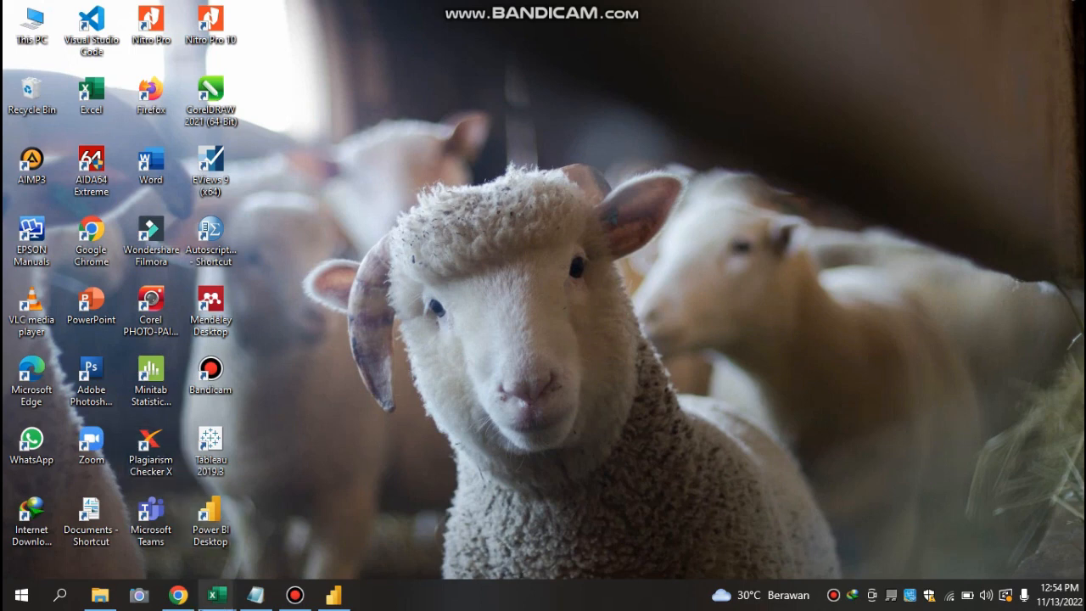
- Switch to the open Excel workbook containing the Data Source sheet
{"action": "mouse_move", "coordinate": [223, 599]}
{"action": "left_click", "coordinate": [301, 526]}
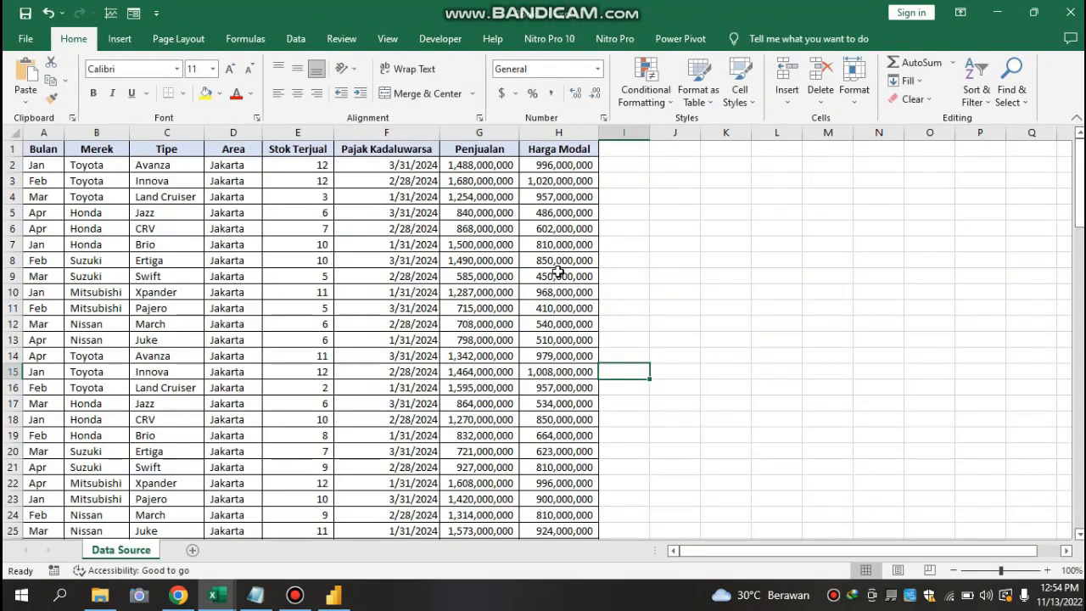
- Examine the Bulan, Merek and Tipe columns of the car sales records in the Data Source sheet
{"action": "key", "text": "Up"}
{"action": "key", "text": "Up"}
{"action": "key", "text": "Up"}
{"action": "key", "text": "Up"}
{"action": "key", "text": "Up"}
{"action": "key", "text": "Up"}
{"action": "key", "text": "Up"}
{"action": "key", "text": "Up"}
{"action": "key", "text": "Up"}
{"action": "key", "text": "Up"}
{"action": "key", "text": "Up"}
{"action": "key", "text": "Up"}
{"action": "key", "text": "Down"}
{"action": "key", "text": "Down"}
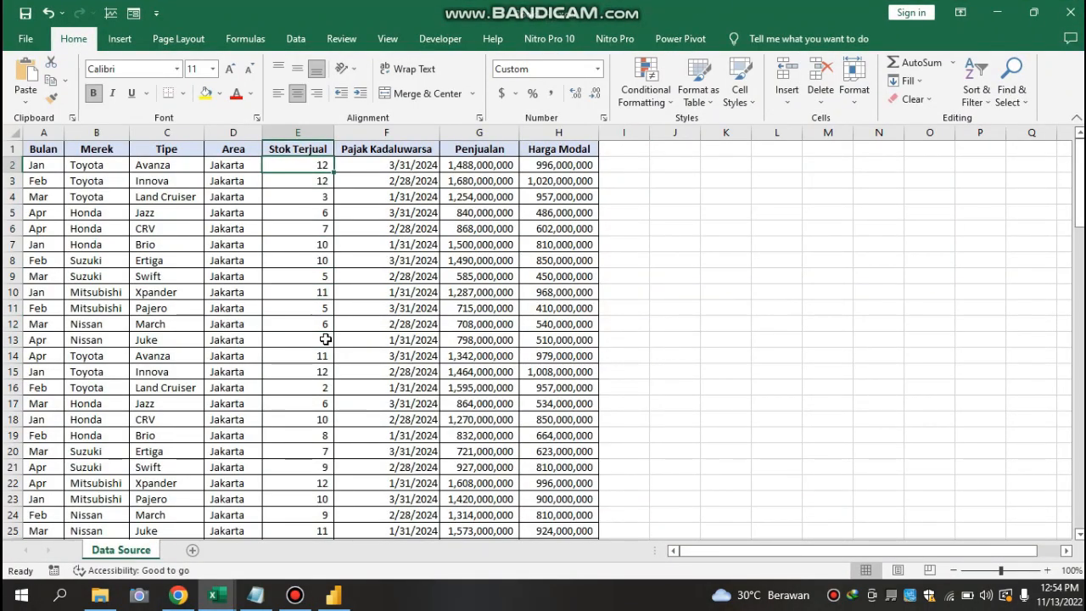
{"action": "key", "text": "Down"}
{"action": "key", "text": "Left"}
{"action": "key", "text": "Left"}
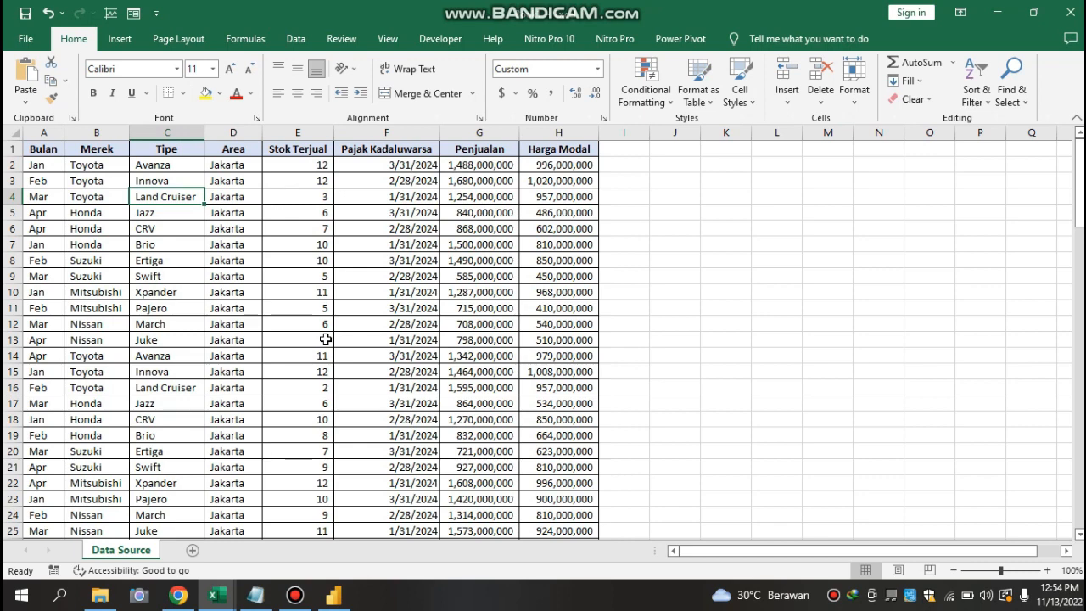
{"action": "key", "text": "Down"}
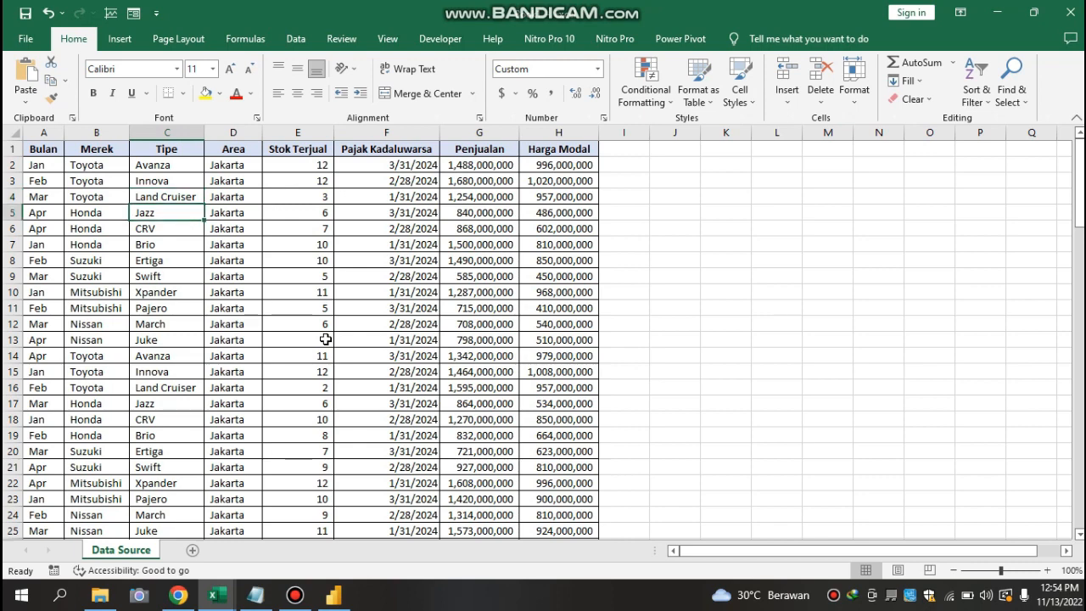
{"action": "key", "text": "Left"}
{"action": "key", "text": "Left"}
{"action": "key", "text": "Up"}
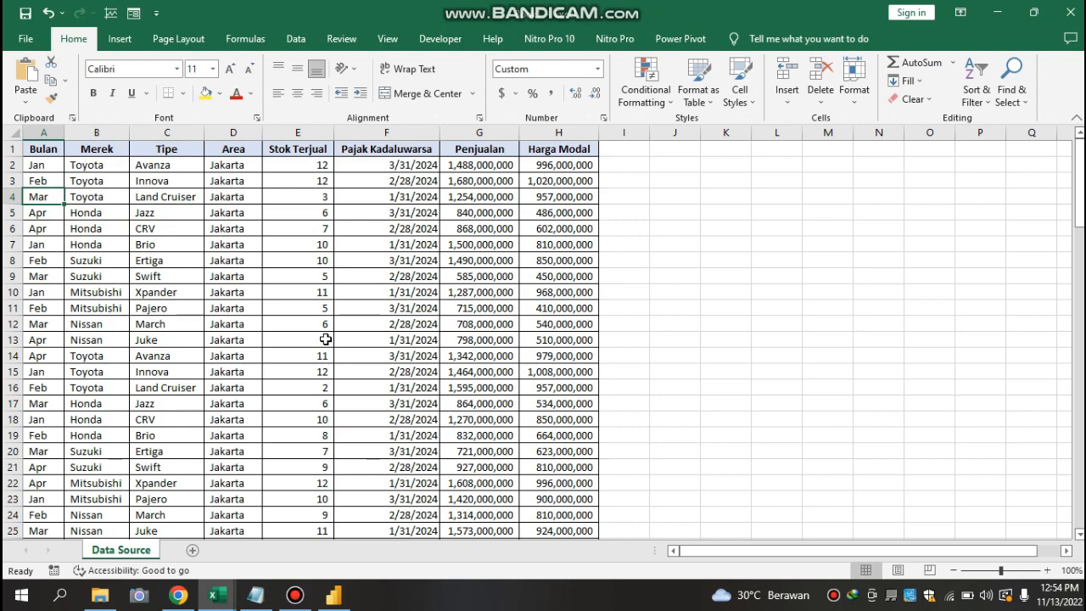
{"action": "key", "text": "Up"}
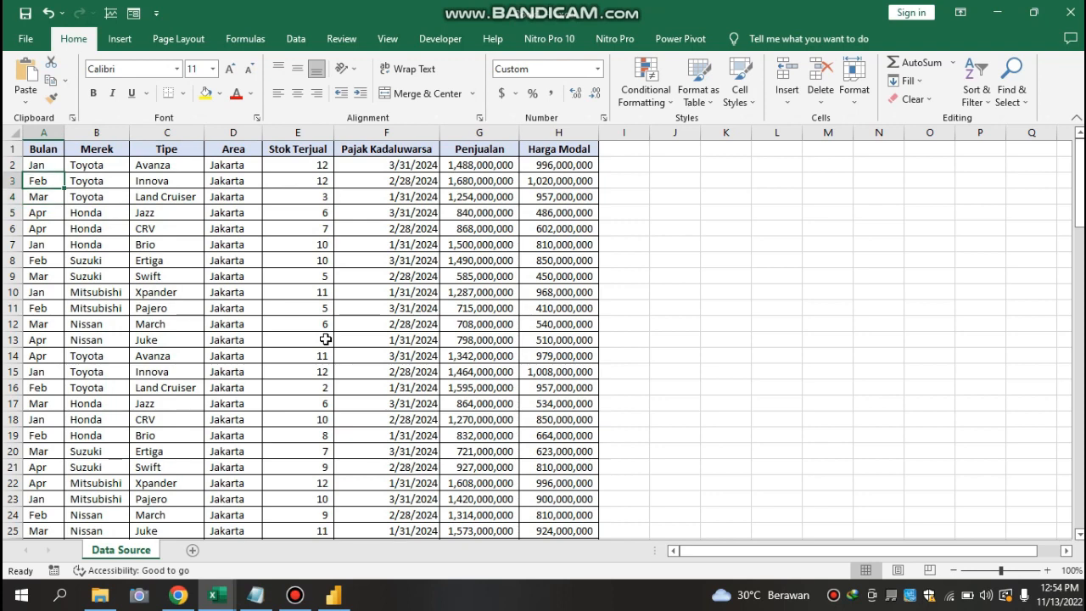
{"action": "key", "text": "Right"}
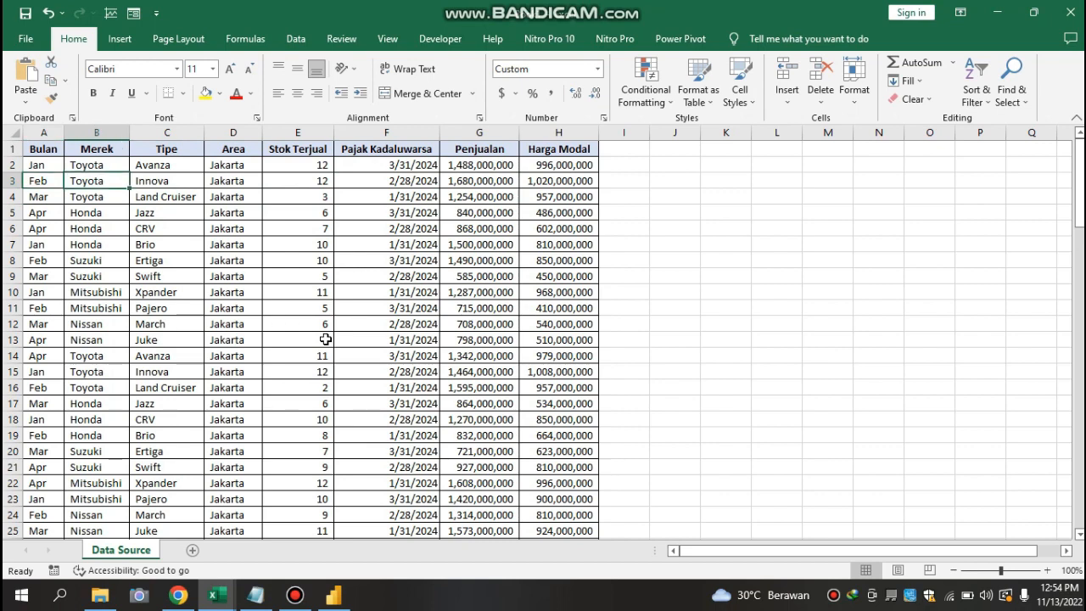
{"action": "key", "text": "Down"}
{"action": "key", "text": "Down"}
{"action": "key", "text": "Right"}
{"action": "key", "text": "Down"}
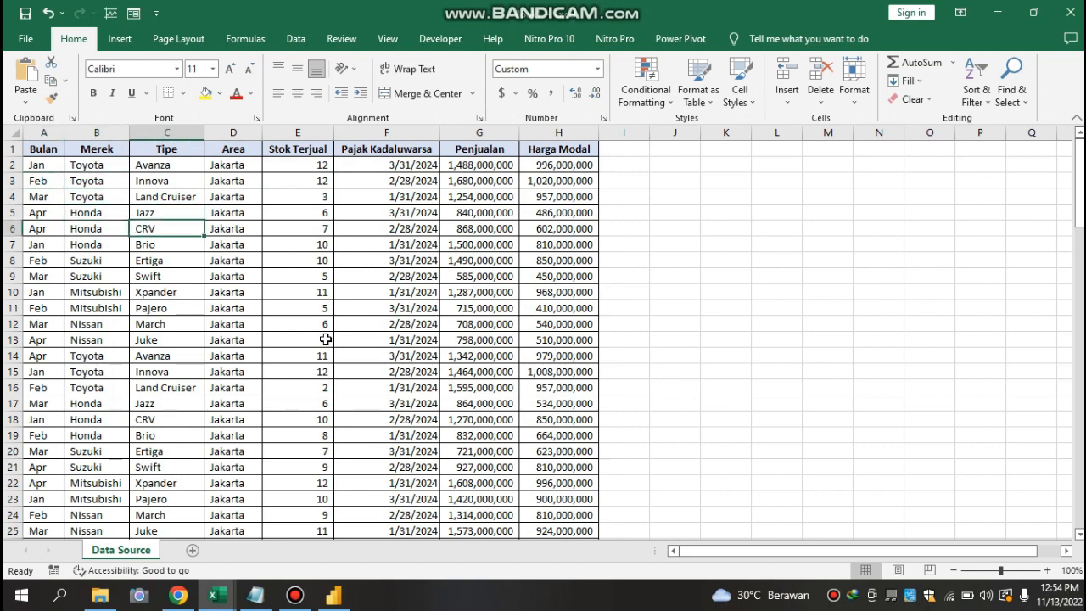
{"action": "key", "text": "Down"}
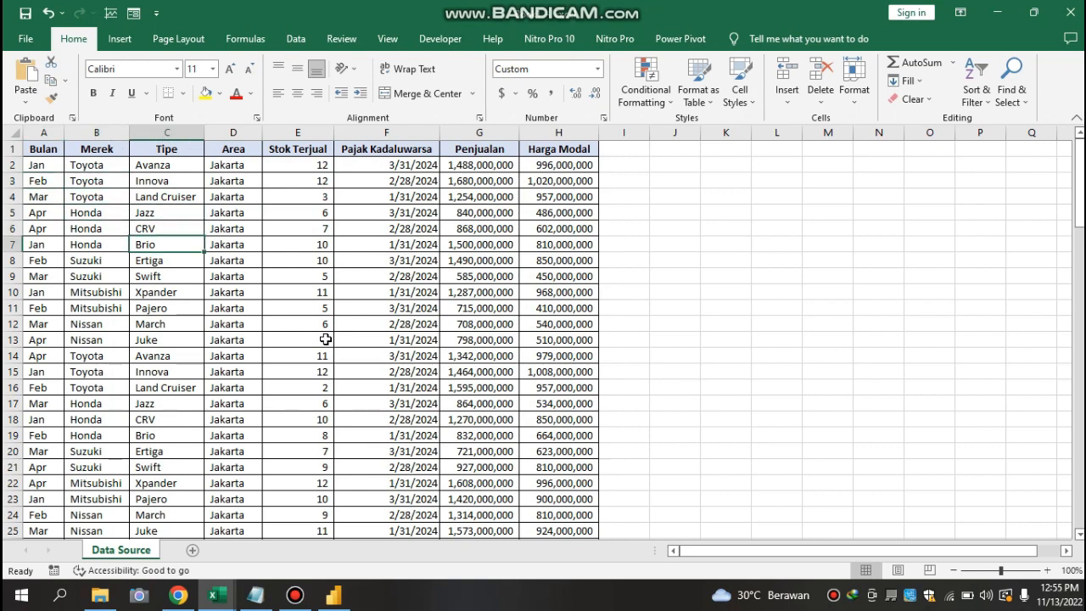
{"action": "key", "text": "Down"}
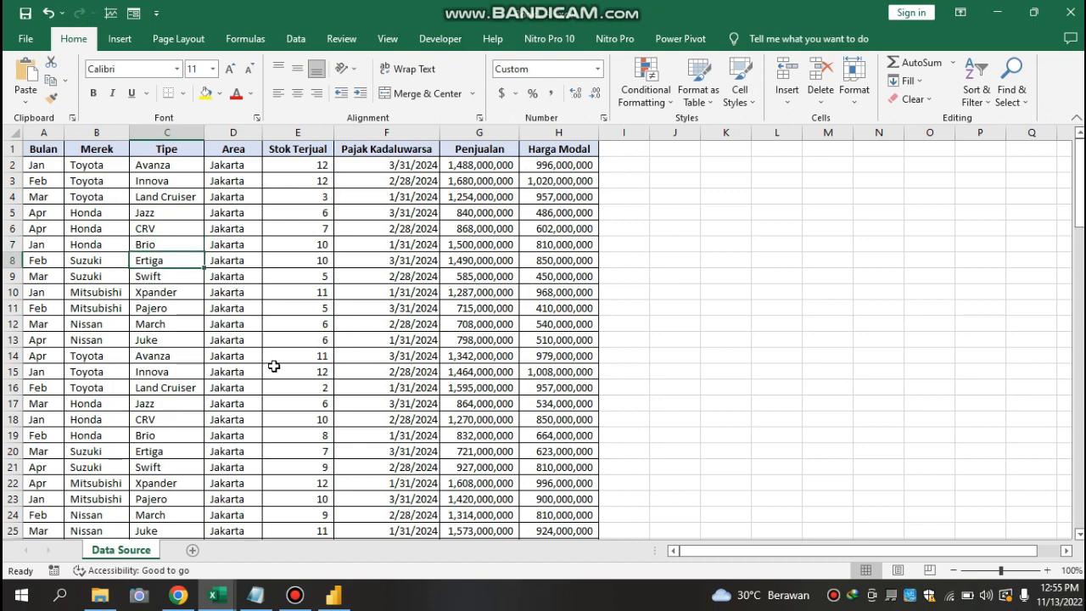
- Insert a PivotTable on a new worksheet from the full sales table, 'Data Source'!$A$1:$H$109
{"action": "left_click", "coordinate": [237, 324]}
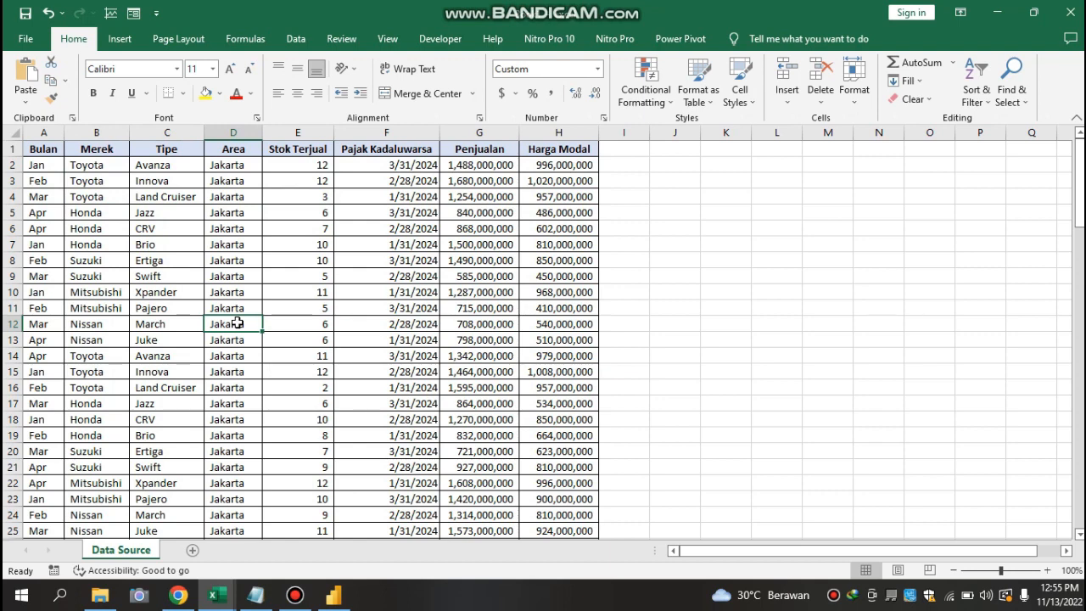
{"action": "key", "text": "ctrl+a"}
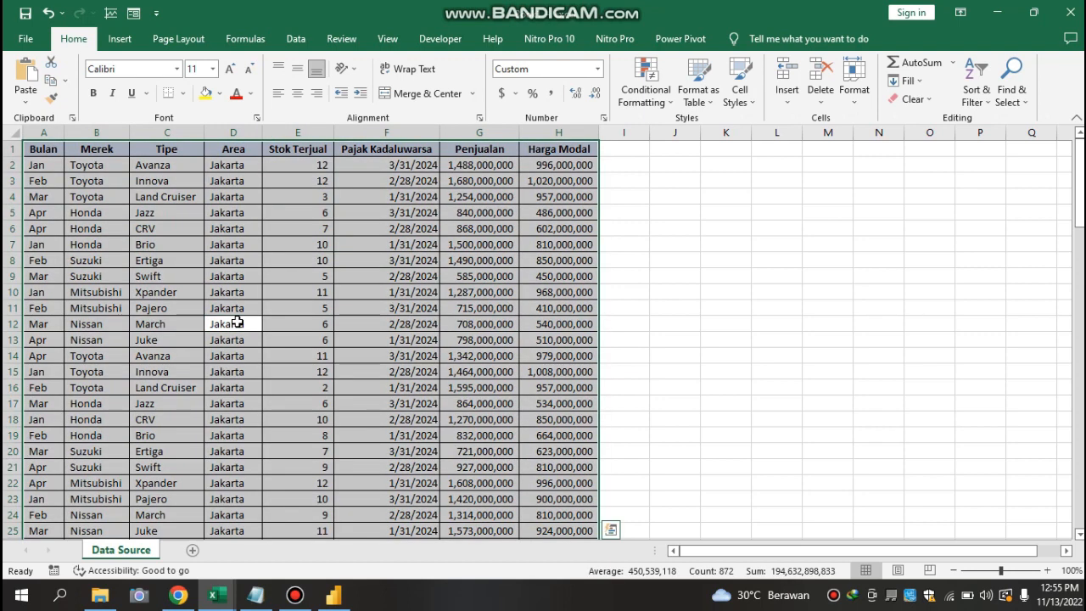
{"action": "left_click", "coordinate": [115, 34]}
{"action": "left_click", "coordinate": [31, 75]}
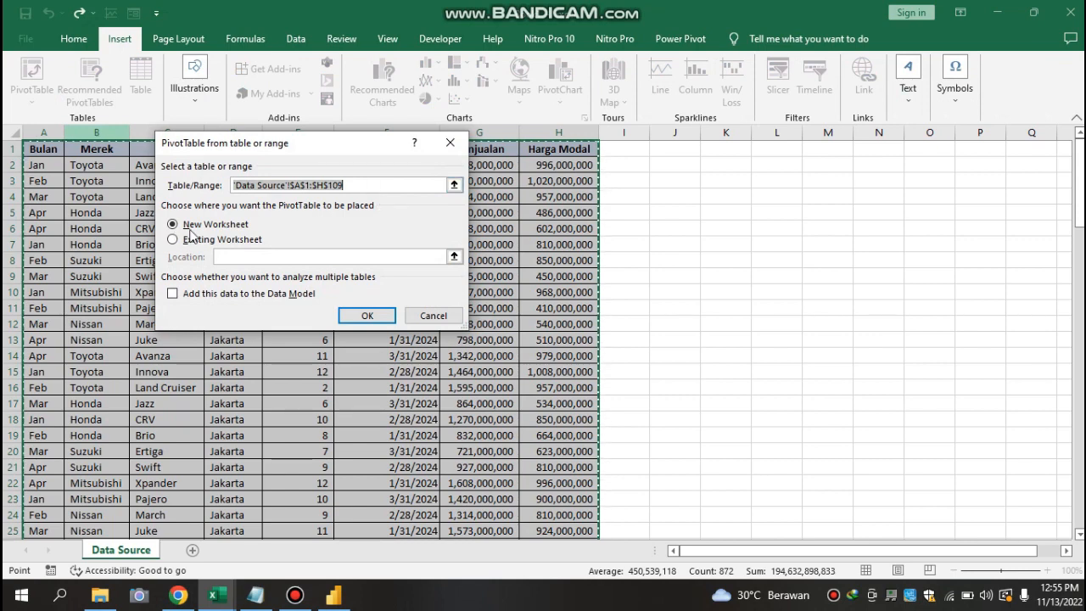
{"action": "left_click", "coordinate": [362, 316]}
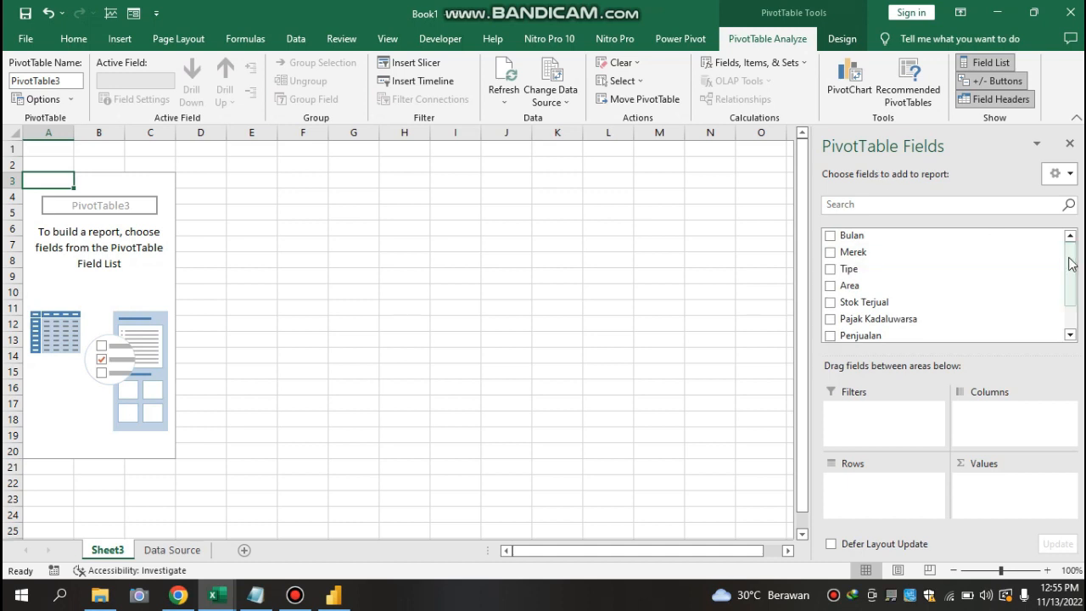
- Review the available PivotTable fields and compare them with the column headers of the Data Source sheet
{"action": "left_click_drag", "start_coordinate": [1071, 265], "coordinate": [1071, 287]}
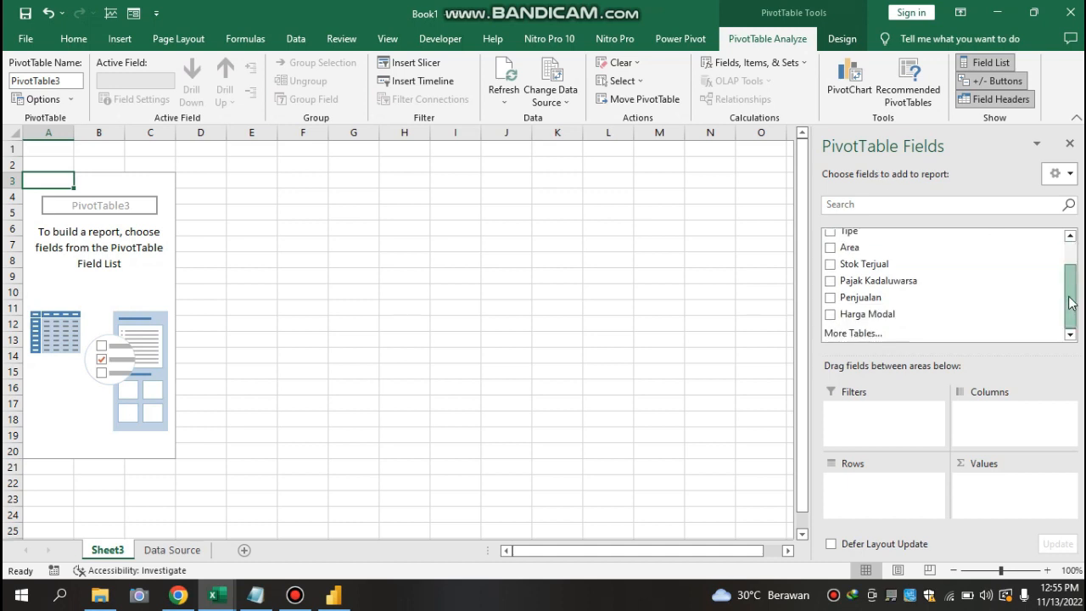
{"action": "left_click", "coordinate": [173, 550]}
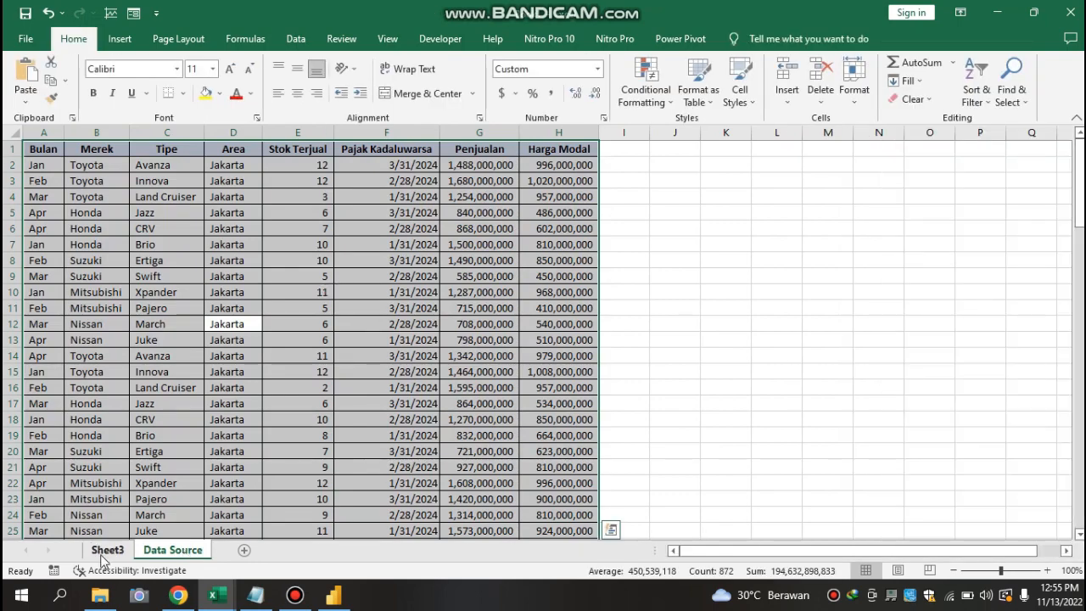
{"action": "left_click", "coordinate": [105, 551]}
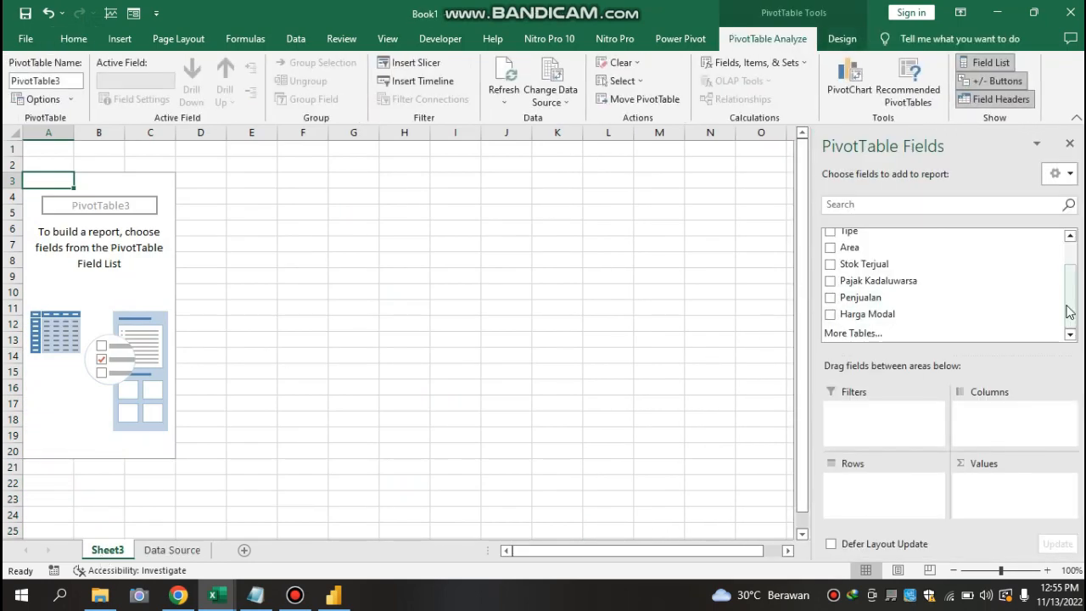
{"action": "mouse_move", "coordinate": [1069, 312]}
{"action": "left_mouse_down"}
{"action": "mouse_move", "coordinate": [1069, 293]}
{"action": "mouse_move", "coordinate": [1069, 314]}
{"action": "left_mouse_up"}
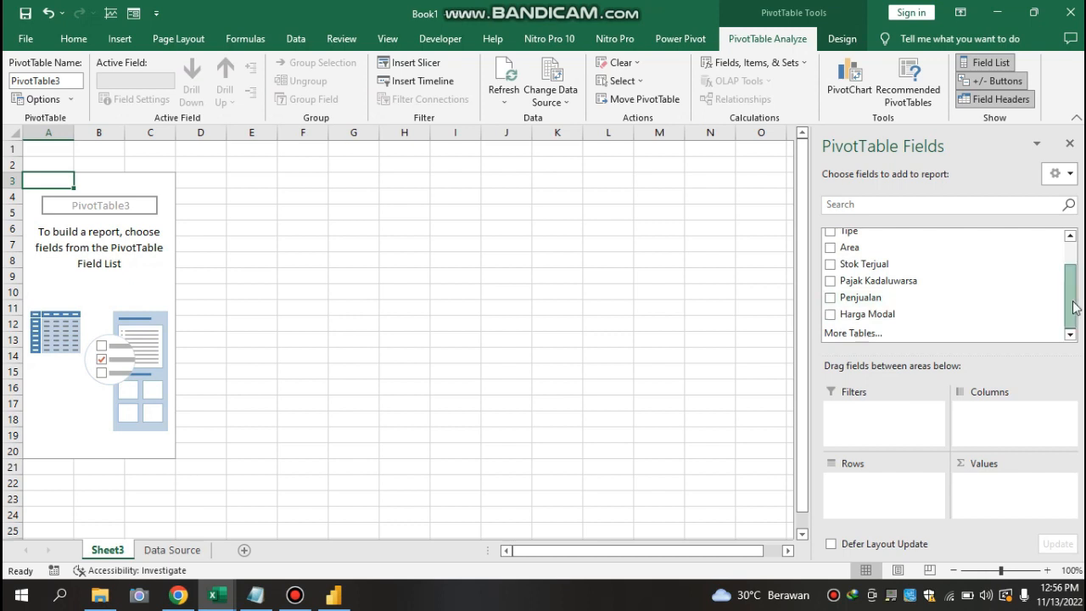
{"action": "mouse_move", "coordinate": [1074, 307]}
{"action": "left_mouse_down"}
{"action": "mouse_move", "coordinate": [1076, 273]}
{"action": "mouse_move", "coordinate": [1071, 316]}
{"action": "left_mouse_up"}
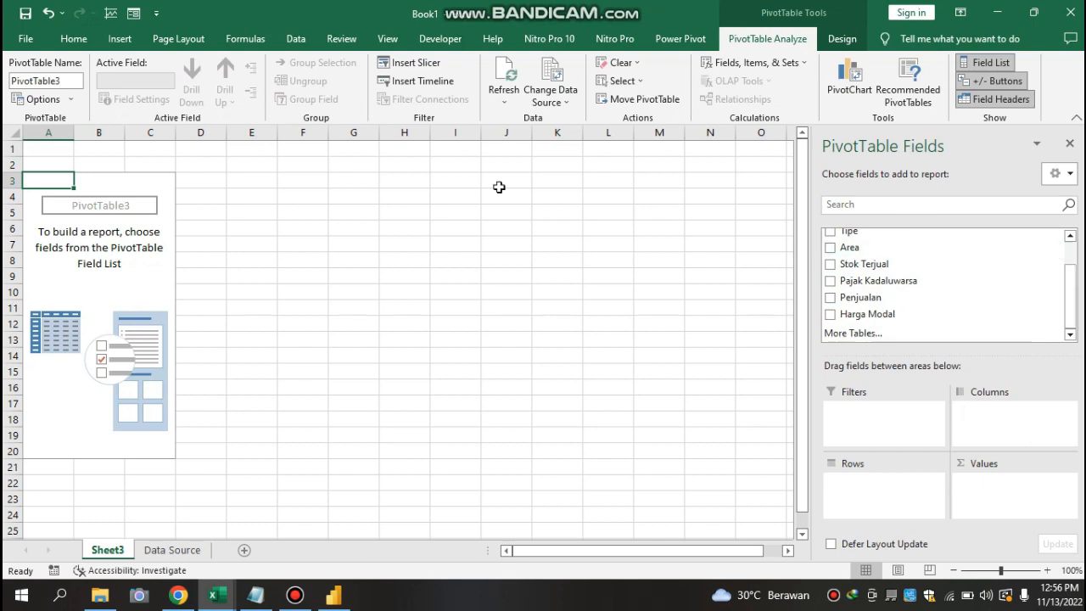
{"action": "left_click_drag", "start_coordinate": [1076, 291], "coordinate": [1075, 269]}
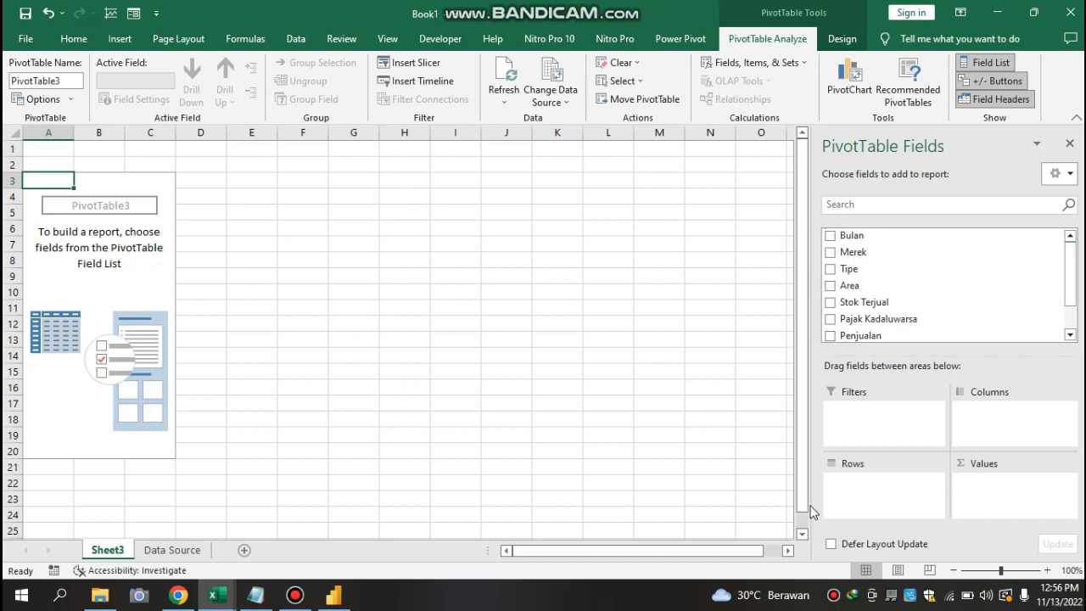
{"action": "left_click_drag", "start_coordinate": [1072, 272], "coordinate": [1072, 294]}
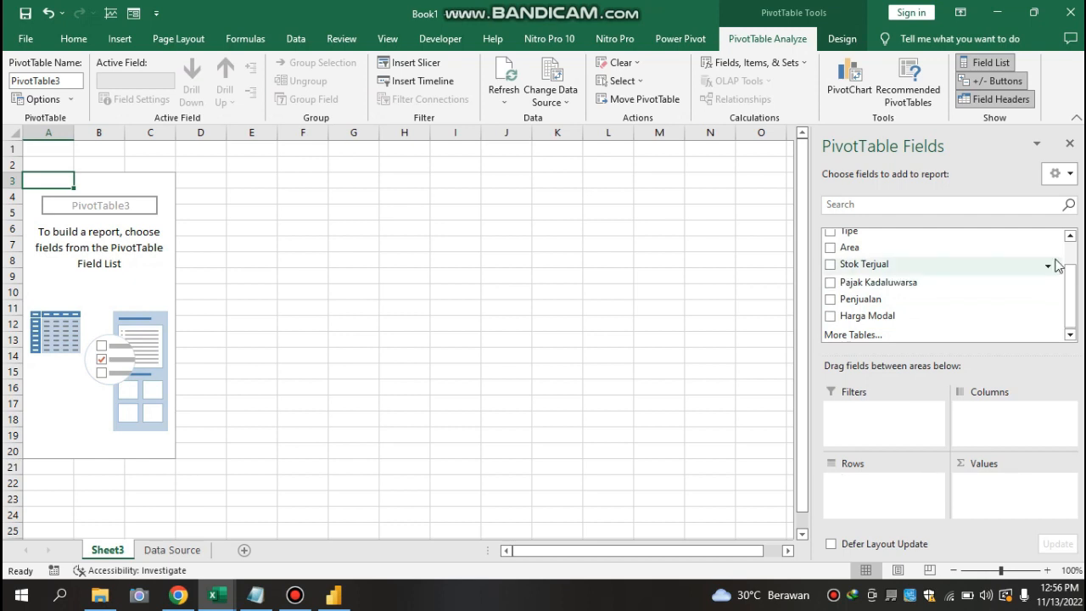
{"action": "left_click_drag", "start_coordinate": [1071, 278], "coordinate": [1071, 316]}
{"action": "left_click_drag", "start_coordinate": [1073, 289], "coordinate": [1072, 255]}
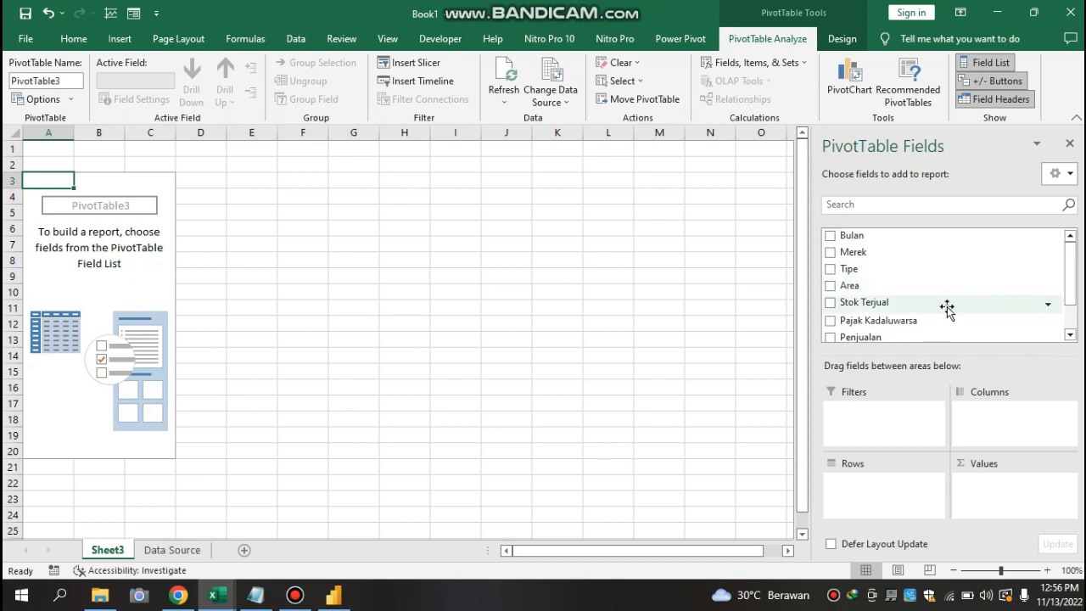
- Add Stok Terjual to the PivotTable's values as a sum and Area to its rows
{"action": "left_click_drag", "start_coordinate": [946, 309], "coordinate": [1024, 501]}
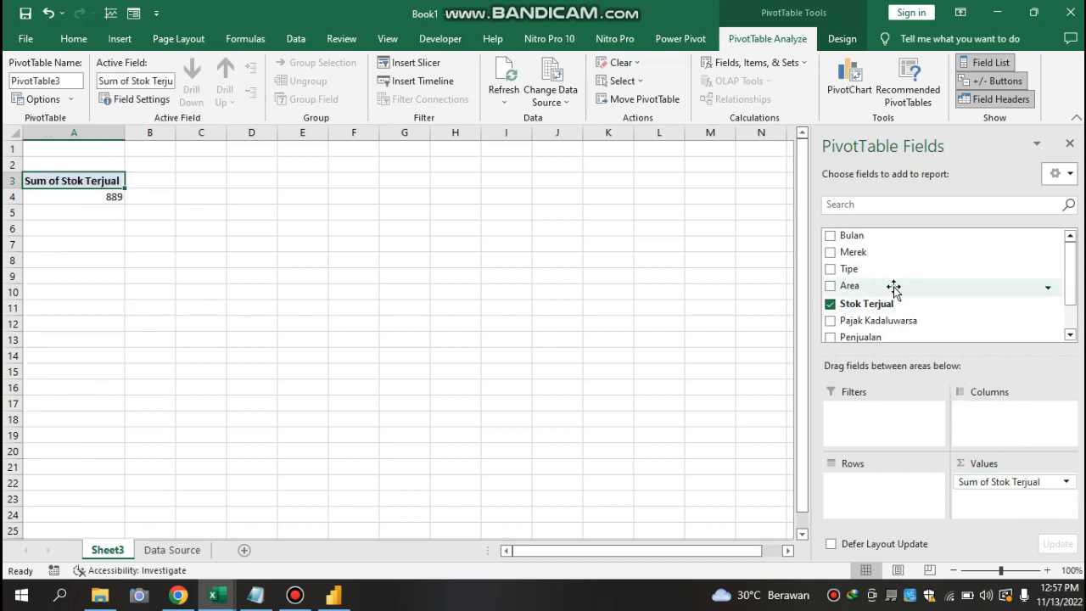
{"action": "left_click_drag", "start_coordinate": [894, 289], "coordinate": [878, 491]}
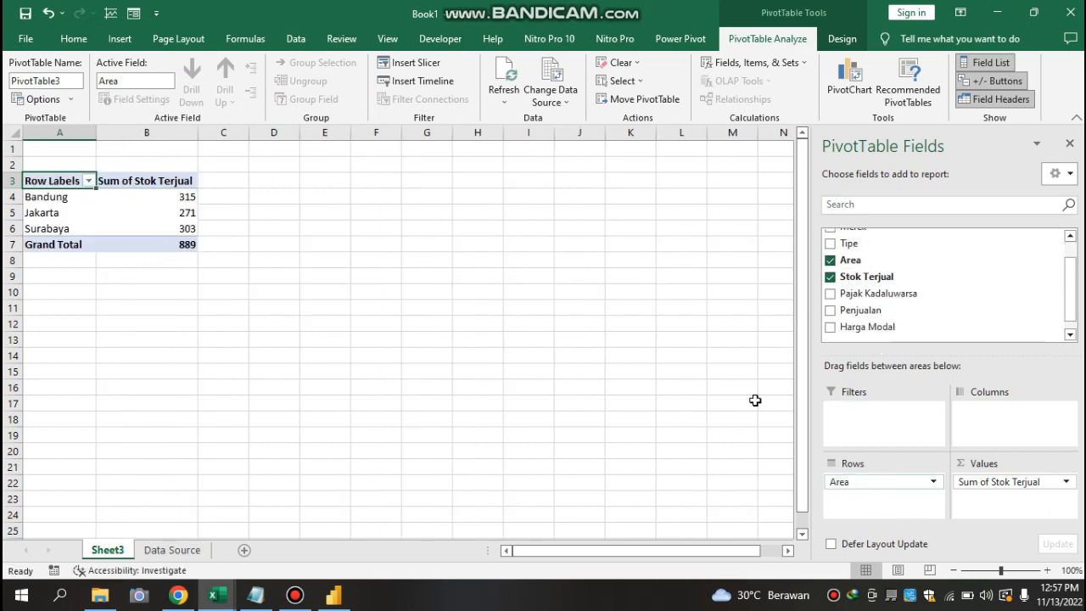
- Examine the sum of Stok Terjual for each area and the grand total in the PivotTable
{"action": "left_click", "coordinate": [164, 215]}
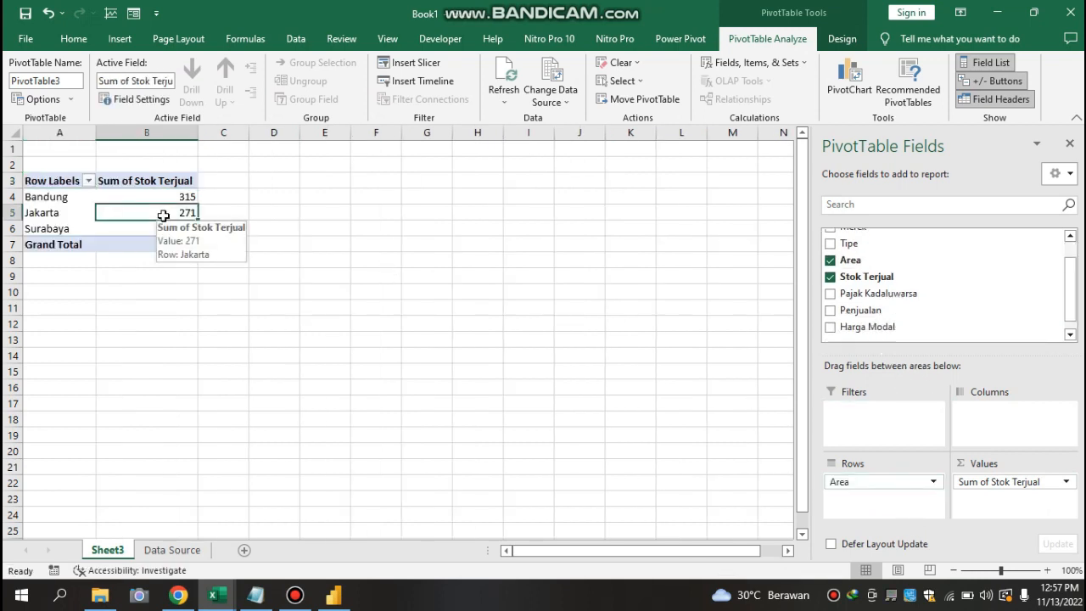
{"action": "key", "text": "Down"}
{"action": "key", "text": "Down"}
{"action": "key", "text": "Up"}
{"action": "key", "text": "Up"}
{"action": "key", "text": "Up"}
{"action": "key", "text": "Down"}
{"action": "key", "text": "Down"}
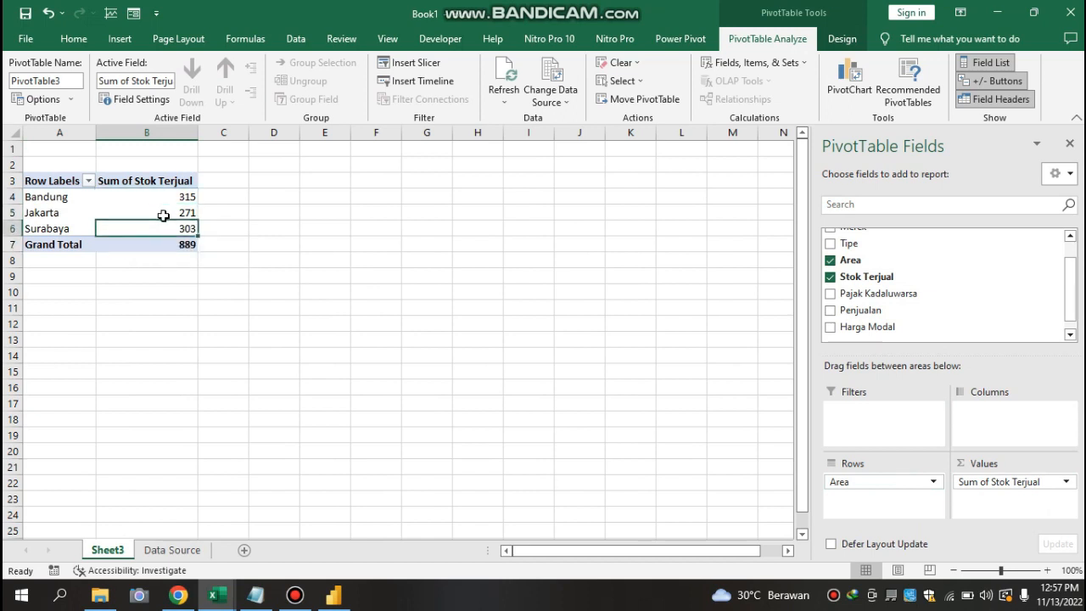
{"action": "key", "text": "Up"}
{"action": "key", "text": "Up"}
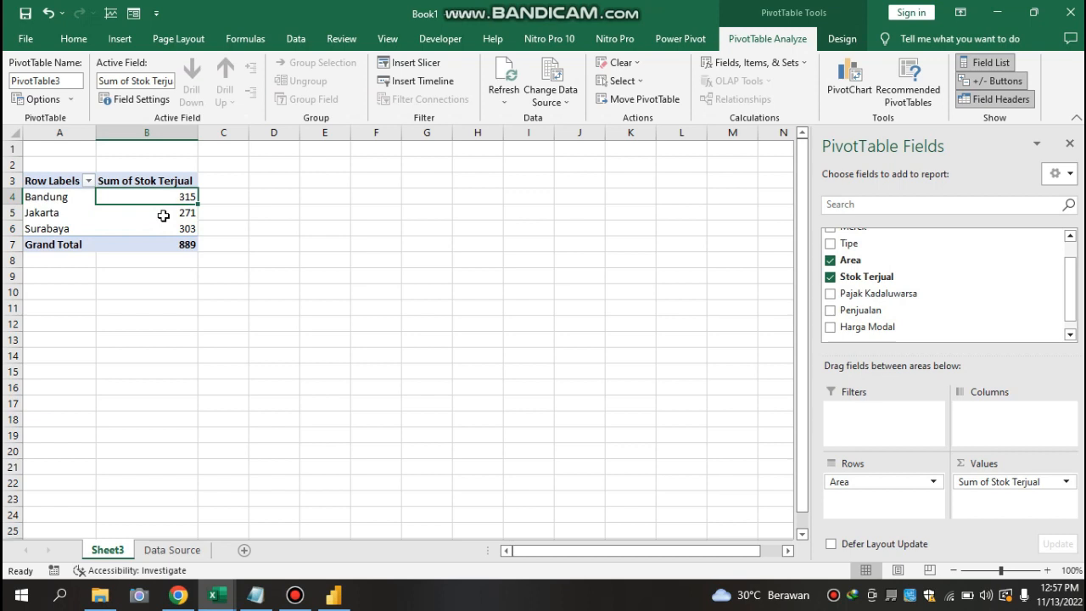
{"action": "key", "text": "Down"}
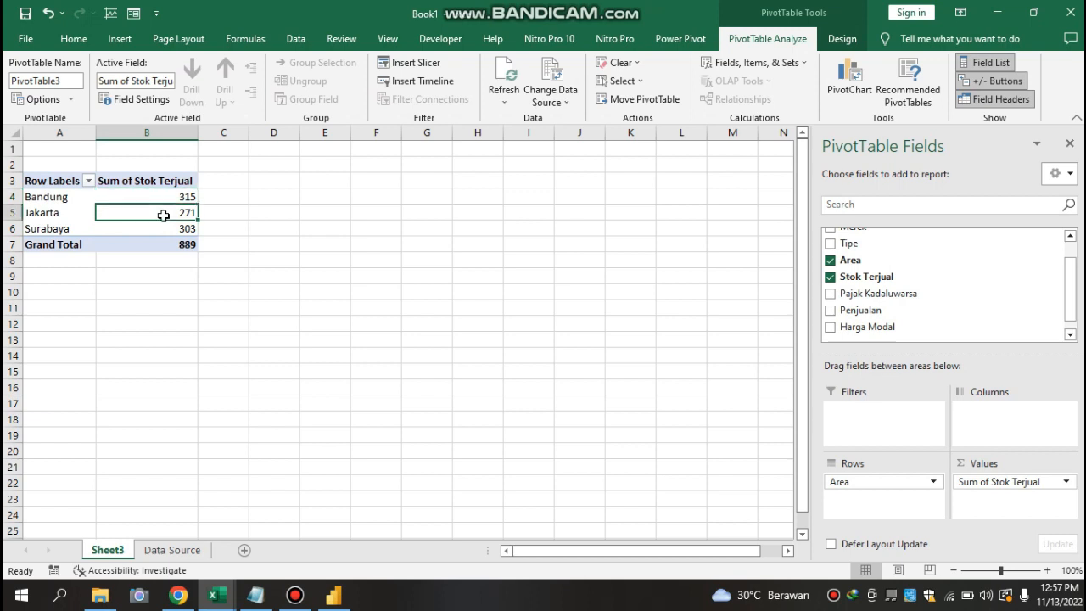
{"action": "key", "text": "Down"}
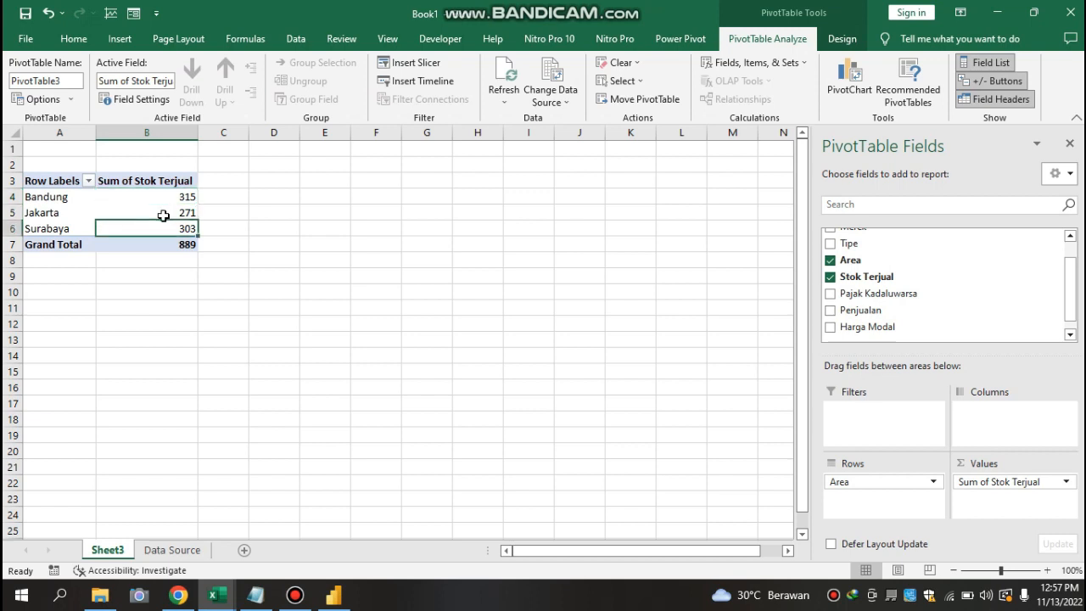
{"action": "key", "text": "Down"}
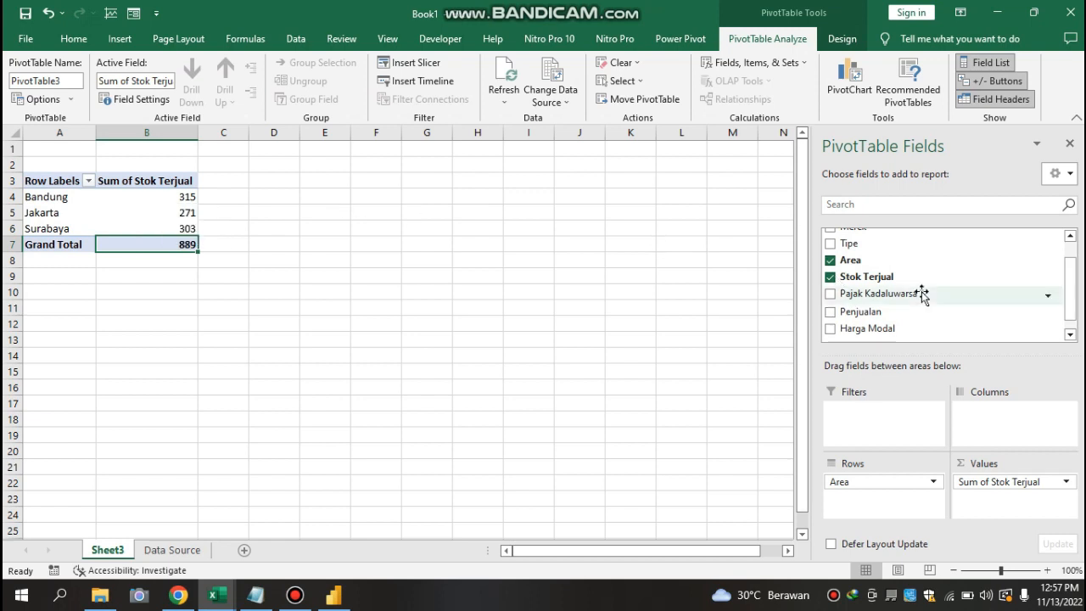
- Add the Merek field to the PivotTable rows beneath Area to split each area by brand
{"action": "scroll", "coordinate": [1075, 303], "scroll_direction": "up", "scroll_amount": 1}
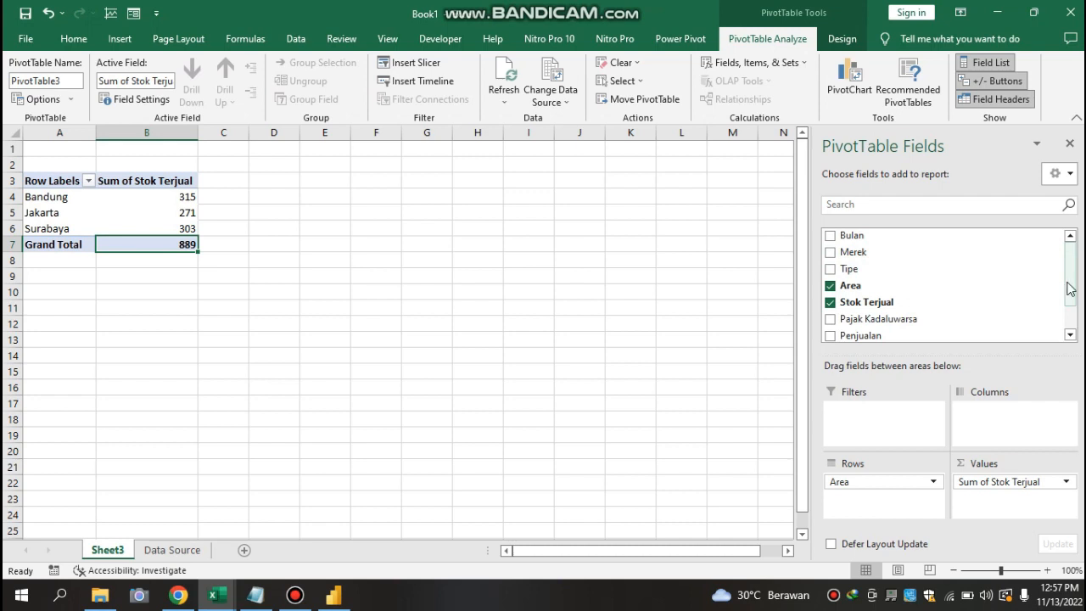
{"action": "left_click_drag", "start_coordinate": [1074, 288], "coordinate": [1074, 278]}
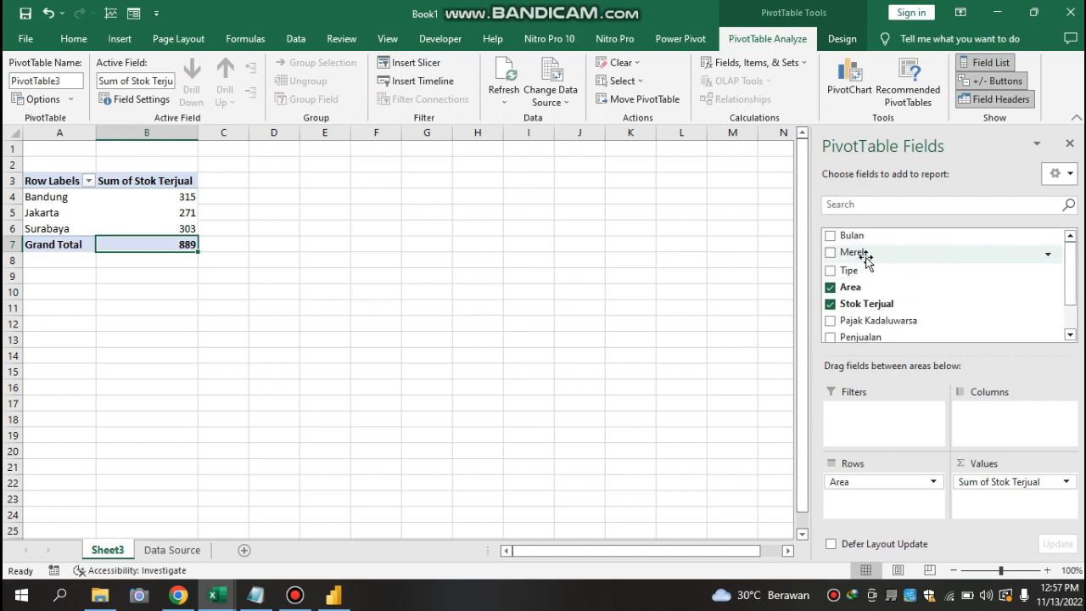
{"action": "left_click_drag", "start_coordinate": [867, 263], "coordinate": [879, 509]}
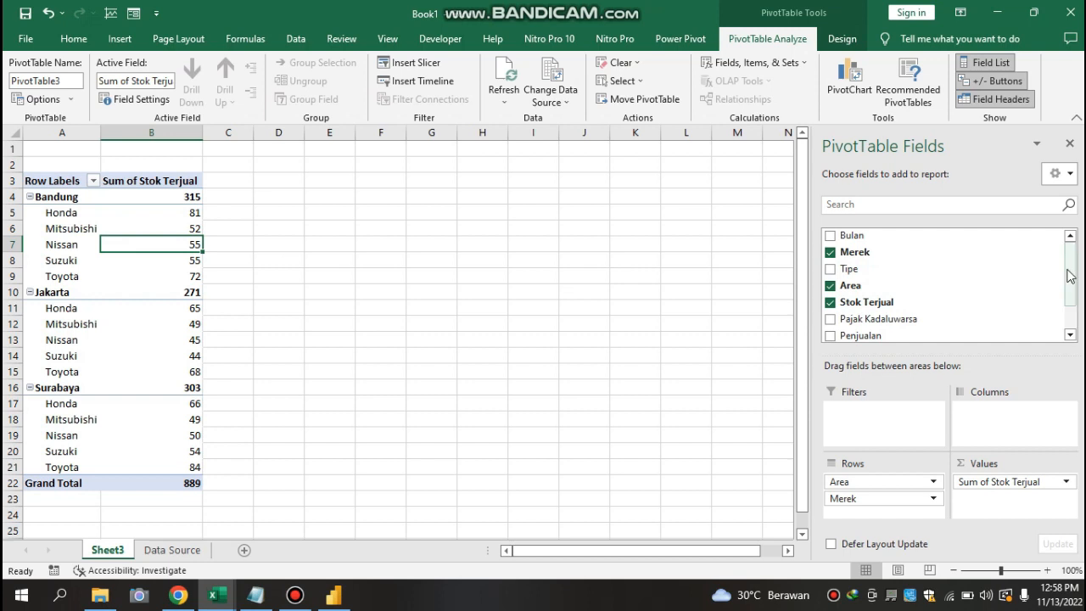
- Add the Tipe field to the PivotTable rows beneath Merek to split each brand by car type
{"action": "scroll", "coordinate": [1074, 247], "scroll_direction": "down", "scroll_amount": 1}
{"action": "scroll", "coordinate": [1079, 251], "scroll_direction": "up", "scroll_amount": 1}
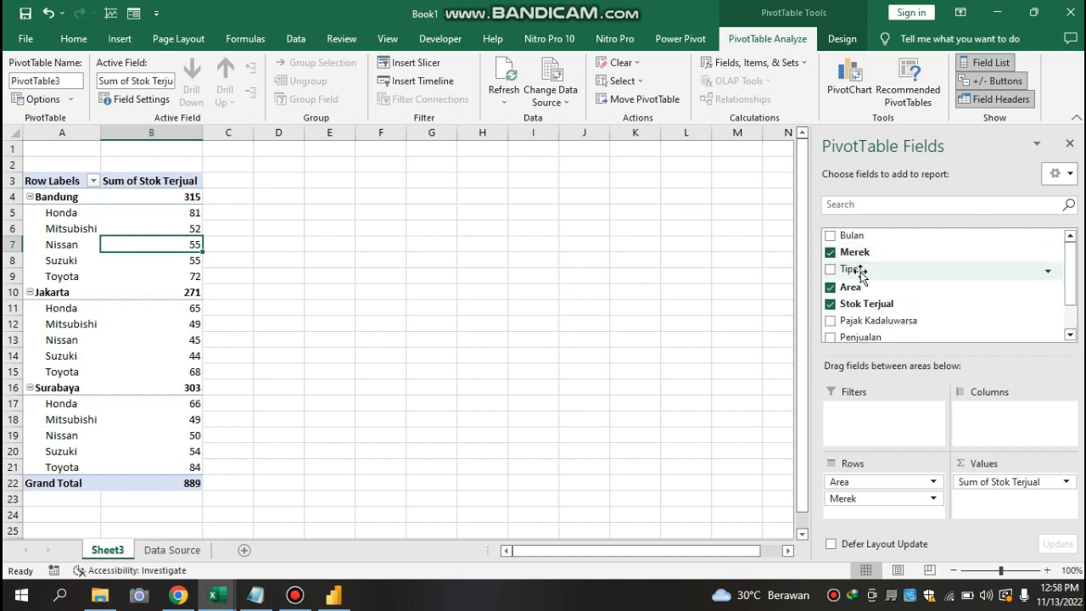
{"action": "left_click_drag", "start_coordinate": [859, 274], "coordinate": [880, 515]}
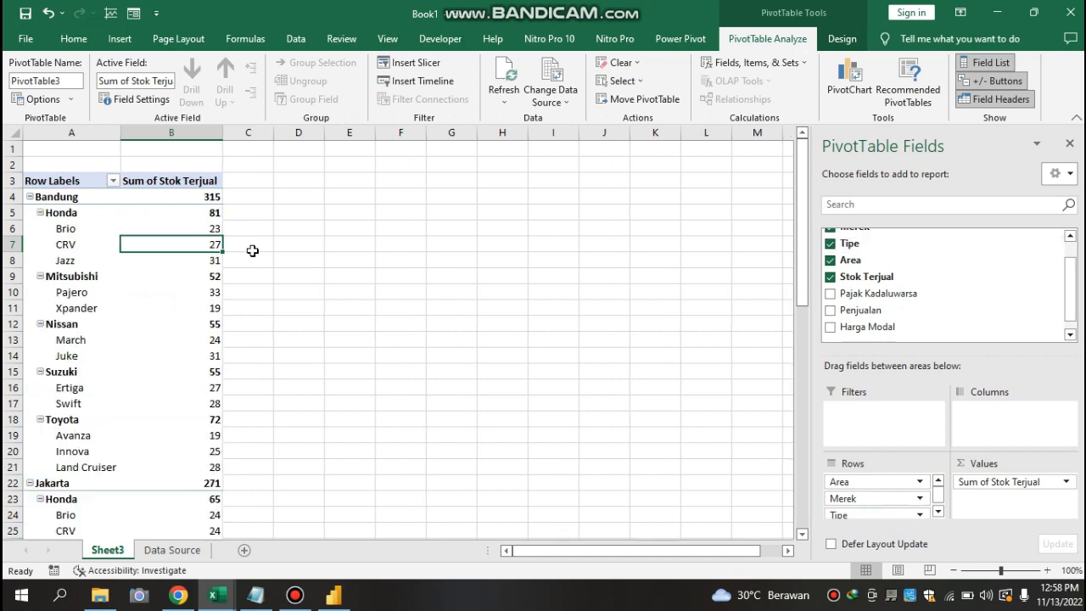
- Examine the Stok Terjual sums by area, brand and car type throughout the PivotTable, down to the grand total
{"action": "left_click", "coordinate": [83, 227]}
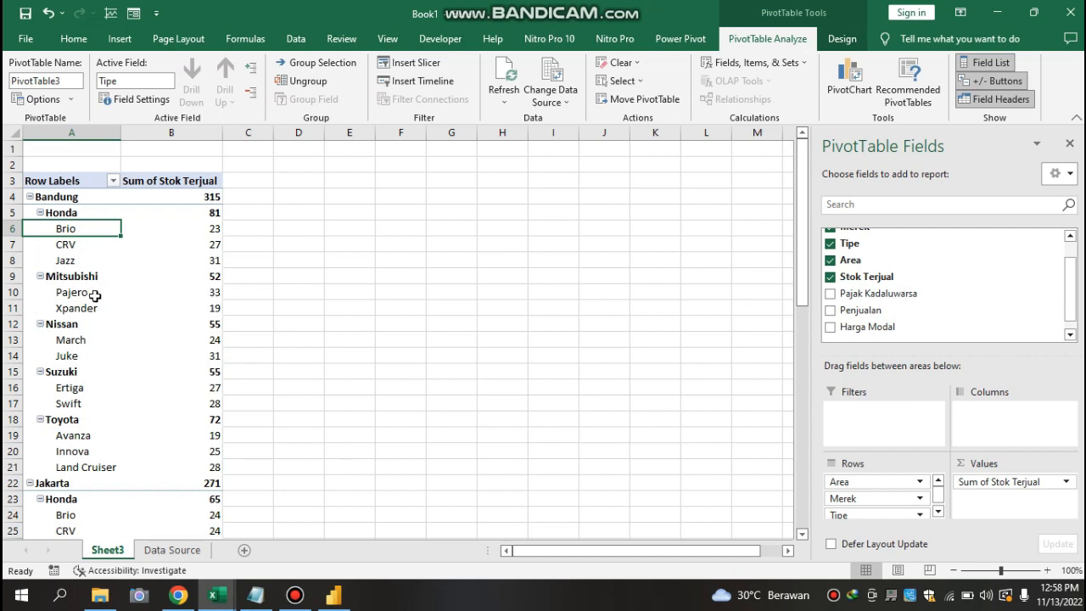
{"action": "left_click", "coordinate": [132, 268]}
{"action": "key", "text": "Down"}
{"action": "key", "text": "Down"}
{"action": "key", "text": "Down"}
{"action": "key", "text": "Down"}
{"action": "key", "text": "Down"}
{"action": "key", "text": "Down"}
{"action": "key", "text": "Down"}
{"action": "key", "text": "Down"}
{"action": "key", "text": "Down"}
{"action": "key", "text": "Down"}
{"action": "key", "text": "Down"}
{"action": "key", "text": "Down"}
{"action": "key", "text": "Down"}
{"action": "key", "text": "Down"}
{"action": "key", "text": "Down"}
{"action": "key", "text": "Down"}
{"action": "key", "text": "Down"}
{"action": "key", "text": "Down"}
{"action": "key", "text": "Down"}
{"action": "key", "text": "Down"}
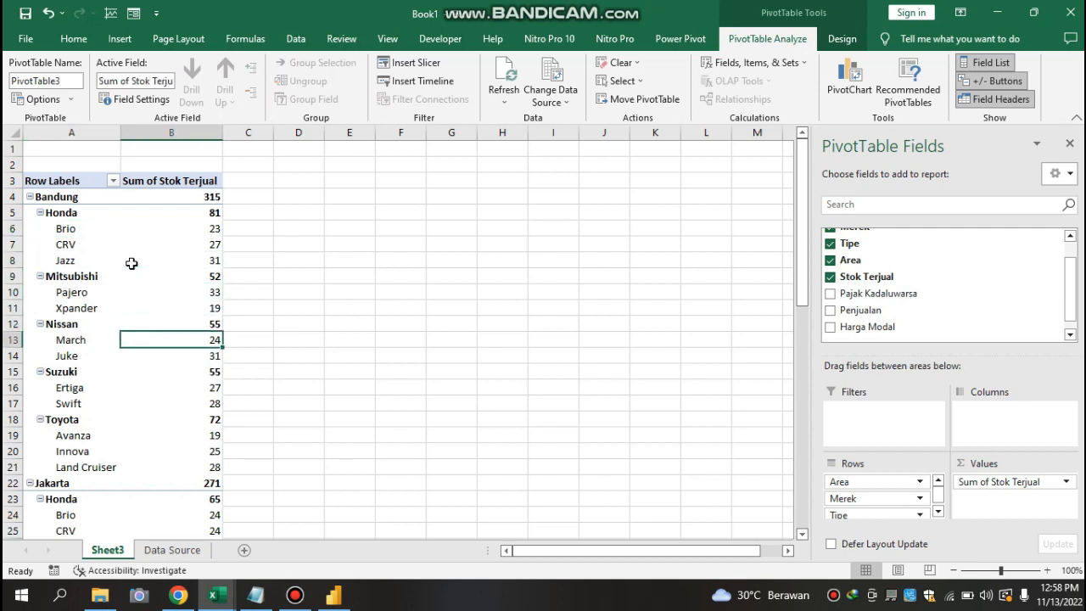
{"action": "key", "text": "Down"}
{"action": "key", "text": "Down"}
{"action": "key", "text": "Down"}
{"action": "key", "text": "Down"}
{"action": "key", "text": "Down"}
{"action": "key", "text": "Down"}
{"action": "key", "text": "Down"}
{"action": "key", "text": "Down"}
{"action": "key", "text": "Down"}
{"action": "key", "text": "Down"}
{"action": "key", "text": "Down"}
{"action": "key", "text": "Down"}
{"action": "key", "text": "Down"}
{"action": "key", "text": "Down"}
{"action": "key", "text": "Down"}
{"action": "key", "text": "Down"}
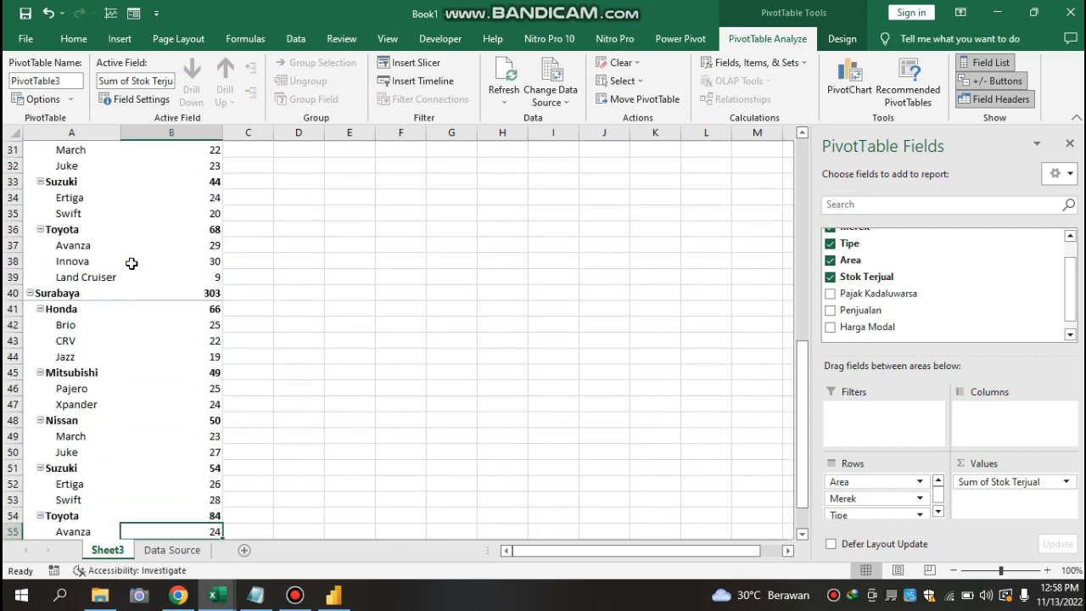
{"action": "key", "text": "Up"}
{"action": "key", "text": "Up"}
{"action": "key", "text": "Up"}
{"action": "key", "text": "Up"}
{"action": "key", "text": "Up"}
{"action": "key", "text": "Up"}
{"action": "key", "text": "Up"}
{"action": "key", "text": "Up"}
{"action": "key", "text": "Up"}
{"action": "key", "text": "Up"}
{"action": "key", "text": "Up"}
{"action": "key", "text": "Up"}
{"action": "key", "text": "Up"}
{"action": "key", "text": "Up"}
{"action": "key", "text": "Up"}
{"action": "key", "text": "Up"}
{"action": "key", "text": "Up"}
{"action": "key", "text": "Up"}
{"action": "key", "text": "Up"}
{"action": "key", "text": "Up"}
{"action": "key", "text": "Up"}
{"action": "key", "text": "Up"}
{"action": "key", "text": "Up"}
{"action": "key", "text": "Up"}
{"action": "key", "text": "Up"}
{"action": "key", "text": "Up"}
{"action": "key", "text": "Up"}
{"action": "key", "text": "Up"}
{"action": "key", "text": "Up"}
{"action": "key", "text": "Up"}
{"action": "key", "text": "Up"}
{"action": "key", "text": "Up"}
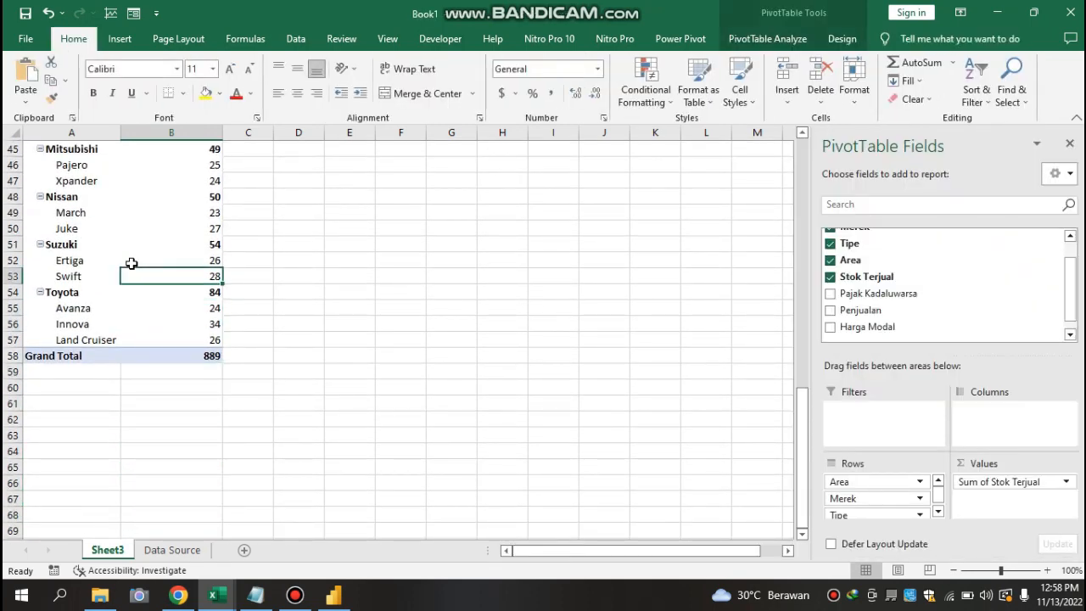
{"action": "key", "text": "Up"}
{"action": "key", "text": "Up"}
{"action": "key", "text": "Up"}
{"action": "key", "text": "Up"}
{"action": "key", "text": "Up"}
{"action": "key", "text": "Up"}
{"action": "key", "text": "Up"}
{"action": "key", "text": "Up"}
{"action": "key", "text": "Up"}
{"action": "key", "text": "Up"}
{"action": "key", "text": "Up"}
{"action": "key", "text": "Up"}
{"action": "key", "text": "Up"}
{"action": "key", "text": "Up"}
{"action": "key", "text": "Up"}
{"action": "key", "text": "Up"}
{"action": "key", "text": "Up"}
{"action": "key", "text": "Up"}
{"action": "key", "text": "Up"}
{"action": "key", "text": "Up"}
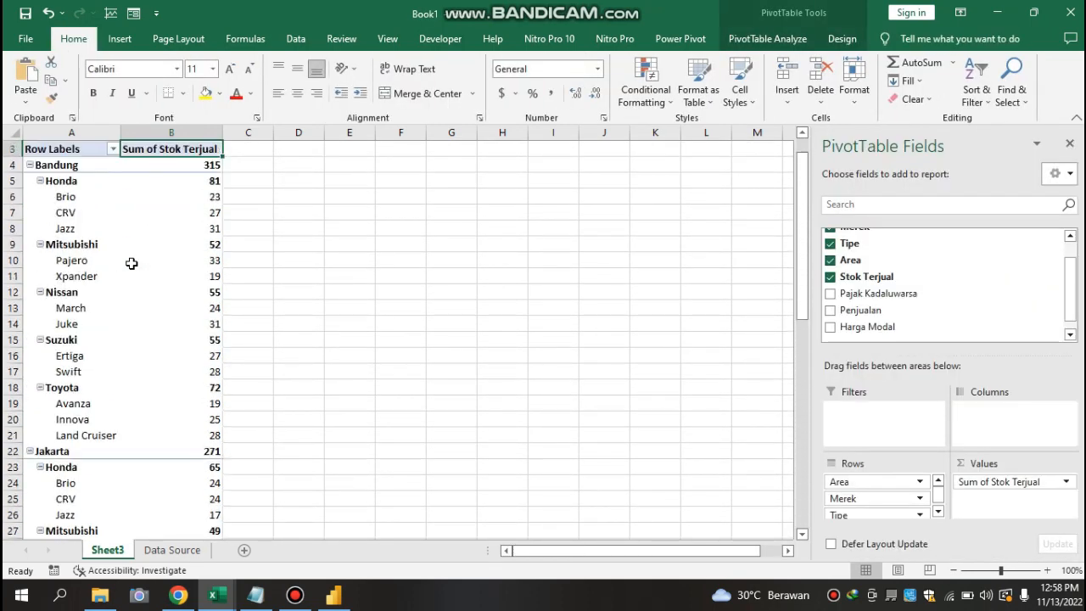
- Review the nested area, brand and type rows of sold stock from Bandung through Surabaya and back up to Bandung
{"action": "key", "text": "Down"}
{"action": "key", "text": "Down"}
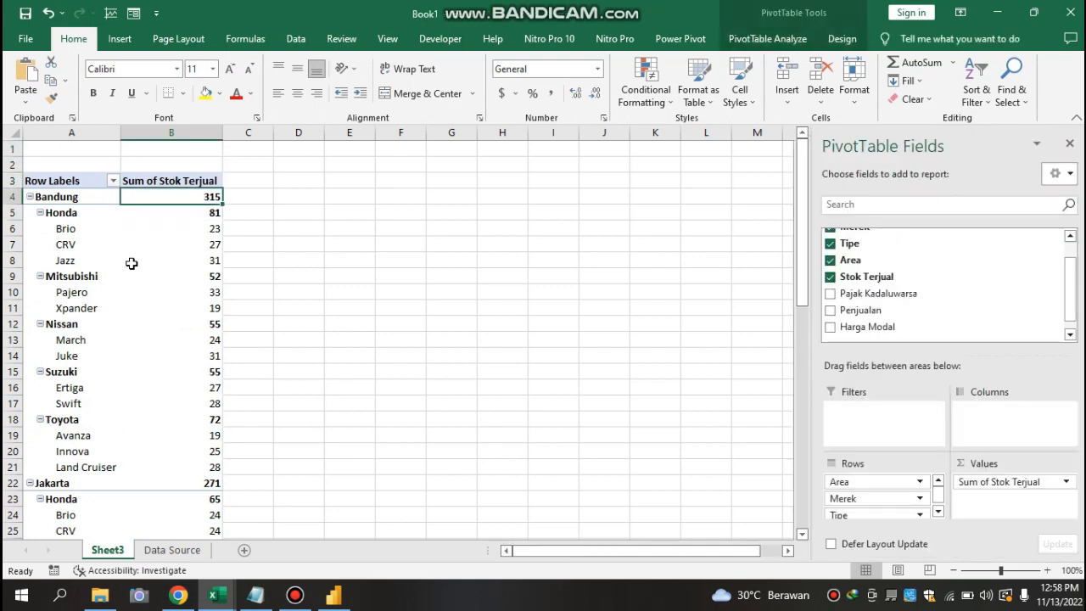
{"action": "key", "text": "Down"}
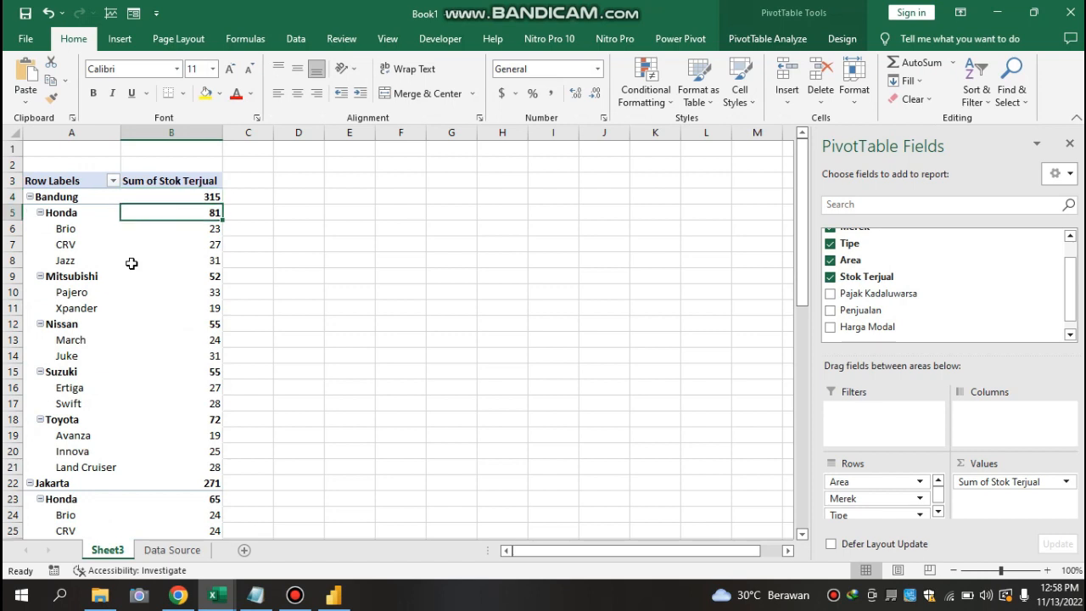
{"action": "key", "text": "Down"}
{"action": "key", "text": "Down"}
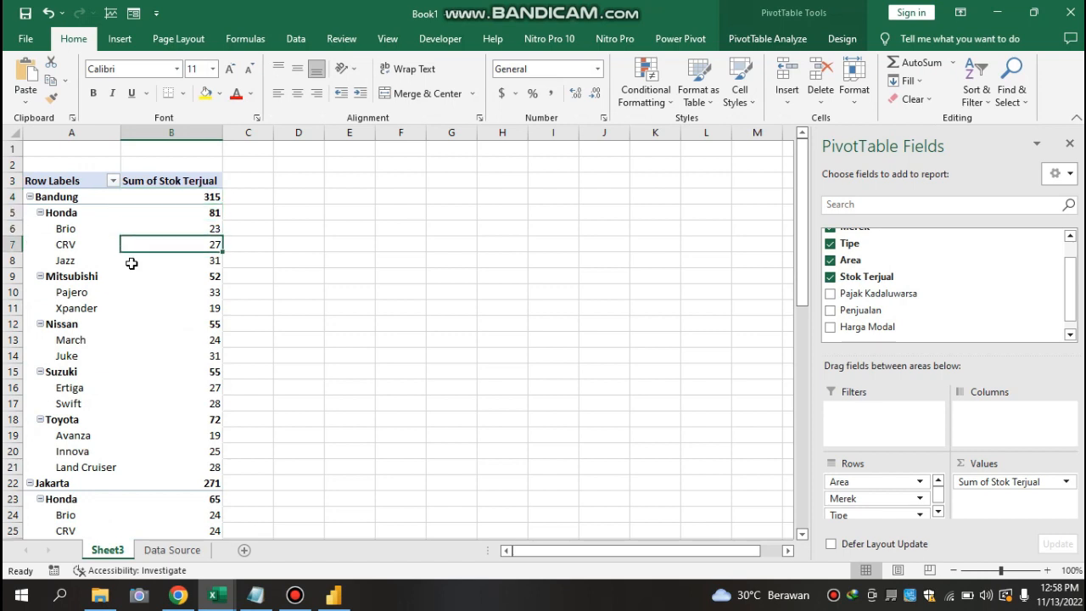
{"action": "key", "text": "Down"}
{"action": "key", "text": "Down"}
{"action": "key", "text": "Down"}
{"action": "key", "text": "Down"}
{"action": "key", "text": "Down"}
{"action": "key", "text": "Down"}
{"action": "key", "text": "Down"}
{"action": "key", "text": "Down"}
{"action": "key", "text": "Down"}
{"action": "key", "text": "Down"}
{"action": "key", "text": "Down"}
{"action": "key", "text": "Down"}
{"action": "key", "text": "Down"}
{"action": "key", "text": "Down"}
{"action": "key", "text": "Down"}
{"action": "key", "text": "Down"}
{"action": "key", "text": "Down"}
{"action": "key", "text": "Down"}
{"action": "key", "text": "Down"}
{"action": "key", "text": "Down"}
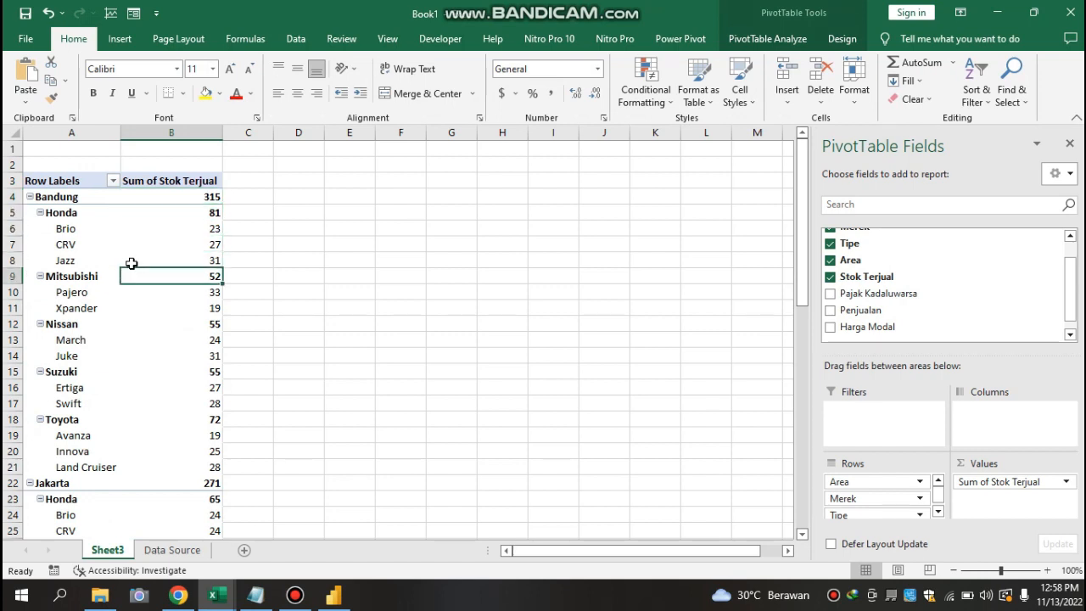
{"action": "key", "text": "Down"}
{"action": "key", "text": "Down"}
{"action": "key", "text": "Down"}
{"action": "key", "text": "Down"}
{"action": "key", "text": "Down"}
{"action": "key", "text": "Down"}
{"action": "key", "text": "Down"}
{"action": "key", "text": "Down"}
{"action": "key", "text": "Down"}
{"action": "key", "text": "Down"}
{"action": "key", "text": "Down"}
{"action": "key", "text": "Down"}
{"action": "key", "text": "Down"}
{"action": "key", "text": "Down"}
{"action": "key", "text": "Down"}
{"action": "key", "text": "Down"}
{"action": "key", "text": "Down"}
{"action": "key", "text": "Down"}
{"action": "key", "text": "Down"}
{"action": "key", "text": "Down"}
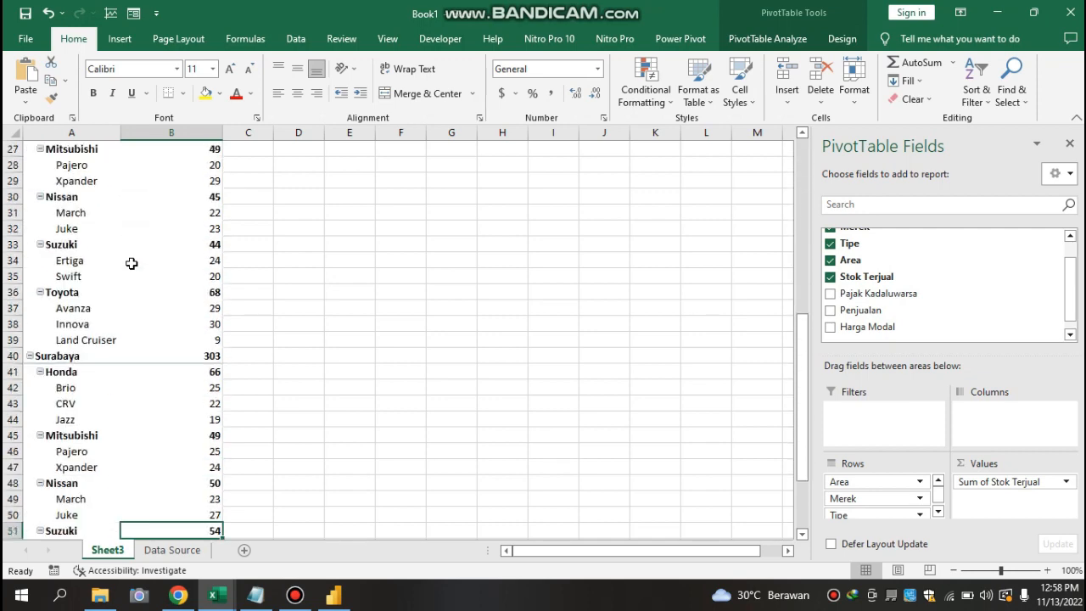
{"action": "key", "text": "Down"}
{"action": "key", "text": "Down"}
{"action": "key", "text": "Down"}
{"action": "key", "text": "Down"}
{"action": "key", "text": "Down"}
{"action": "key", "text": "Down"}
{"action": "key", "text": "Down"}
{"action": "key", "text": "Down"}
{"action": "key", "text": "Up"}
{"action": "key", "text": "Up"}
{"action": "key", "text": "Up"}
{"action": "key", "text": "Up"}
{"action": "key", "text": "Up"}
{"action": "key", "text": "Up"}
{"action": "key", "text": "Up"}
{"action": "key", "text": "Up"}
{"action": "key", "text": "Up"}
{"action": "key", "text": "Up"}
{"action": "key", "text": "Up"}
{"action": "key", "text": "Up"}
{"action": "key", "text": "Up"}
{"action": "key", "text": "Up"}
{"action": "key", "text": "Up"}
{"action": "key", "text": "Up"}
{"action": "key", "text": "Up"}
{"action": "key", "text": "Up"}
{"action": "key", "text": "Up"}
{"action": "key", "text": "Up"}
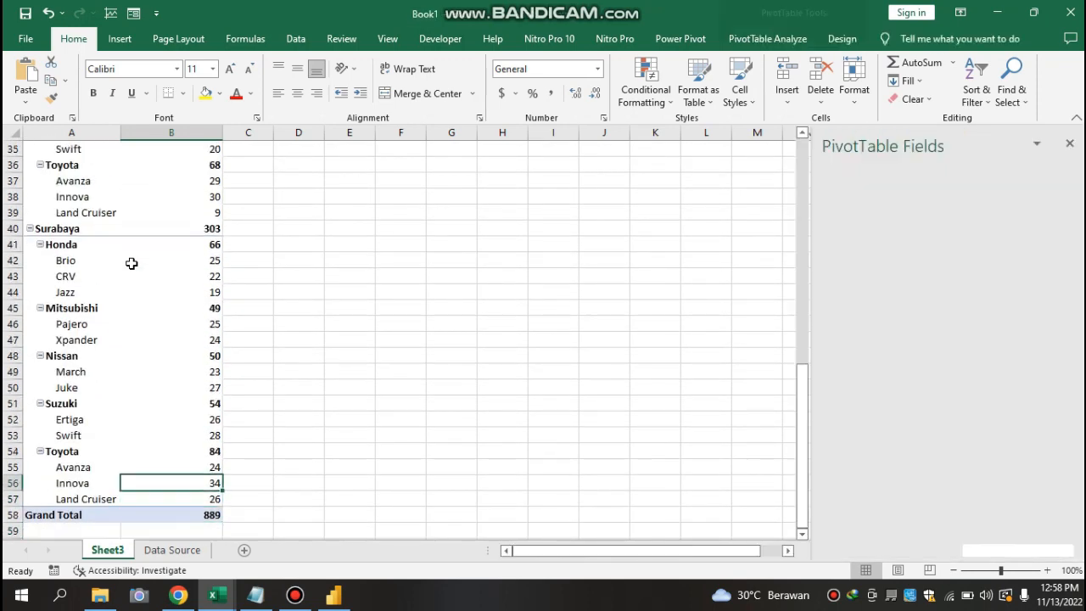
{"action": "key", "text": "Up"}
{"action": "key", "text": "Up"}
{"action": "key", "text": "Up"}
{"action": "key", "text": "Up"}
{"action": "key", "text": "Up"}
{"action": "key", "text": "Up"}
{"action": "key", "text": "Up"}
{"action": "key", "text": "Up"}
{"action": "key", "text": "Up"}
{"action": "key", "text": "Up"}
{"action": "key", "text": "Up"}
{"action": "key", "text": "Up"}
{"action": "key", "text": "Up"}
{"action": "key", "text": "Up"}
{"action": "key", "text": "Up"}
{"action": "key", "text": "Up"}
{"action": "key", "text": "Up"}
{"action": "key", "text": "Up"}
{"action": "key", "text": "Up"}
{"action": "key", "text": "Up"}
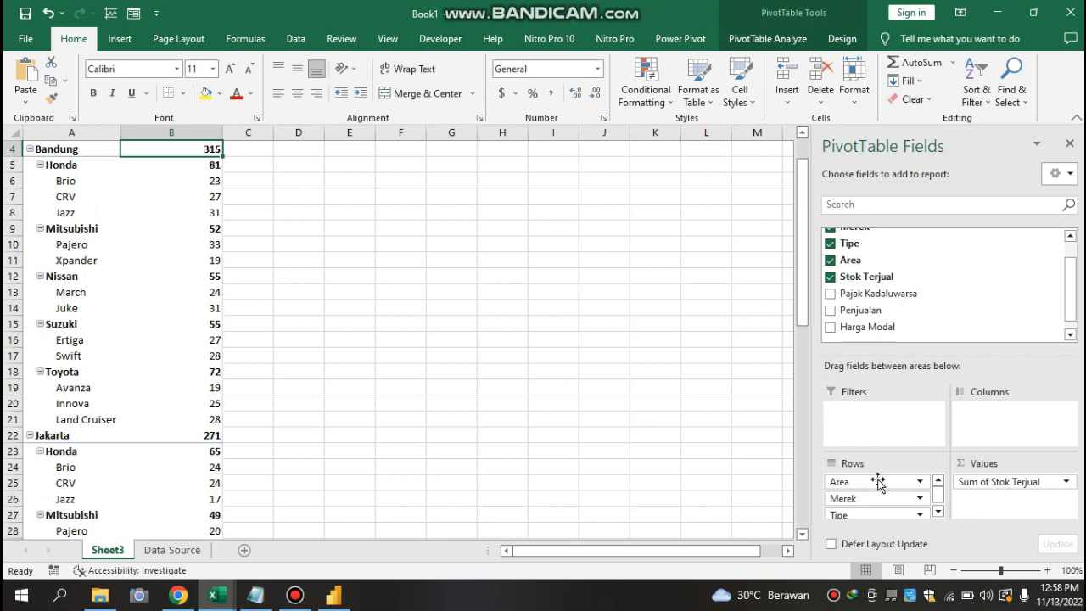
- Move the Area field from the PivotTable rows to the columns, keeping Merek and Tipe as rows
{"action": "left_click_drag", "start_coordinate": [879, 481], "coordinate": [1007, 418]}
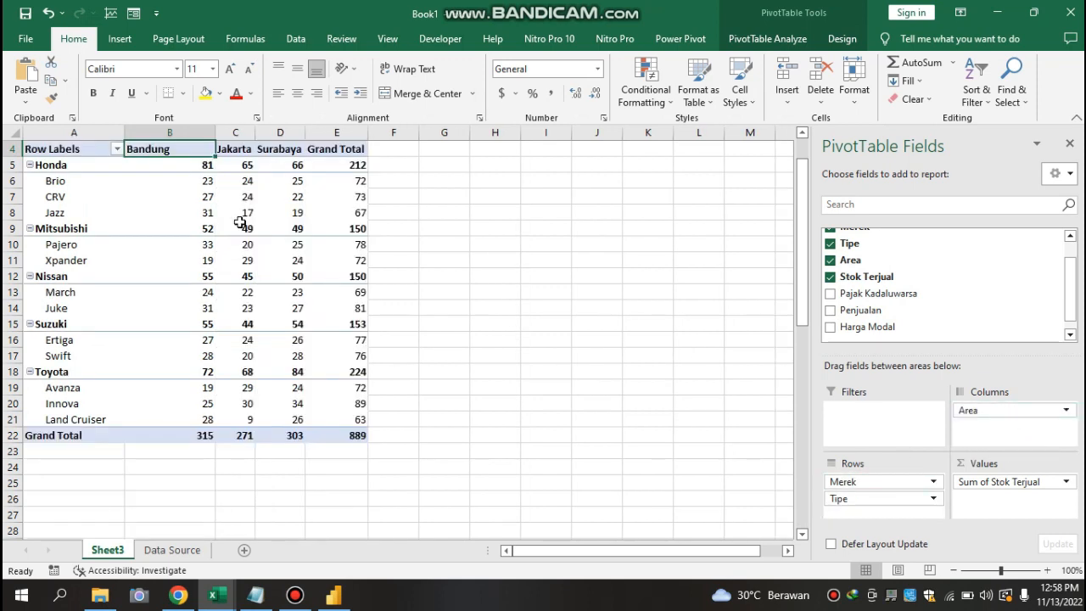
- Compare the Stok Terjual sums of each brand and type across the Bandung, Jakarta, Surabaya and Grand Total columns
{"action": "left_click", "coordinate": [85, 203]}
{"action": "left_click", "coordinate": [270, 209]}
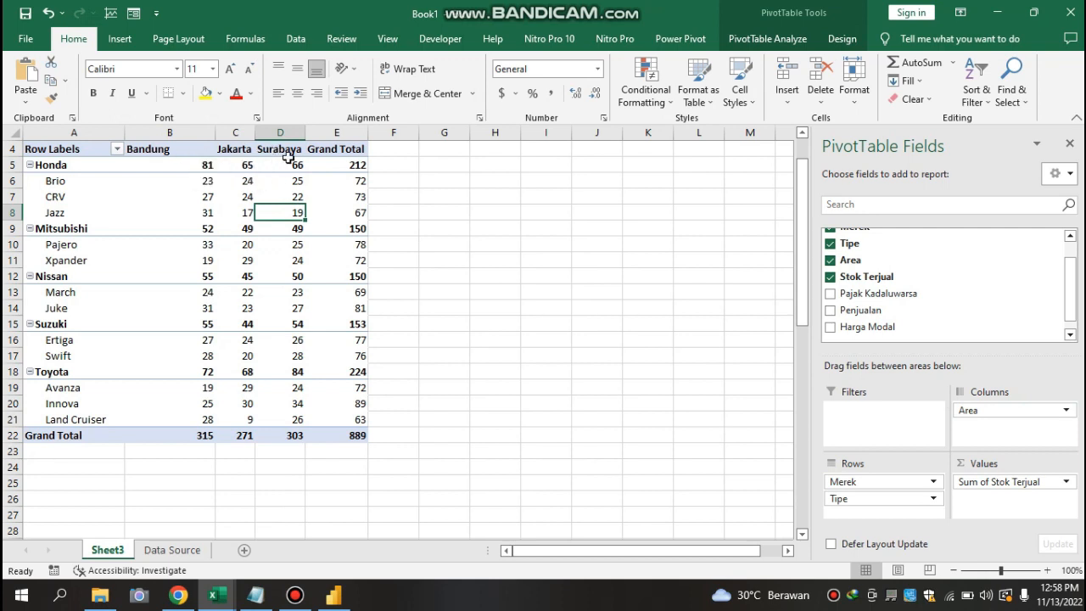
{"action": "left_click", "coordinate": [188, 238]}
{"action": "key", "text": "Down"}
{"action": "key", "text": "Down"}
{"action": "key", "text": "Down"}
{"action": "key", "text": "Down"}
{"action": "key", "text": "Down"}
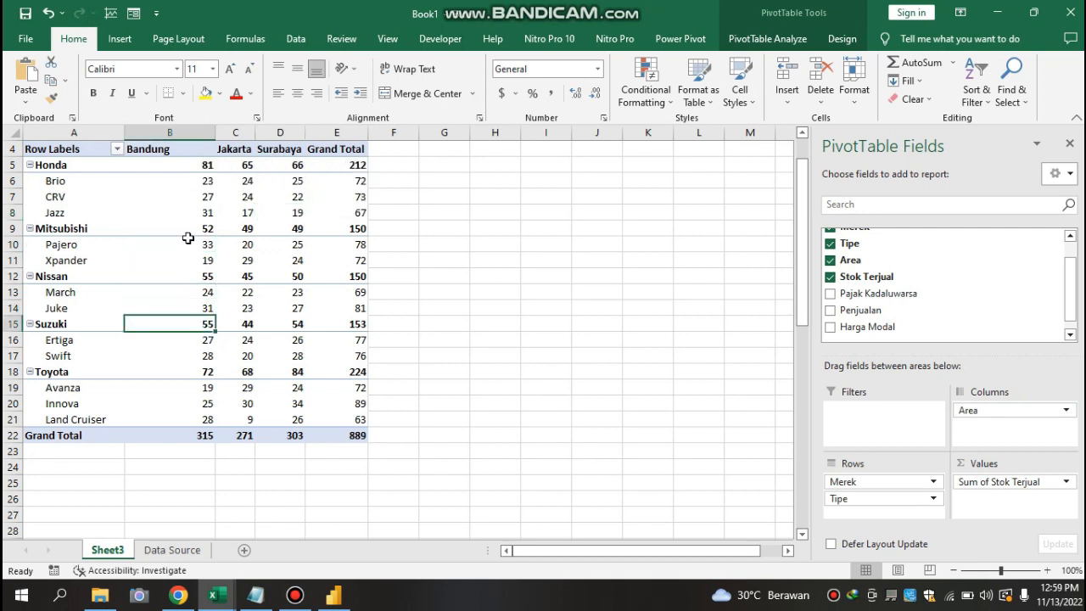
{"action": "key", "text": "Down"}
{"action": "key", "text": "Down"}
{"action": "key", "text": "Up"}
{"action": "key", "text": "Up"}
{"action": "key", "text": "Up"}
{"action": "key", "text": "Up"}
{"action": "key", "text": "Up"}
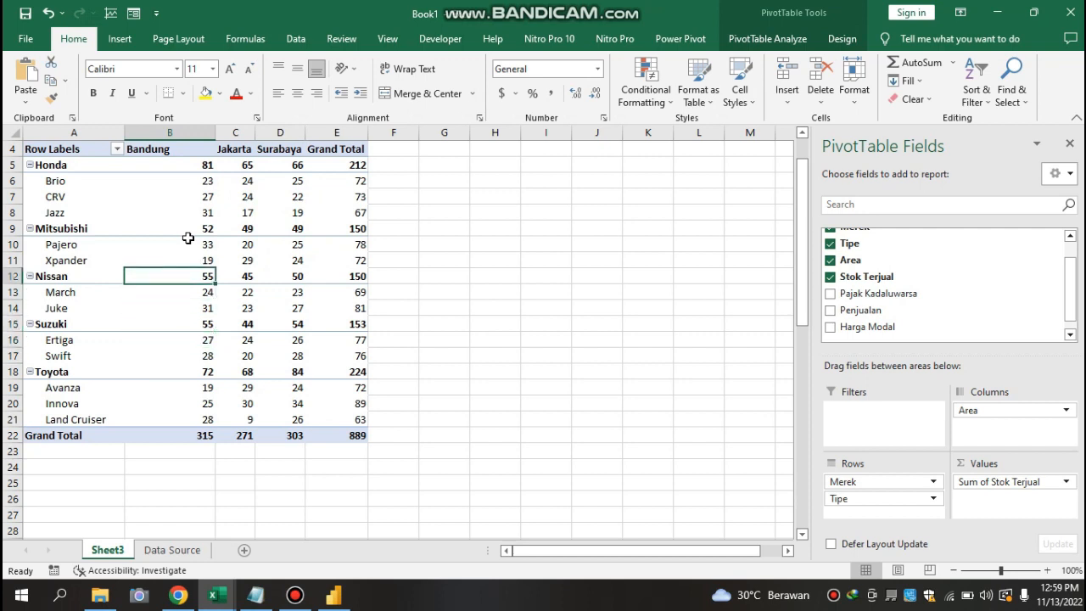
{"action": "key", "text": "Down"}
{"action": "key", "text": "Down"}
{"action": "key", "text": "Right"}
{"action": "key", "text": "Right"}
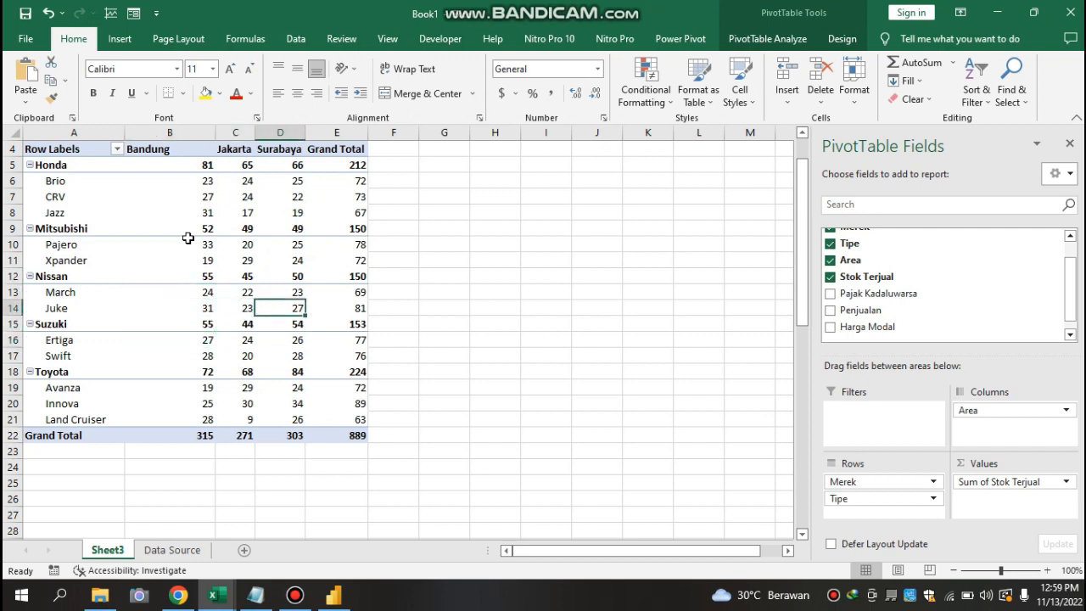
{"action": "key", "text": "Right"}
{"action": "key", "text": "Down"}
{"action": "key", "text": "Down"}
{"action": "key", "text": "Down"}
{"action": "key", "text": "Down"}
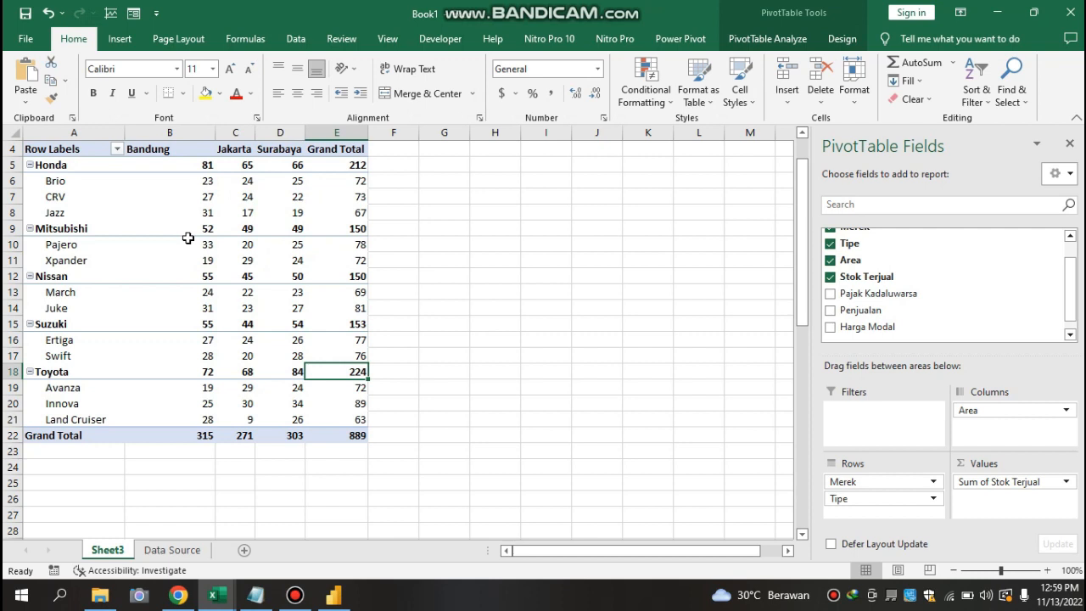
{"action": "left_click", "coordinate": [247, 244]}
{"action": "left_click", "coordinate": [249, 212]}
{"action": "left_click", "coordinate": [327, 195]}
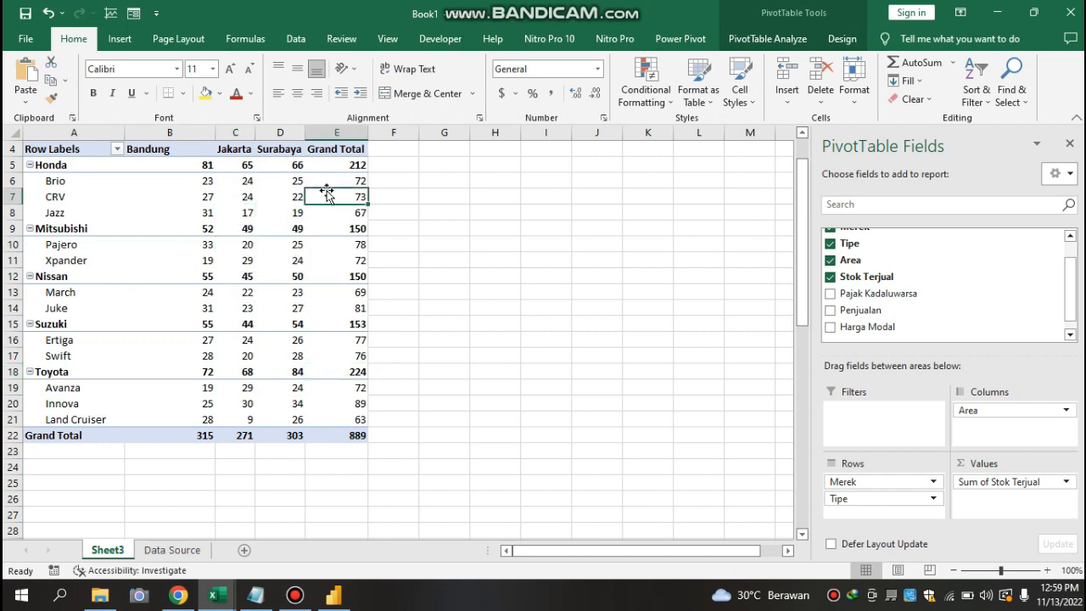
{"action": "key", "text": "Down"}
{"action": "key", "text": "Down"}
{"action": "key", "text": "Down"}
{"action": "key", "text": "Down"}
{"action": "key", "text": "Down"}
{"action": "key", "text": "Down"}
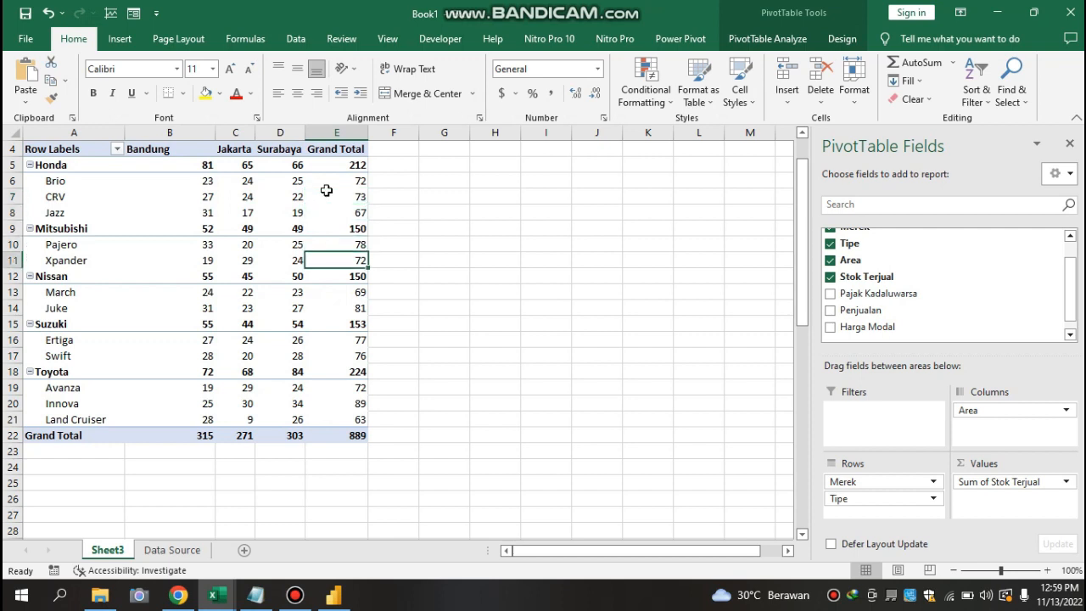
{"action": "key", "text": "Left"}
{"action": "key", "text": "Left"}
{"action": "key", "text": "Left"}
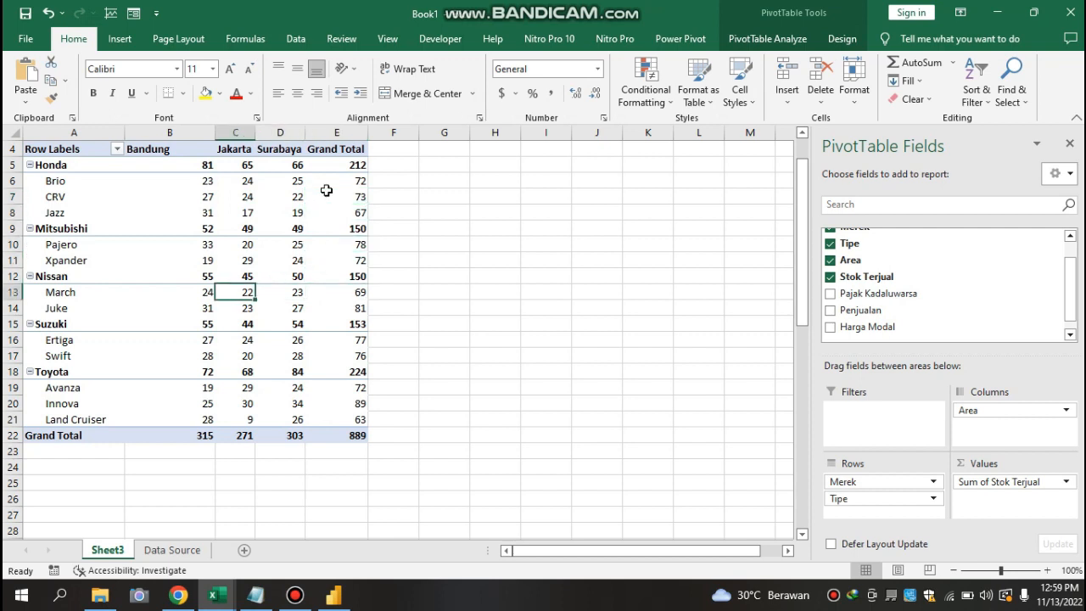
{"action": "key", "text": "Right"}
{"action": "key", "text": "Up"}
{"action": "key", "text": "Up"}
{"action": "key", "text": "Up"}
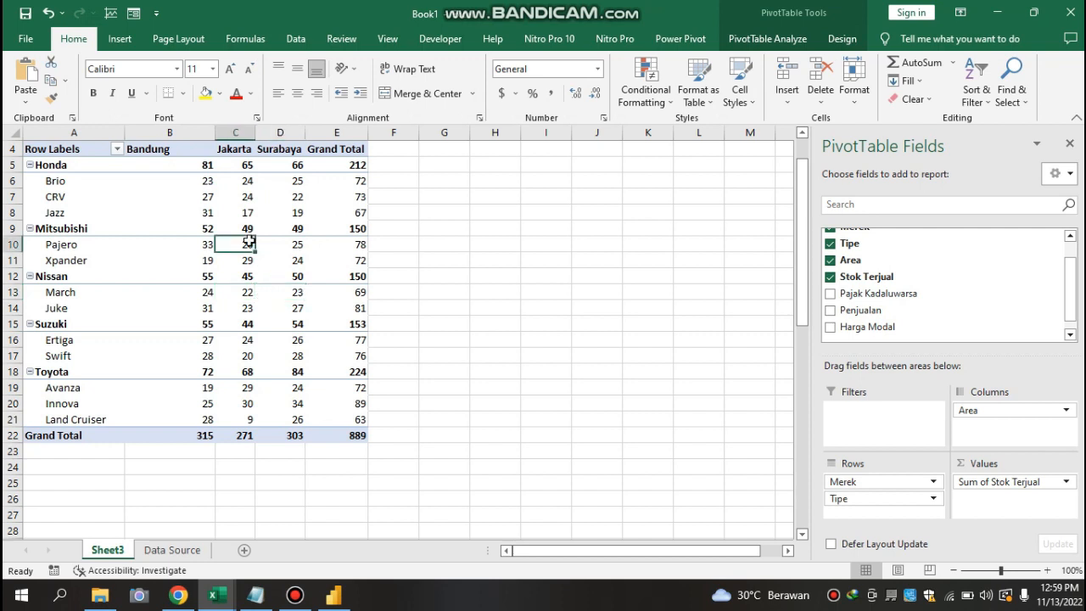
{"action": "left_click", "coordinate": [330, 194]}
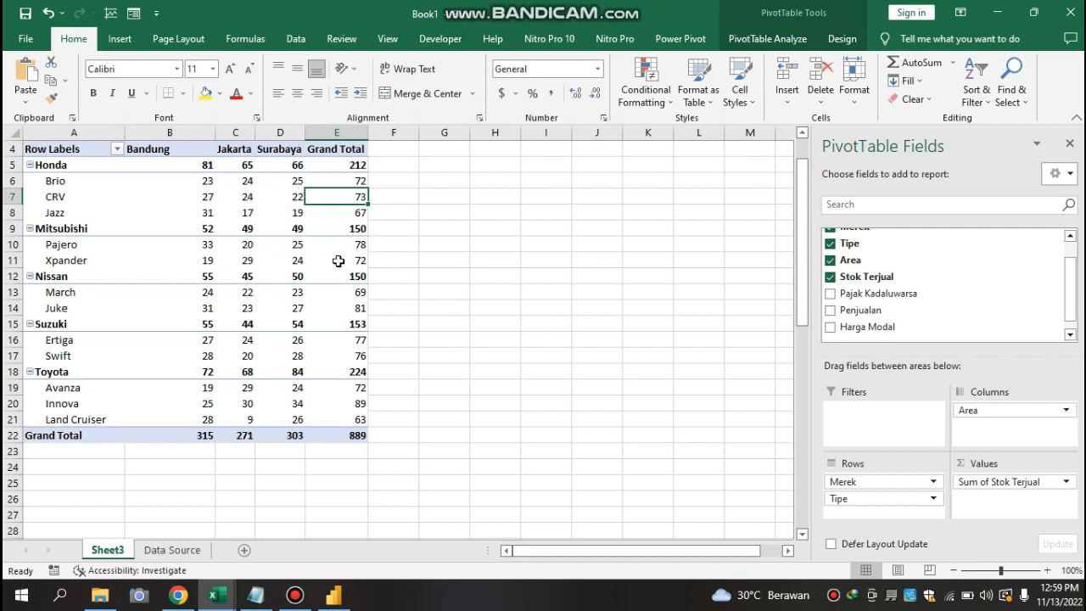
{"action": "left_click", "coordinate": [246, 195]}
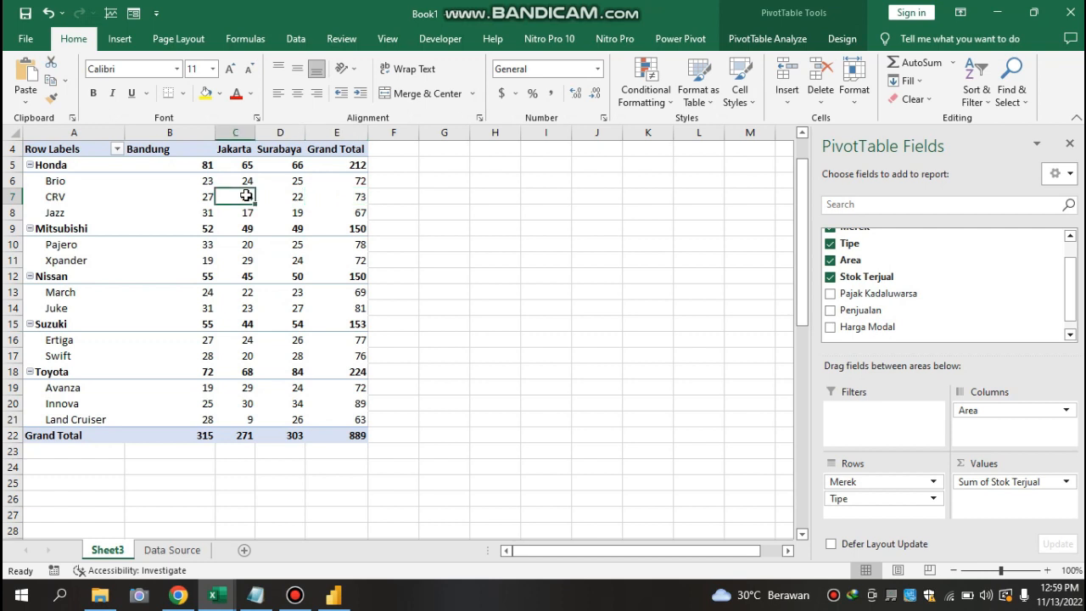
{"action": "left_click", "coordinate": [309, 194]}
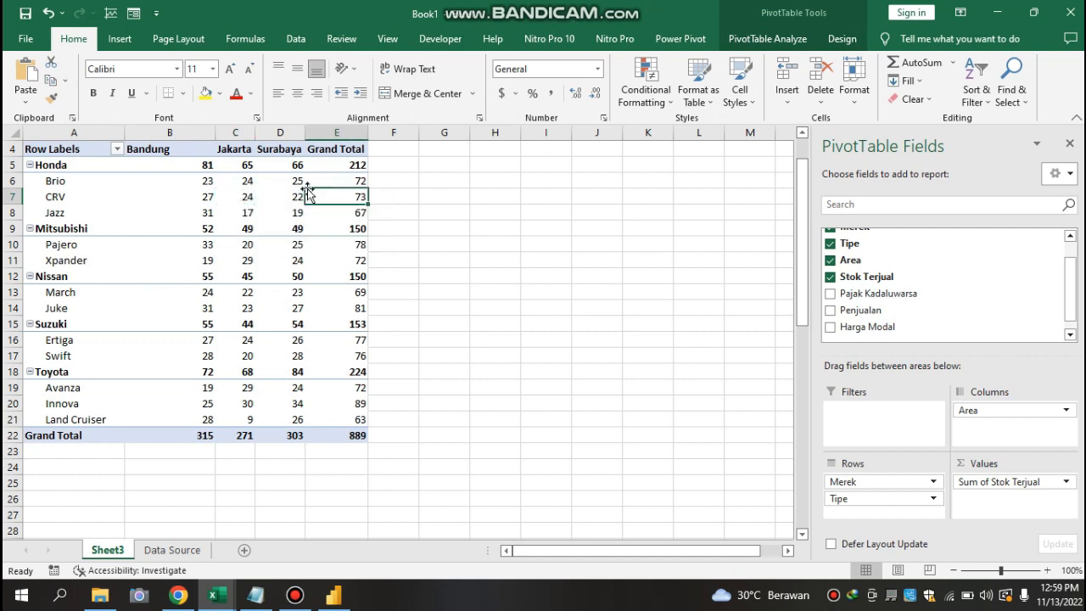
- Show the Sum of Stok Terjual values as % of Grand Total
{"action": "right_click", "coordinate": [335, 245]}
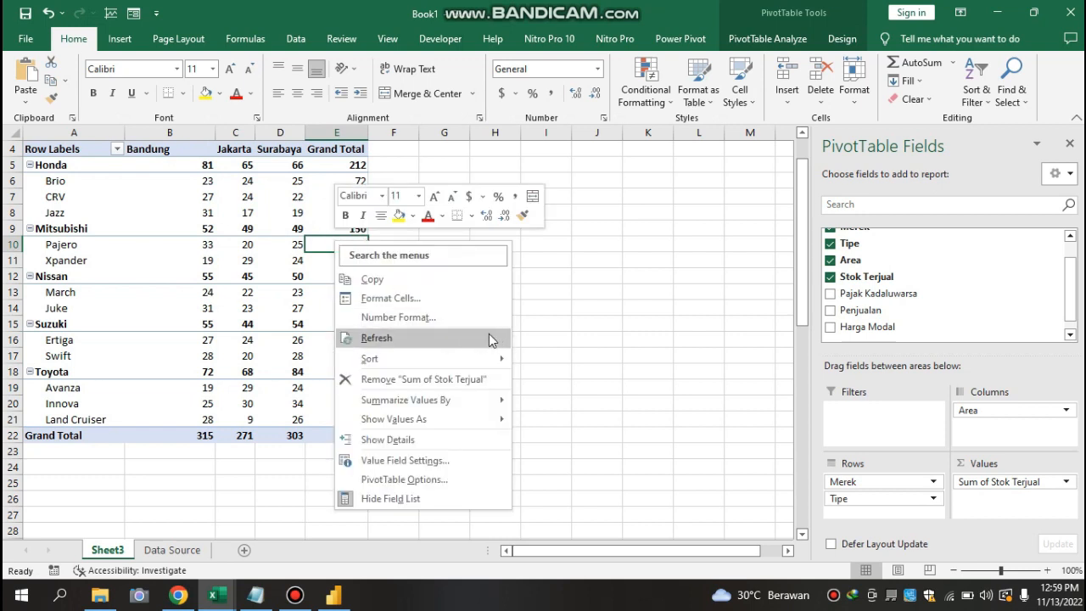
{"action": "mouse_move", "coordinate": [438, 420]}
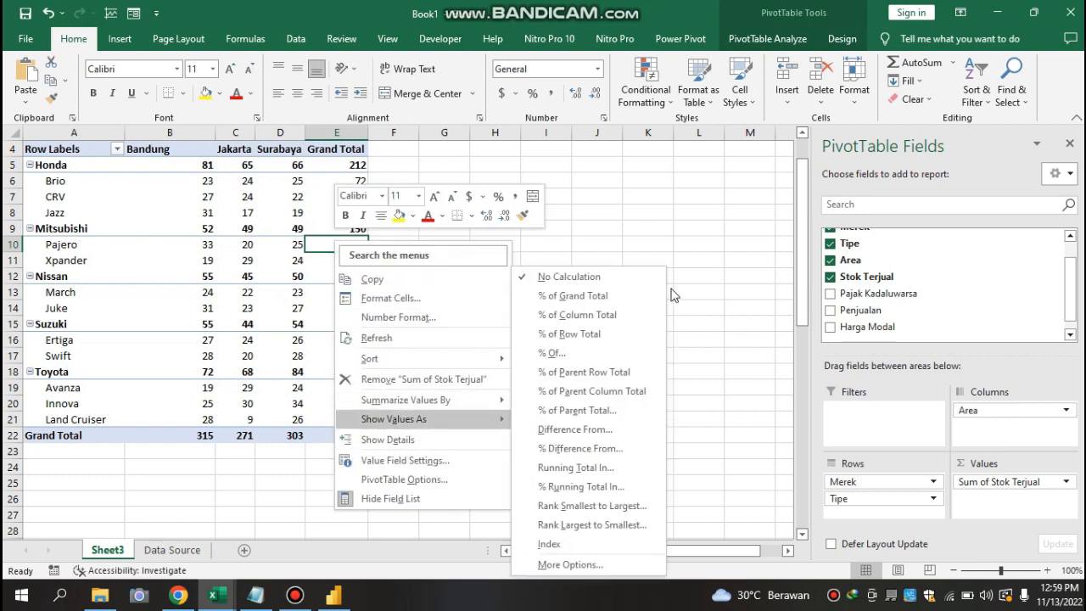
{"action": "left_click", "coordinate": [566, 296]}
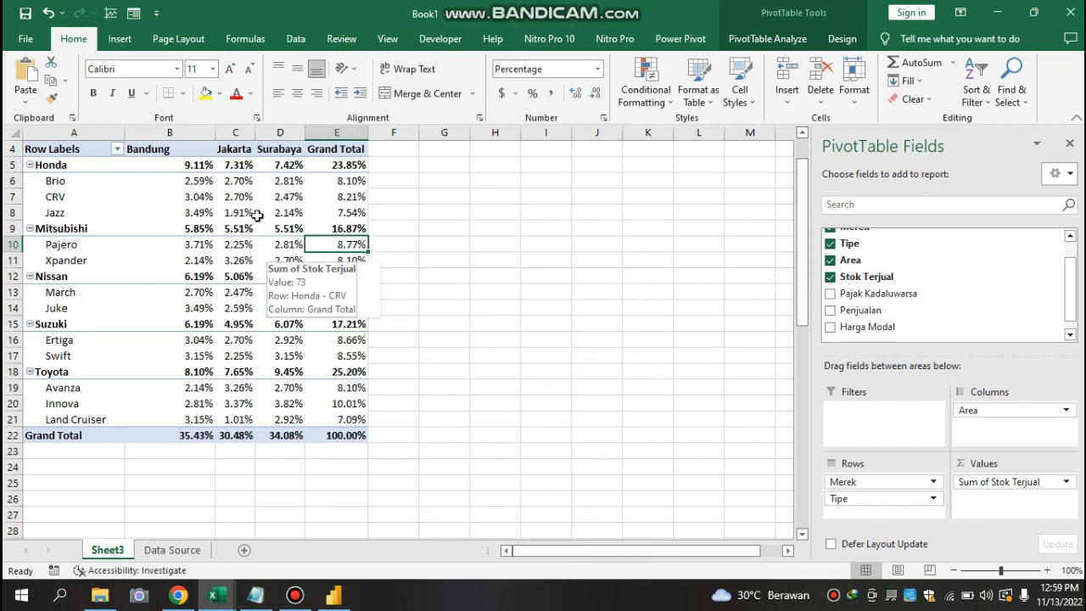
- Examine the grand-total percentages of the brands and types in the Jakarta and Bandung columns
{"action": "left_click", "coordinate": [219, 214]}
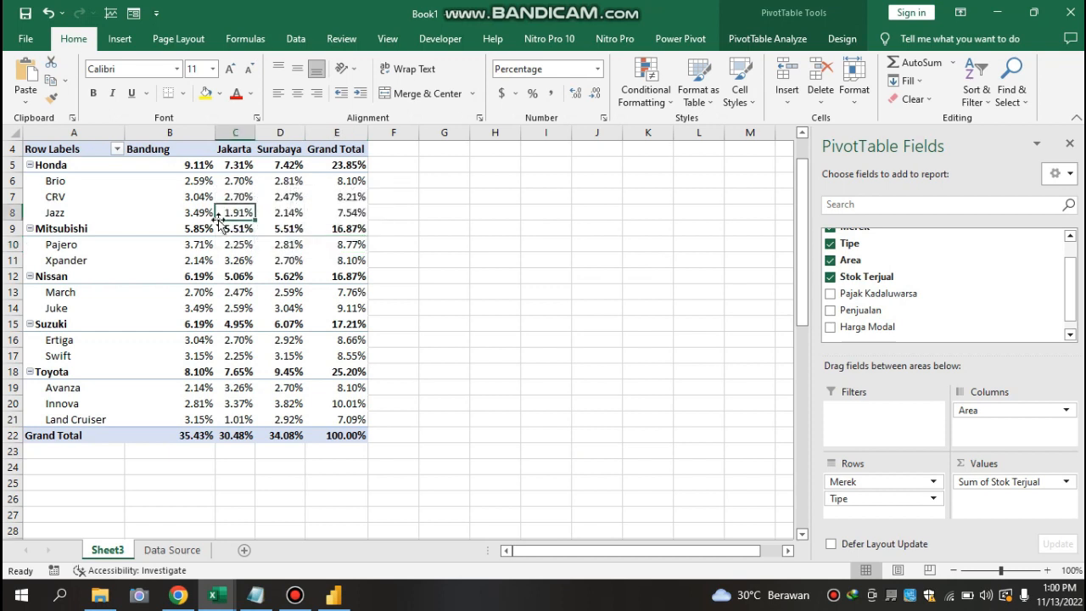
{"action": "key", "text": "Down"}
{"action": "key", "text": "Down"}
{"action": "key", "text": "Down"}
{"action": "key", "text": "Down"}
{"action": "key", "text": "Down"}
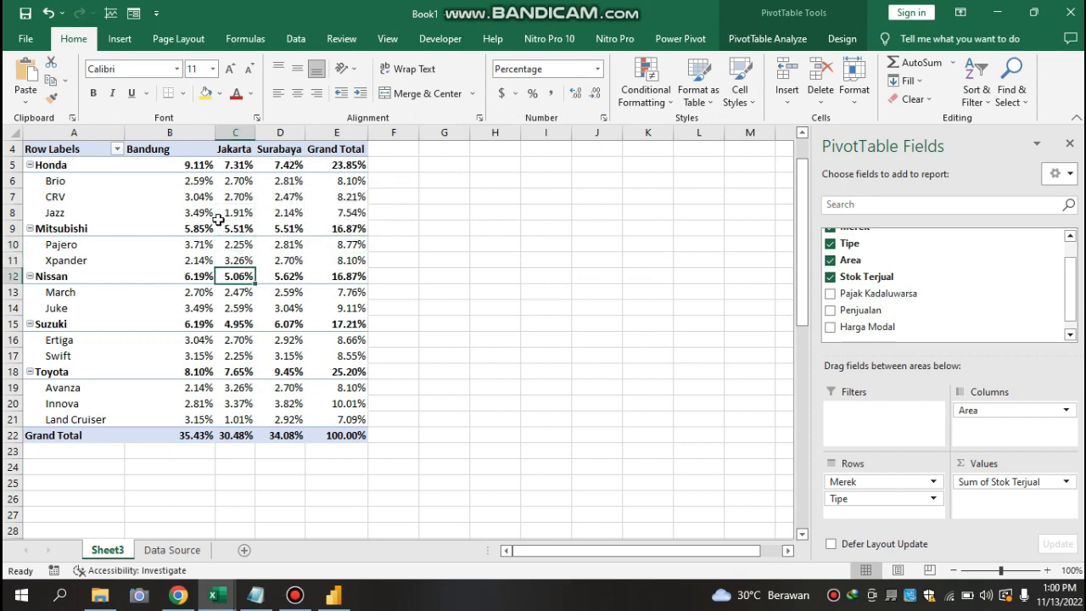
{"action": "key", "text": "Down"}
{"action": "key", "text": "Down"}
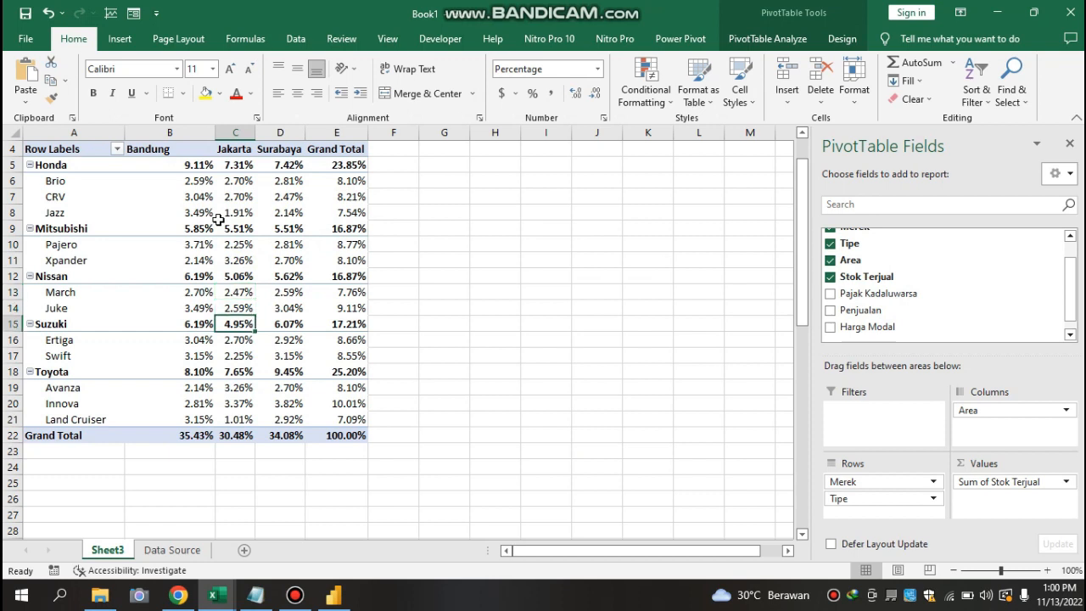
{"action": "key", "text": "Up"}
{"action": "key", "text": "Up"}
{"action": "key", "text": "Up"}
{"action": "key", "text": "Up"}
{"action": "key", "text": "Up"}
{"action": "key", "text": "Up"}
{"action": "key", "text": "Up"}
{"action": "key", "text": "Up"}
{"action": "key", "text": "Up"}
{"action": "key", "text": "Up"}
{"action": "key", "text": "Left"}
{"action": "key", "text": "Left"}
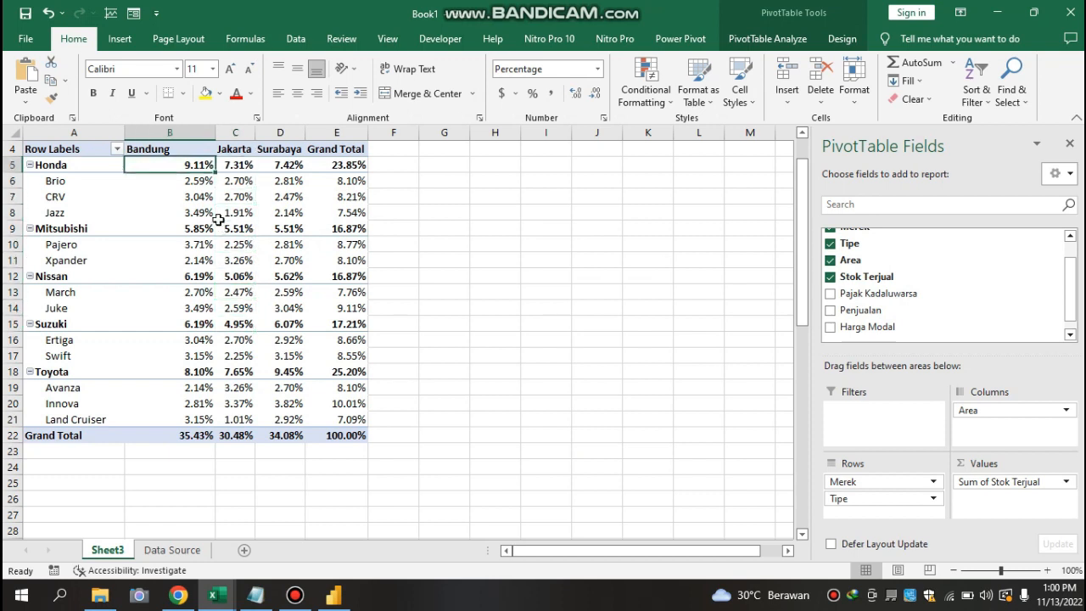
- Examine the grand-total percentages of the brands and types in the Jakarta, Surabaya and Grand Total columns
{"action": "key", "text": "Right"}
{"action": "key", "text": "Right"}
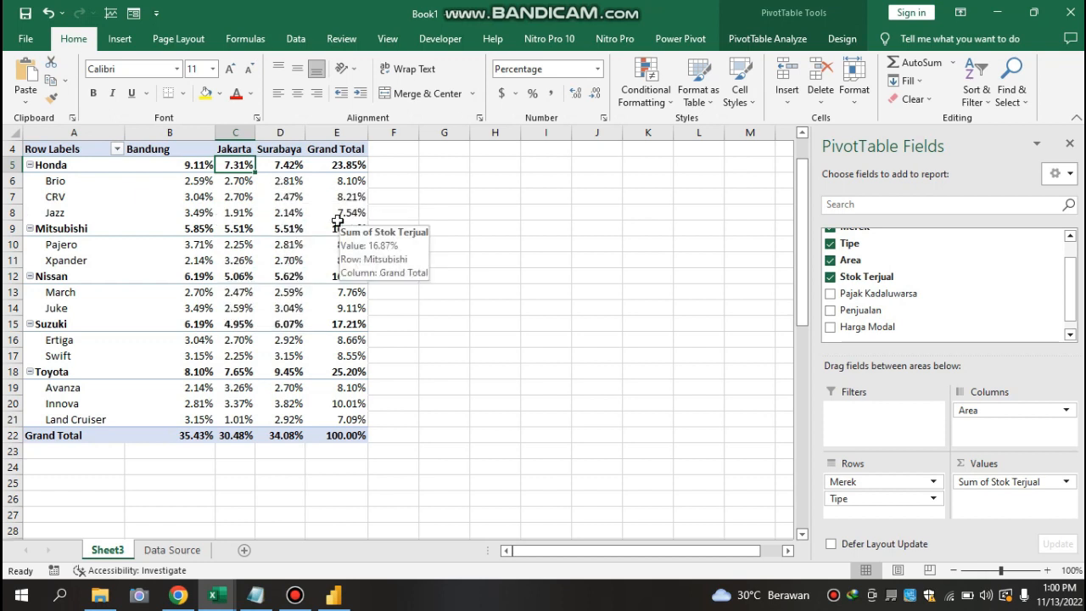
{"action": "left_click", "coordinate": [295, 210]}
{"action": "left_click", "coordinate": [364, 170]}
{"action": "left_click", "coordinate": [273, 305]}
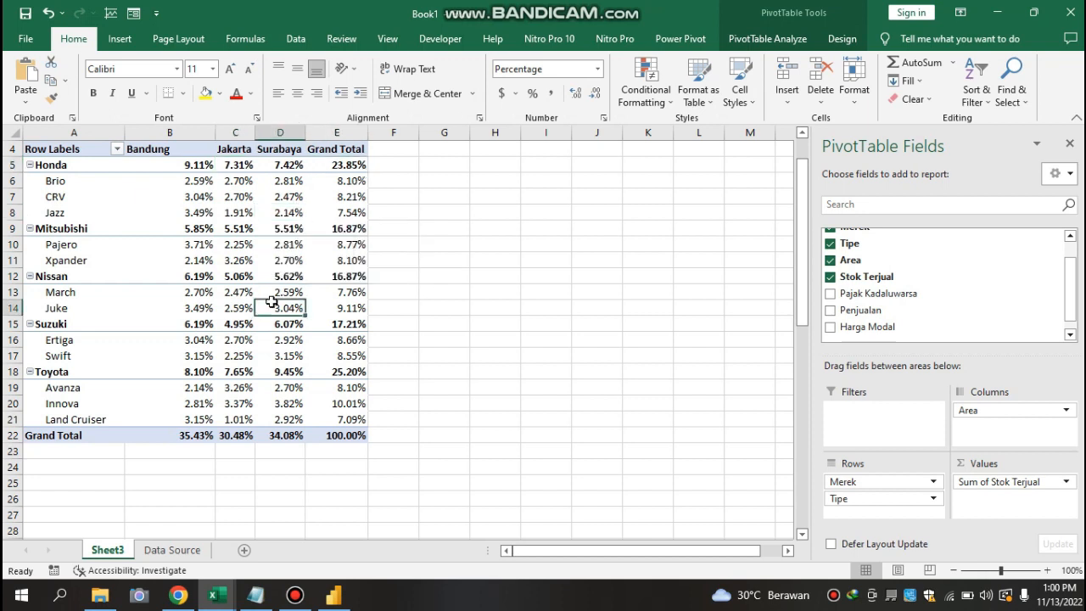
{"action": "key", "text": "Down"}
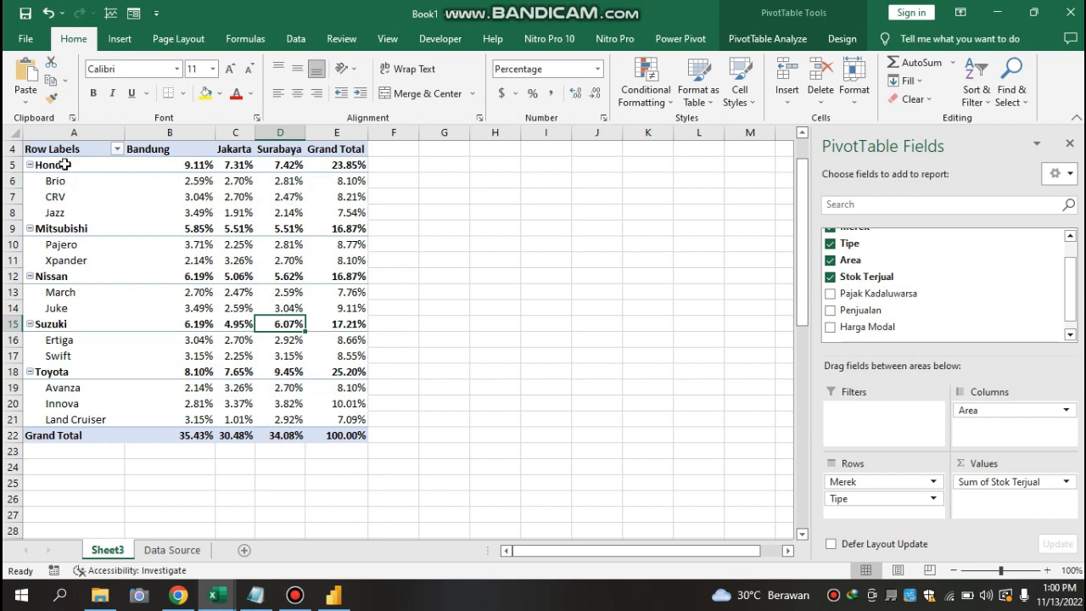
- Collapse all brands to hide their types, and move the Area field from the columns to the rows above Merek
{"action": "left_click_drag", "start_coordinate": [65, 164], "coordinate": [66, 431]}
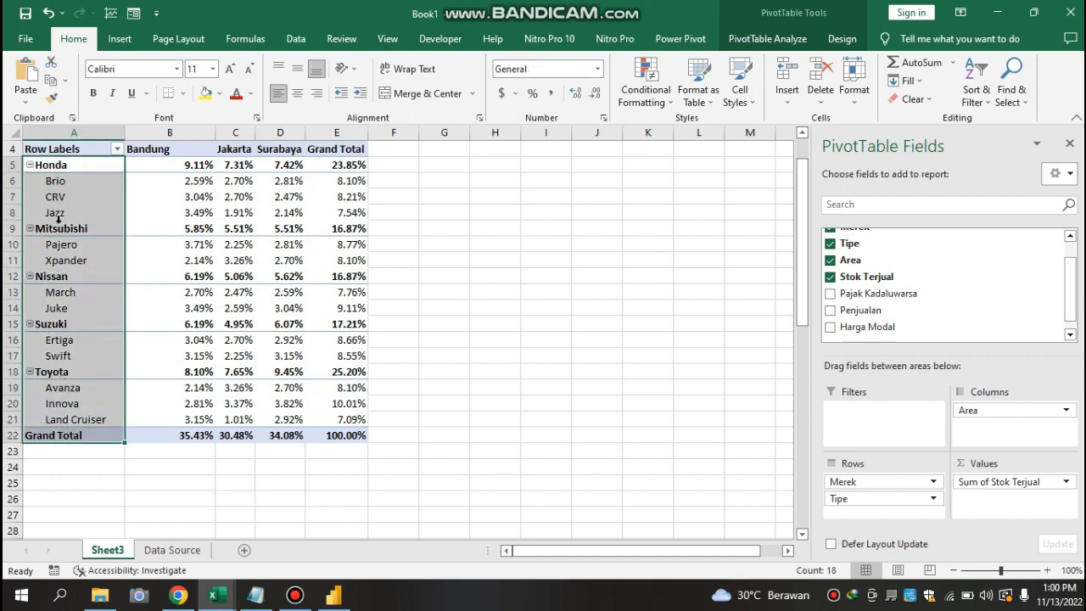
{"action": "right_click", "coordinate": [85, 224]}
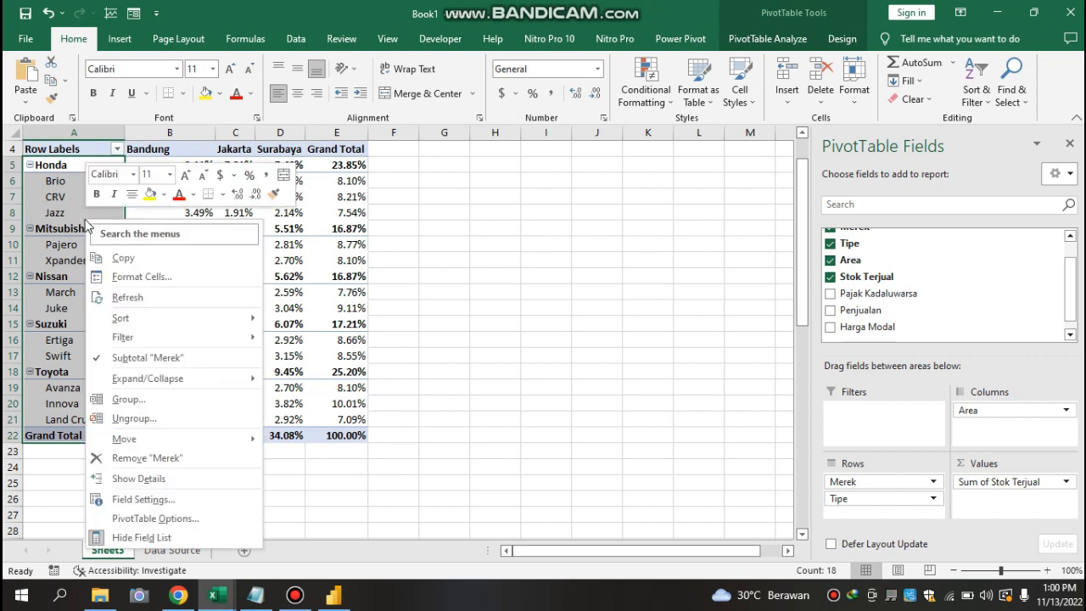
{"action": "mouse_move", "coordinate": [212, 378]}
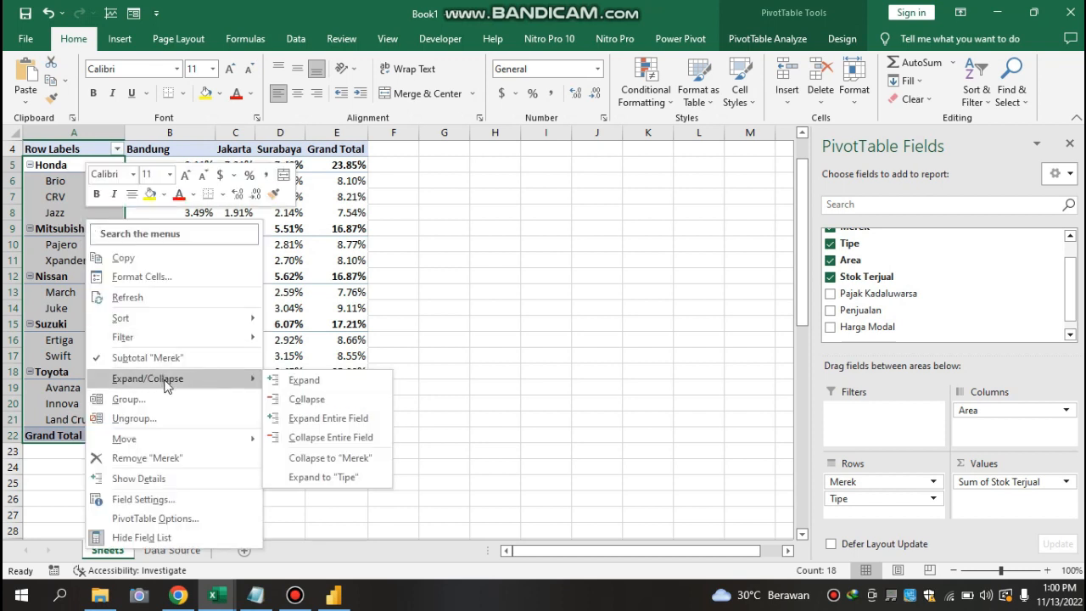
{"action": "left_click", "coordinate": [326, 406]}
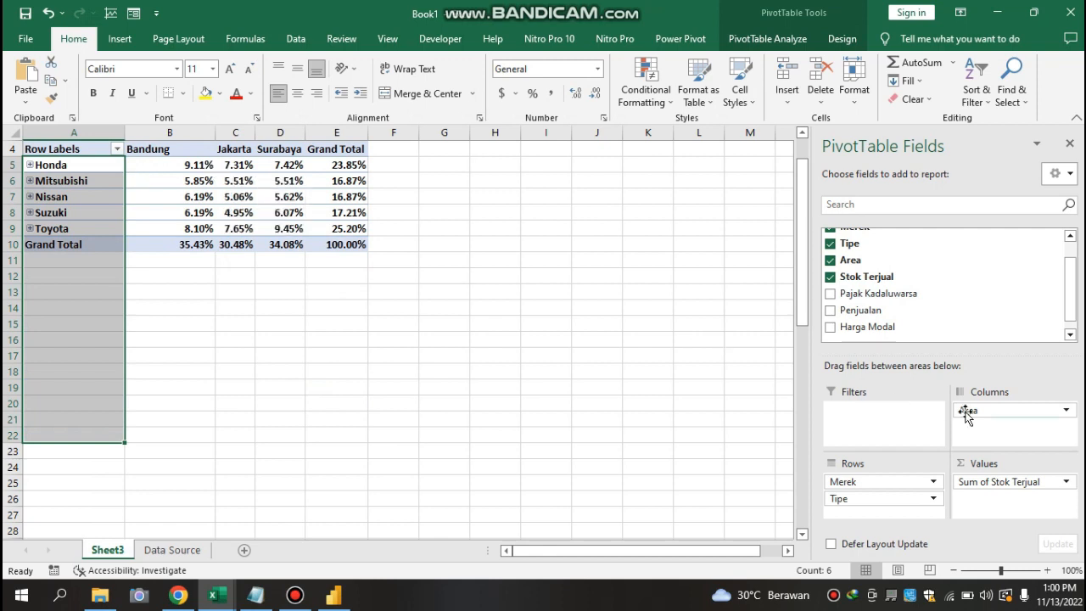
{"action": "left_click_drag", "start_coordinate": [1001, 413], "coordinate": [881, 477]}
- Examine the grand-total percentages of each area and of the brands listed under it
{"action": "key", "text": "Down"}
{"action": "key", "text": "Down"}
{"action": "key", "text": "Down"}
{"action": "key", "text": "Down"}
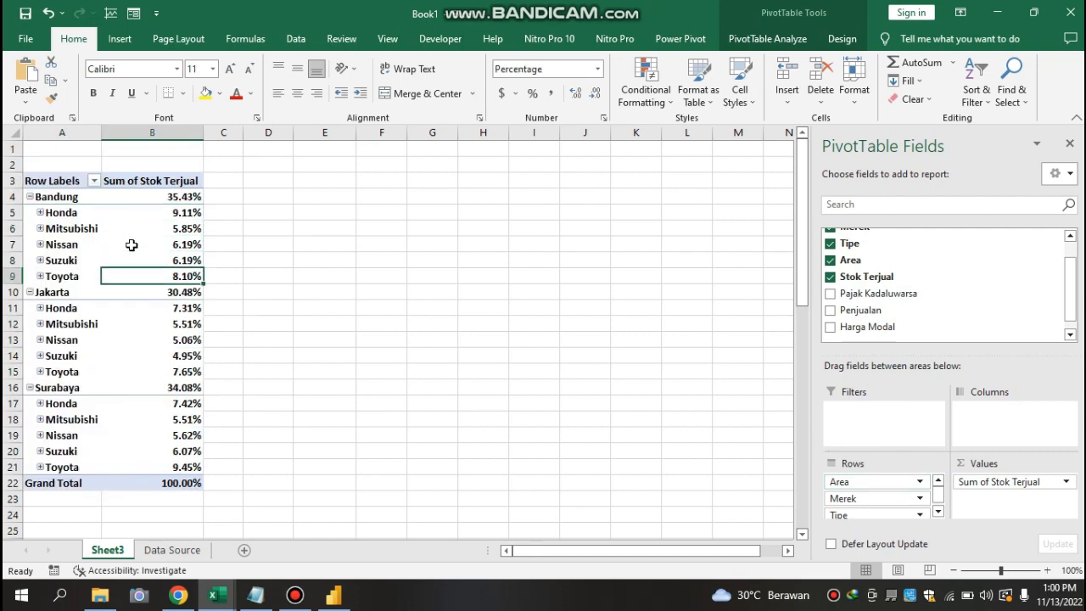
{"action": "key", "text": "Down"}
{"action": "key", "text": "Down"}
{"action": "key", "text": "Up"}
{"action": "key", "text": "Up"}
{"action": "key", "text": "Up"}
{"action": "key", "text": "Up"}
{"action": "key", "text": "Up"}
{"action": "key", "text": "Up"}
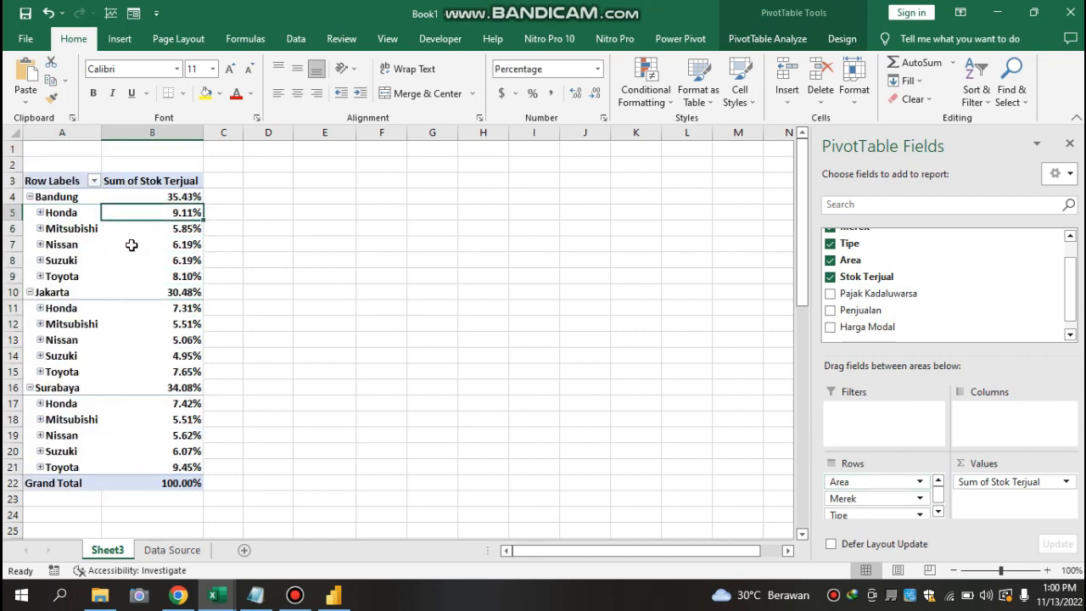
{"action": "key", "text": "Up"}
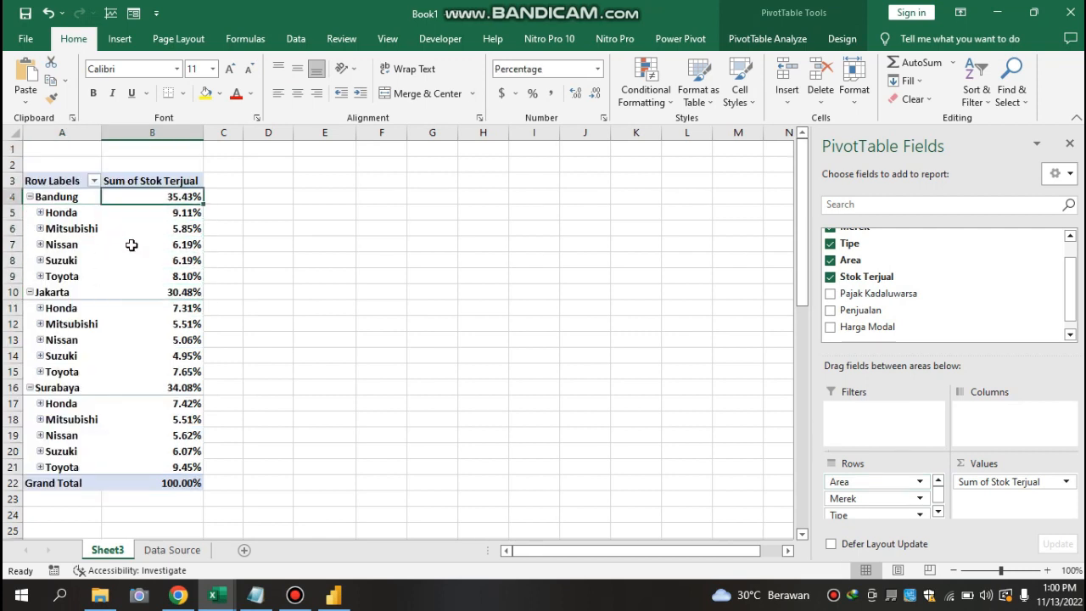
{"action": "key", "text": "Down"}
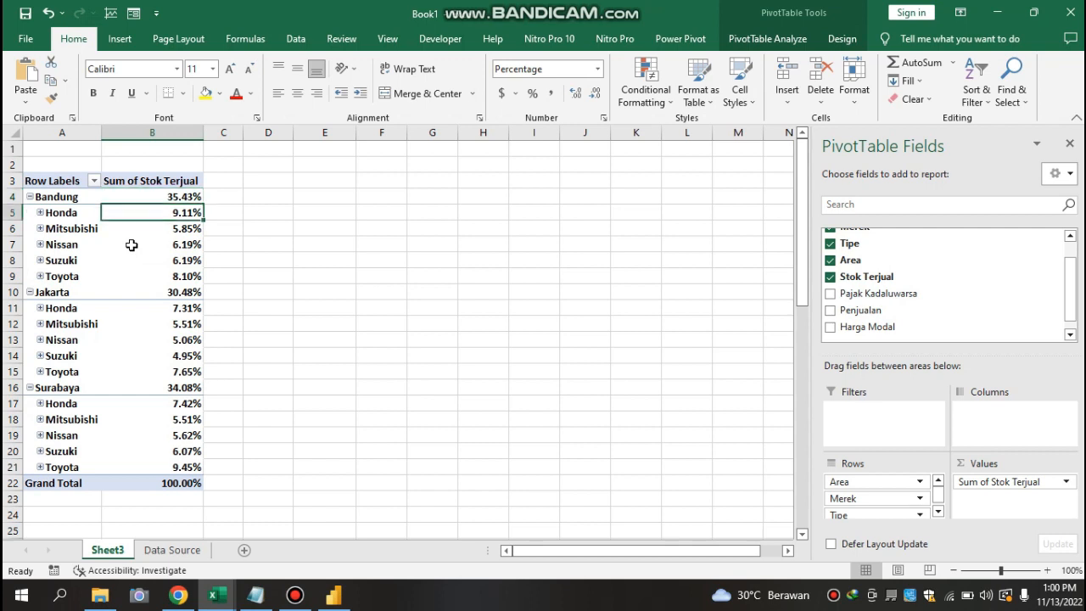
{"action": "key", "text": "Down"}
{"action": "key", "text": "Down"}
{"action": "key", "text": "Down"}
{"action": "key", "text": "Down"}
{"action": "key", "text": "Down"}
{"action": "key", "text": "Down"}
{"action": "key", "text": "Down"}
{"action": "key", "text": "Down"}
{"action": "key", "text": "Down"}
{"action": "key", "text": "Down"}
{"action": "key", "text": "Down"}
{"action": "key", "text": "Down"}
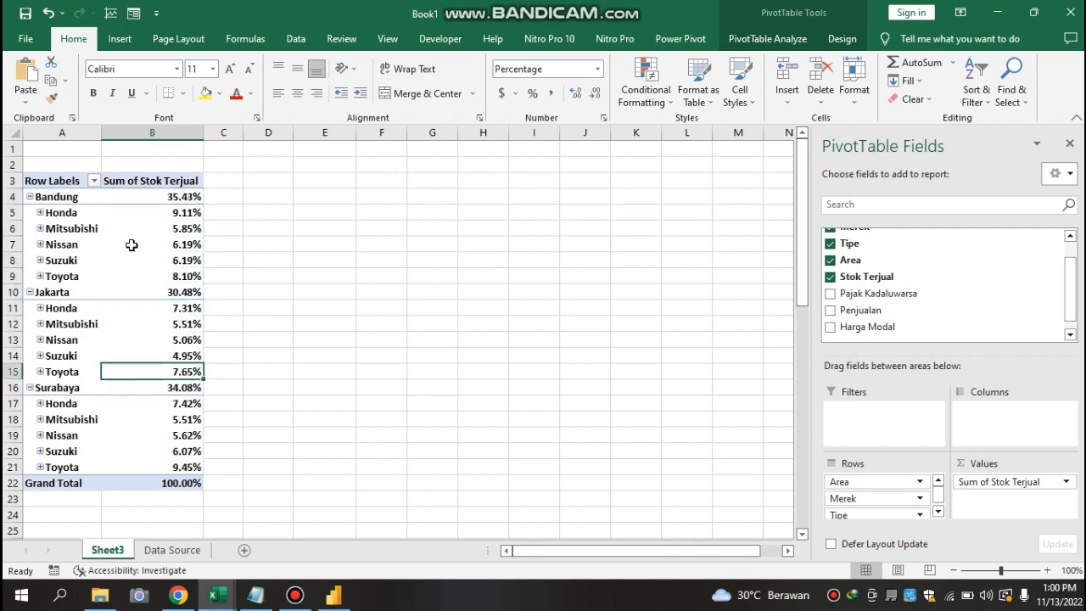
{"action": "key", "text": "Up"}
{"action": "key", "text": "Up"}
{"action": "key", "text": "Up"}
{"action": "key", "text": "Up"}
{"action": "key", "text": "Up"}
{"action": "key", "text": "Up"}
{"action": "key", "text": "Up"}
{"action": "key", "text": "Up"}
{"action": "key", "text": "Up"}
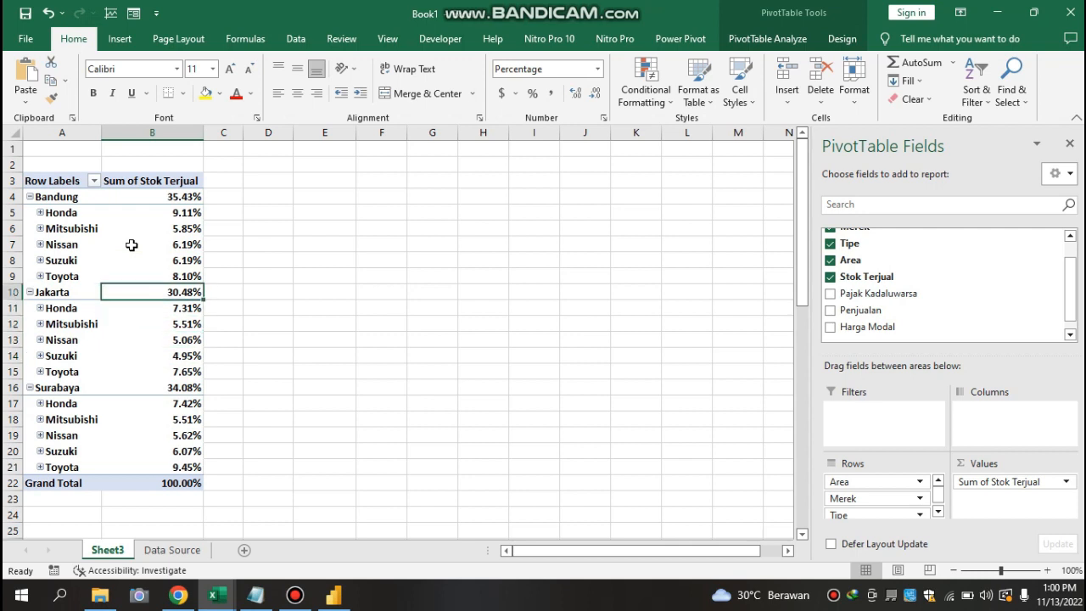
{"action": "key", "text": "Up"}
{"action": "key", "text": "Up"}
{"action": "key", "text": "Up"}
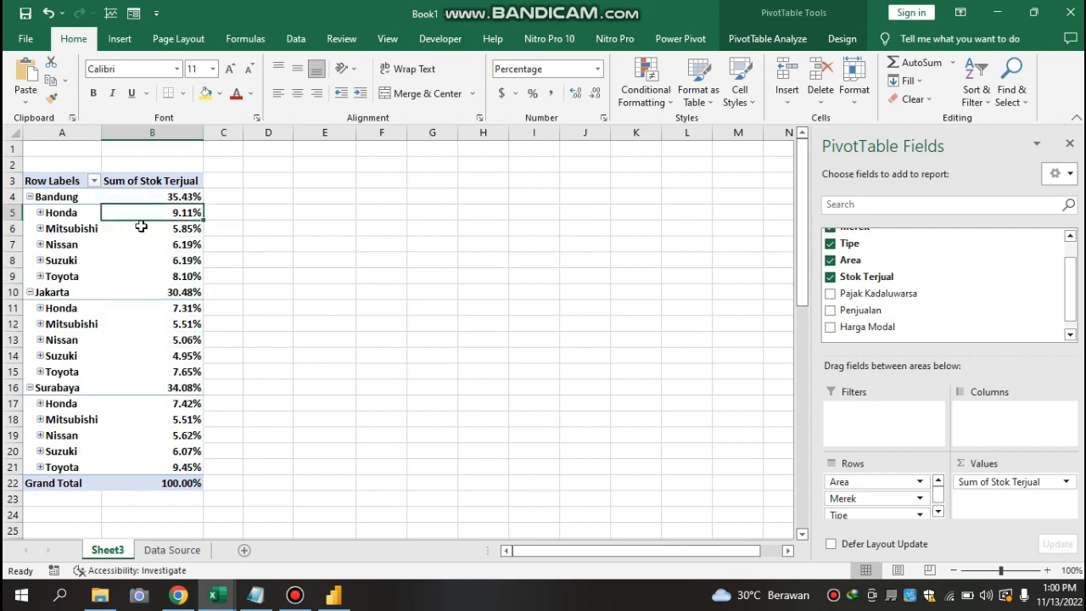
- Expand the brands under all areas to show their types
{"action": "left_click", "coordinate": [92, 220]}
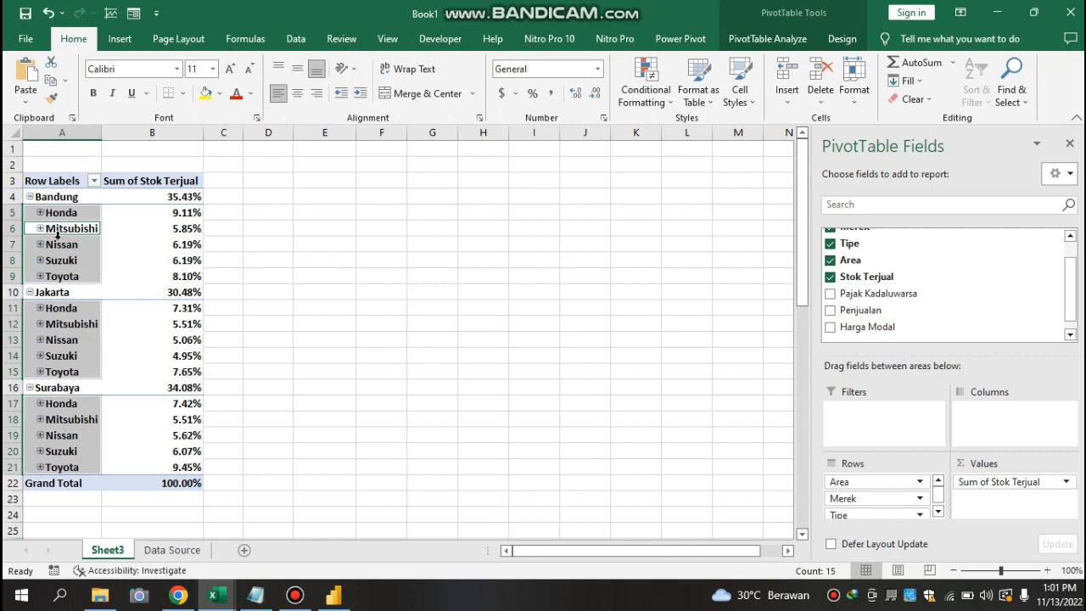
{"action": "right_click", "coordinate": [60, 239]}
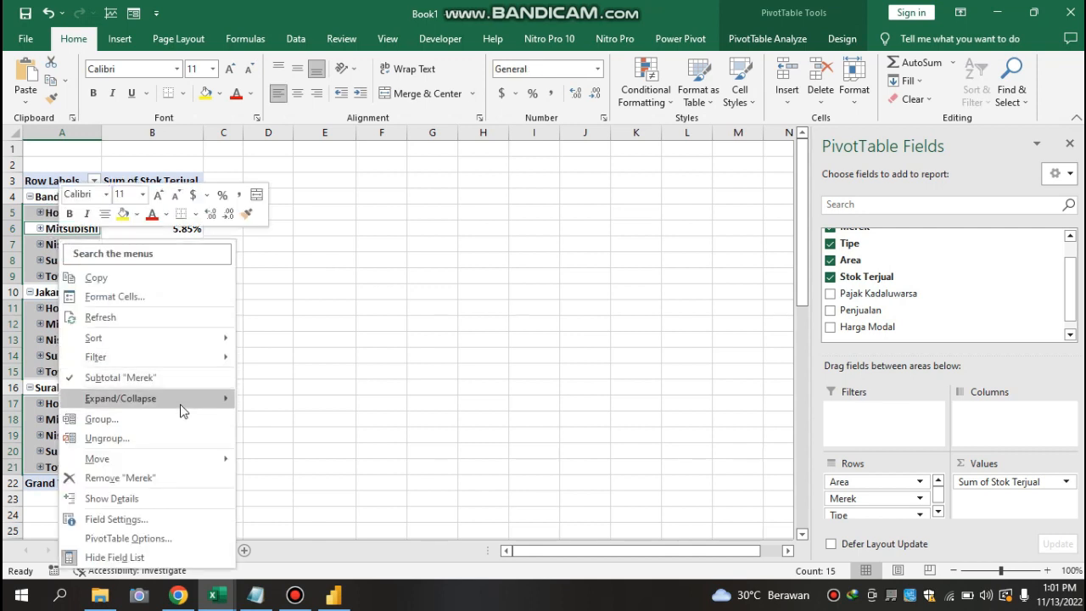
{"action": "mouse_move", "coordinate": [180, 404]}
{"action": "left_click", "coordinate": [301, 404]}
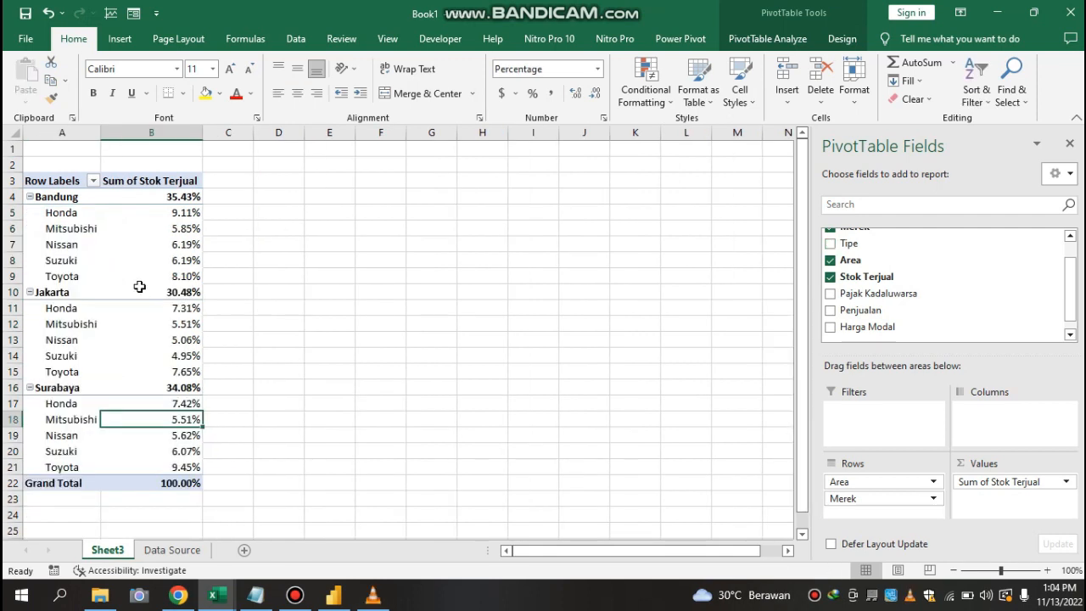
- Show the Sum of Stok Terjual values with No Calculation instead of as percentages
{"action": "left_click", "coordinate": [142, 292]}
{"action": "left_click", "coordinate": [164, 248]}
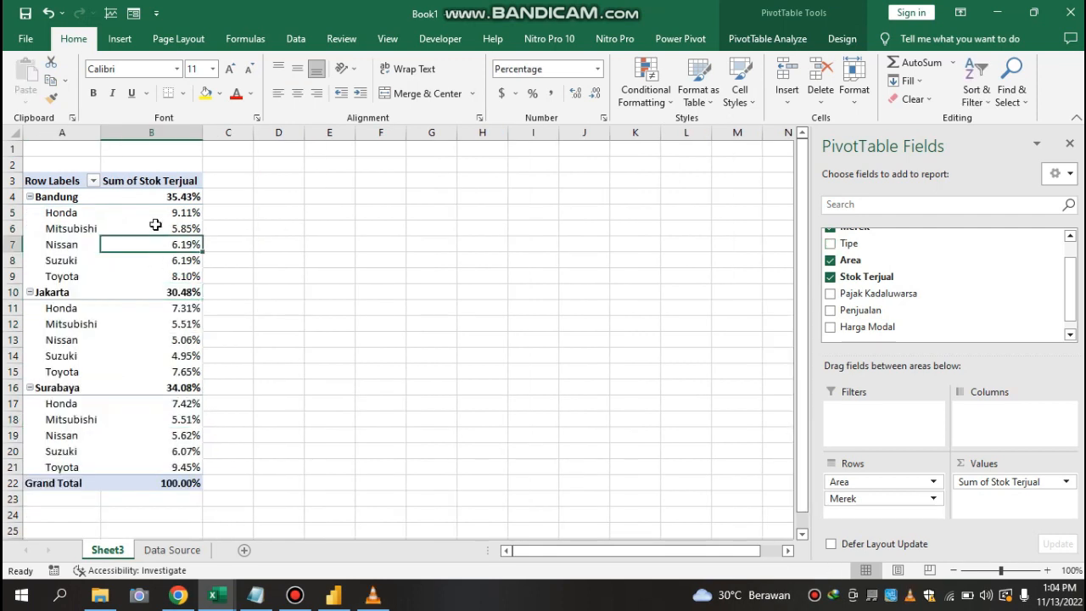
{"action": "right_click", "coordinate": [160, 226]}
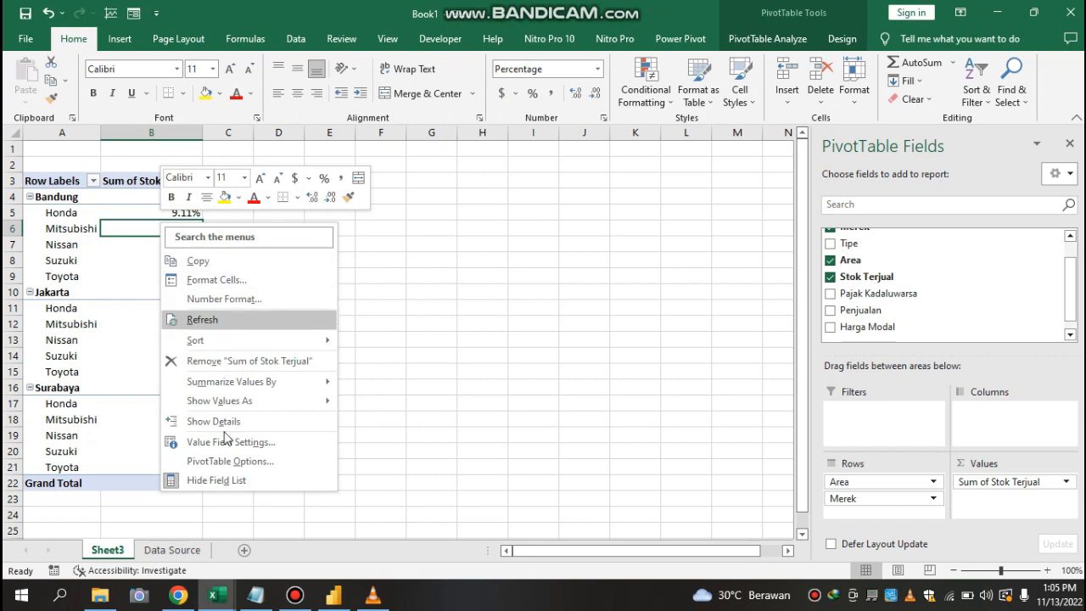
{"action": "mouse_move", "coordinate": [272, 409]}
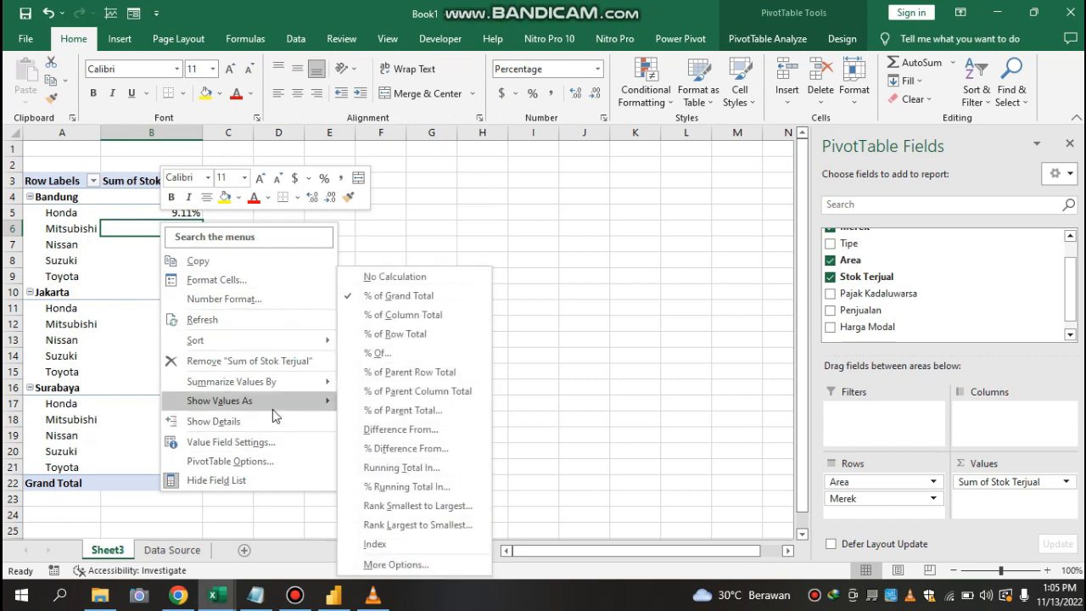
{"action": "left_click", "coordinate": [447, 275]}
- Review the sums of Stok Terjual for the brands under Bandung, Jakarta and Surabaya
{"action": "left_click", "coordinate": [151, 247]}
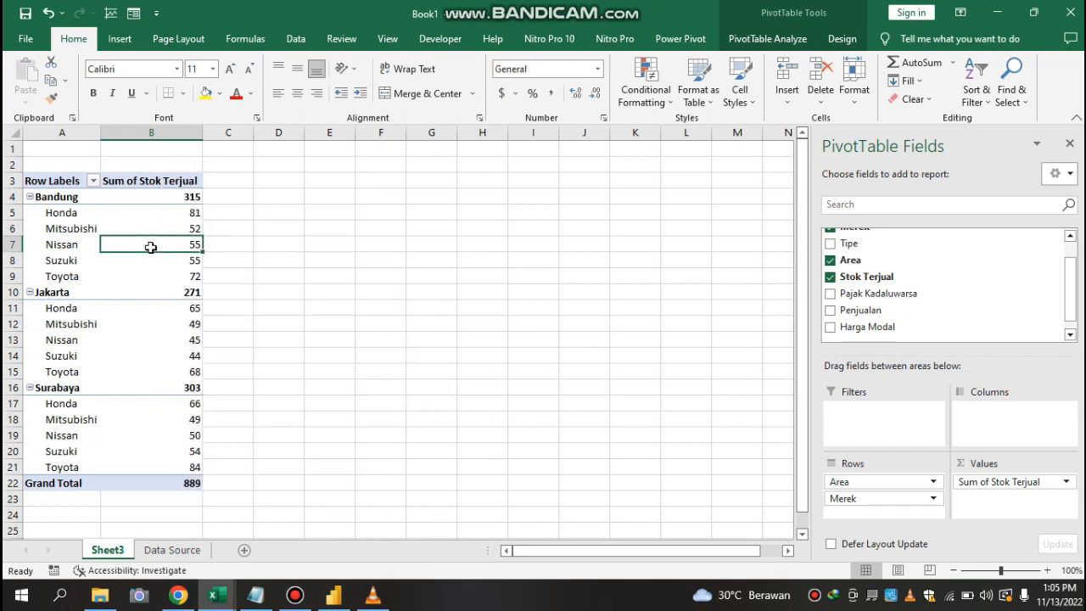
{"action": "key", "text": "Down"}
{"action": "key", "text": "Down"}
{"action": "key", "text": "Down"}
{"action": "key", "text": "Down"}
{"action": "key", "text": "Down"}
{"action": "key", "text": "Down"}
{"action": "key", "text": "Down"}
{"action": "key", "text": "Down"}
{"action": "key", "text": "Down"}
{"action": "key", "text": "Down"}
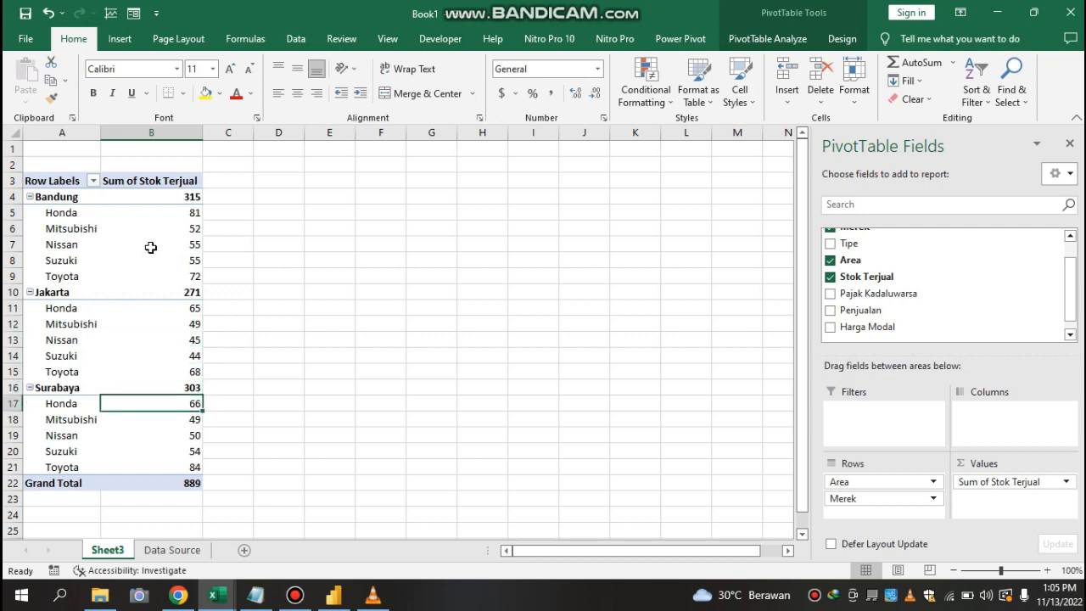
- Insert a Clustered Column PivotChart based on the PivotTable
{"action": "left_click", "coordinate": [161, 244]}
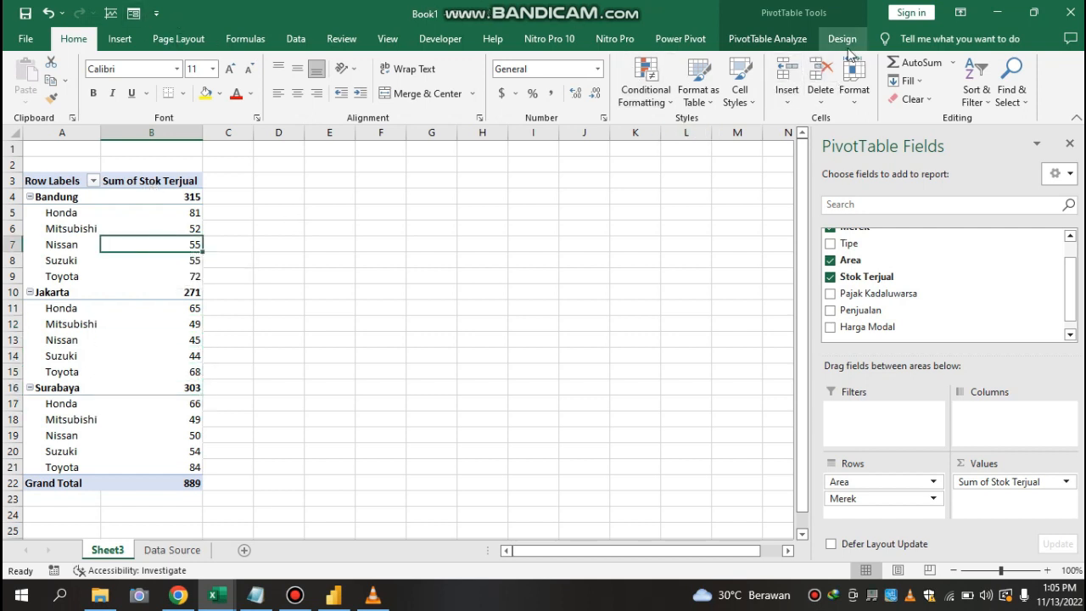
{"action": "left_click", "coordinate": [766, 40]}
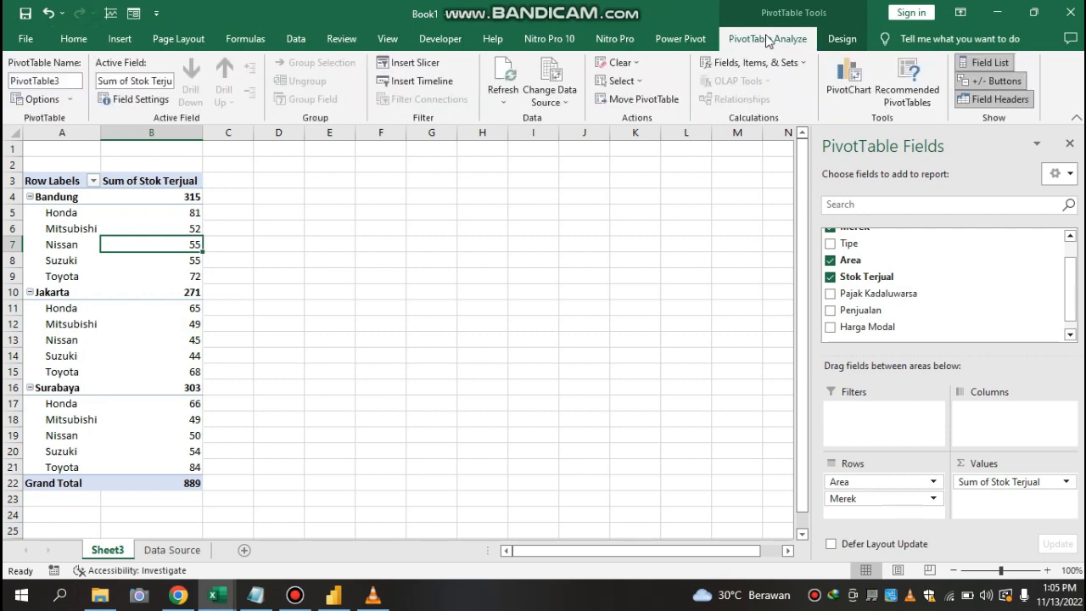
{"action": "left_click", "coordinate": [848, 90]}
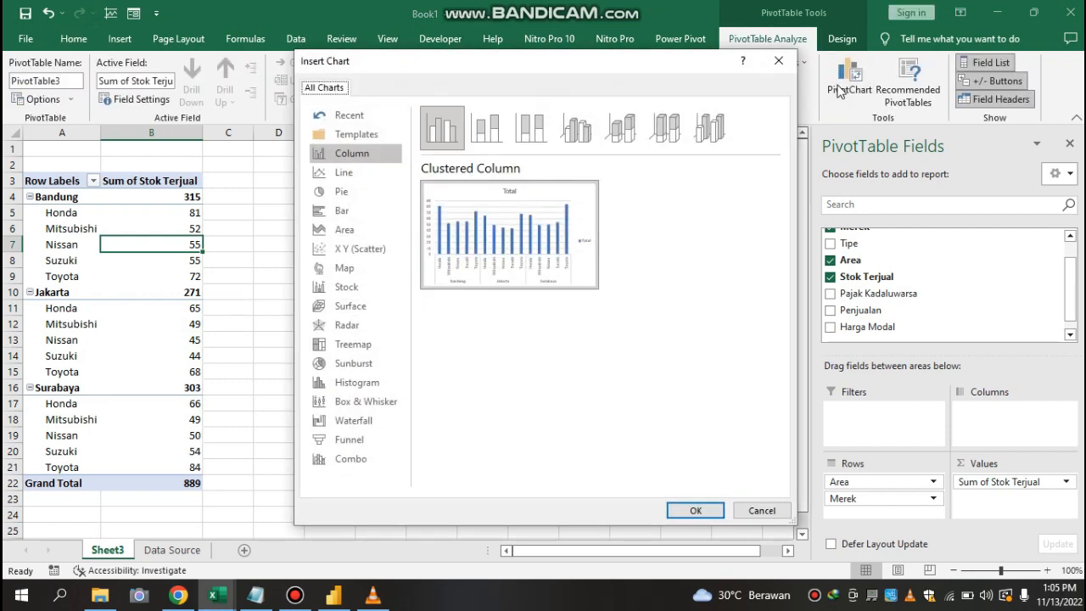
{"action": "left_click", "coordinate": [441, 131]}
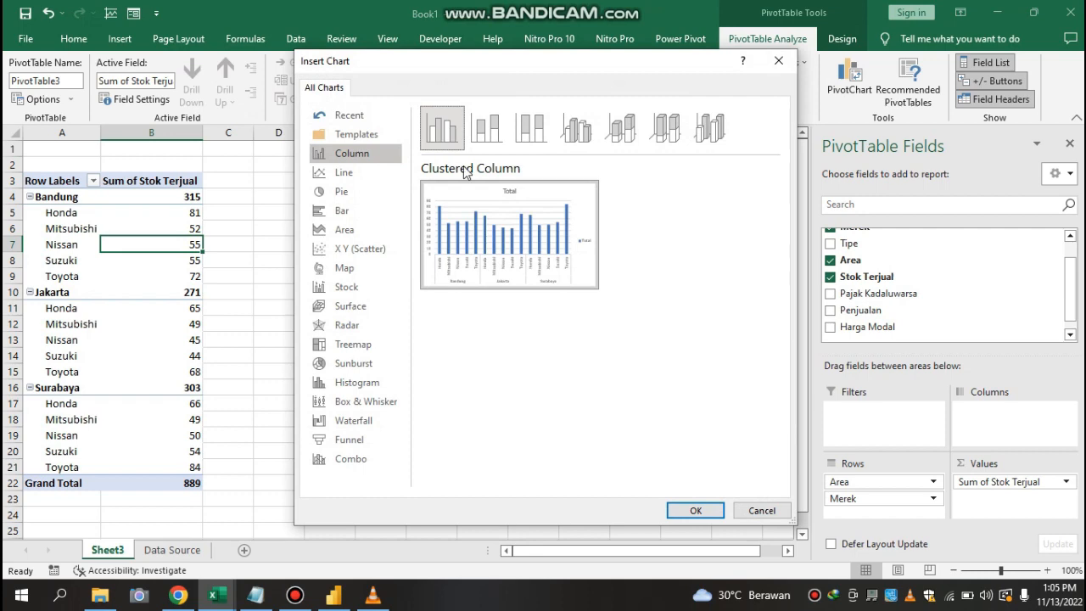
{"action": "left_click", "coordinate": [696, 510]}
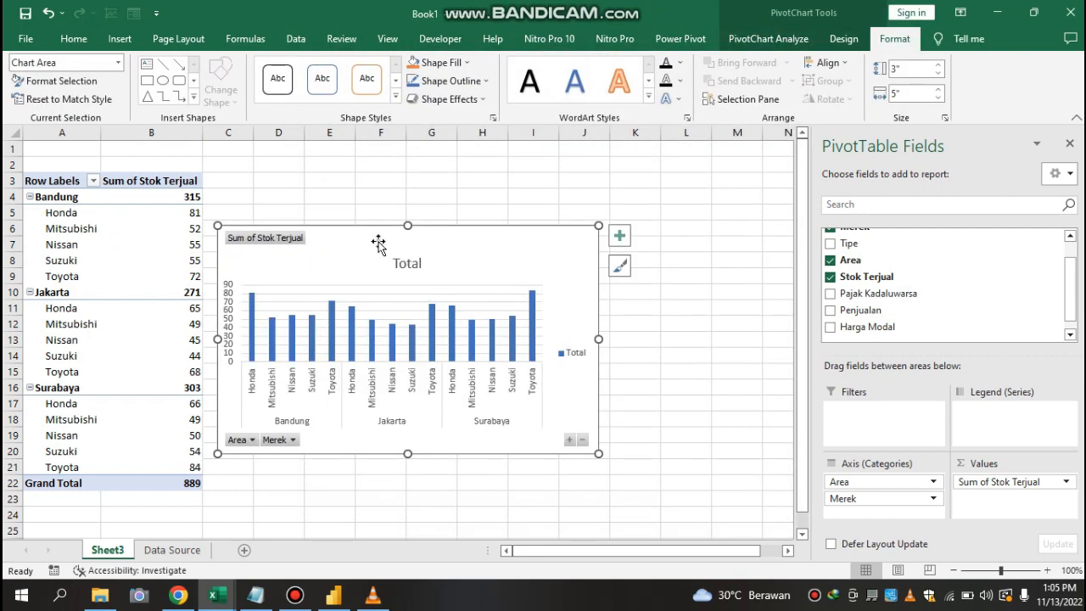
- Change the PivotChart title to "Total Stok Terjual"
{"action": "left_click", "coordinate": [404, 265]}
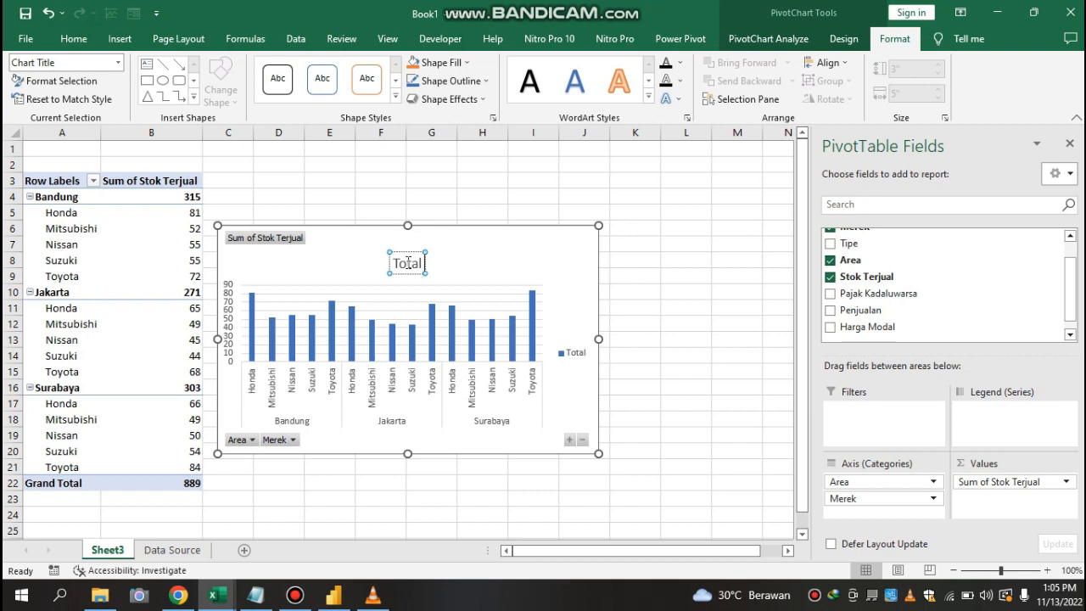
{"action": "type", "text": "Stok Terjual"}
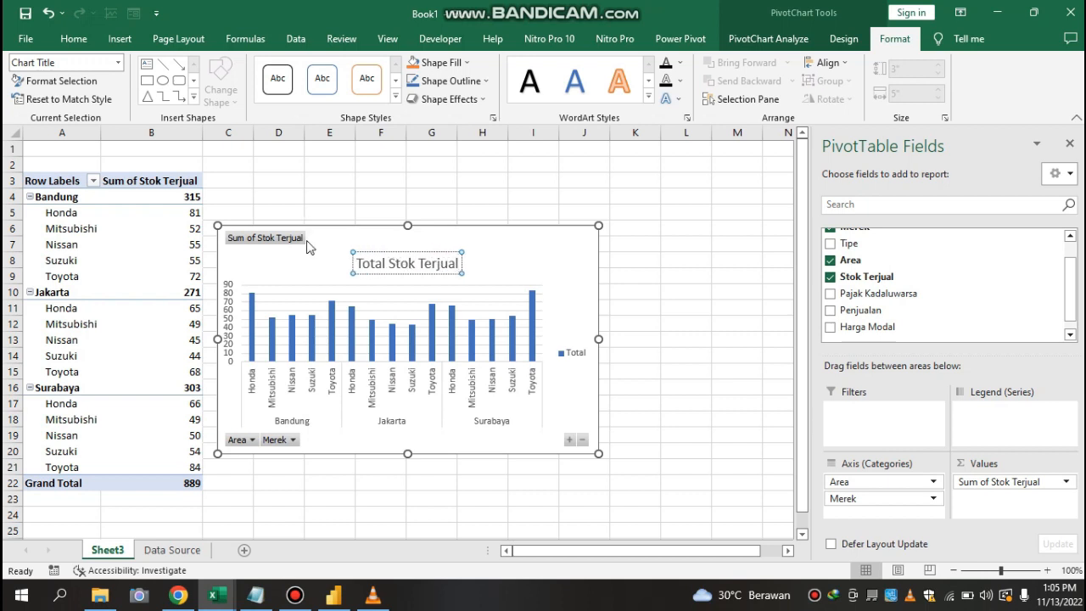
{"action": "left_click", "coordinate": [313, 271]}
{"action": "left_click", "coordinate": [417, 265]}
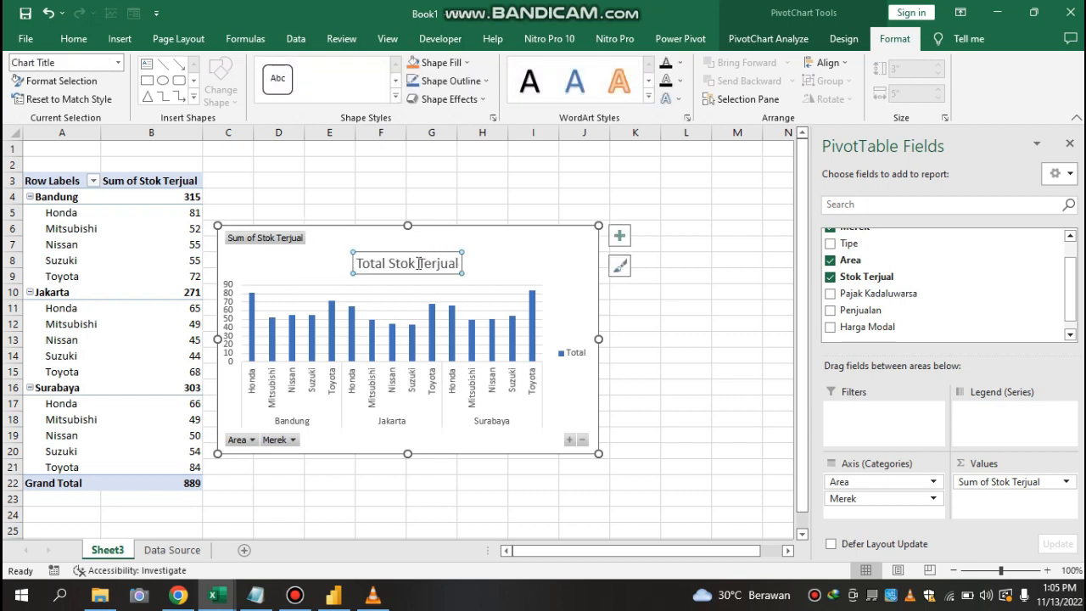
- Hide the value field buttons on the PivotChart
{"action": "left_click", "coordinate": [286, 241]}
{"action": "right_click", "coordinate": [286, 243]}
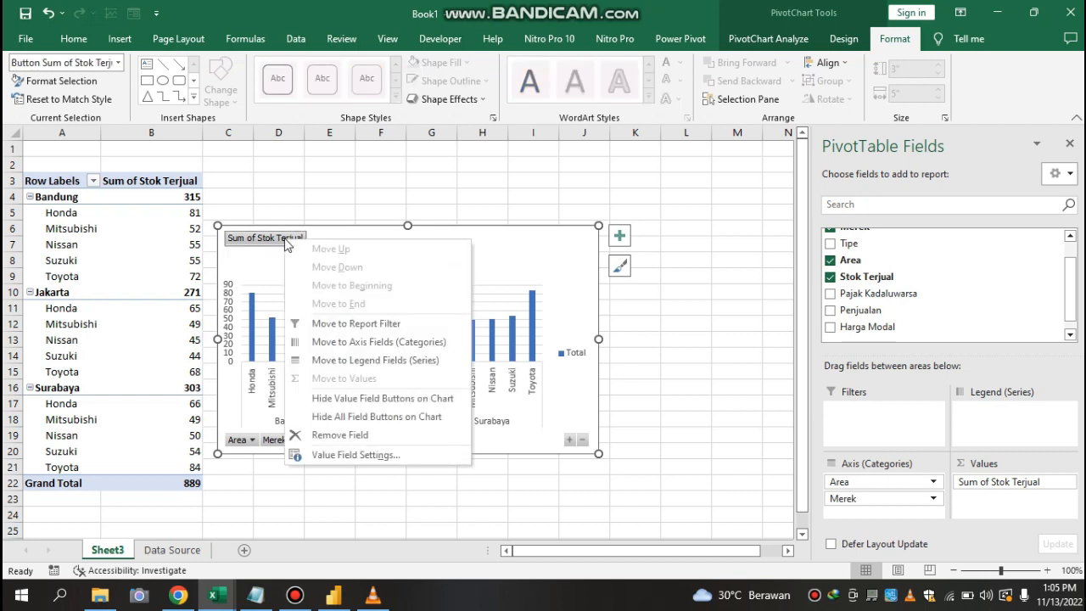
{"action": "left_click", "coordinate": [246, 245]}
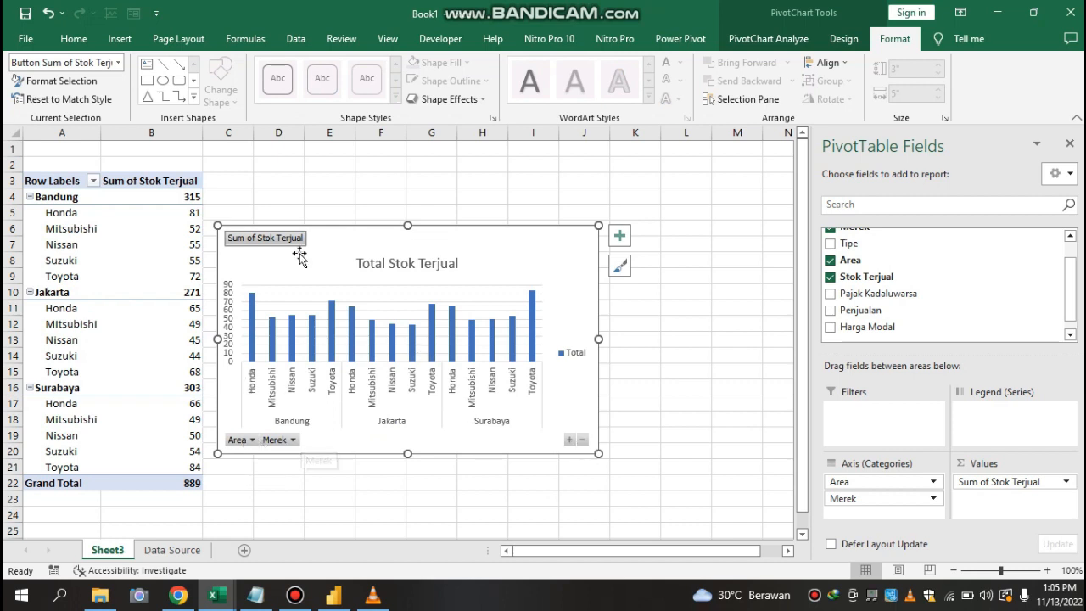
{"action": "right_click", "coordinate": [268, 243]}
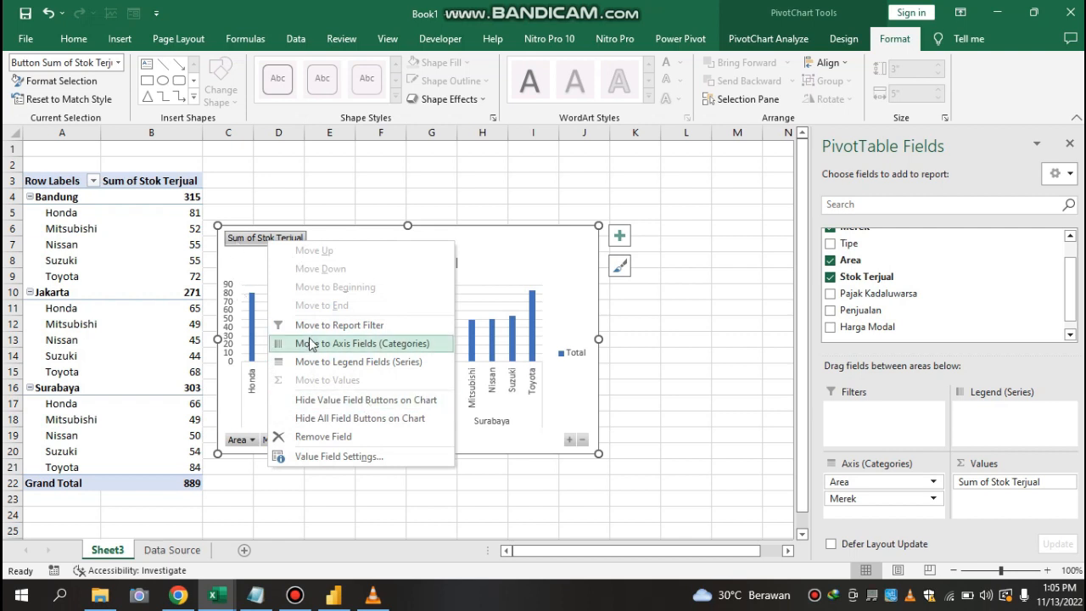
{"action": "left_click", "coordinate": [335, 401]}
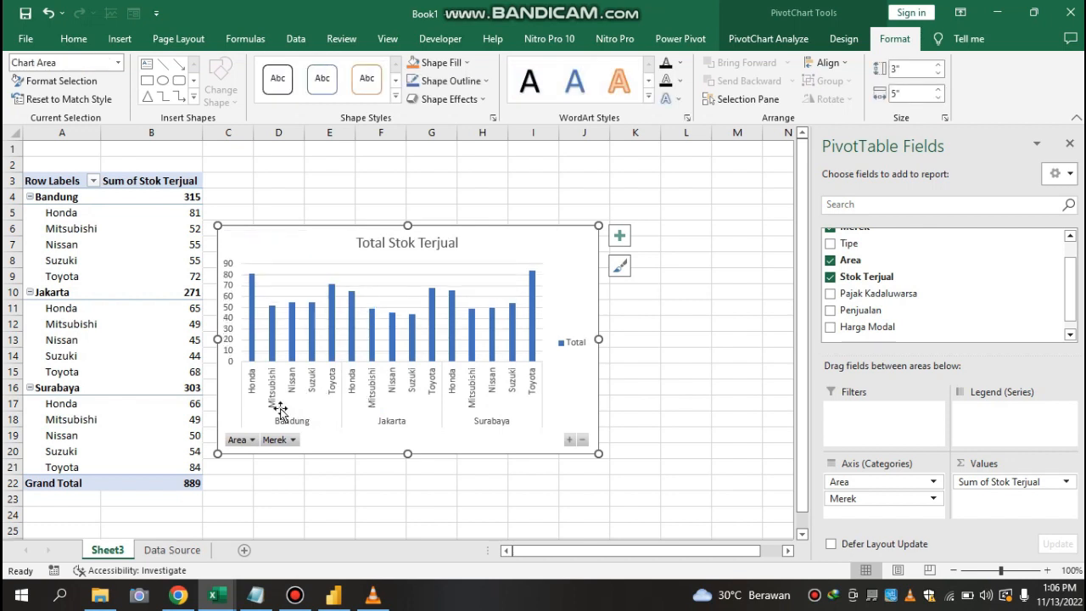
- Hide the axis field buttons on the PivotChart
{"action": "left_click", "coordinate": [233, 440]}
{"action": "right_click", "coordinate": [234, 441]}
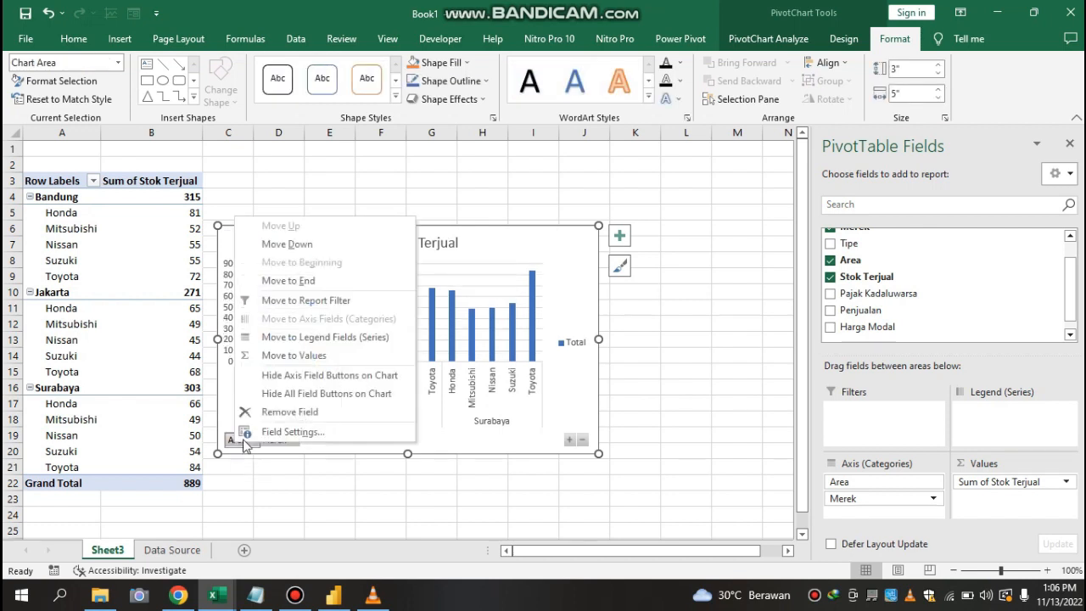
{"action": "left_click", "coordinate": [322, 376]}
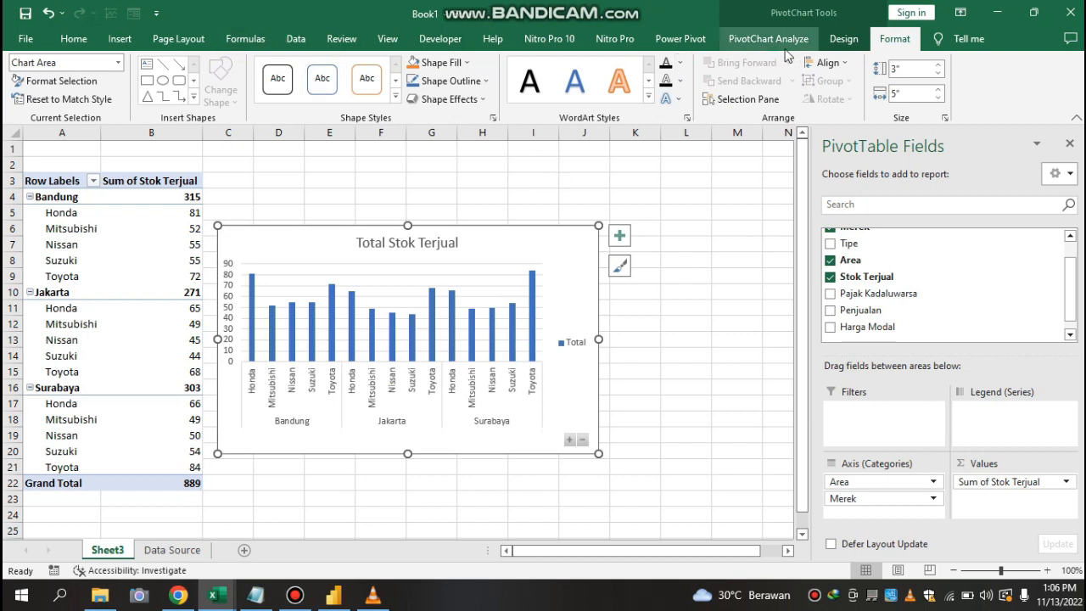
- Recolour the PivotChart's columns orange with a colorful palette and apply the chart style with the dark grey background
{"action": "left_click", "coordinate": [846, 43]}
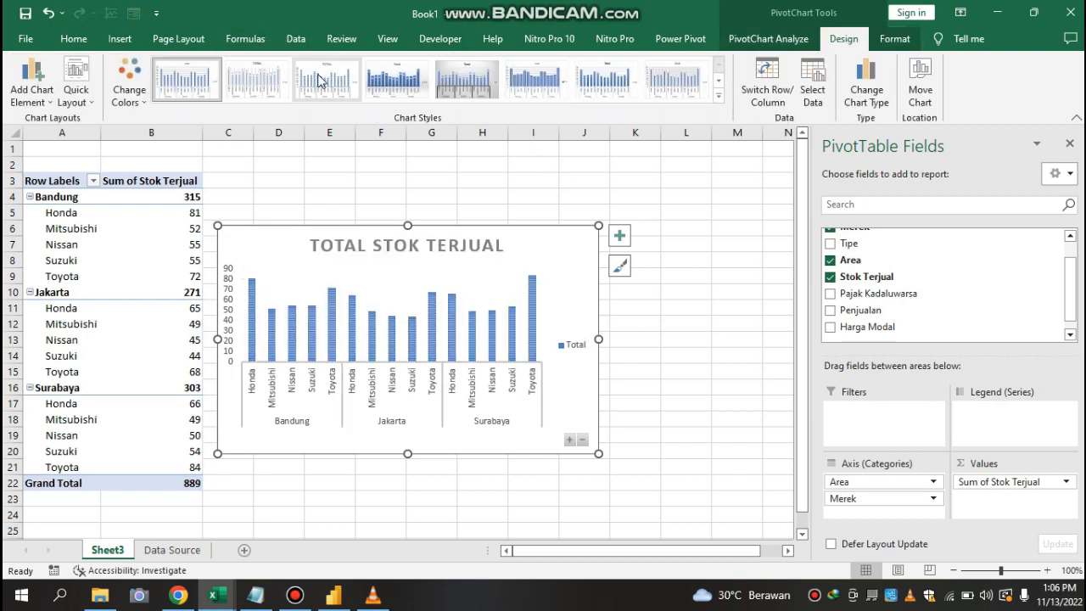
{"action": "left_click", "coordinate": [128, 83]}
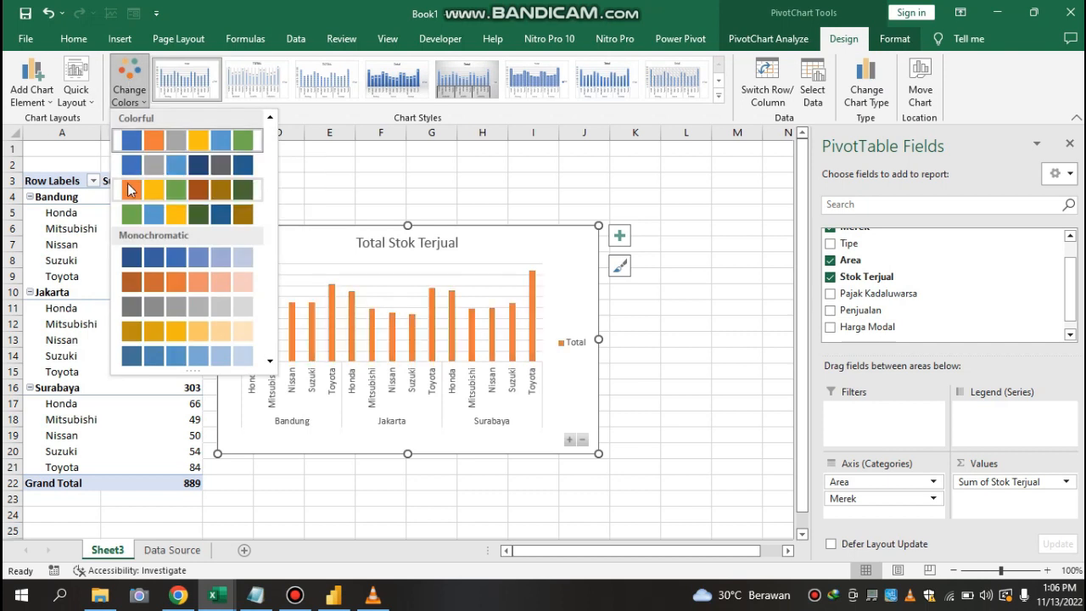
{"action": "left_click", "coordinate": [154, 142]}
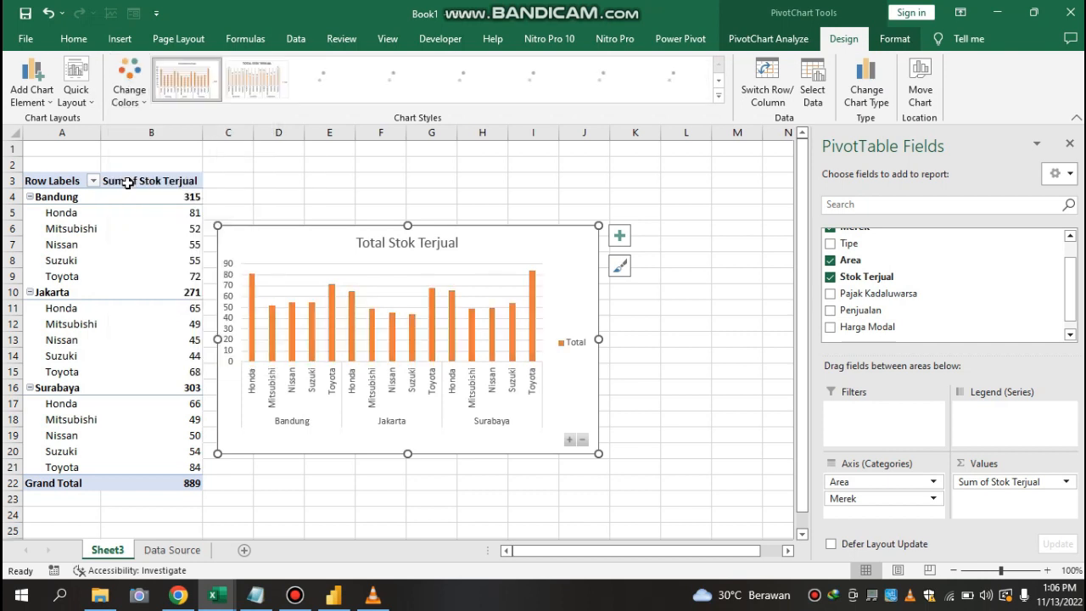
{"action": "left_click", "coordinate": [719, 95]}
{"action": "left_click", "coordinate": [210, 120]}
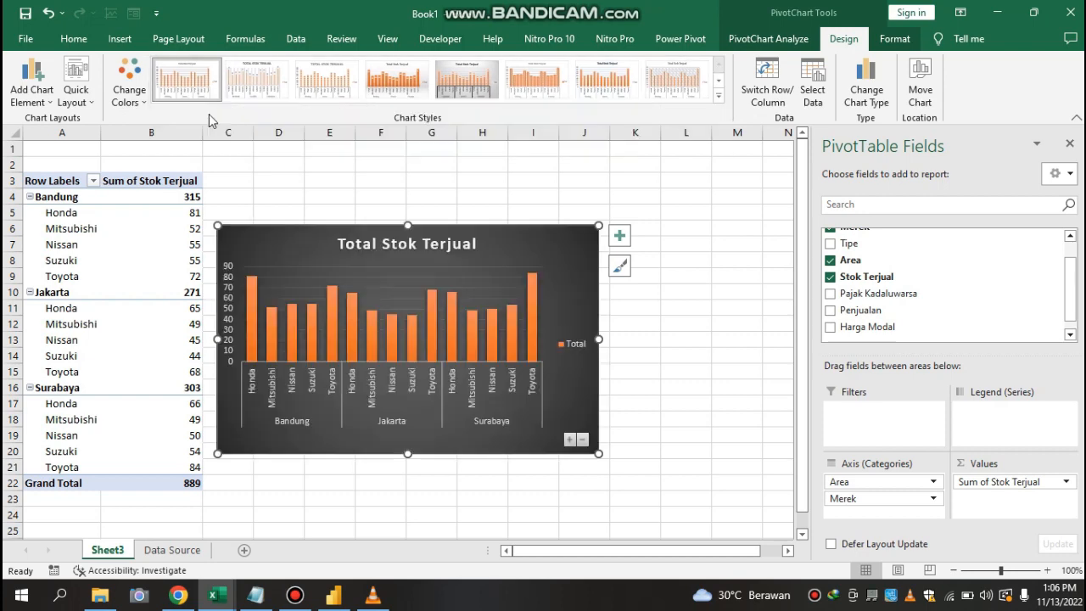
- Delete the legend from the PivotChart
{"action": "left_click", "coordinate": [575, 347]}
{"action": "right_click", "coordinate": [575, 347]}
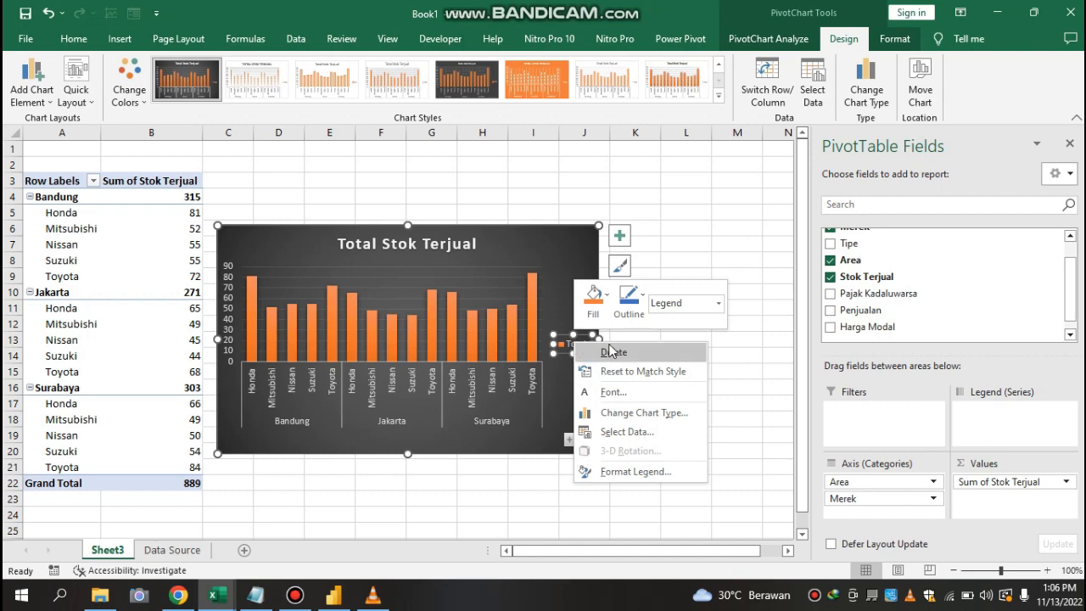
{"action": "left_click", "coordinate": [607, 352]}
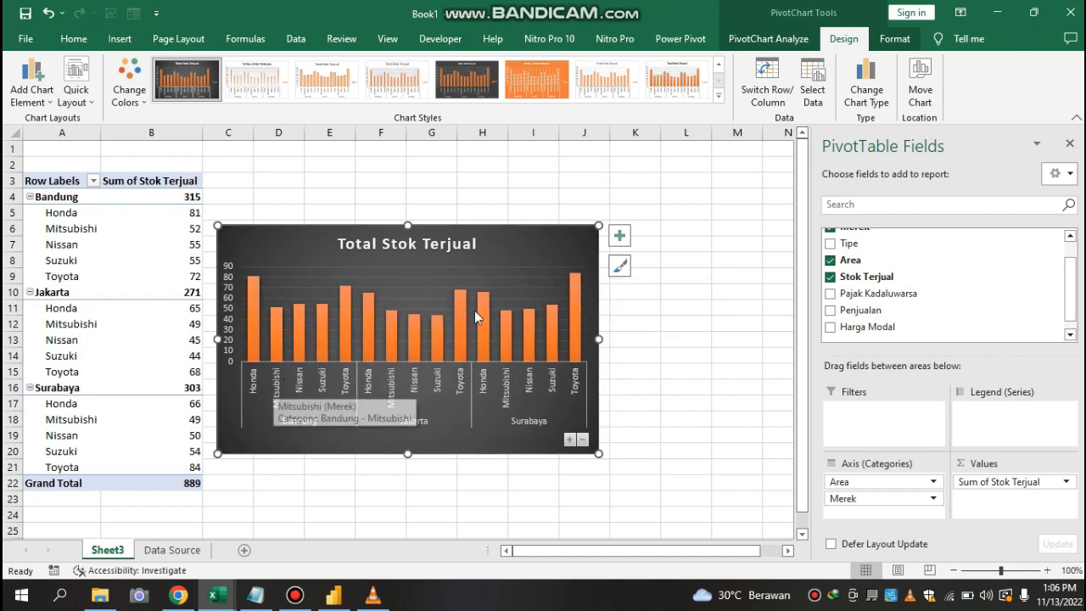
- Add data labels to the PivotChart's columns at the Inside End position
{"action": "left_click", "coordinate": [622, 241]}
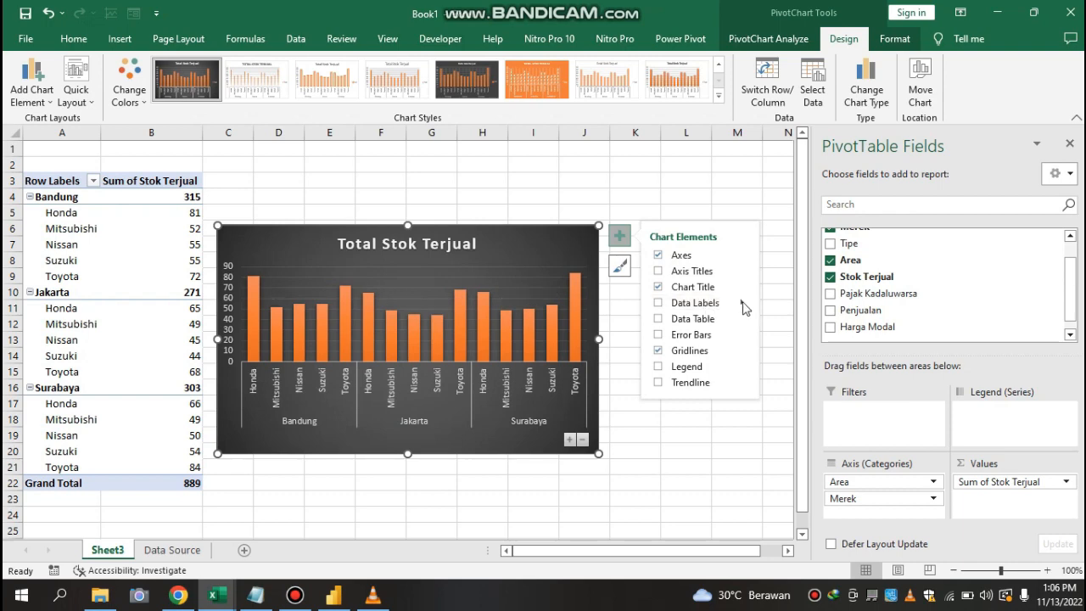
{"action": "left_click", "coordinate": [742, 302]}
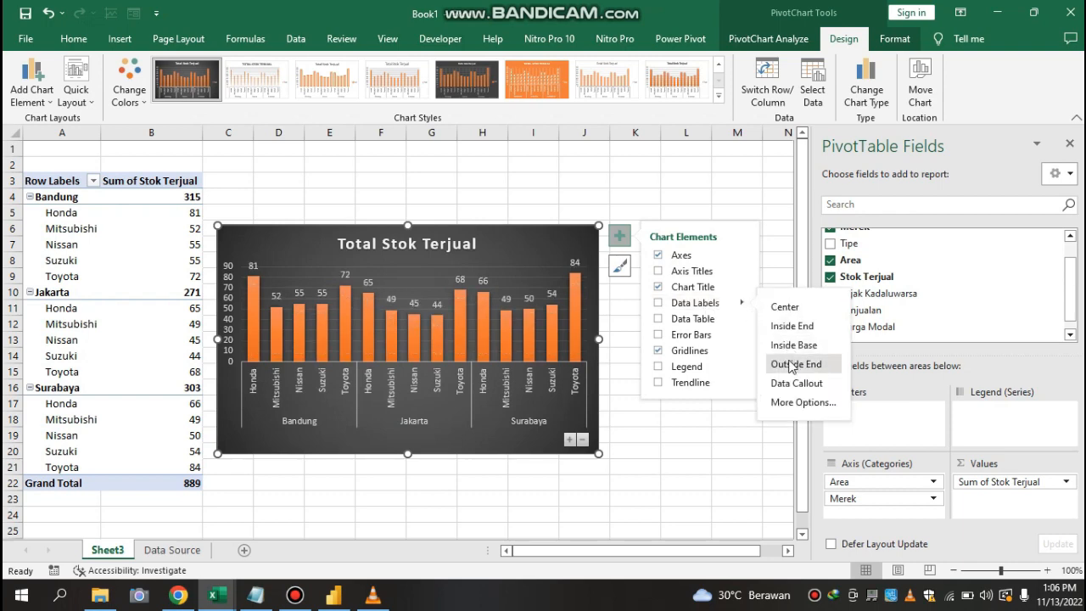
{"action": "left_click", "coordinate": [794, 328]}
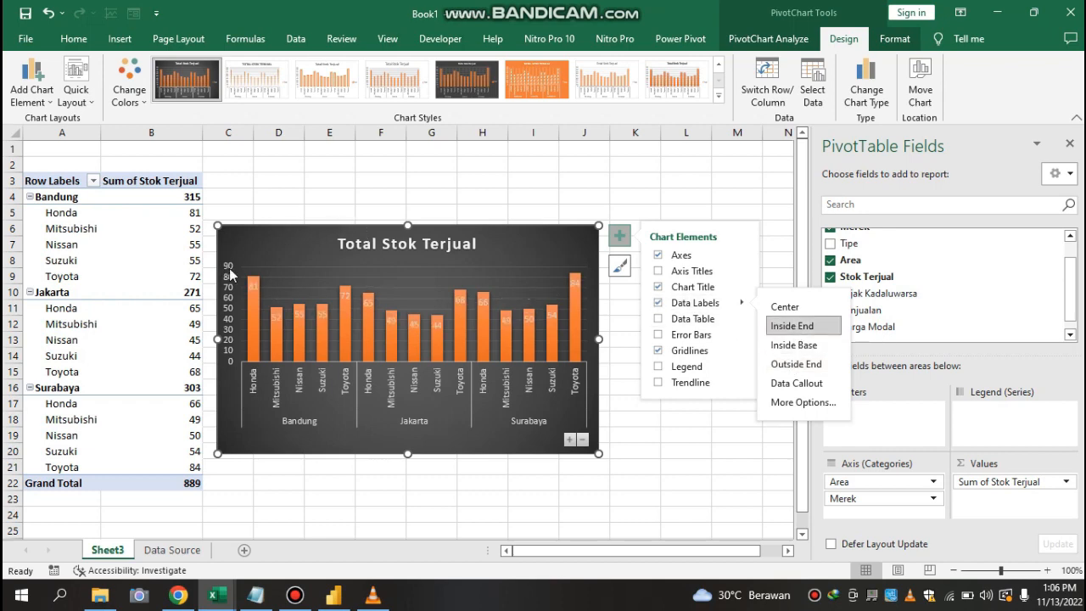
- Format the PivotChart's data labels as bold black text
{"action": "left_click", "coordinate": [253, 287]}
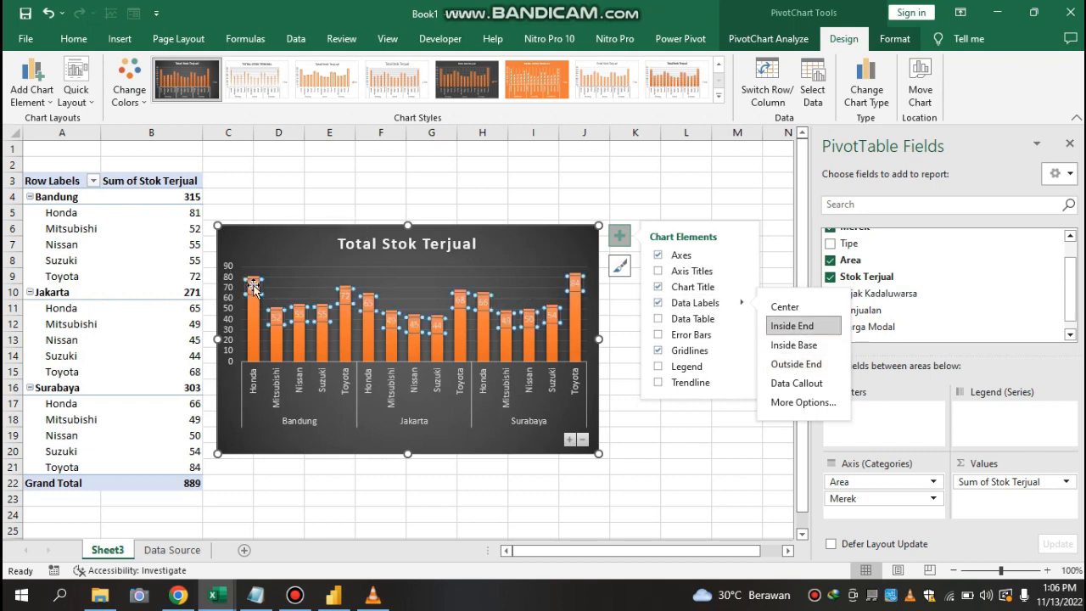
{"action": "left_click", "coordinate": [74, 39]}
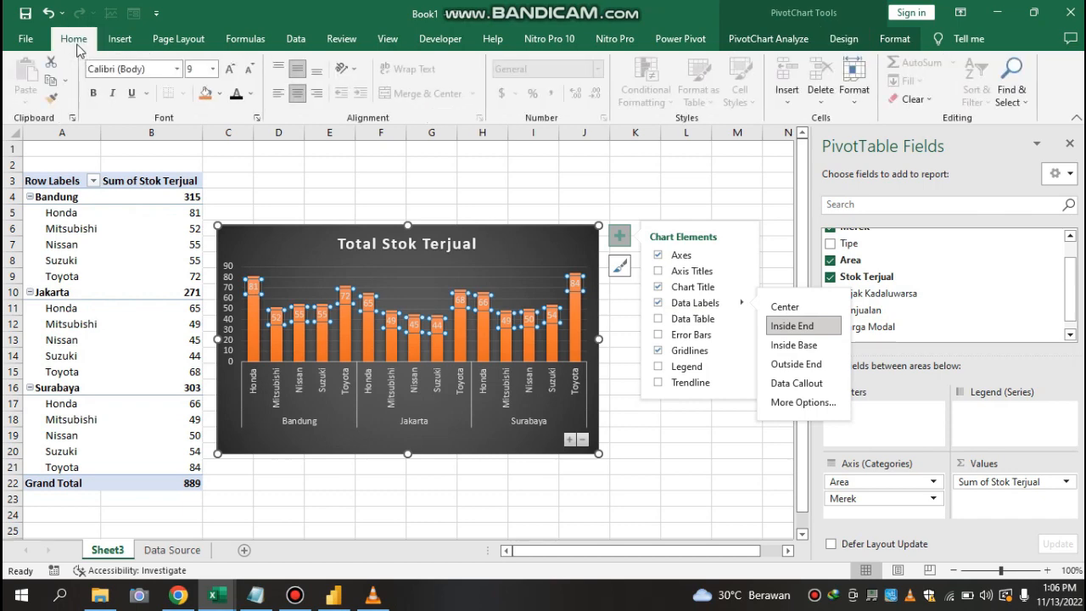
{"action": "left_click", "coordinate": [96, 93]}
{"action": "left_click", "coordinate": [235, 93]}
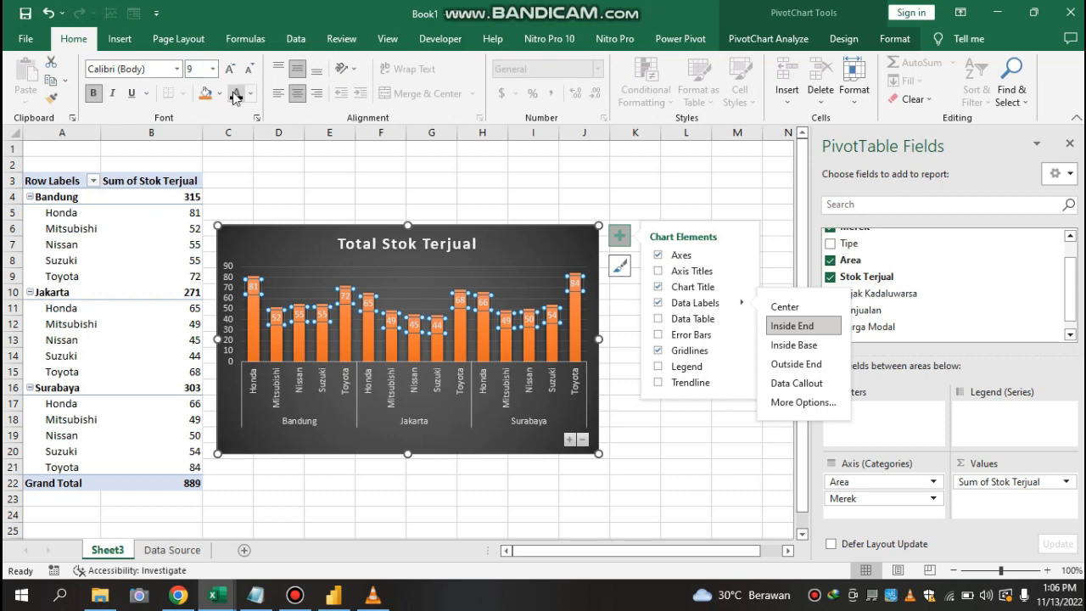
- Move the PivotChart up beside the PivotTable so its top edge lines up with the header row
{"action": "left_click", "coordinate": [348, 195]}
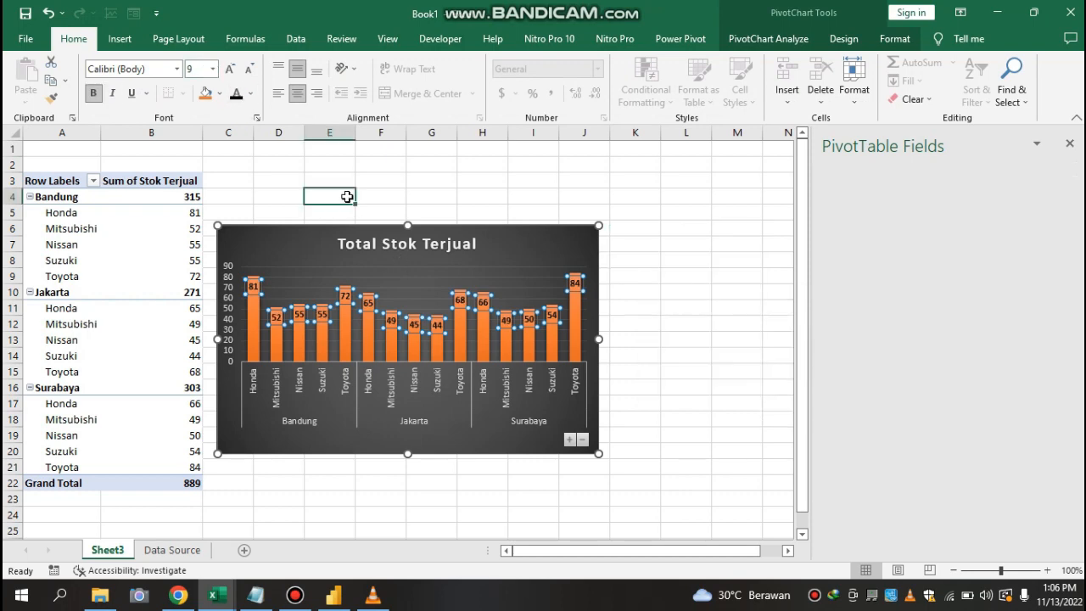
{"action": "left_click_drag", "start_coordinate": [295, 224], "coordinate": [335, 175]}
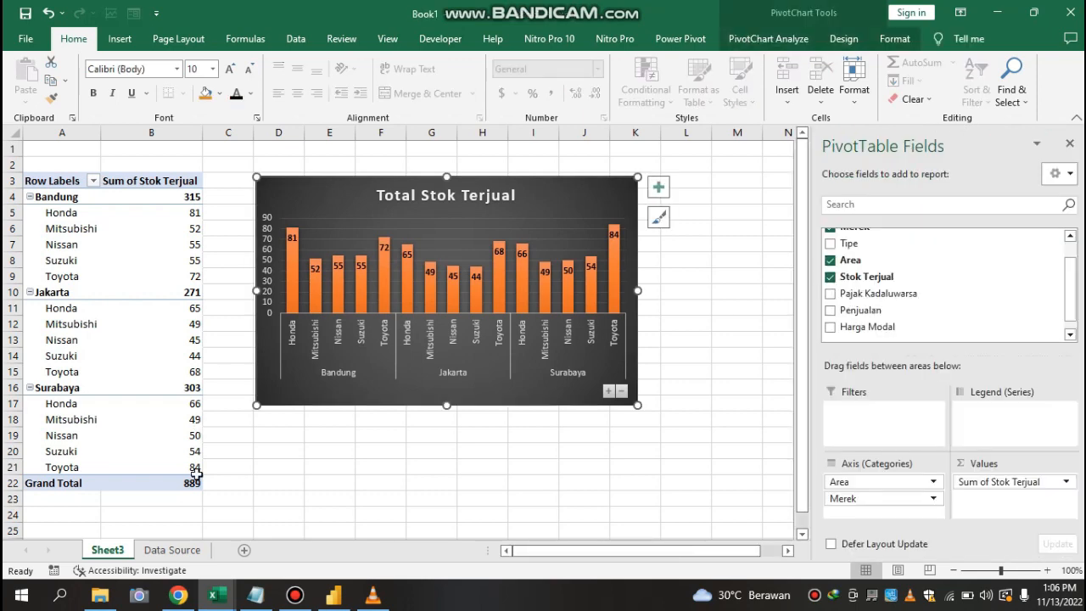
- Rename Sheet3, which holds the PivotTable and chart, as "Stok Terjual"
{"action": "left_click", "coordinate": [157, 551]}
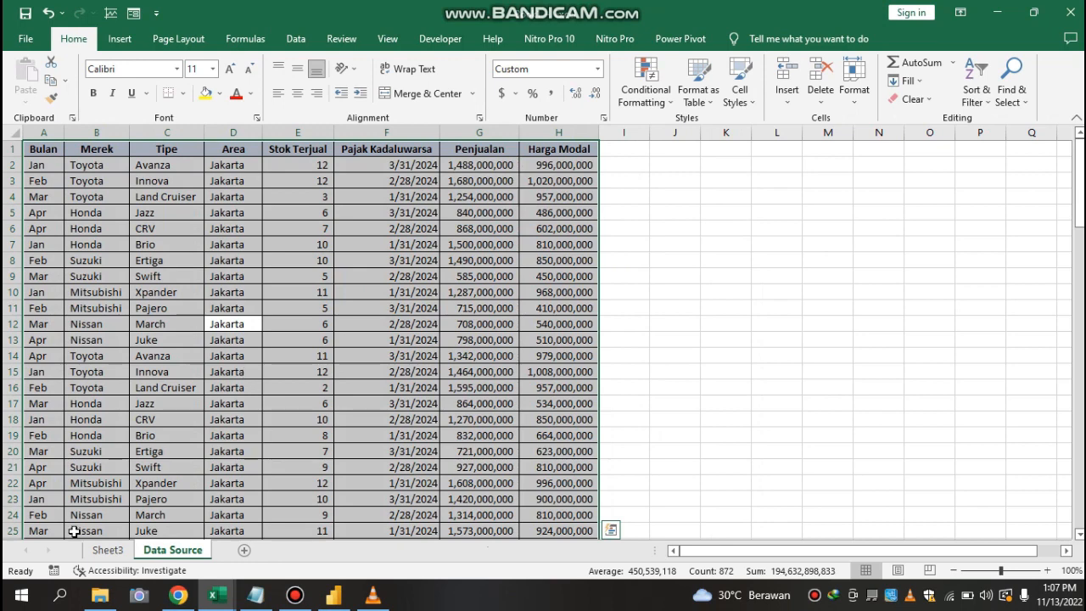
{"action": "left_click", "coordinate": [108, 551]}
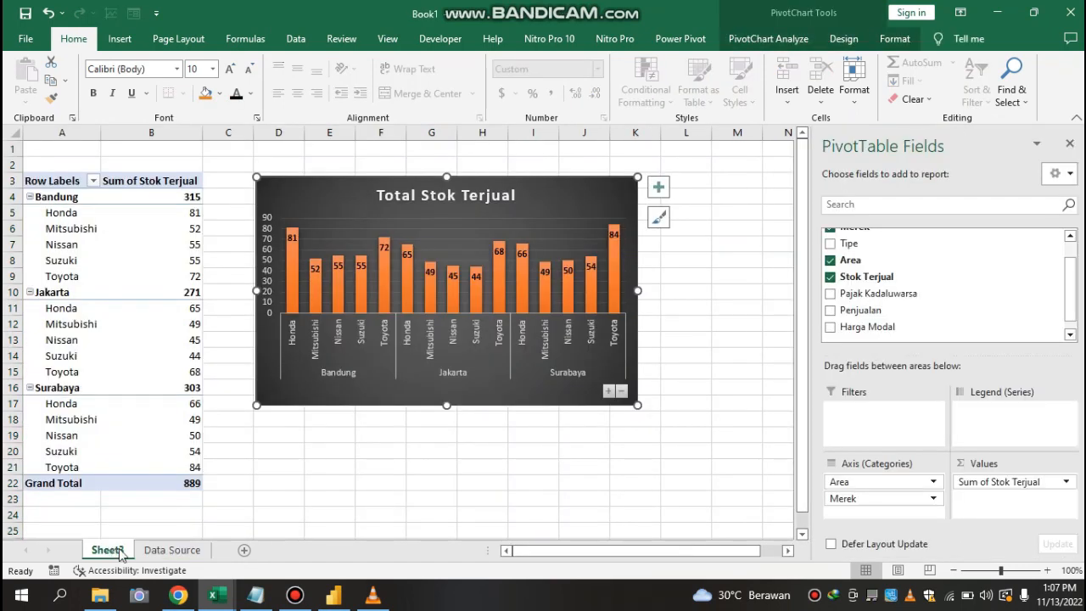
{"action": "double_click", "coordinate": [108, 550]}
{"action": "key", "text": "BackSpace"}
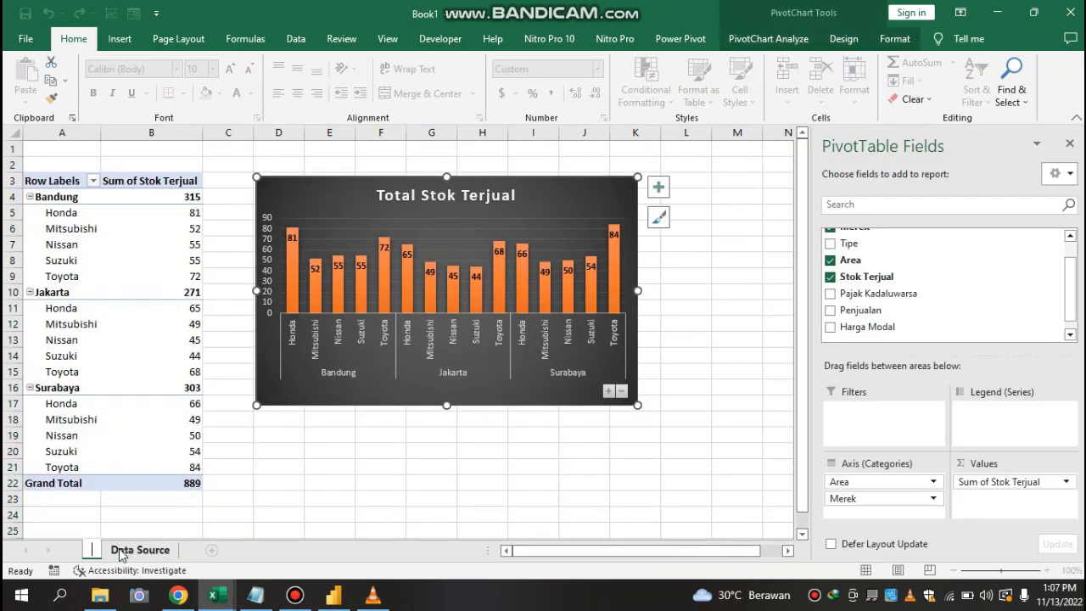
{"action": "type", "text": "Stok Terjual"}
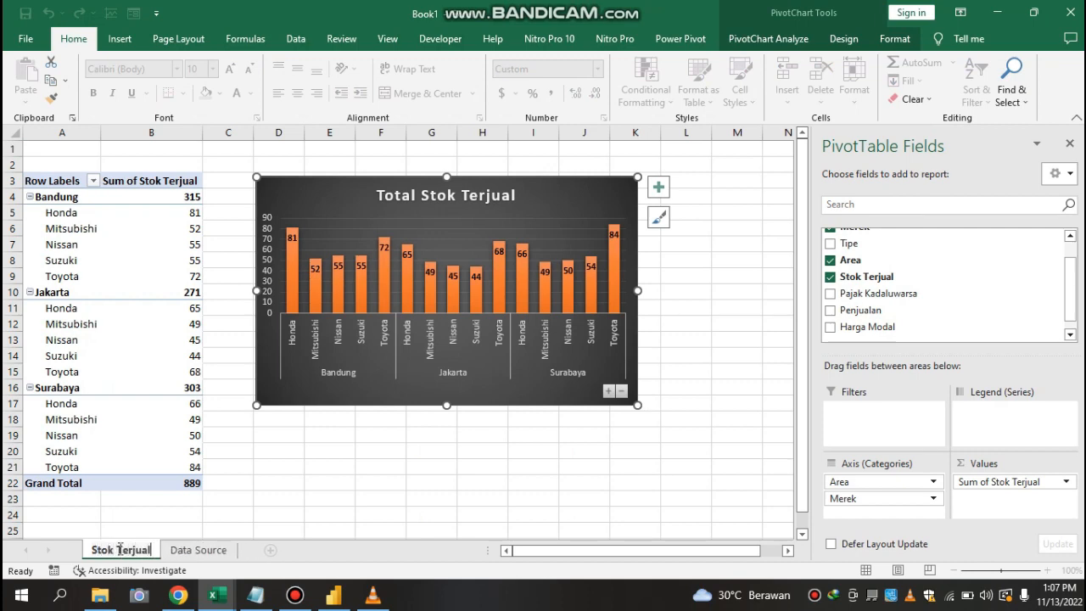
{"action": "key", "text": "Return"}
- Insert a PivotTable on a new worksheet from the Data Source range A1:H109
{"action": "left_click", "coordinate": [198, 550]}
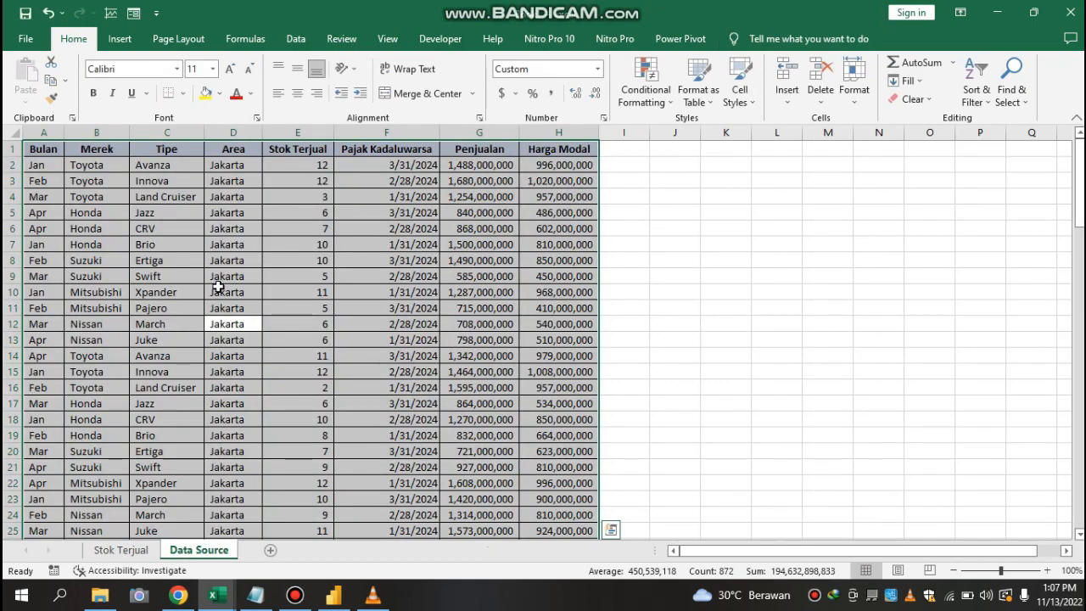
{"action": "left_click", "coordinate": [119, 39]}
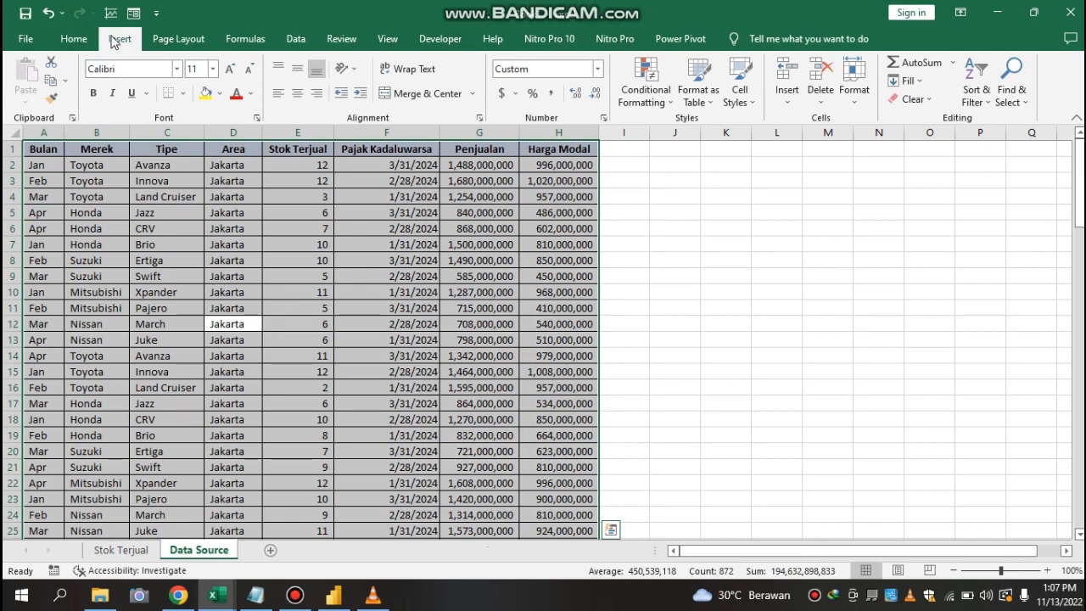
{"action": "left_click", "coordinate": [38, 72]}
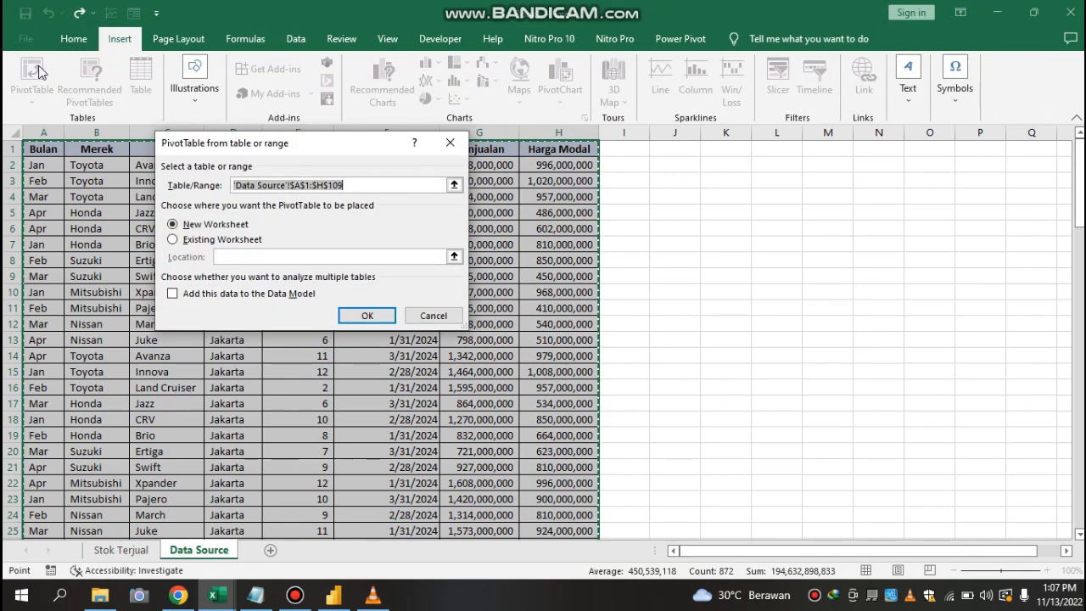
{"action": "left_click", "coordinate": [368, 315]}
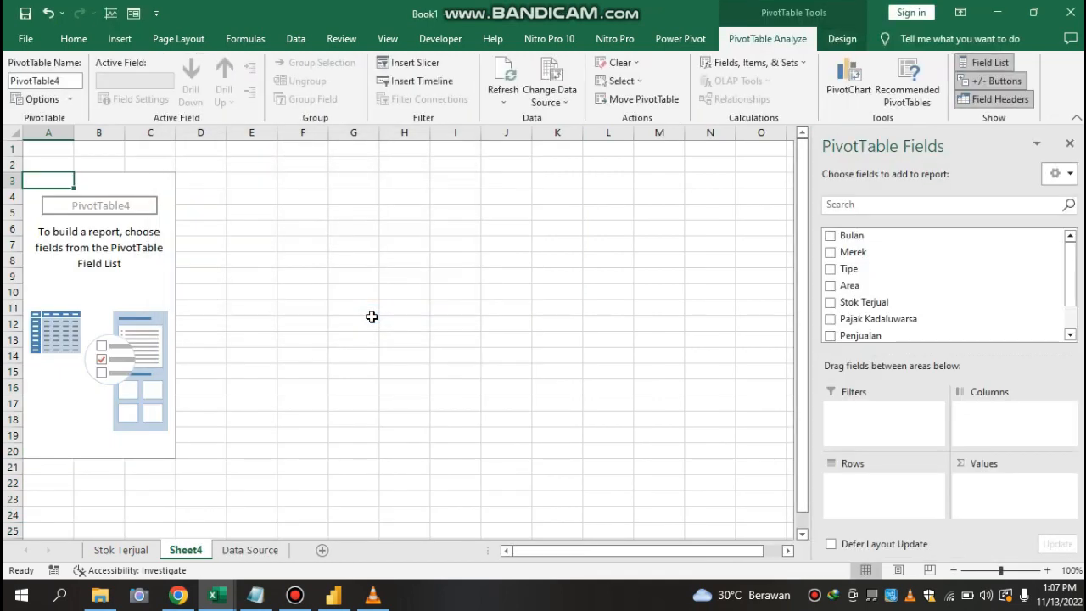
- Switch to Notepad to read the next item of the task list, keep the note open and return to the workbook
{"action": "key", "text": "alt+Tab"}
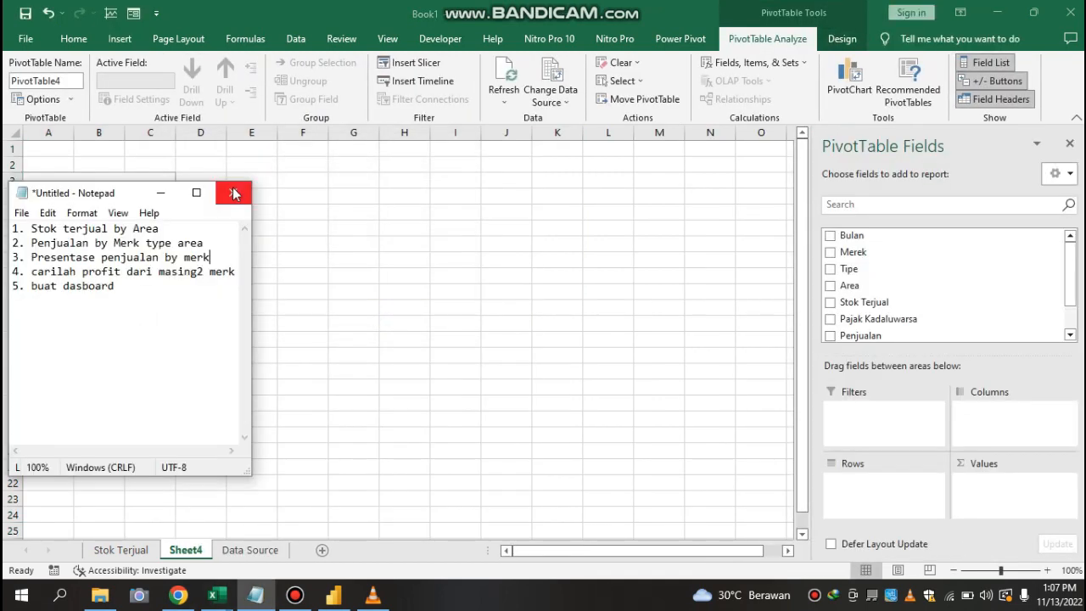
{"action": "left_click", "coordinate": [234, 194]}
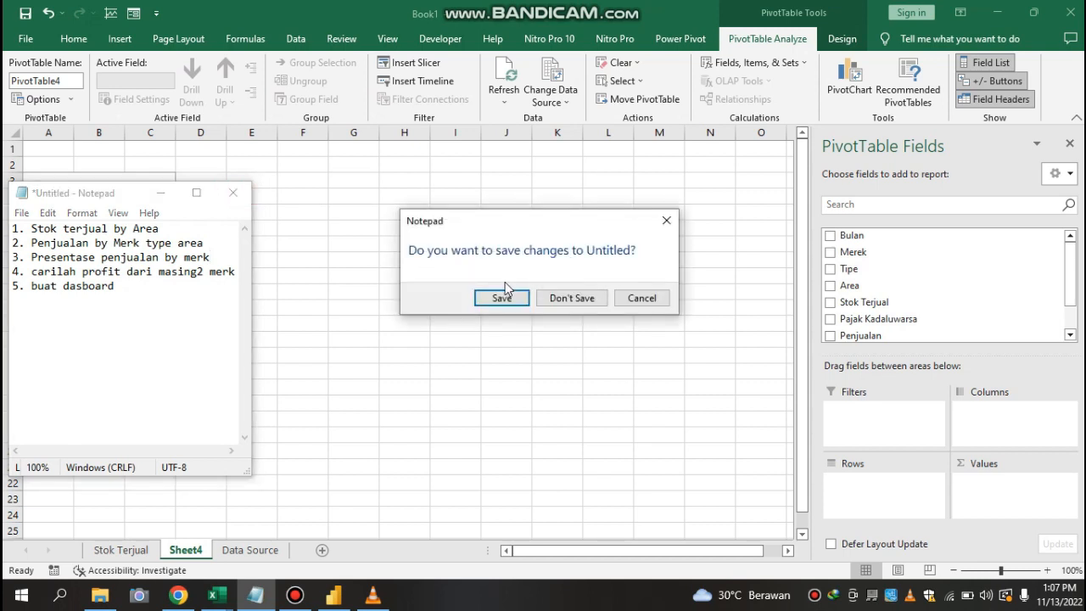
{"action": "left_click", "coordinate": [666, 221]}
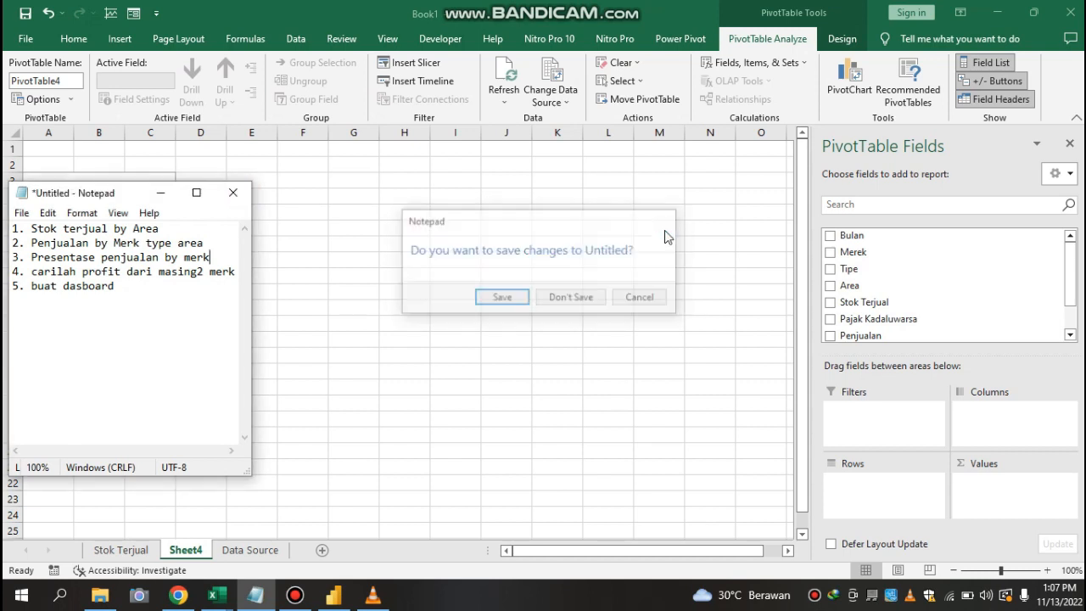
{"action": "left_click", "coordinate": [160, 193]}
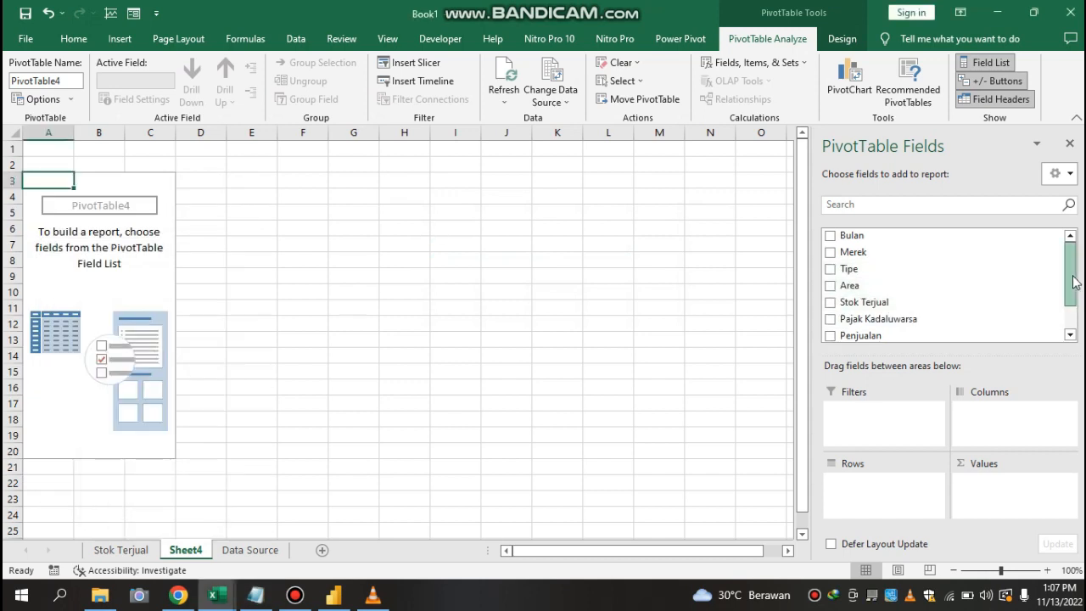
- Build the PivotTable with Penjualan as values, Merek and Tipe as rows and Area as columns
{"action": "scroll", "coordinate": [1049, 284], "scroll_direction": "down", "scroll_amount": 1}
{"action": "left_click_drag", "start_coordinate": [840, 311], "coordinate": [1005, 505]}
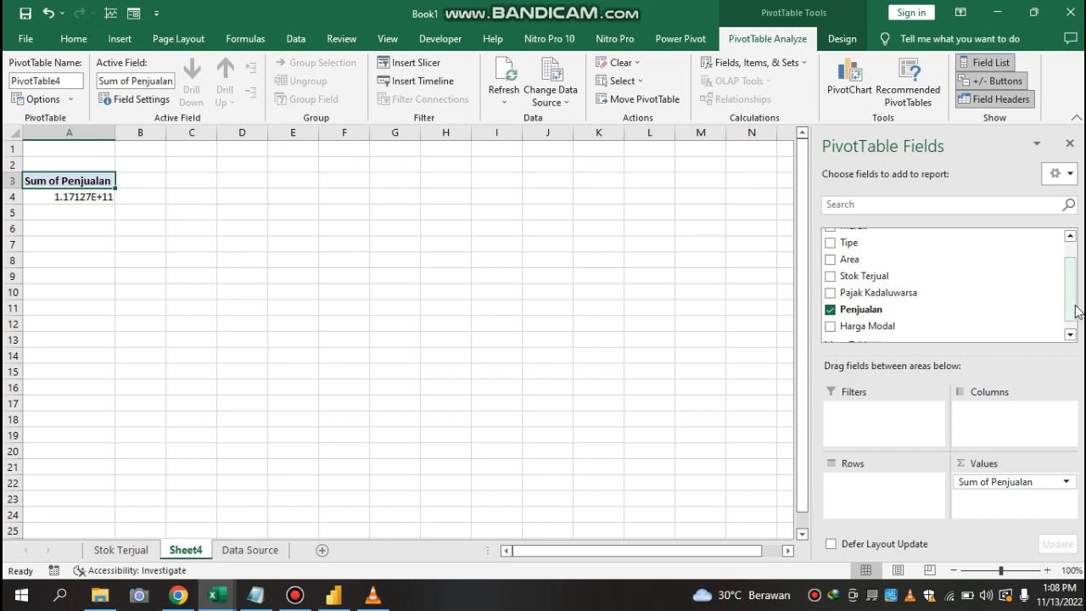
{"action": "left_click_drag", "start_coordinate": [1076, 308], "coordinate": [1077, 312]}
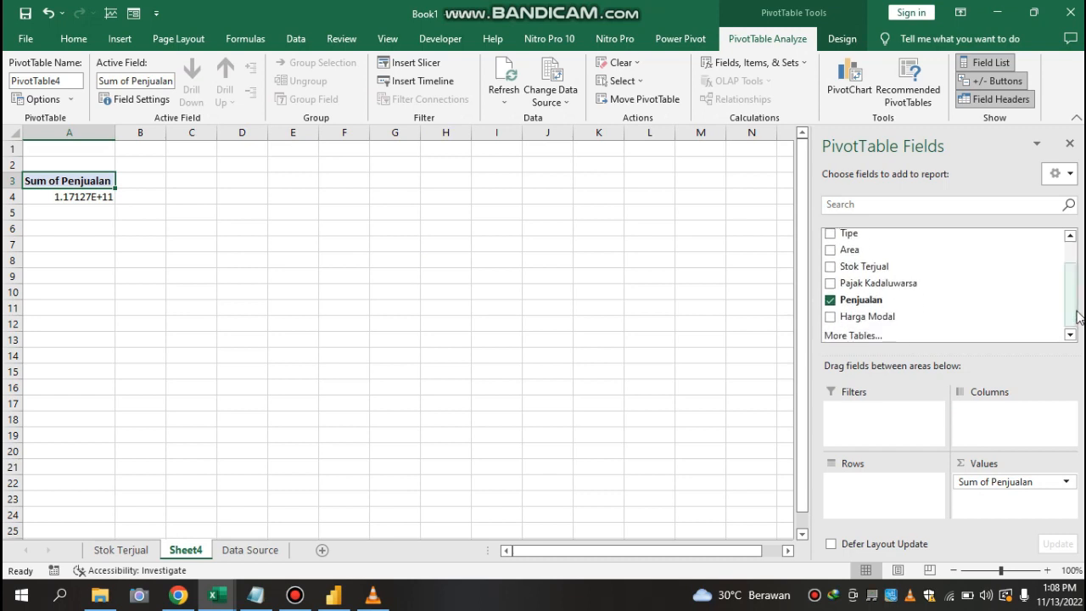
{"action": "scroll", "coordinate": [1047, 276], "scroll_direction": "up", "scroll_amount": 1}
{"action": "left_click_drag", "start_coordinate": [909, 257], "coordinate": [861, 479]}
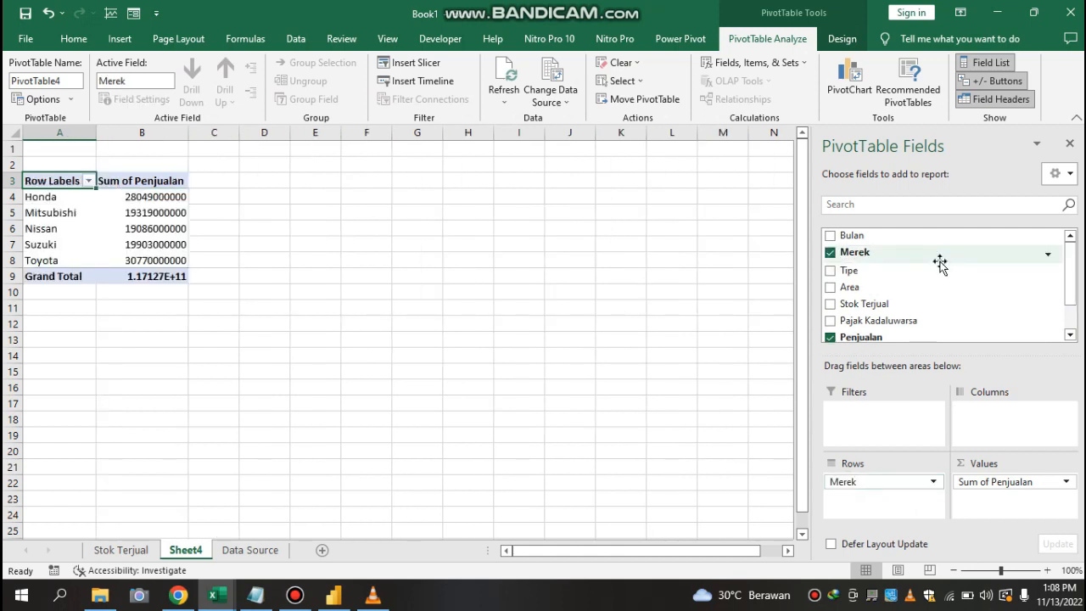
{"action": "left_click_drag", "start_coordinate": [877, 270], "coordinate": [895, 502]}
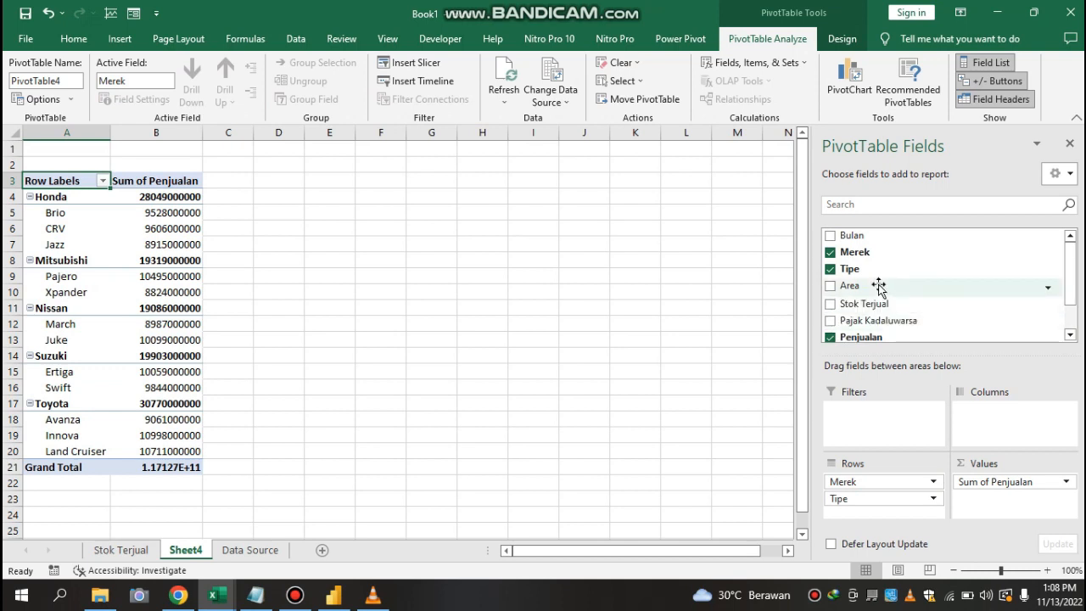
{"action": "left_click_drag", "start_coordinate": [879, 288], "coordinate": [995, 415]}
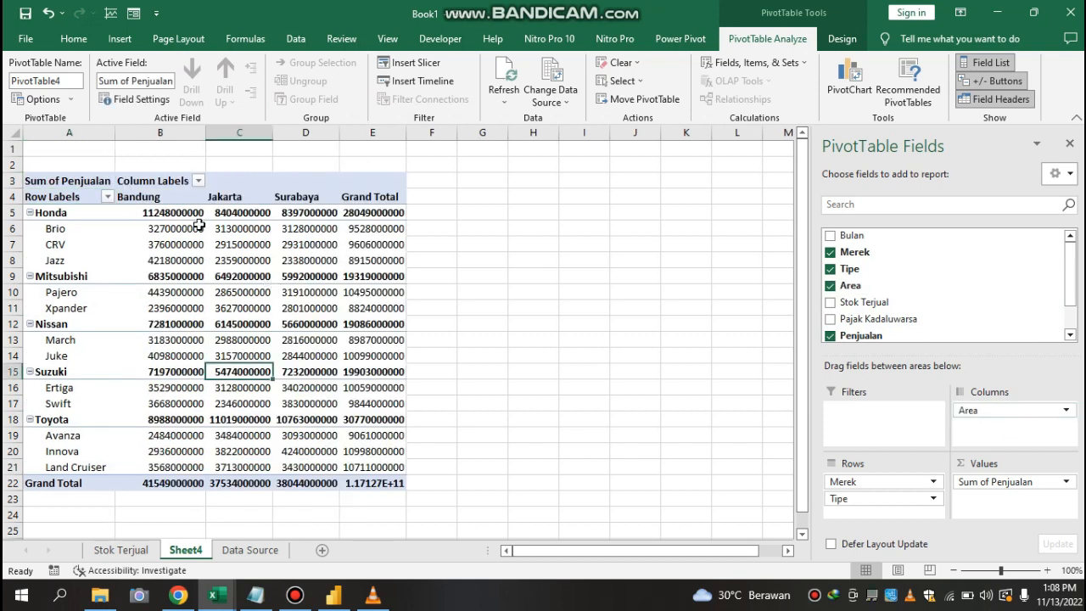
- Format the PivotTable values in B5:E22 with thousands separators and no decimal places
{"action": "left_click_drag", "start_coordinate": [148, 212], "coordinate": [402, 485]}
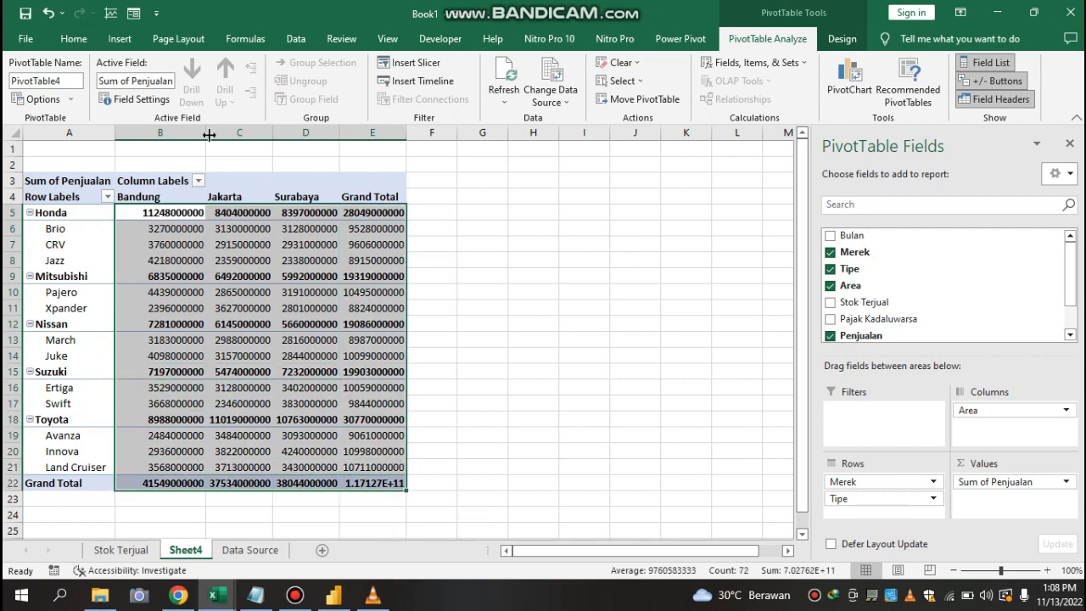
{"action": "left_click", "coordinate": [74, 39]}
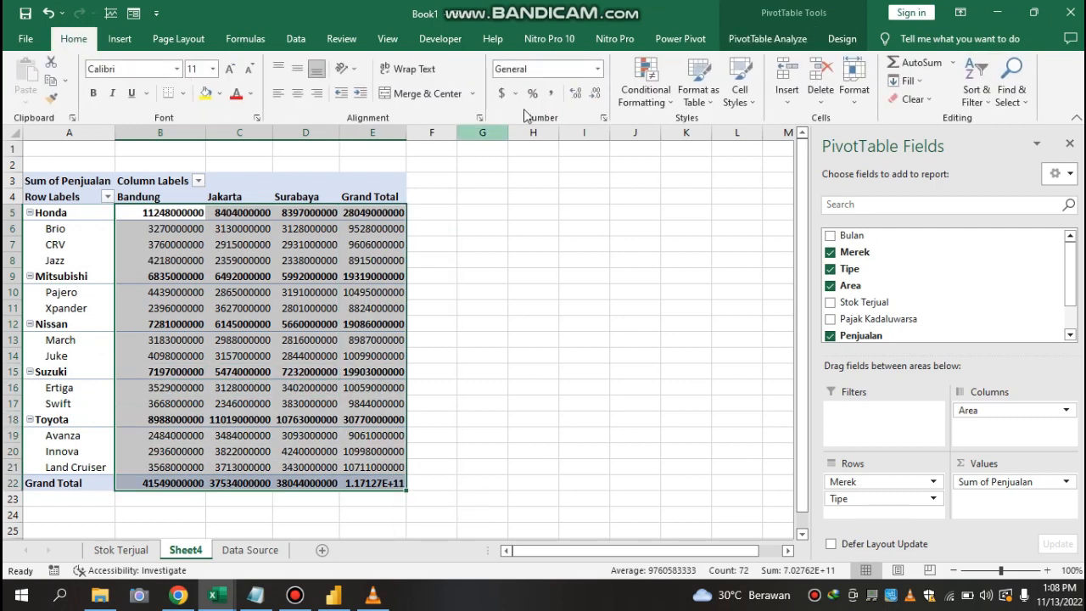
{"action": "left_click", "coordinate": [551, 95]}
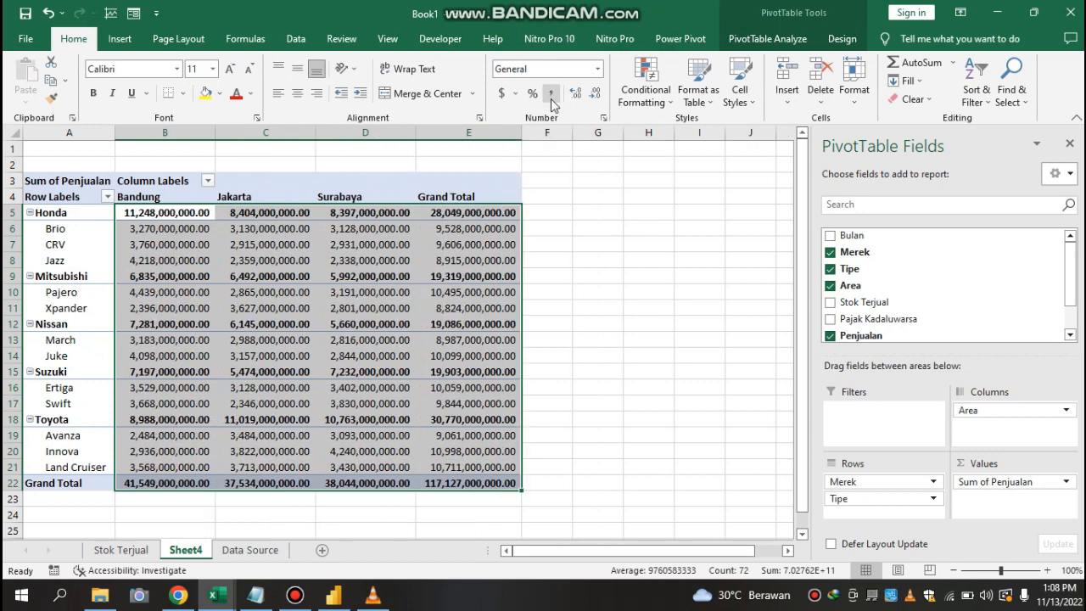
{"action": "left_click", "coordinate": [595, 95]}
{"action": "left_click", "coordinate": [594, 95]}
{"action": "left_click", "coordinate": [344, 290]}
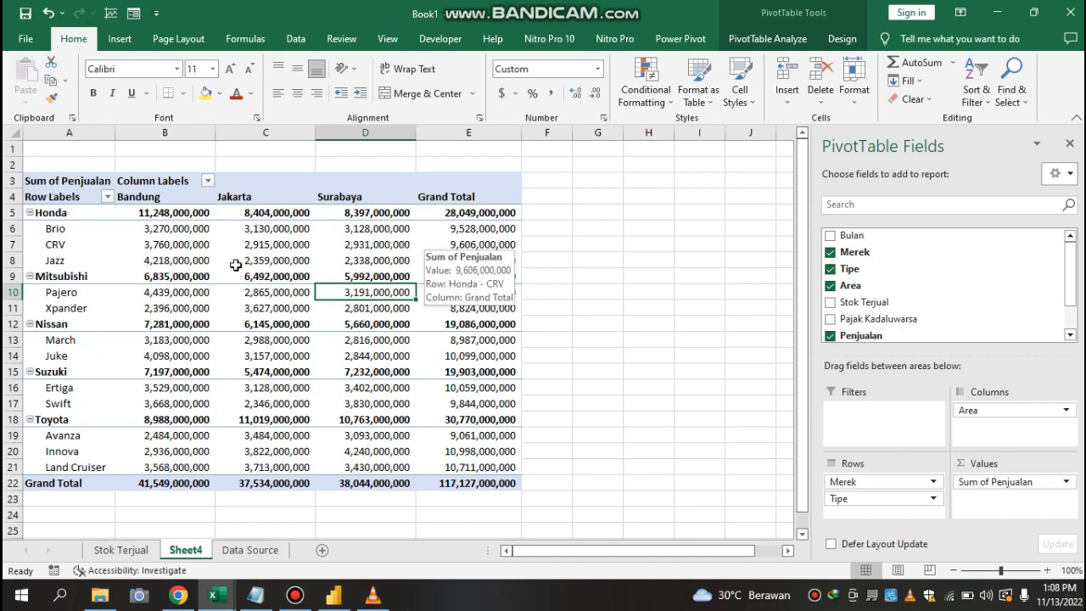
- Review the Penjualan figures per brand and type across Bandung, Jakarta, Surabaya and the grand totals
{"action": "left_click", "coordinate": [185, 279]}
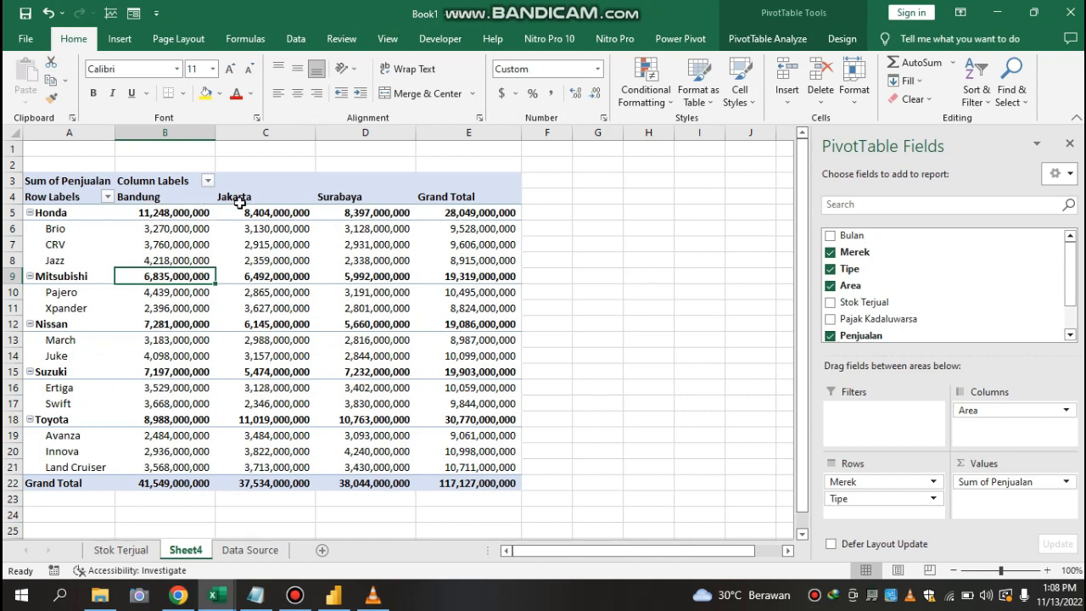
{"action": "left_click", "coordinate": [172, 243]}
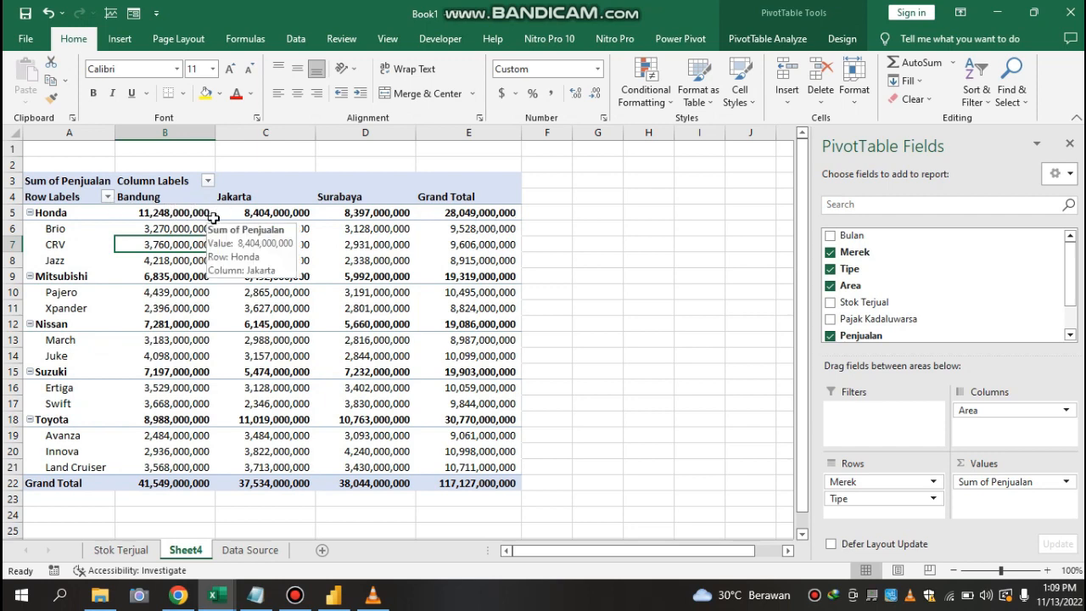
{"action": "mouse_move", "coordinate": [455, 216]}
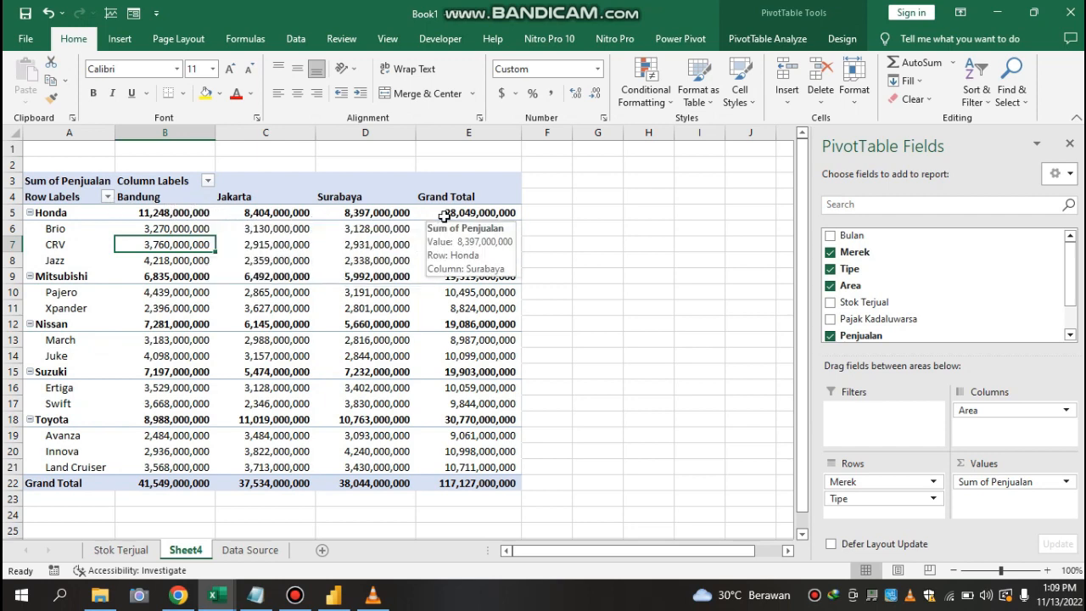
{"action": "left_click", "coordinate": [165, 321]}
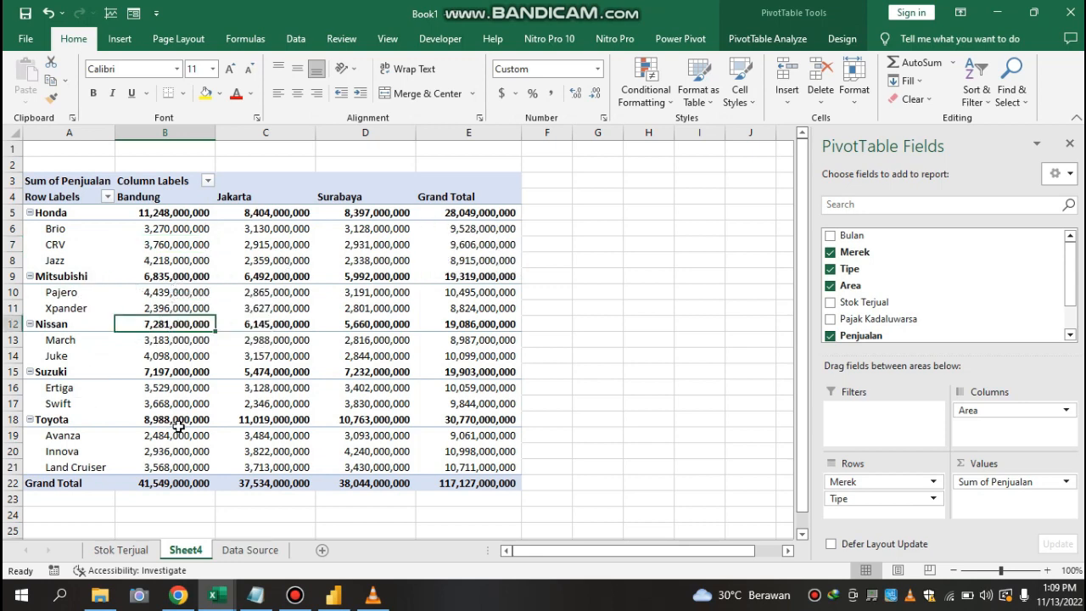
{"action": "left_click", "coordinate": [365, 376]}
{"action": "key", "text": "Down"}
{"action": "key", "text": "Down"}
{"action": "key", "text": "Down"}
{"action": "key", "text": "Down"}
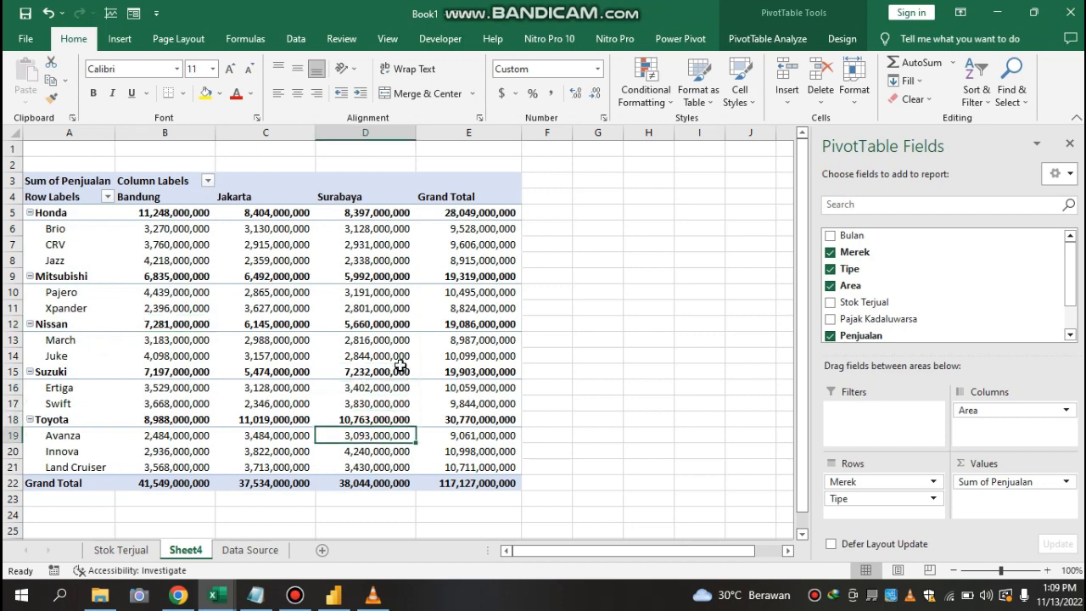
{"action": "key", "text": "Up"}
{"action": "key", "text": "Up"}
{"action": "key", "text": "Up"}
{"action": "key", "text": "Up"}
{"action": "key", "text": "Up"}
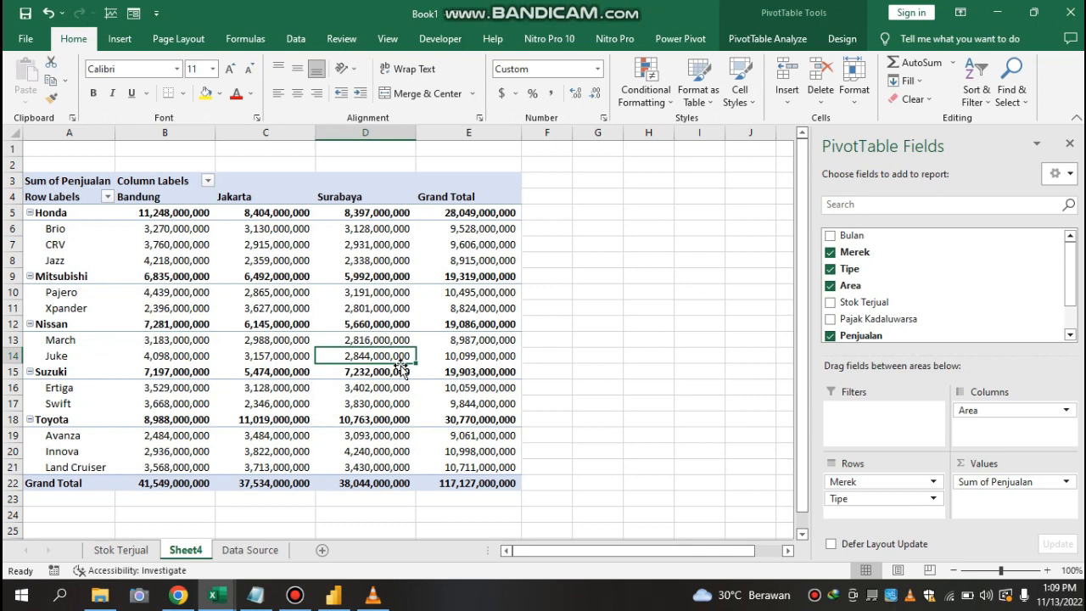
{"action": "key", "text": "Up"}
{"action": "key", "text": "Up"}
{"action": "key", "text": "Up"}
{"action": "key", "text": "Up"}
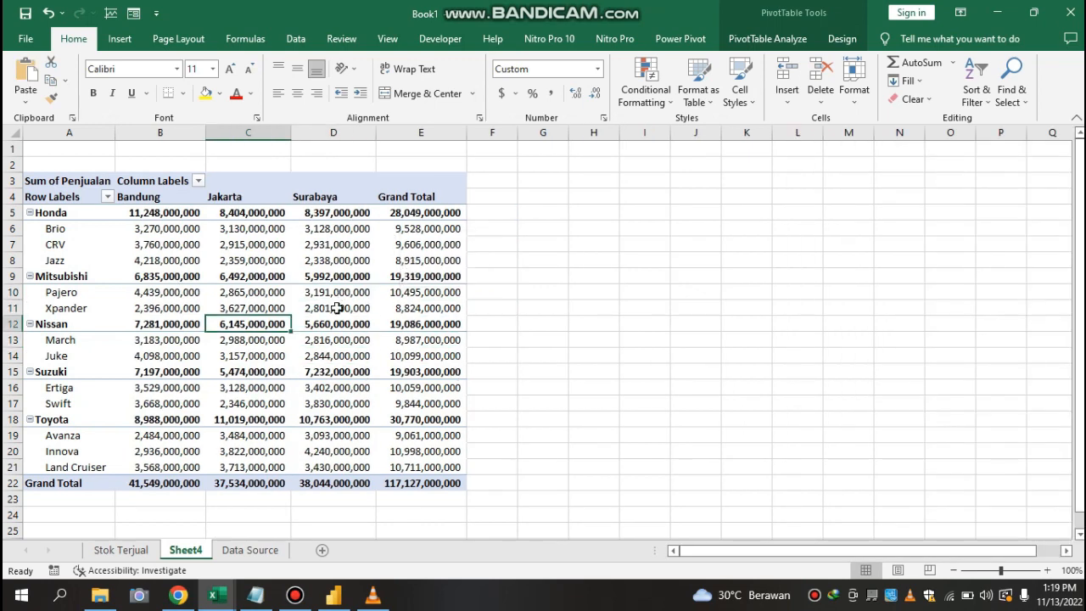
{"action": "left_click", "coordinate": [337, 308]}
{"action": "key", "text": "Down"}
{"action": "key", "text": "Down"}
{"action": "key", "text": "Down"}
{"action": "key", "text": "Down"}
{"action": "key", "text": "Down"}
{"action": "key", "text": "Down"}
{"action": "key", "text": "Down"}
{"action": "key", "text": "Down"}
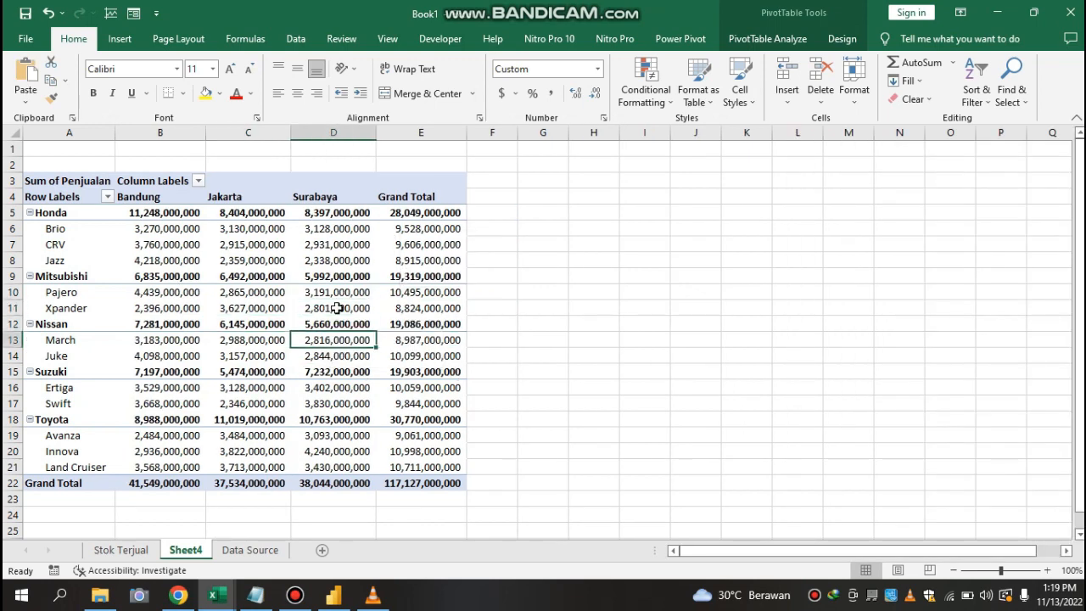
{"action": "key", "text": "Down"}
{"action": "key", "text": "Down"}
{"action": "key", "text": "Down"}
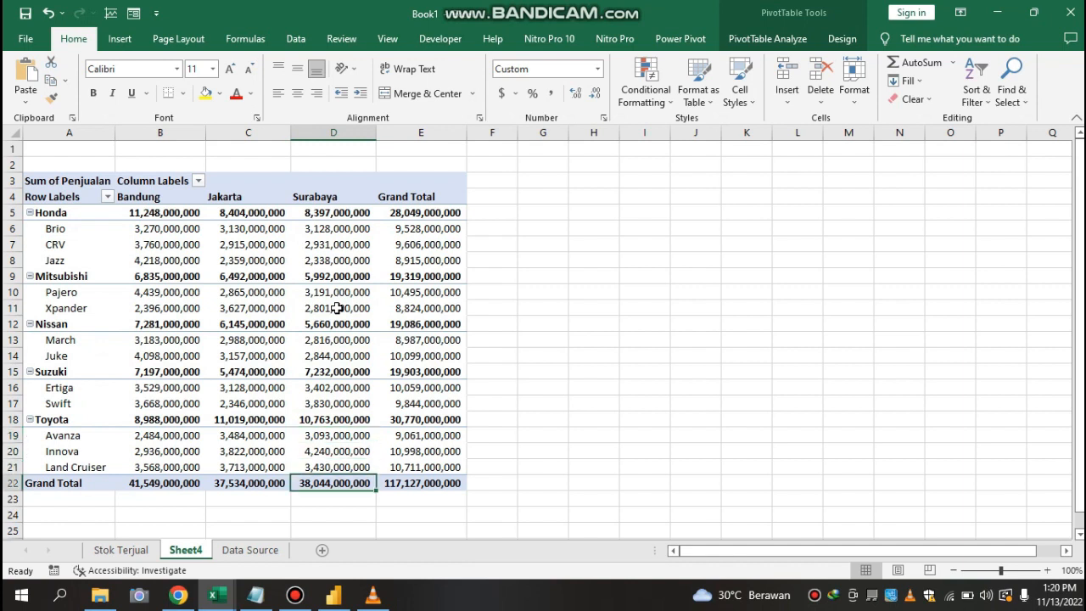
{"action": "left_click", "coordinate": [399, 302]}
{"action": "mouse_move", "coordinate": [345, 253]}
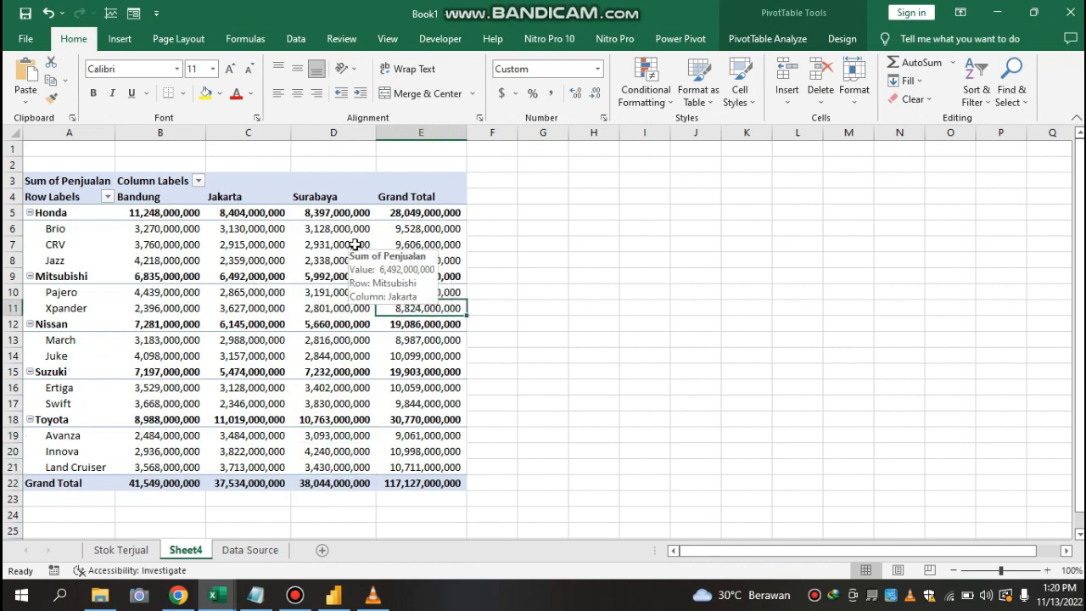
- Preview the column chart variants and insert a Clustered Column PivotChart from the Penjualan PivotTable
{"action": "left_click", "coordinate": [355, 245]}
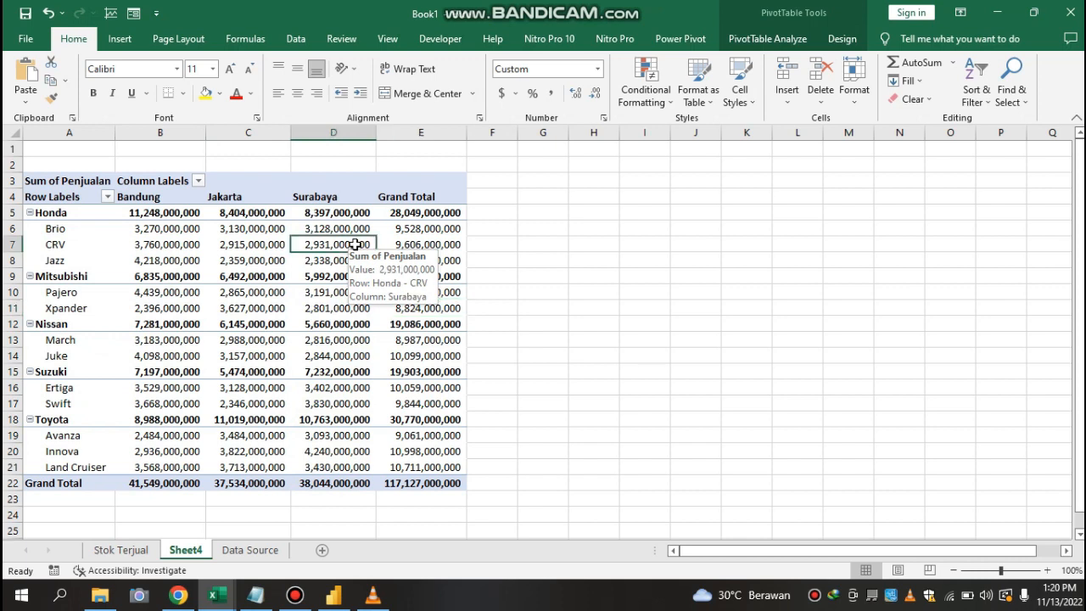
{"action": "left_click", "coordinate": [782, 42]}
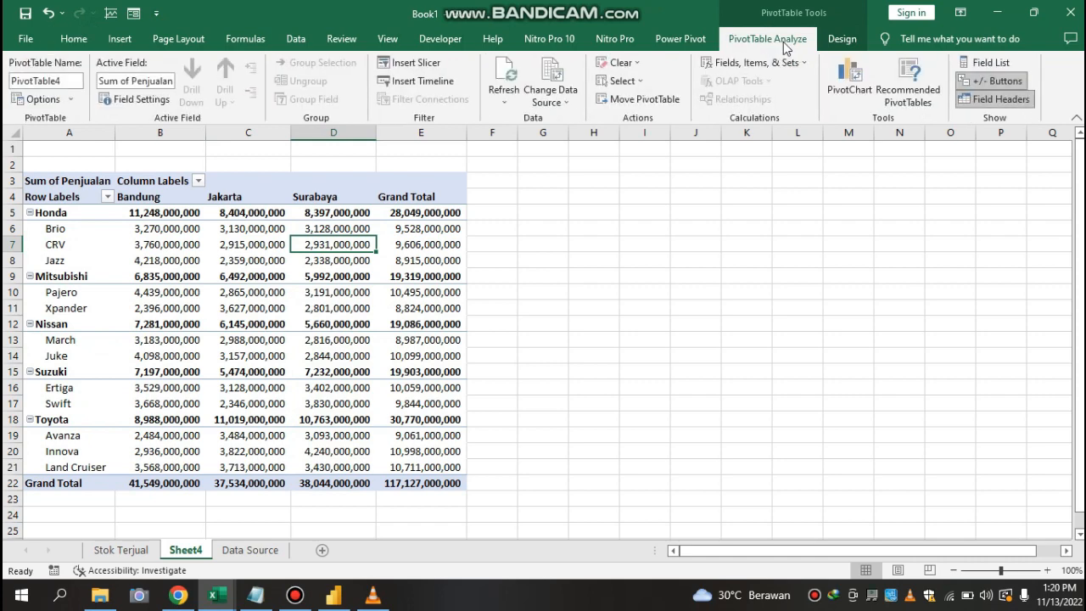
{"action": "left_click", "coordinate": [851, 92]}
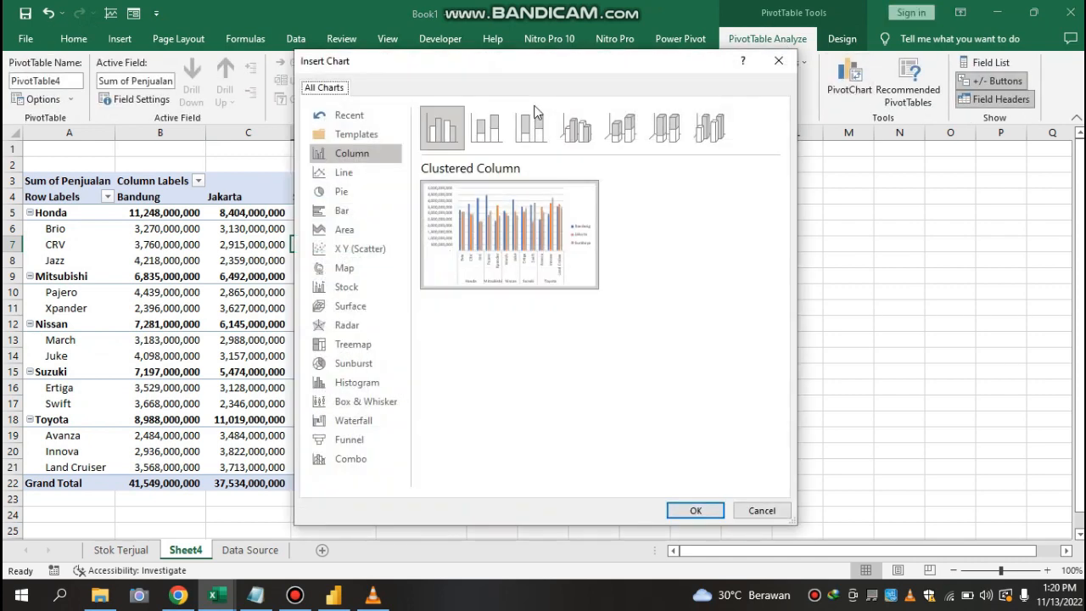
{"action": "left_click", "coordinate": [487, 127]}
{"action": "left_click", "coordinate": [532, 129]}
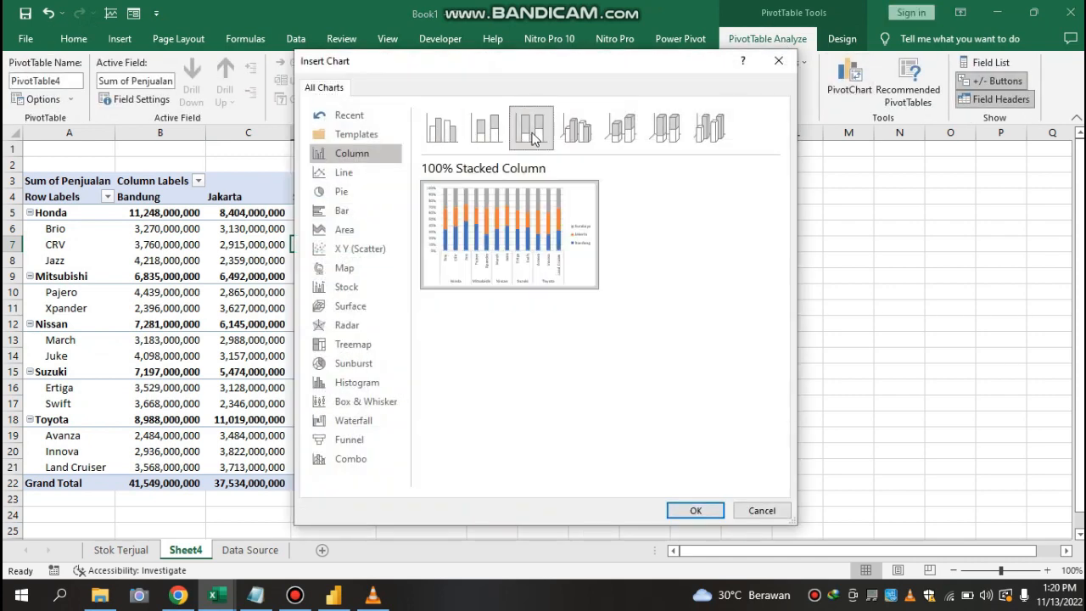
{"action": "left_click", "coordinate": [622, 129]}
{"action": "left_click", "coordinate": [664, 128]}
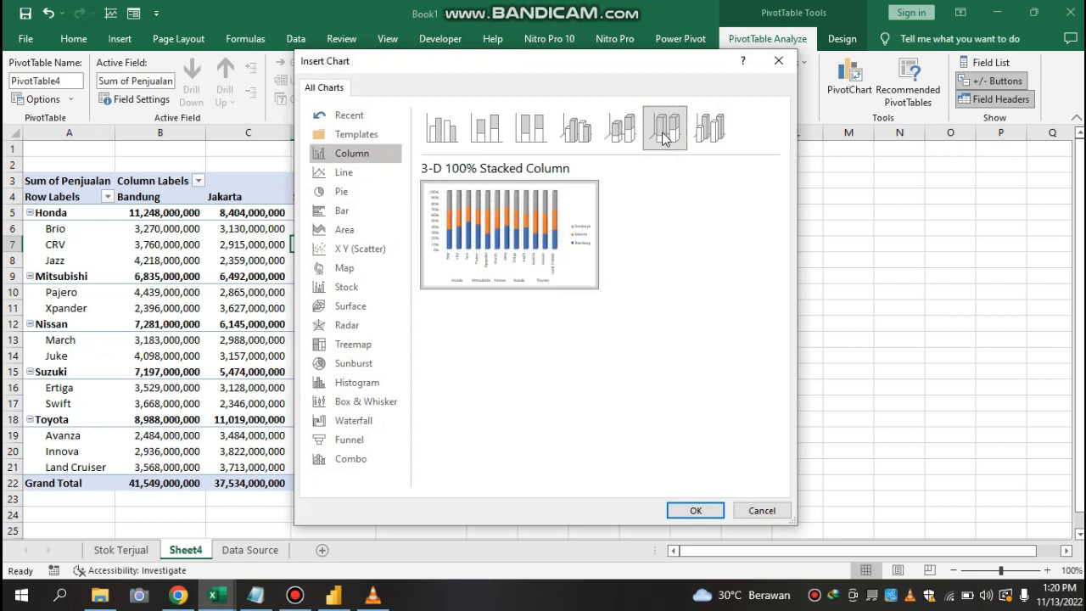
{"action": "left_click", "coordinate": [709, 127]}
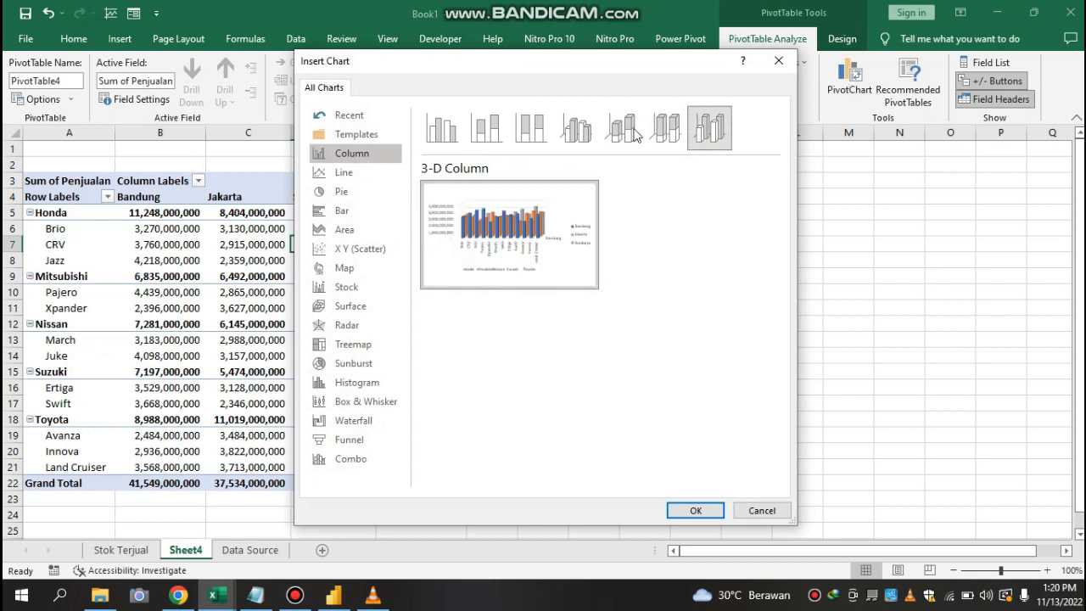
{"action": "left_click", "coordinate": [440, 131]}
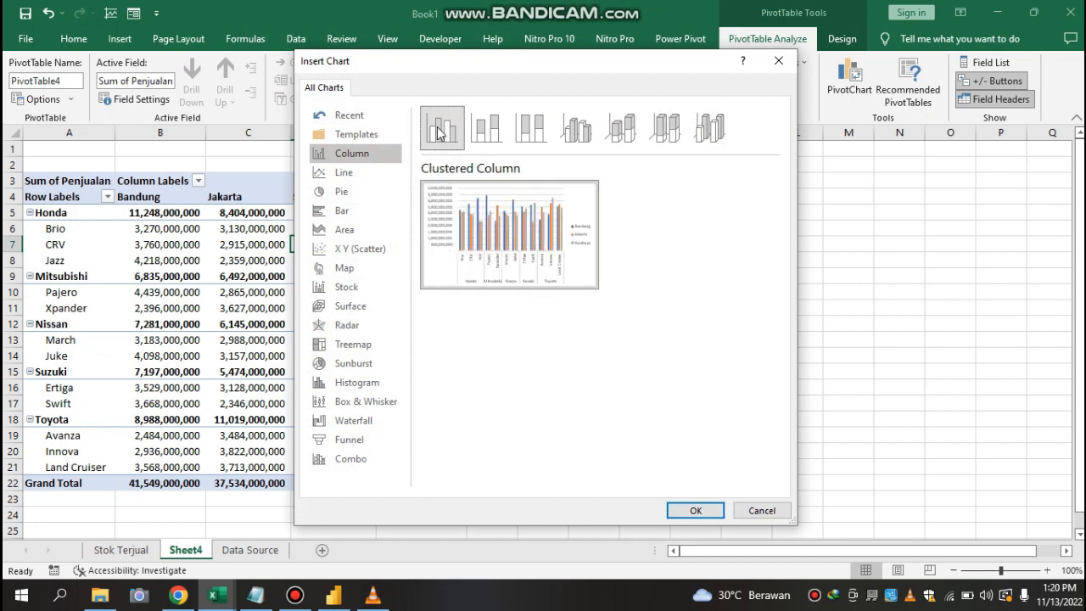
{"action": "left_click", "coordinate": [696, 511]}
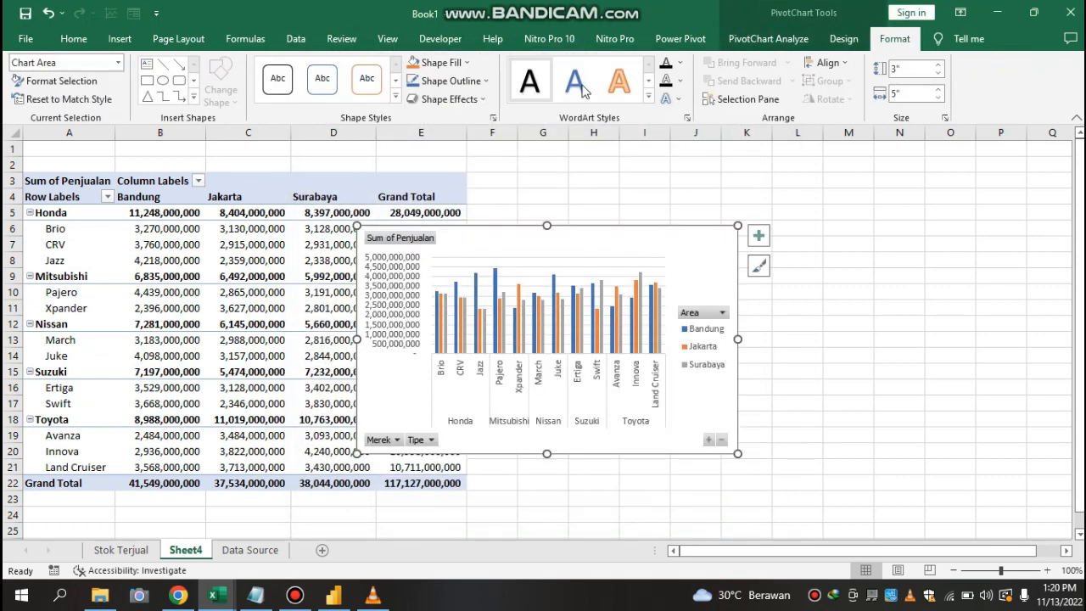
- Apply the dark-background chart style to the PivotChart and hide its value and axis field buttons
{"action": "left_click", "coordinate": [842, 38]}
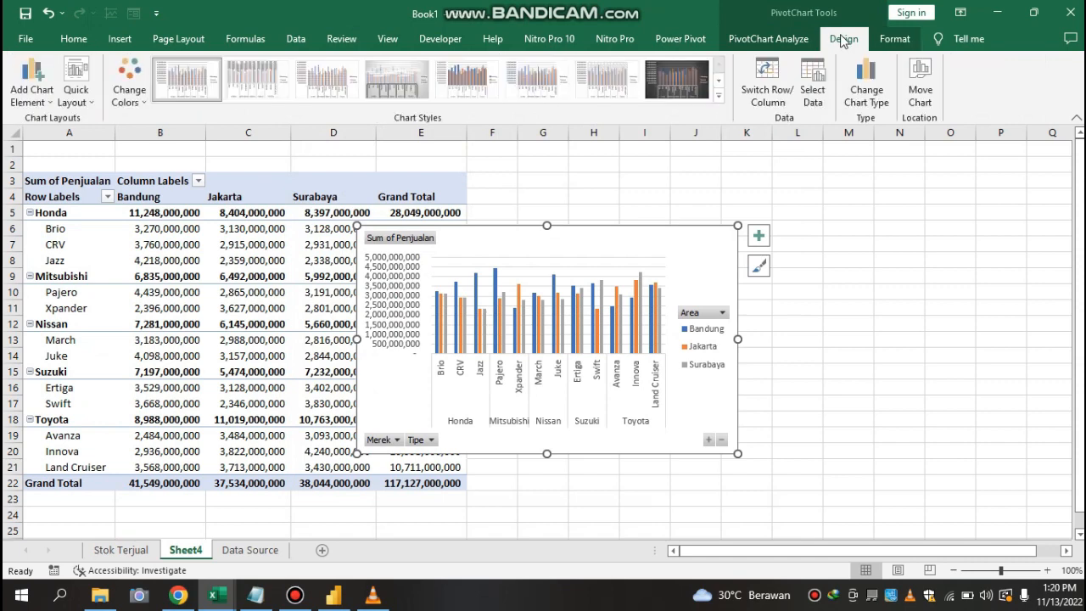
{"action": "left_click", "coordinate": [687, 88]}
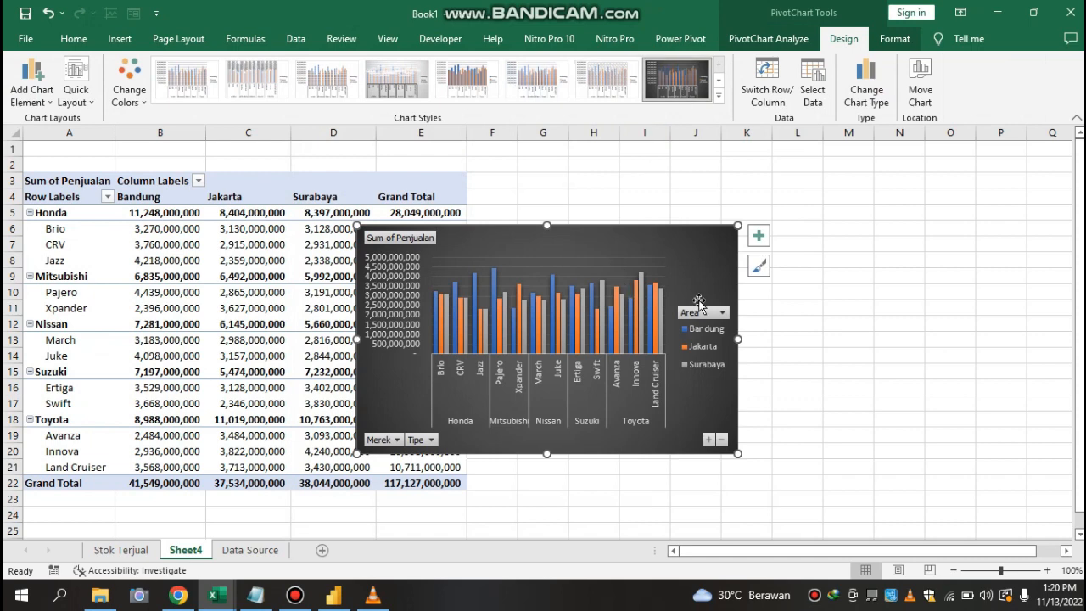
{"action": "right_click", "coordinate": [407, 240]}
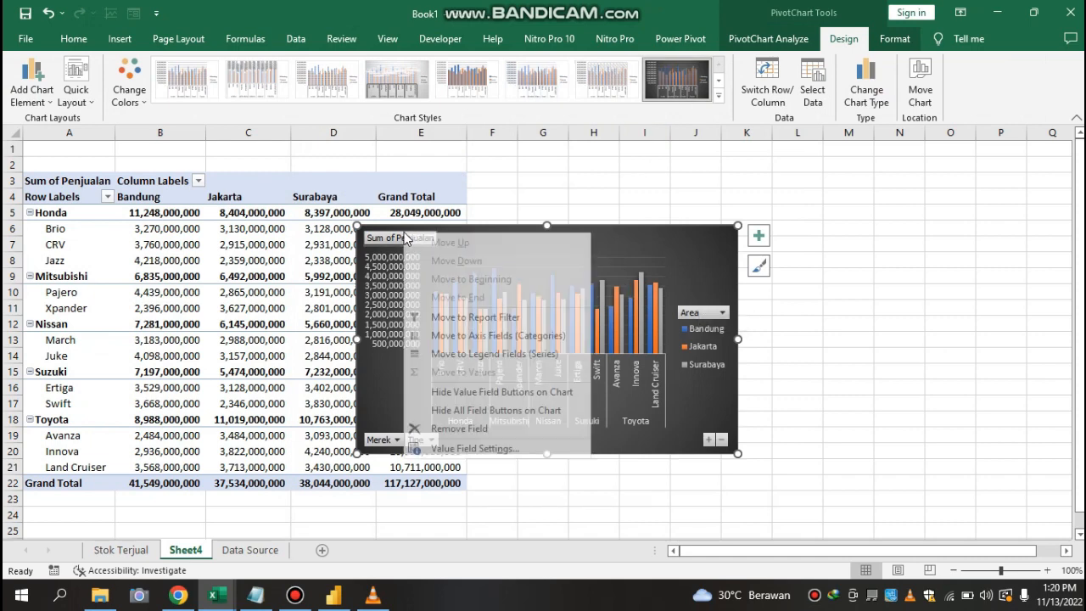
{"action": "left_click", "coordinate": [492, 393]}
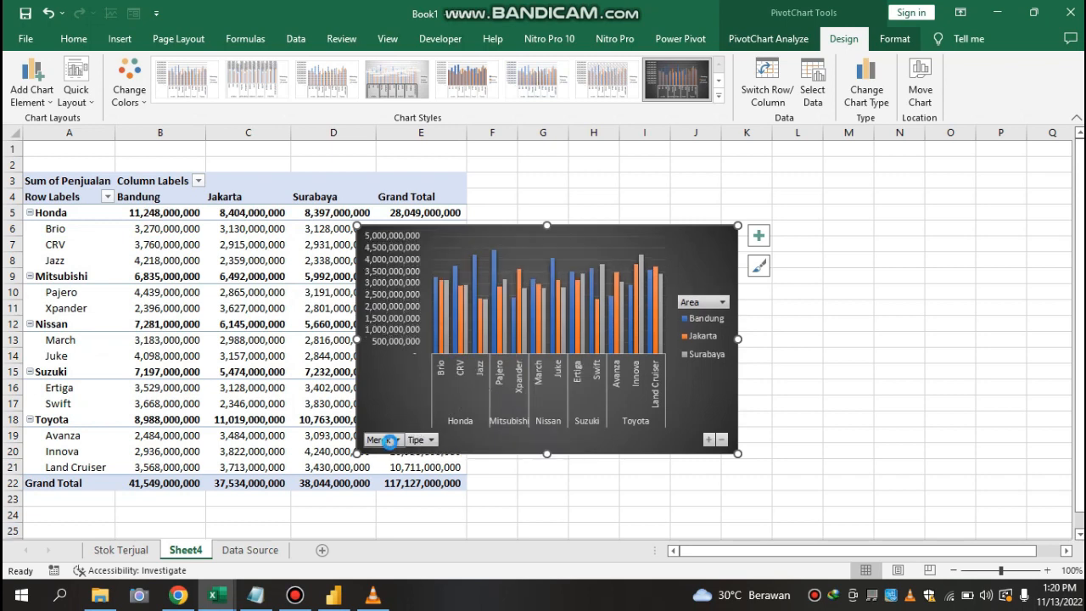
{"action": "right_click", "coordinate": [389, 440]}
{"action": "left_click", "coordinate": [497, 377]}
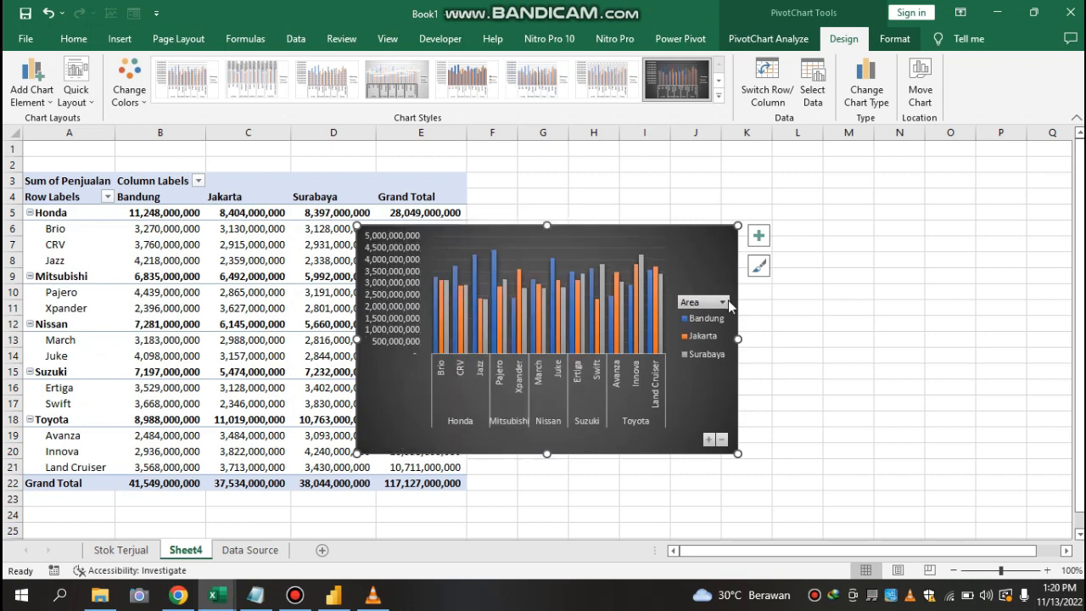
{"action": "left_click", "coordinate": [698, 303]}
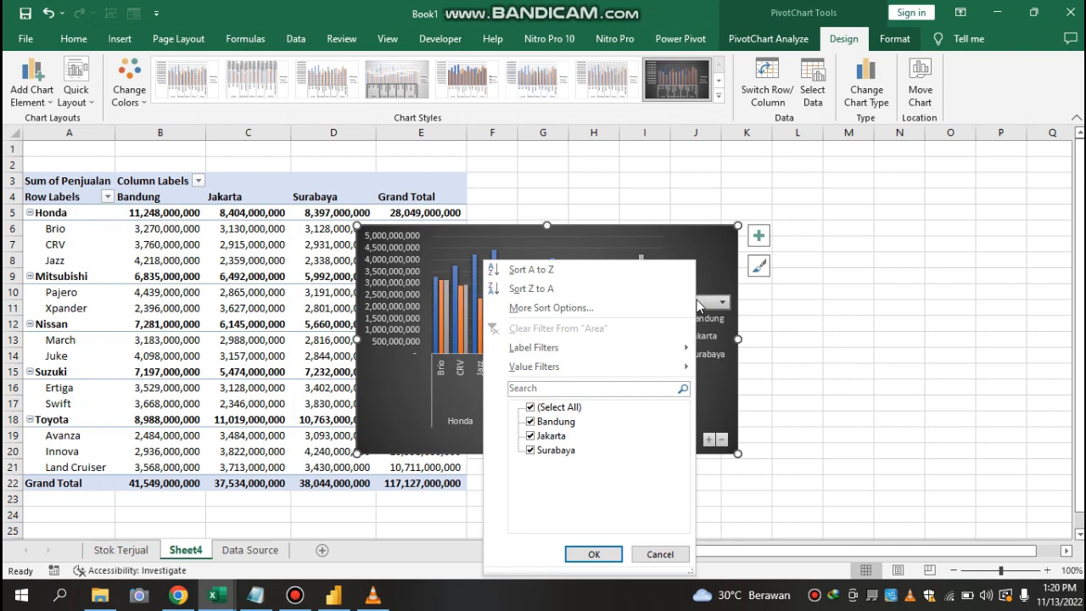
{"action": "left_click", "coordinate": [699, 305]}
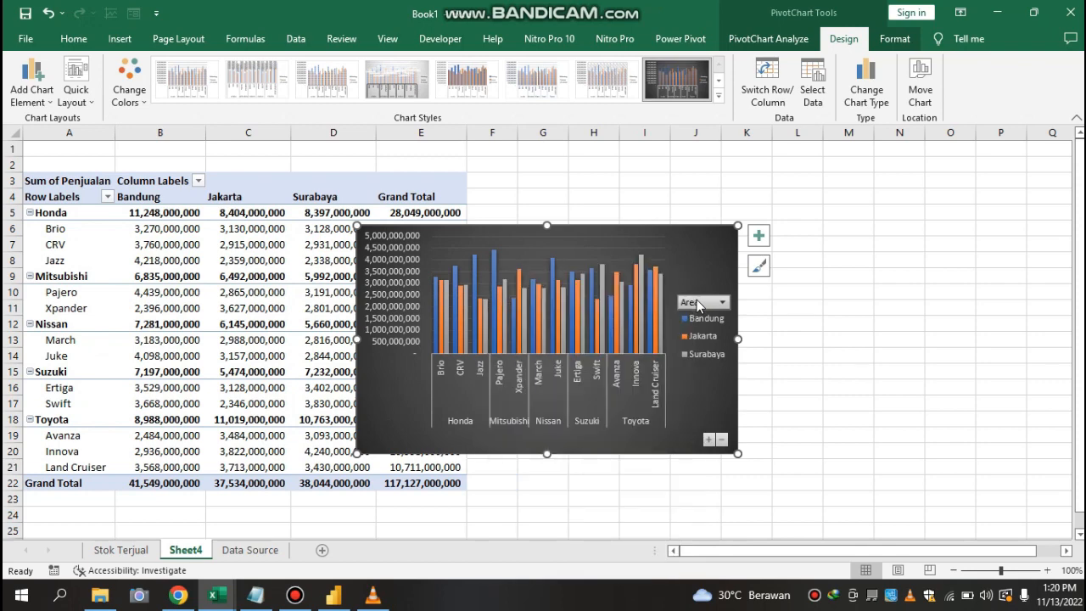
- Place the PivotChart's legend at the bottom and hide its Area legend field button
{"action": "left_click", "coordinate": [758, 237]}
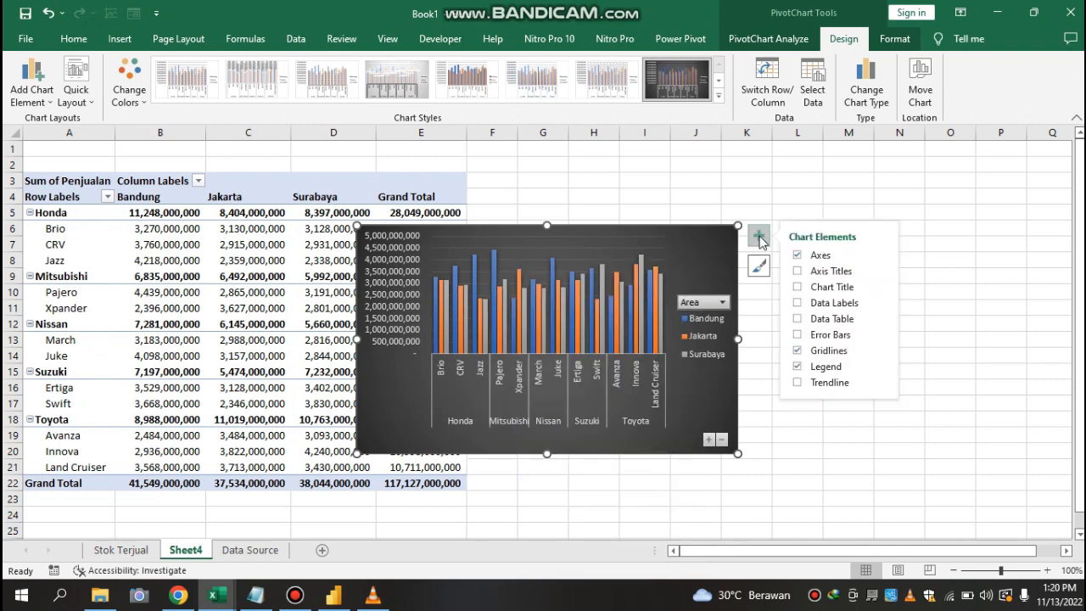
{"action": "left_click", "coordinate": [839, 319]}
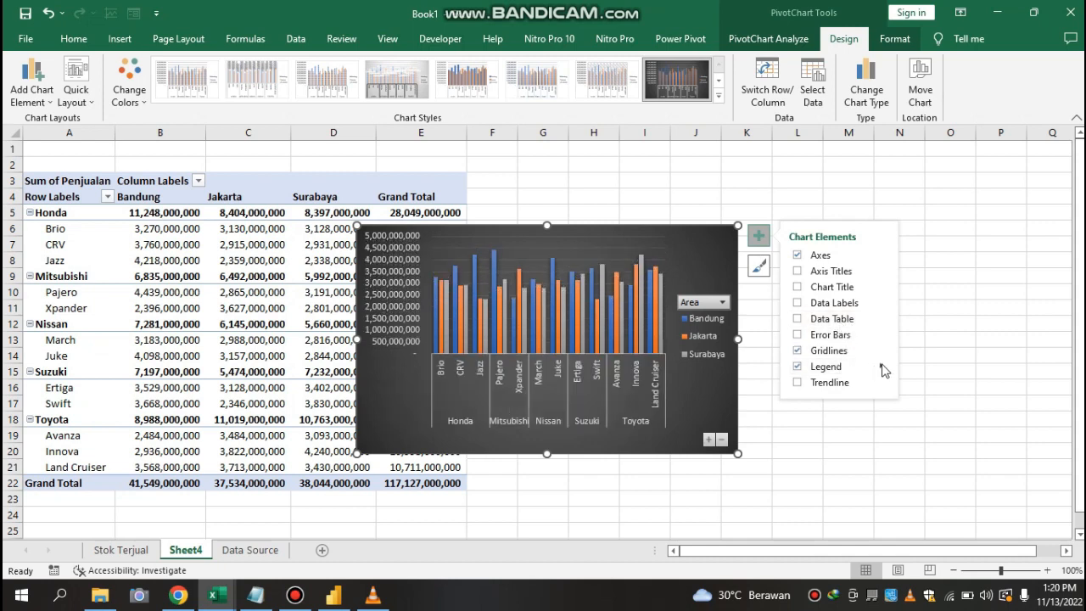
{"action": "mouse_move", "coordinate": [883, 369]}
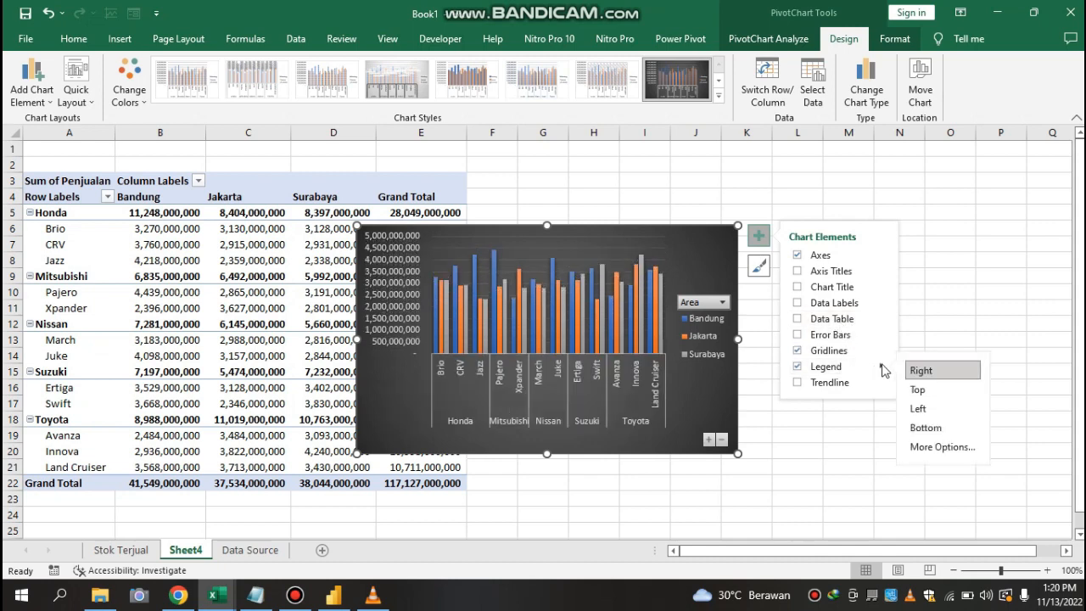
{"action": "left_click", "coordinate": [929, 427]}
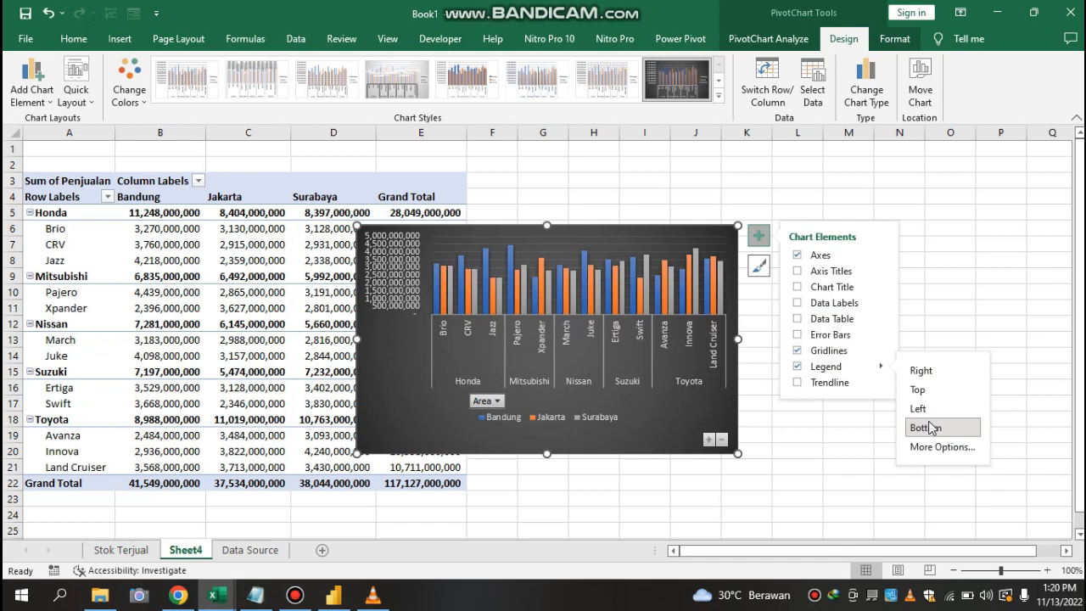
{"action": "right_click", "coordinate": [496, 402]}
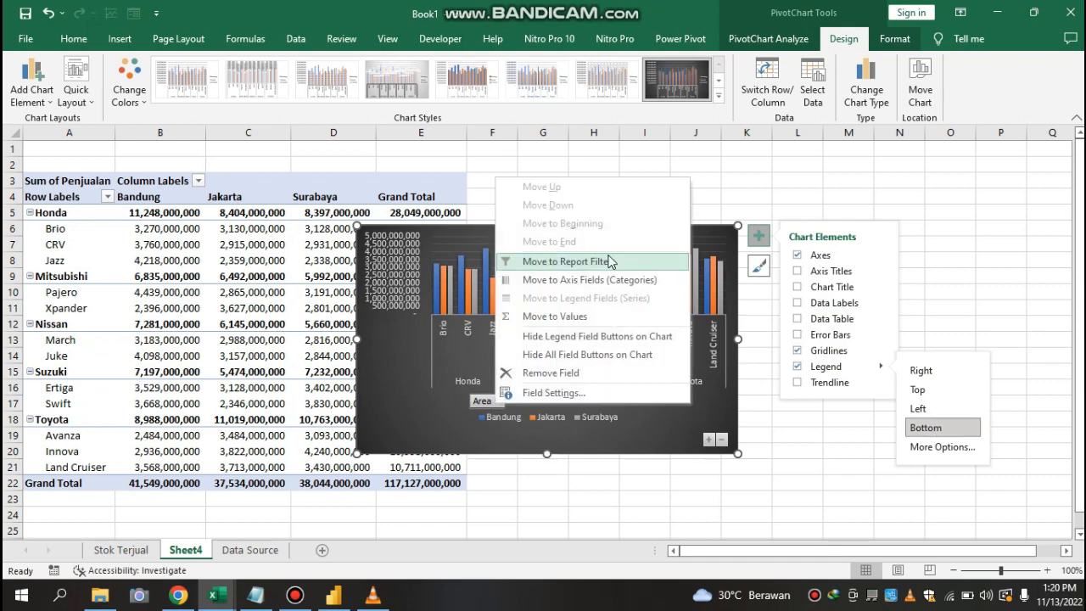
{"action": "left_click", "coordinate": [594, 339]}
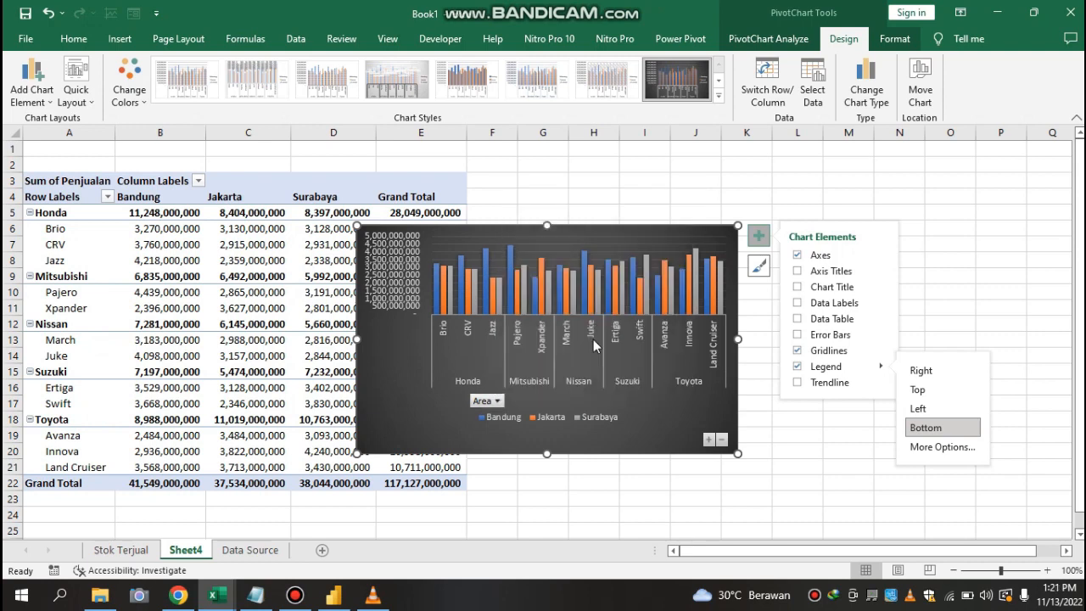
- Add the chart title "Total Penjualan" to the PivotChart and move the chart clear of the PivotTable, beside its Grand Total column
{"action": "left_click", "coordinate": [857, 287]}
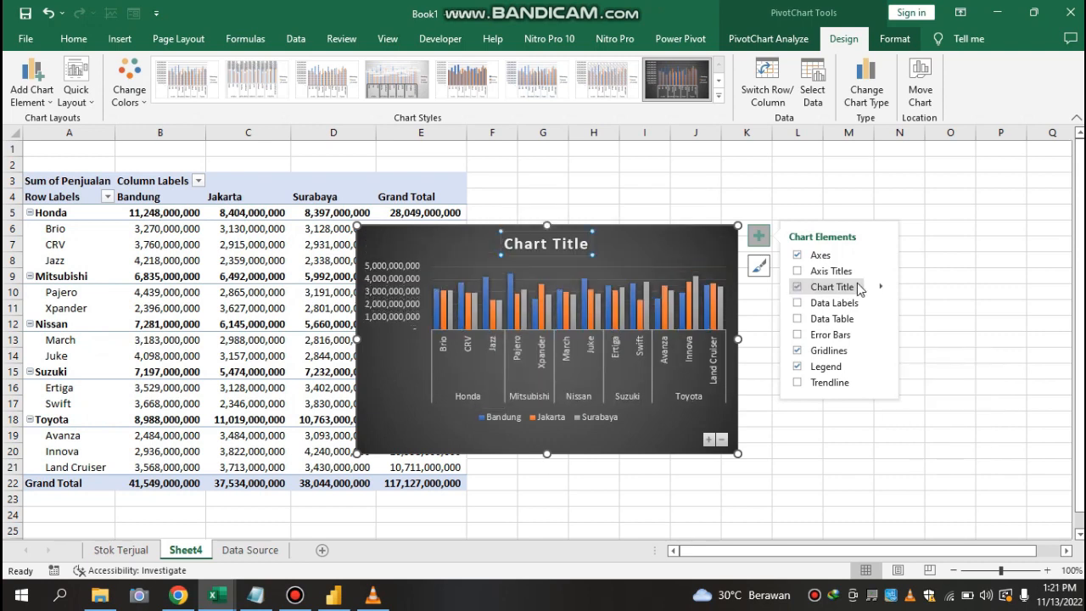
{"action": "left_click", "coordinate": [583, 246]}
{"action": "key", "text": "BackSpace"}
{"action": "key", "text": "BackSpace"}
{"action": "key", "text": "BackSpace"}
{"action": "key", "text": "BackSpace"}
{"action": "key", "text": "BackSpace"}
{"action": "key", "text": "BackSpace"}
{"action": "key", "text": "BackSpace"}
{"action": "key", "text": "BackSpace"}
{"action": "key", "text": "BackSpace"}
{"action": "key", "text": "BackSpace"}
{"action": "key", "text": "BackSpace"}
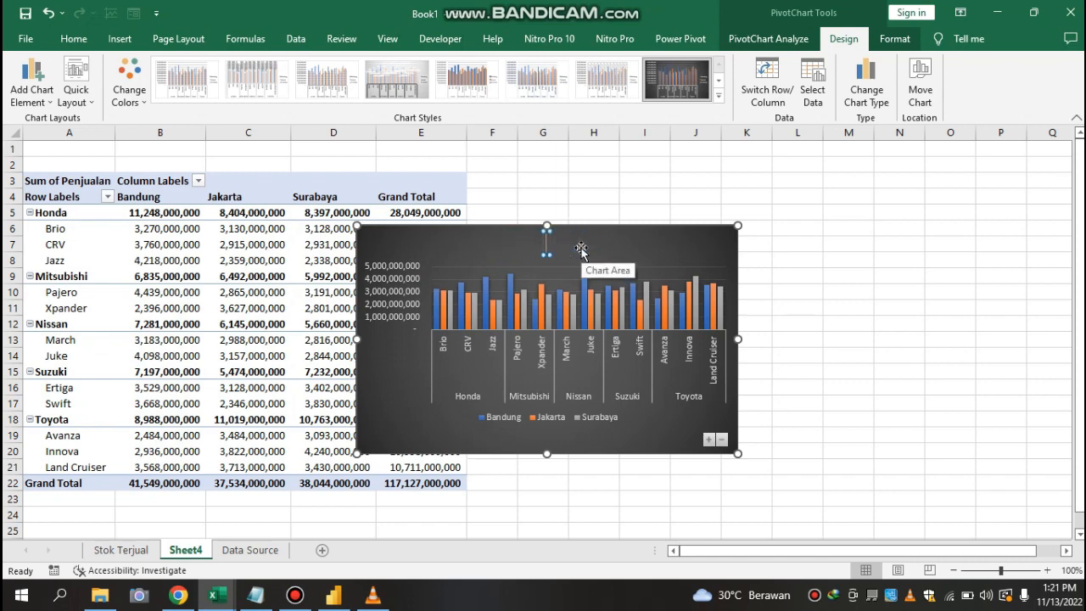
{"action": "type", "text": "Total Penjualan"}
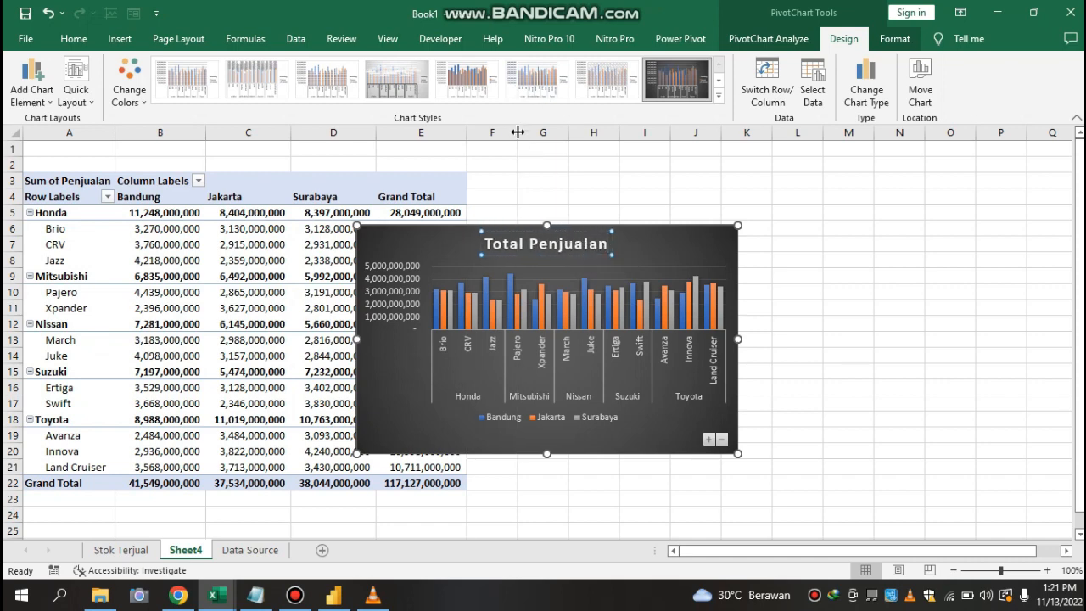
{"action": "left_click", "coordinate": [547, 179]}
{"action": "left_click_drag", "start_coordinate": [433, 239], "coordinate": [560, 212]}
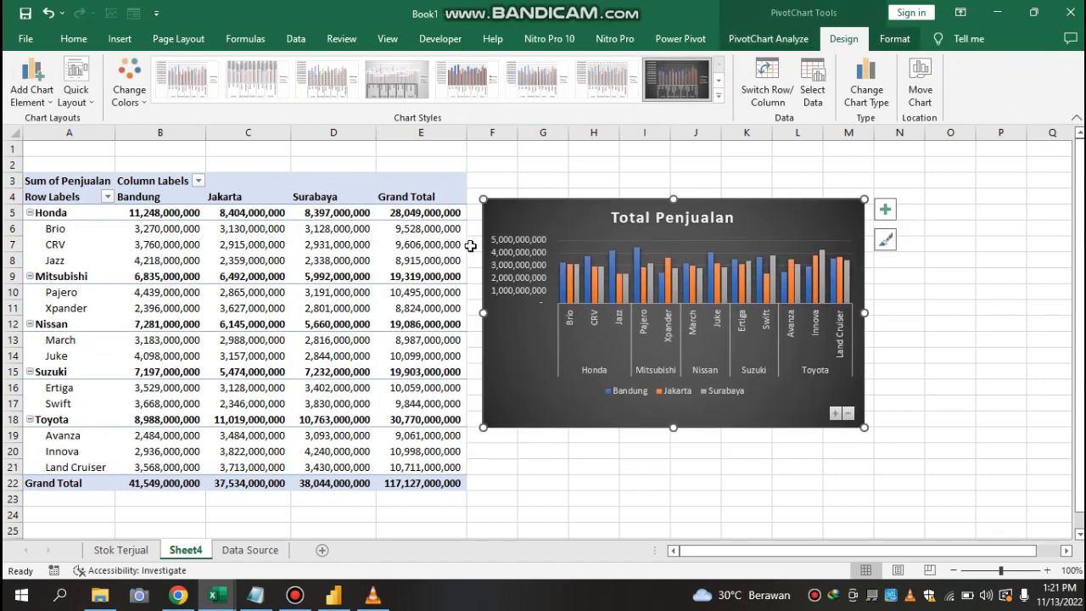
- Check the task list in Notepad, then insert a PivotTable from the Data Source range A1:H109 on a new worksheet
{"action": "left_click", "coordinate": [252, 597]}
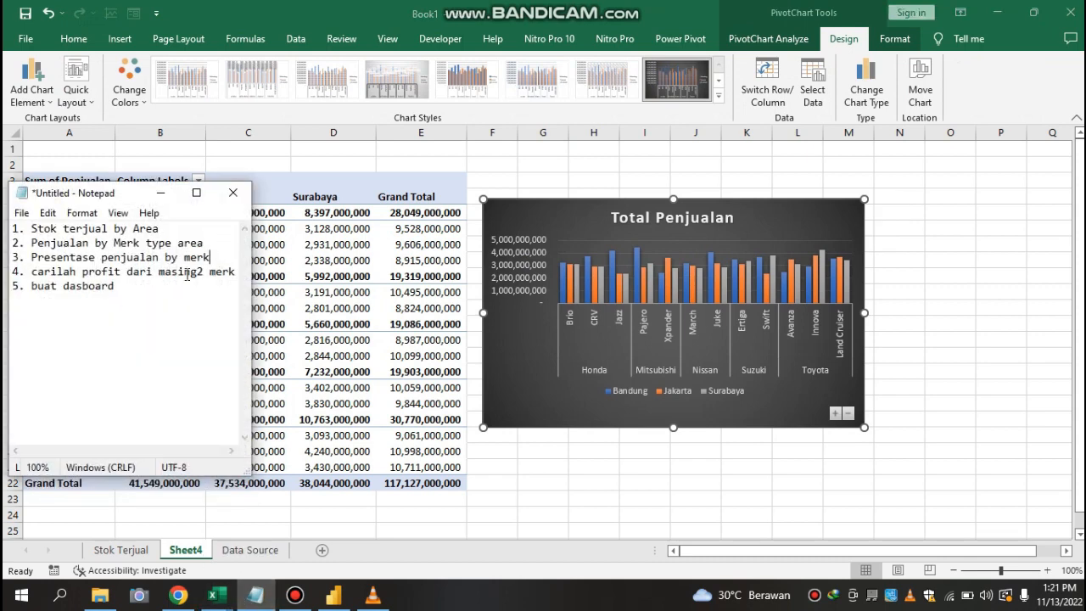
{"action": "left_click", "coordinate": [242, 552]}
{"action": "left_click", "coordinate": [246, 550]}
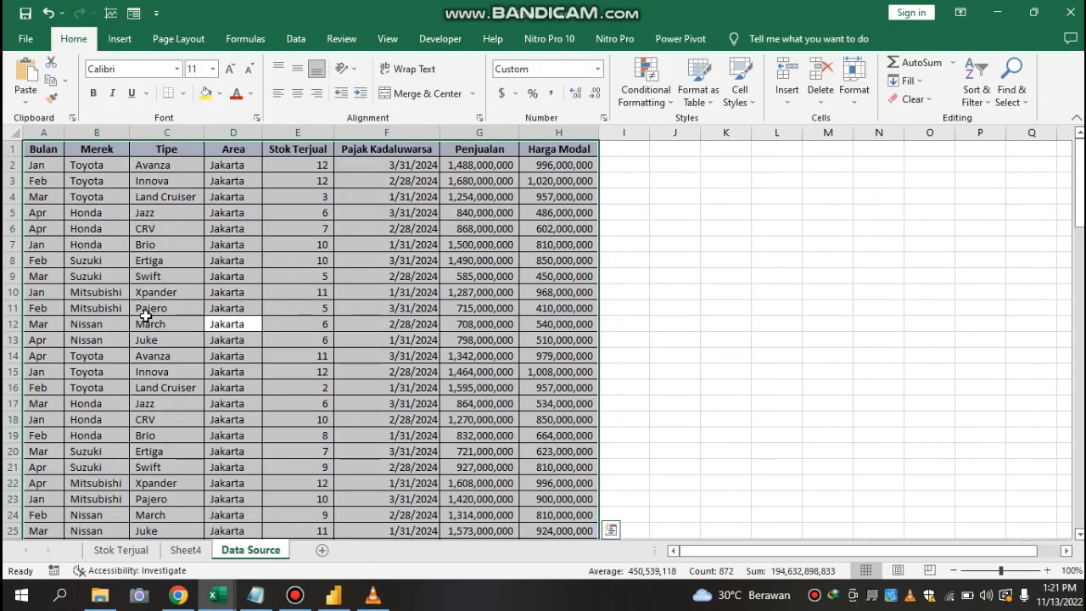
{"action": "left_click", "coordinate": [301, 309]}
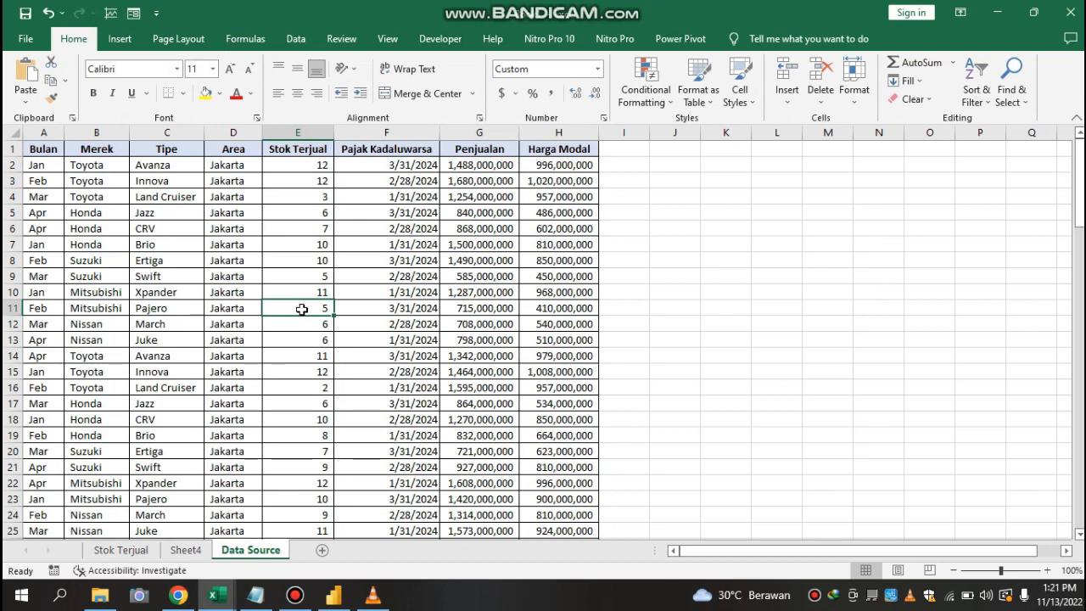
{"action": "key", "text": "ctrl+a"}
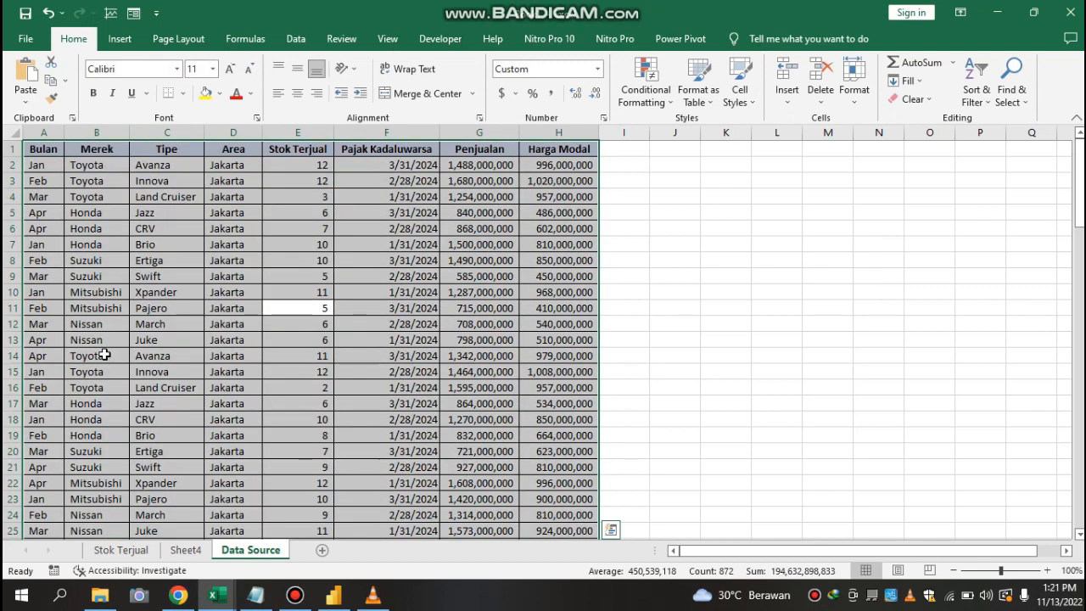
{"action": "left_click", "coordinate": [120, 39]}
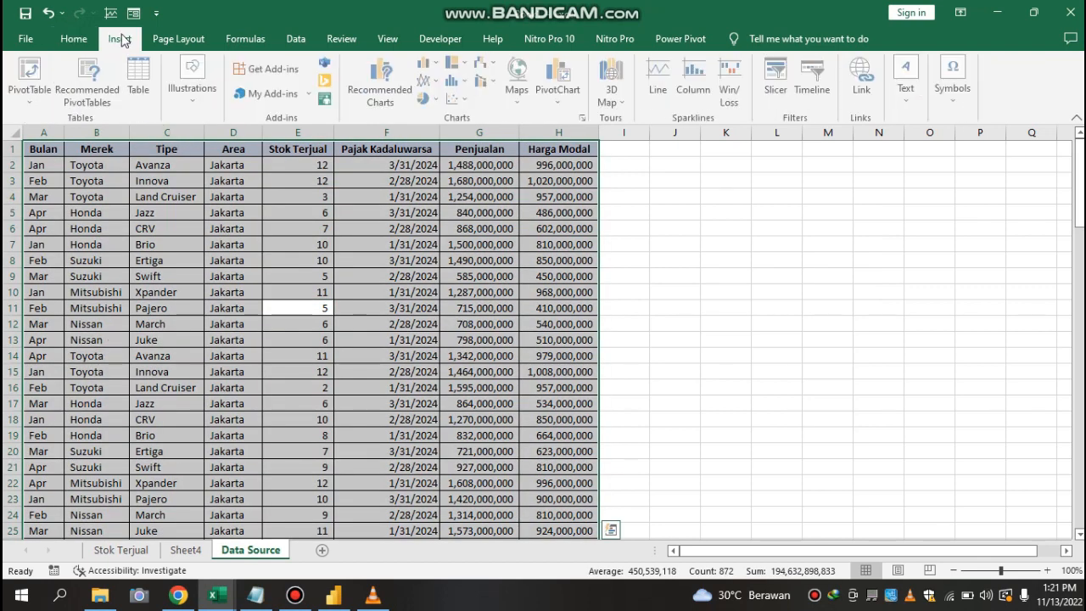
{"action": "left_click", "coordinate": [29, 71]}
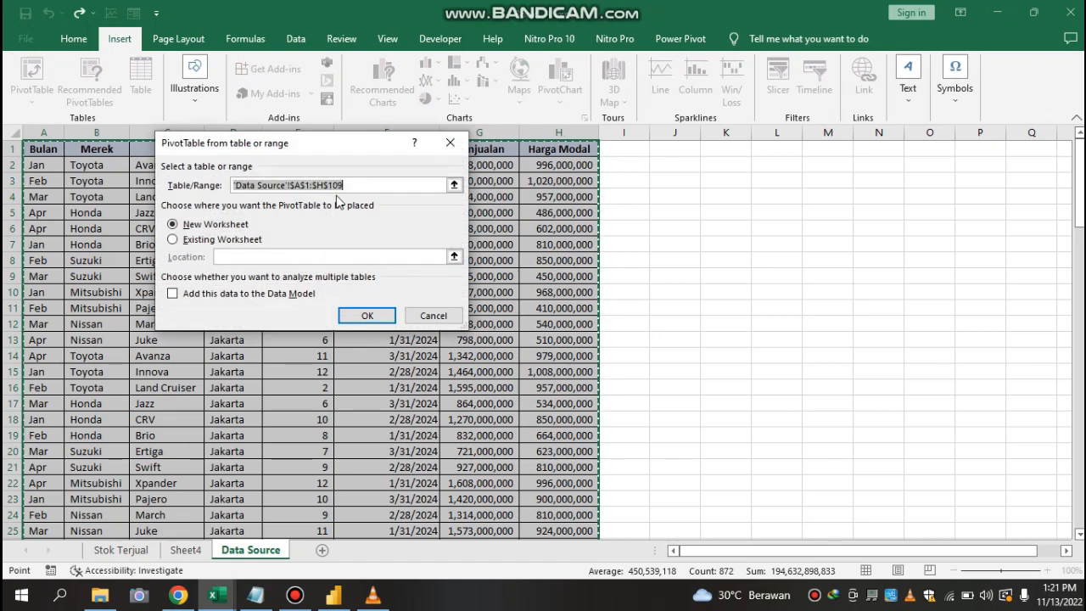
{"action": "left_click", "coordinate": [360, 316]}
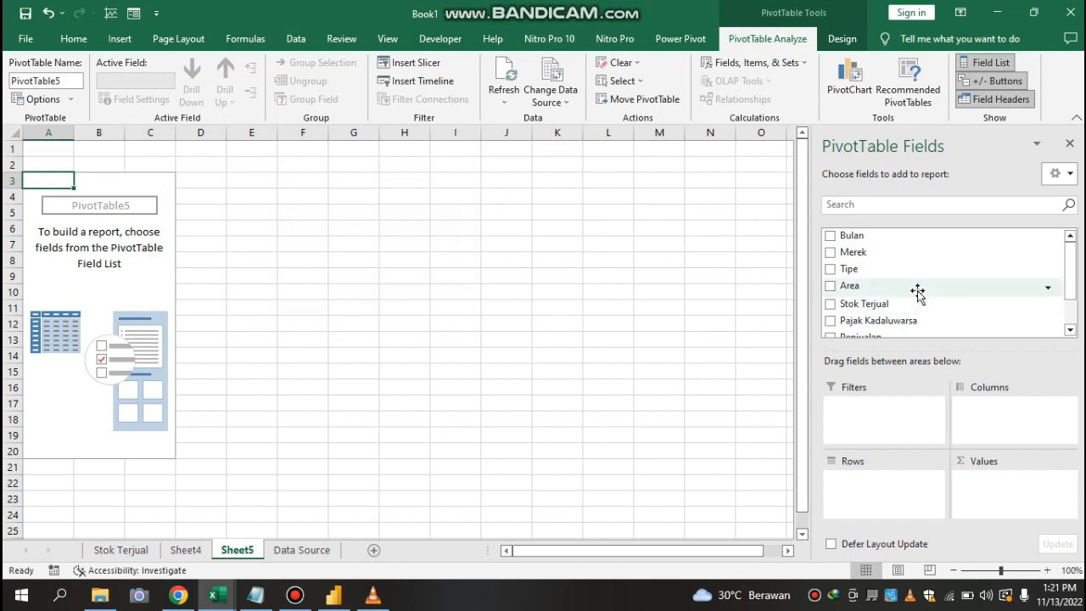
- Place Merek in the PivotTable's rows and Penjualan in its values
{"action": "left_click_drag", "start_coordinate": [868, 251], "coordinate": [880, 506]}
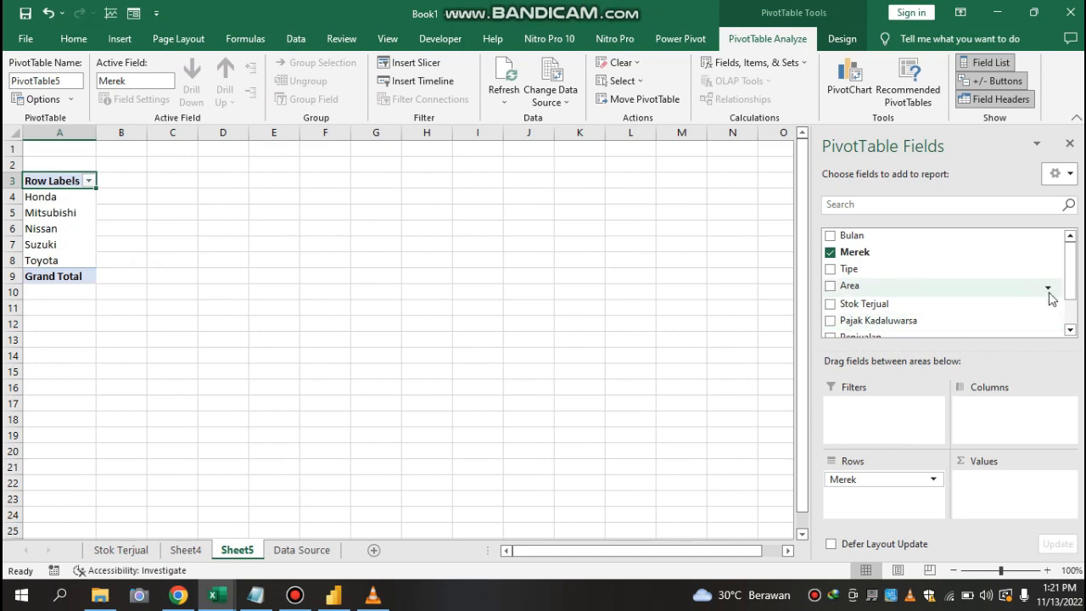
{"action": "left_click", "coordinate": [1070, 316]}
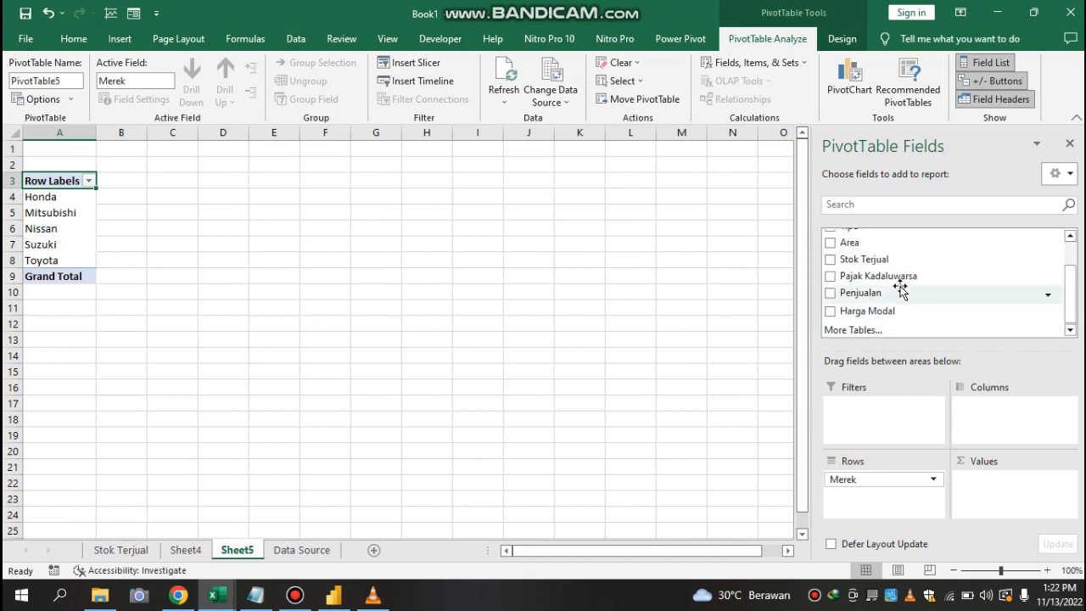
{"action": "left_click_drag", "start_coordinate": [901, 290], "coordinate": [998, 498]}
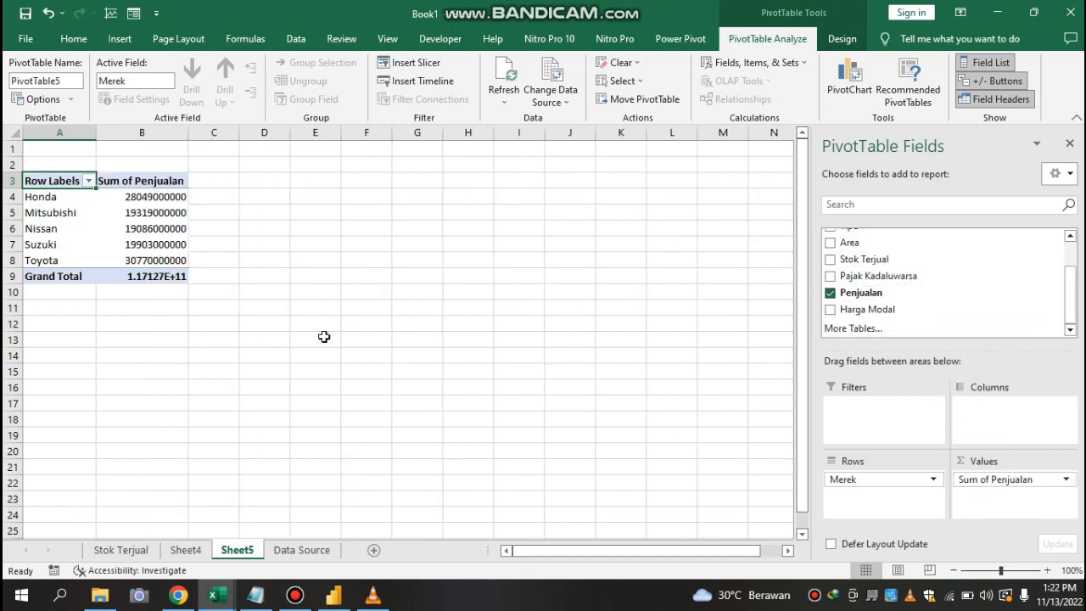
- Format the Sum of Penjualan values, including the grand total, with thousands separators and no decimals
{"action": "left_click", "coordinate": [159, 246]}
{"action": "left_click", "coordinate": [136, 194]}
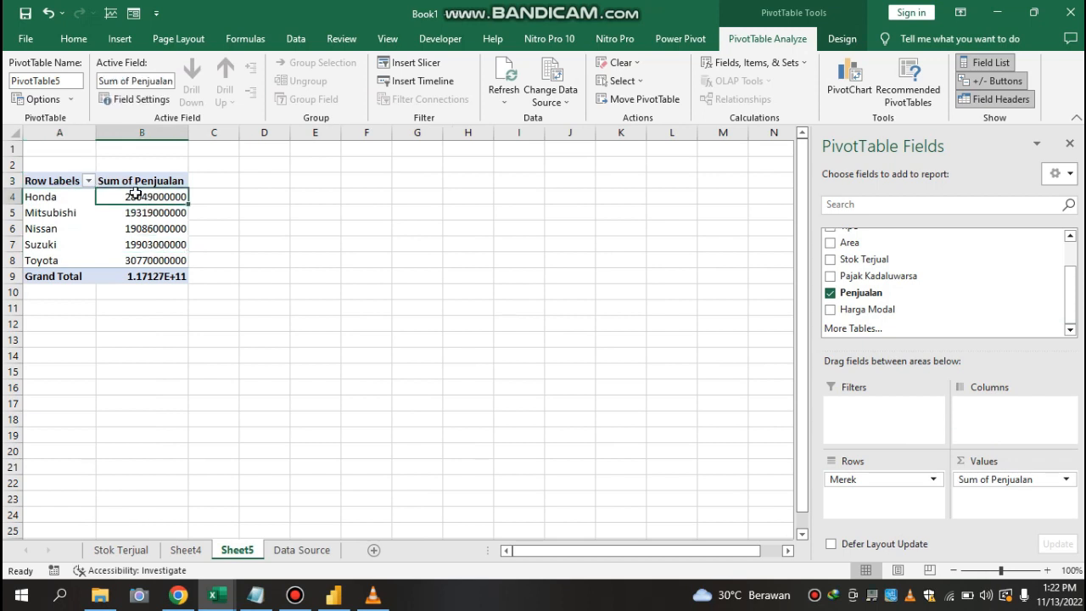
{"action": "left_click_drag", "start_coordinate": [136, 193], "coordinate": [159, 280]}
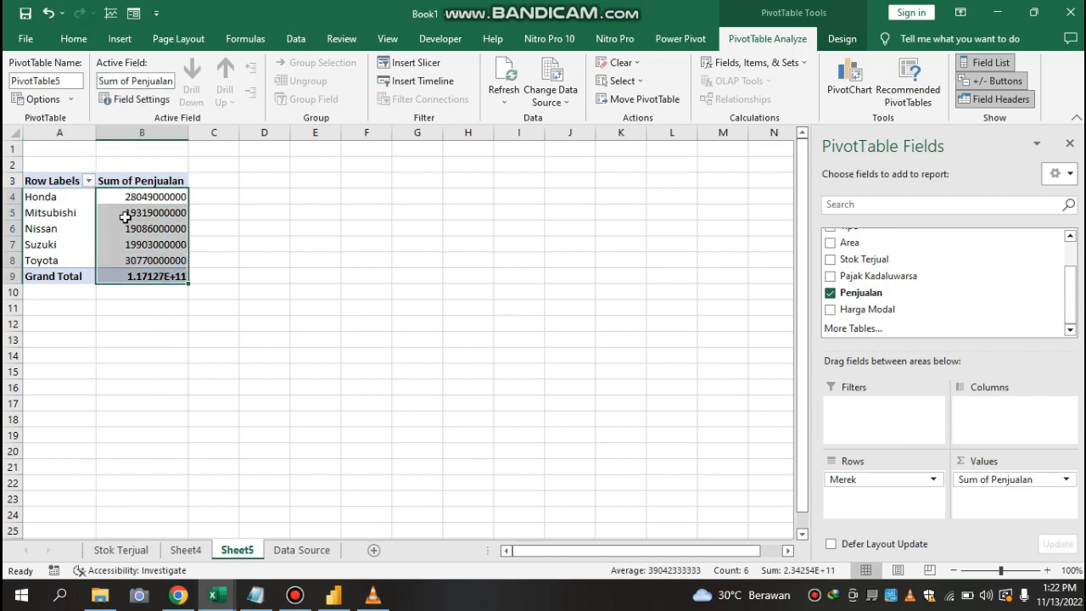
{"action": "left_click", "coordinate": [72, 39]}
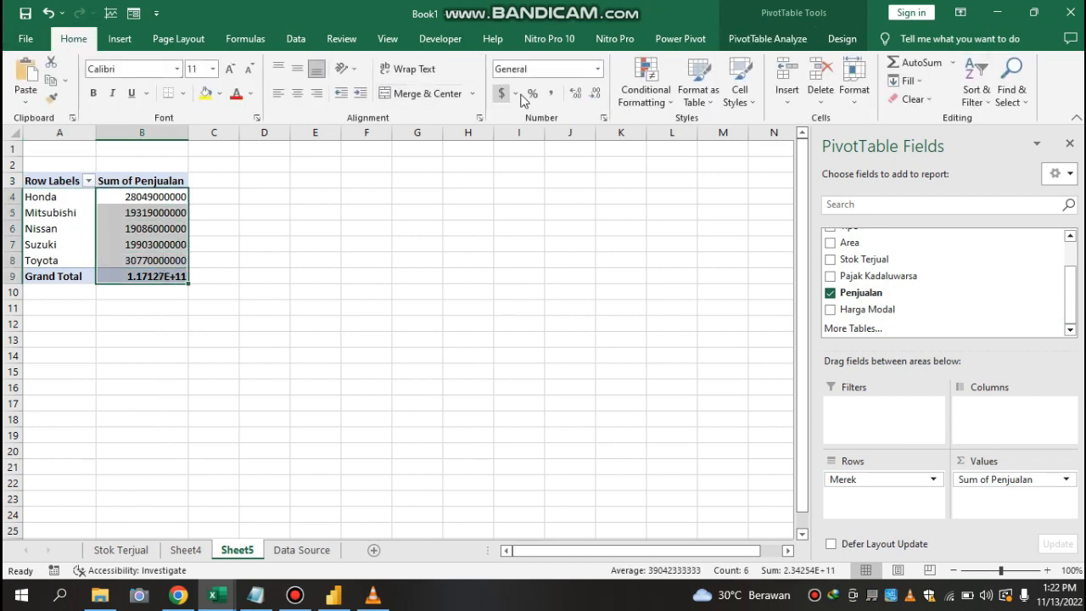
{"action": "left_click", "coordinate": [548, 96]}
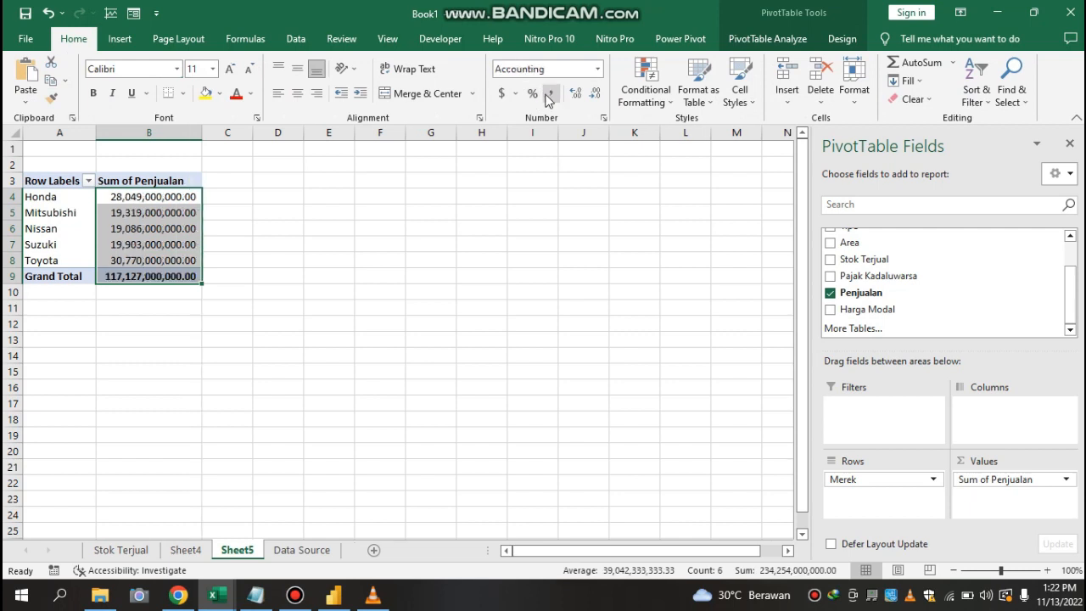
{"action": "left_click", "coordinate": [594, 96]}
{"action": "left_click", "coordinate": [594, 96]}
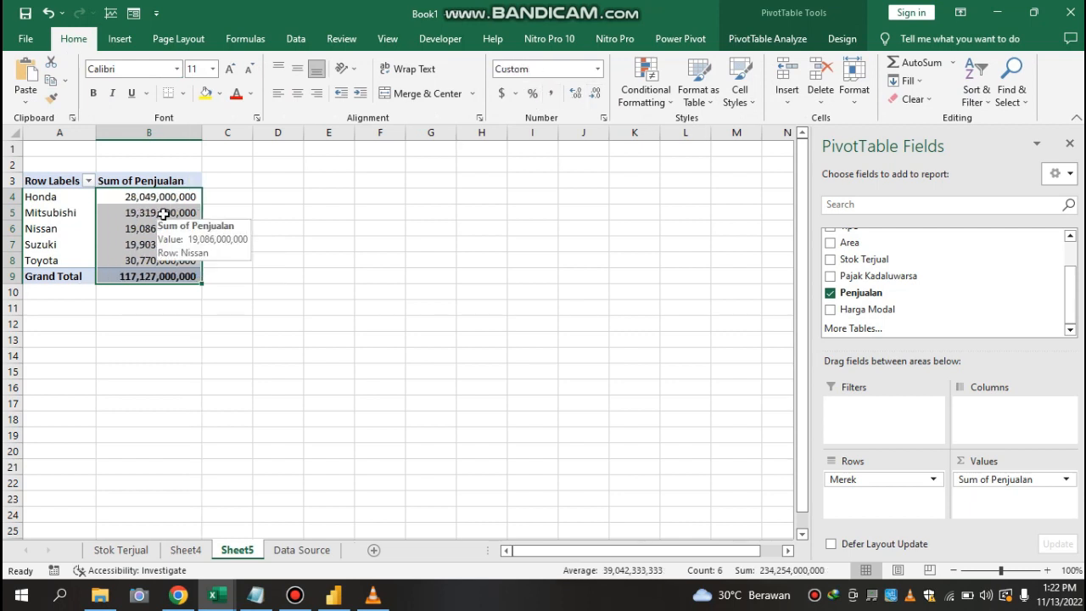
- Show the Sum of Penjualan values as % of Grand Total
{"action": "left_click", "coordinate": [124, 214]}
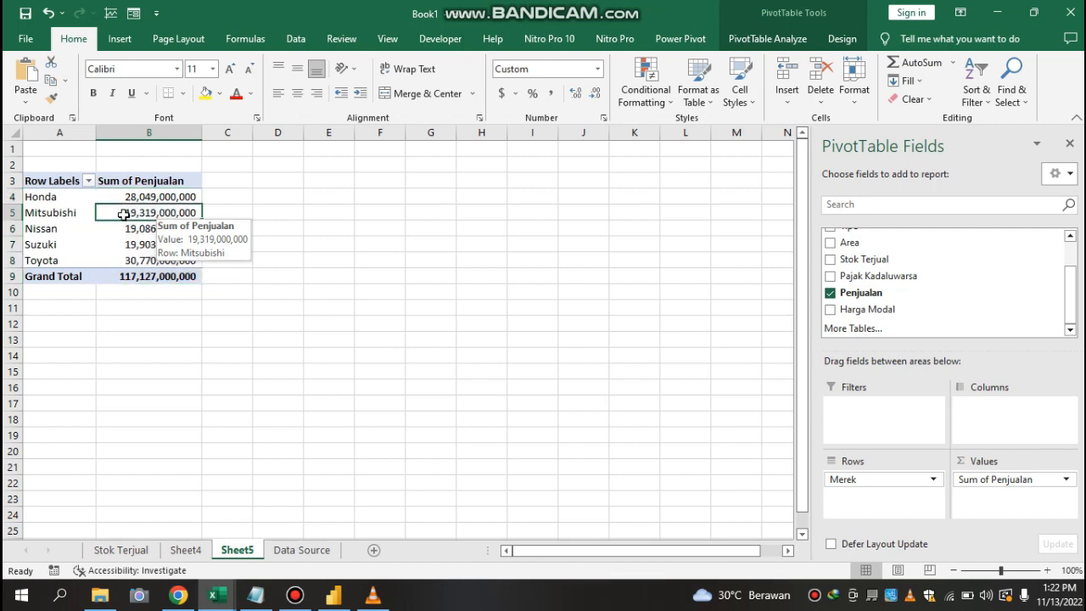
{"action": "left_click", "coordinate": [157, 196]}
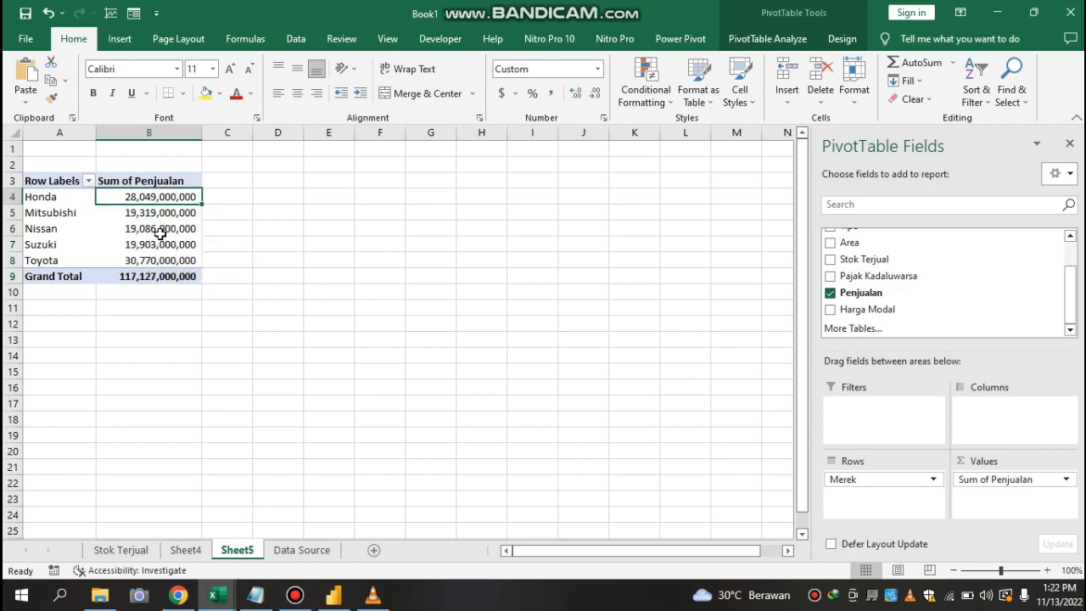
{"action": "left_click", "coordinate": [158, 231]}
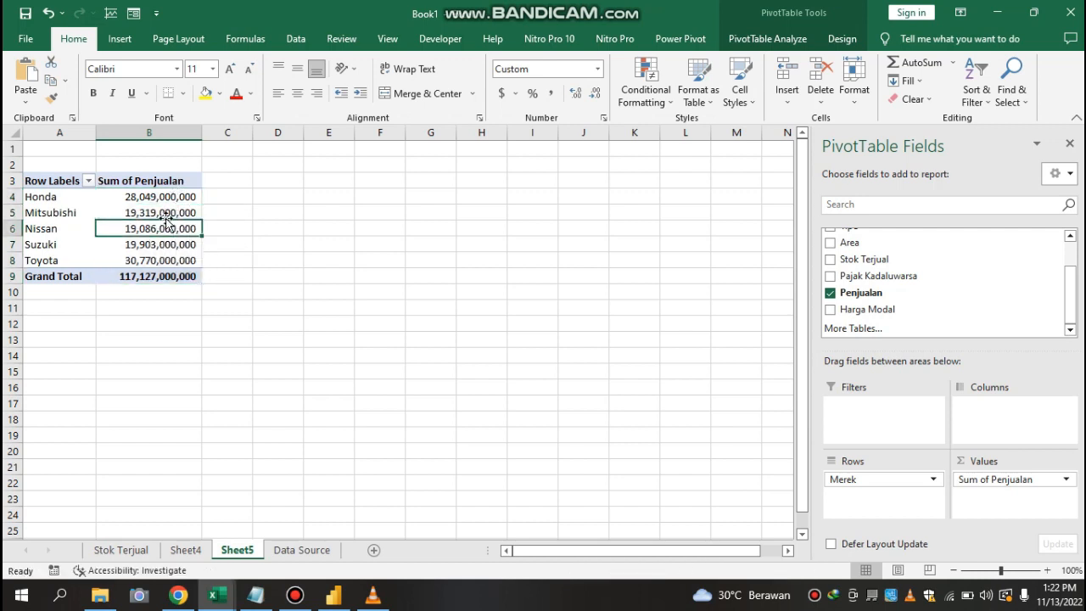
{"action": "right_click", "coordinate": [159, 214]}
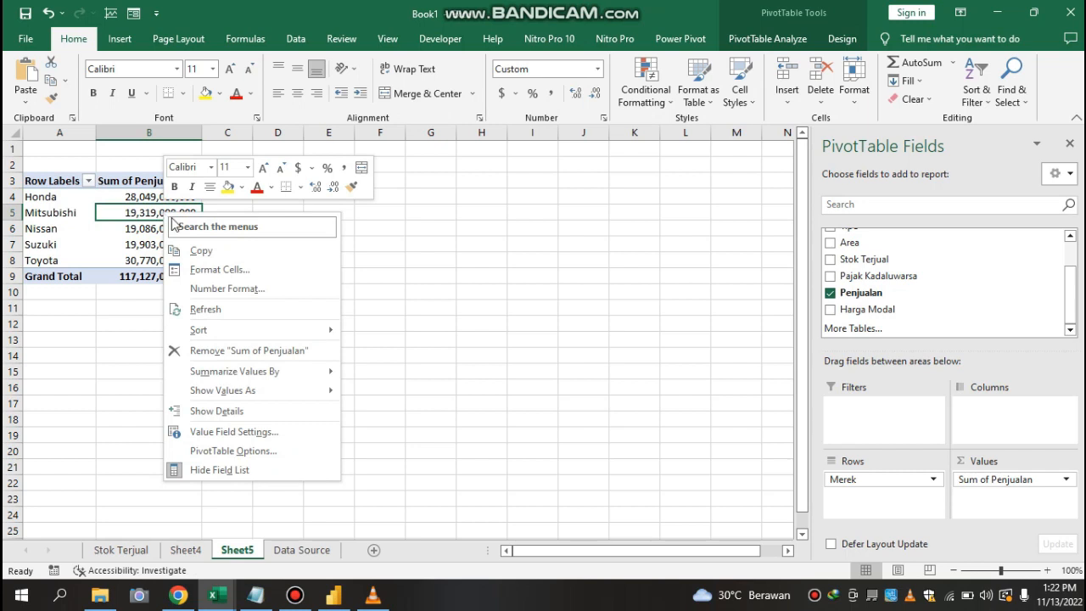
{"action": "mouse_move", "coordinate": [257, 393]}
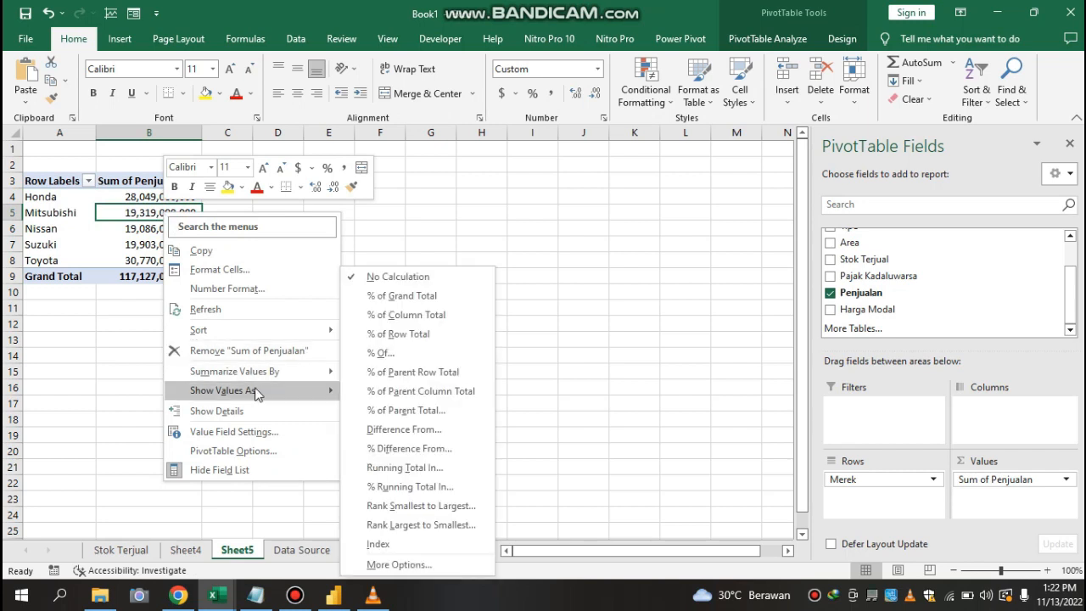
{"action": "left_click", "coordinate": [405, 299]}
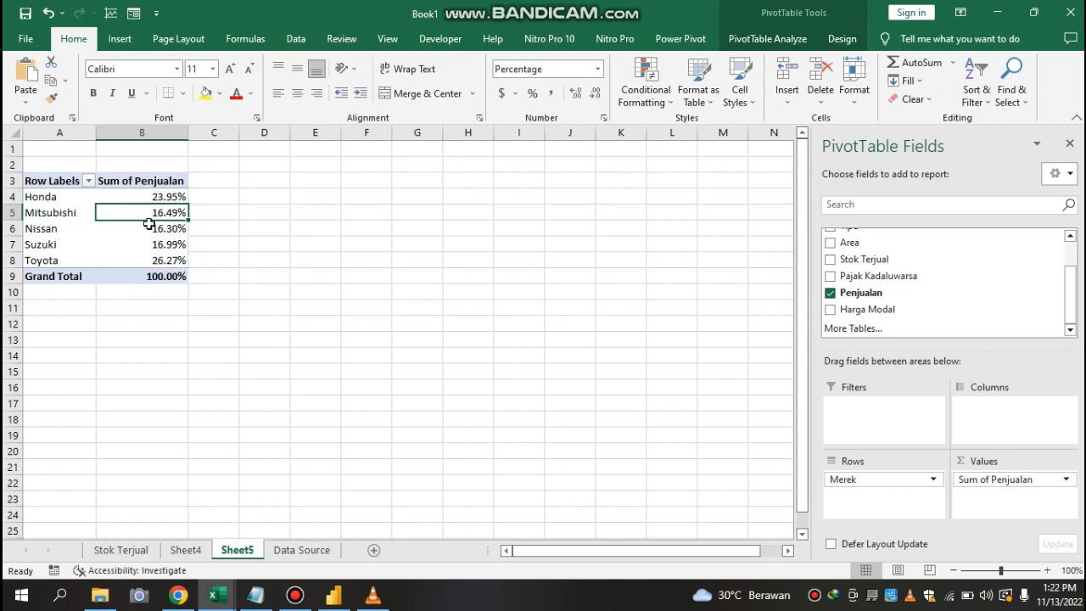
- Sort the brands by their Penjualan percentage from largest to smallest
{"action": "left_click", "coordinate": [119, 228]}
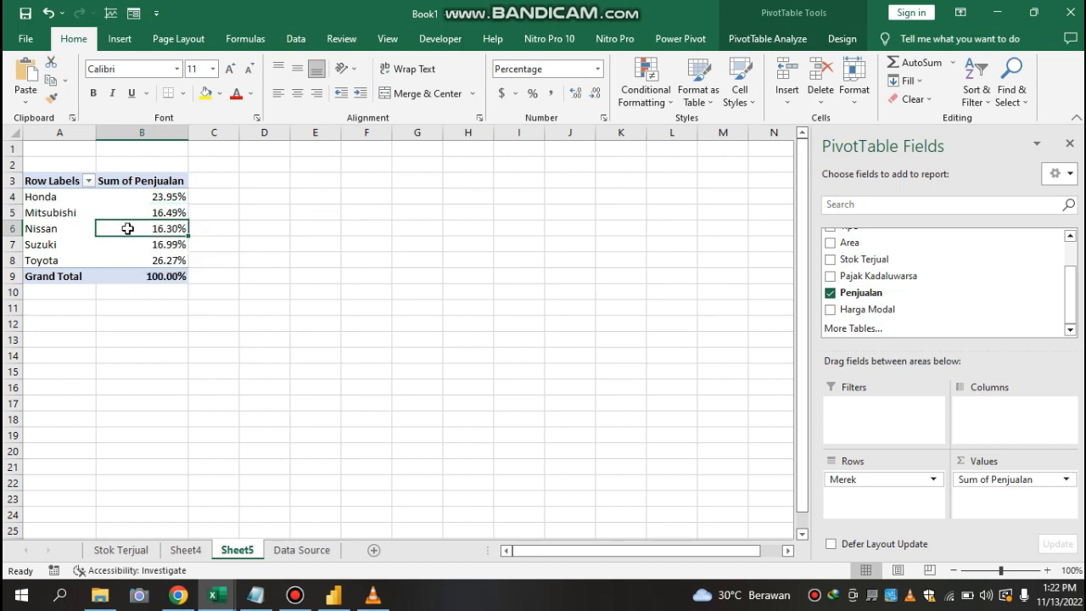
{"action": "left_click", "coordinate": [148, 199]}
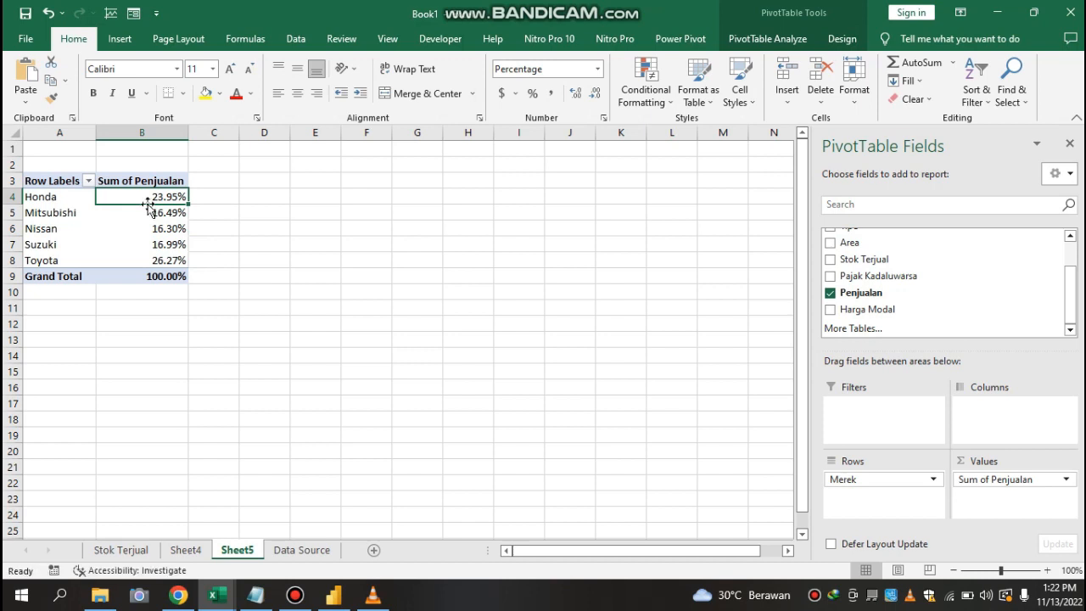
{"action": "left_click", "coordinate": [155, 228]}
{"action": "left_click", "coordinate": [174, 196]}
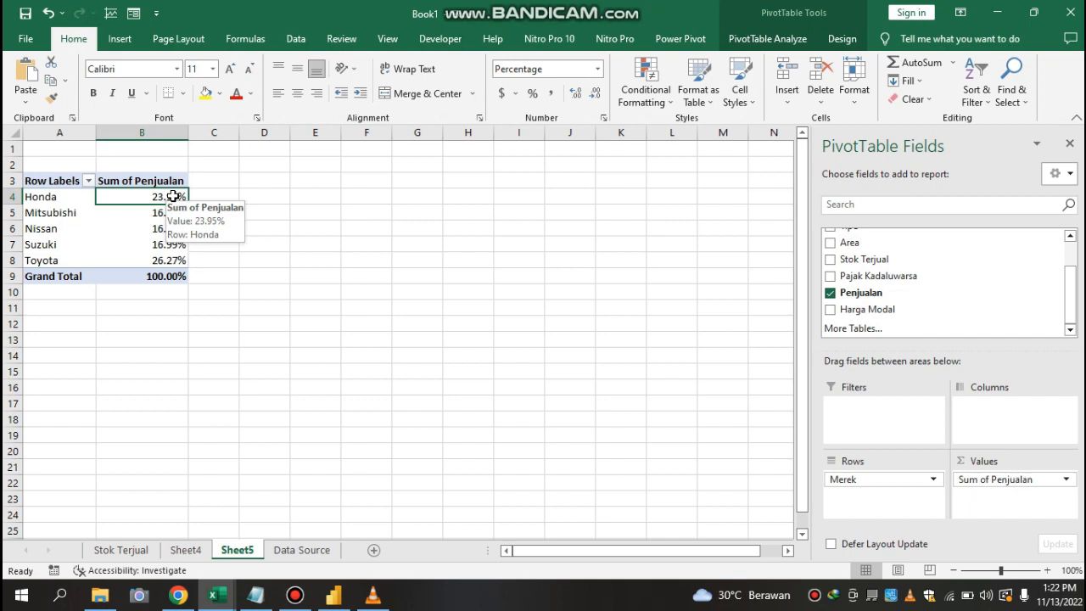
{"action": "right_click", "coordinate": [173, 196]}
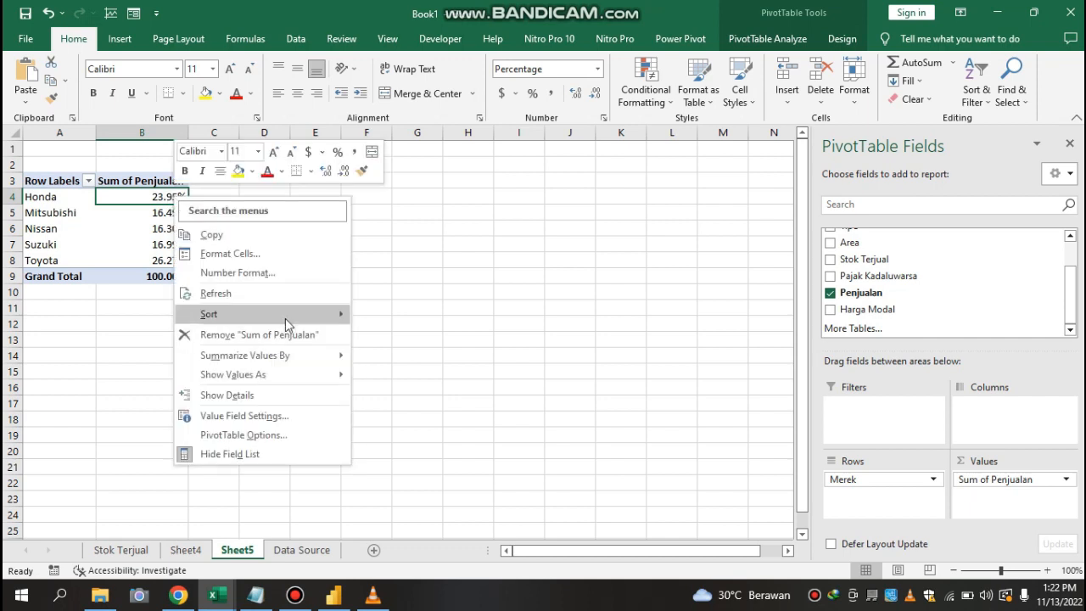
{"action": "mouse_move", "coordinate": [286, 317]}
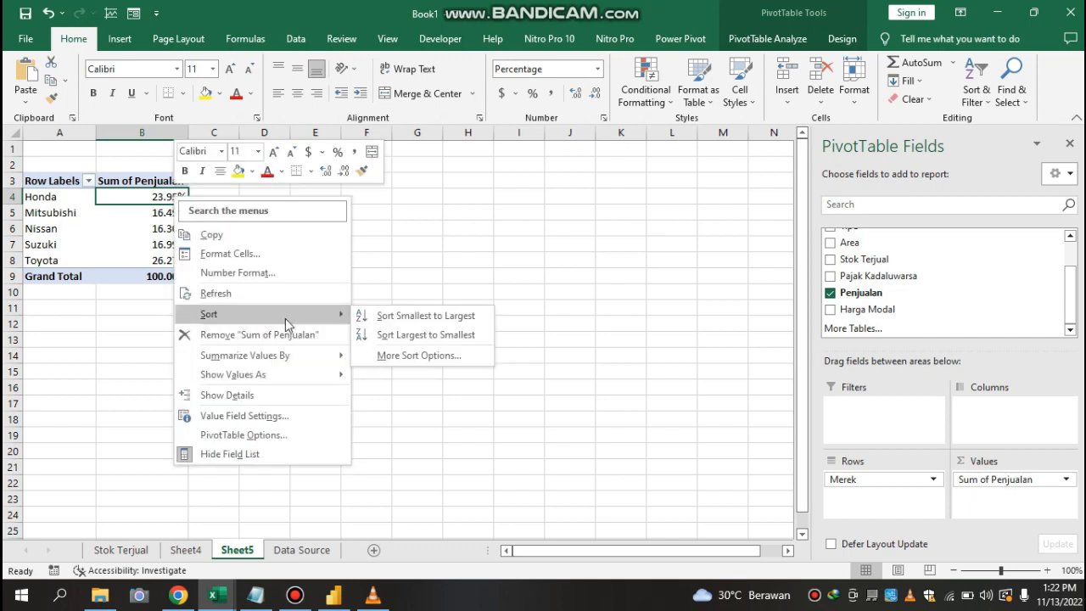
{"action": "left_click", "coordinate": [408, 339]}
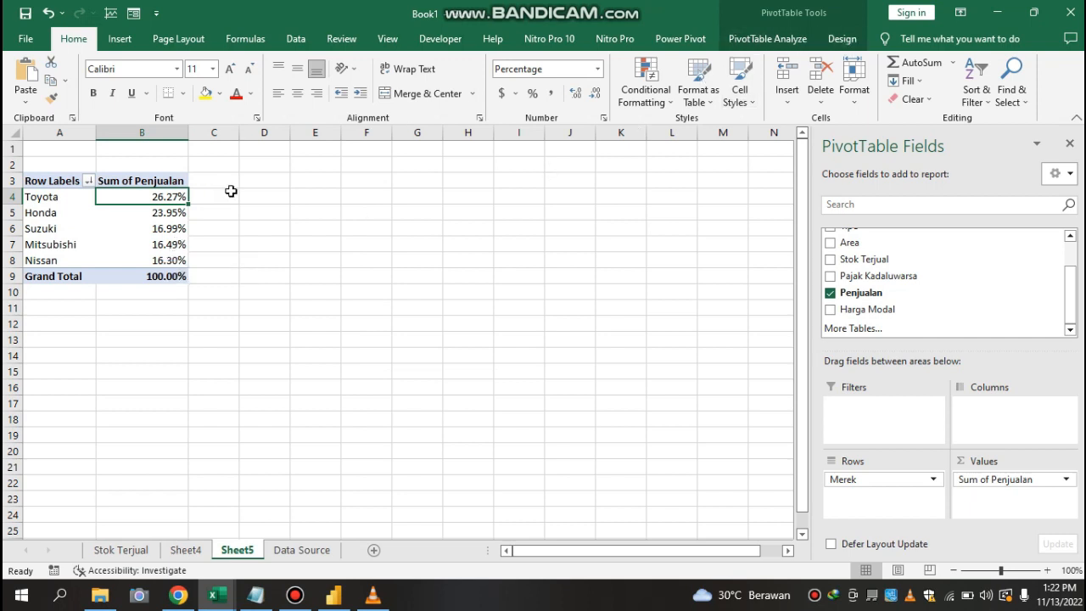
- Insert a Pie PivotChart of the Penjualan percentage per brand
{"action": "left_click", "coordinate": [755, 39]}
{"action": "left_click", "coordinate": [848, 85]}
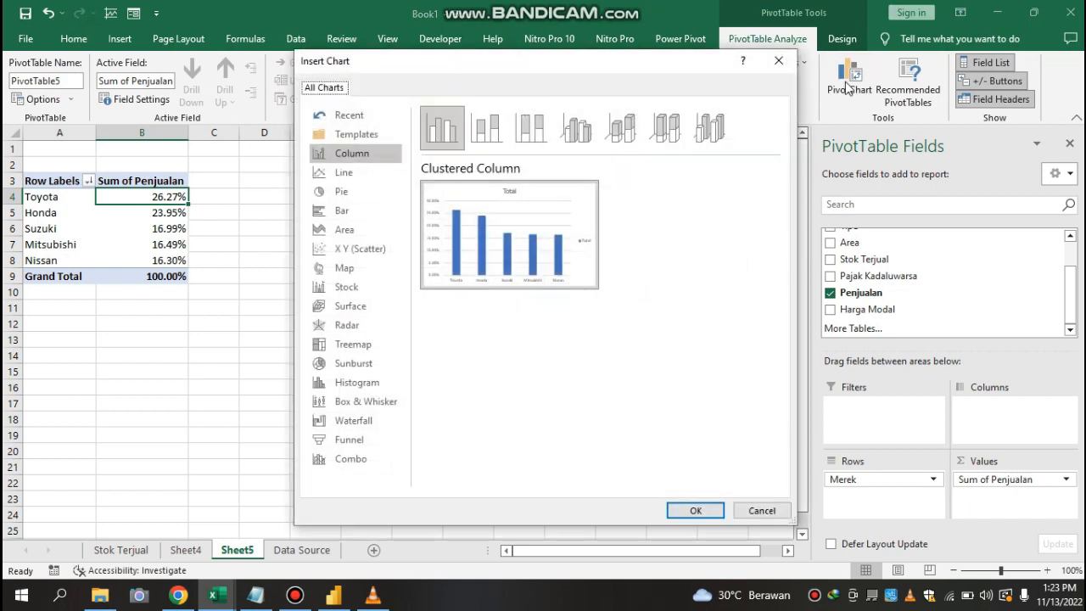
{"action": "left_click", "coordinate": [378, 193]}
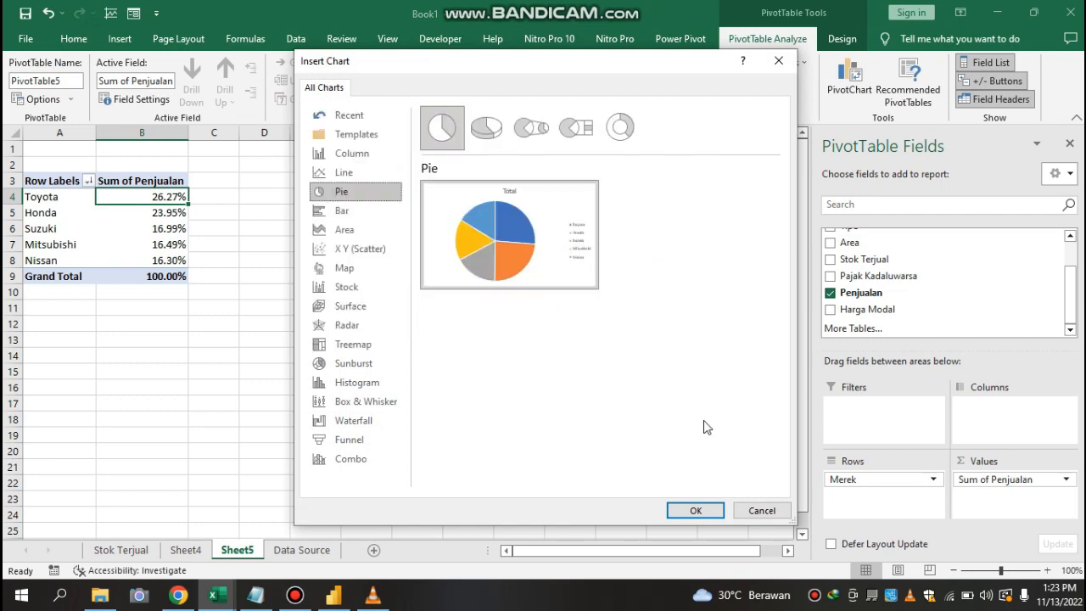
{"action": "left_click", "coordinate": [694, 509]}
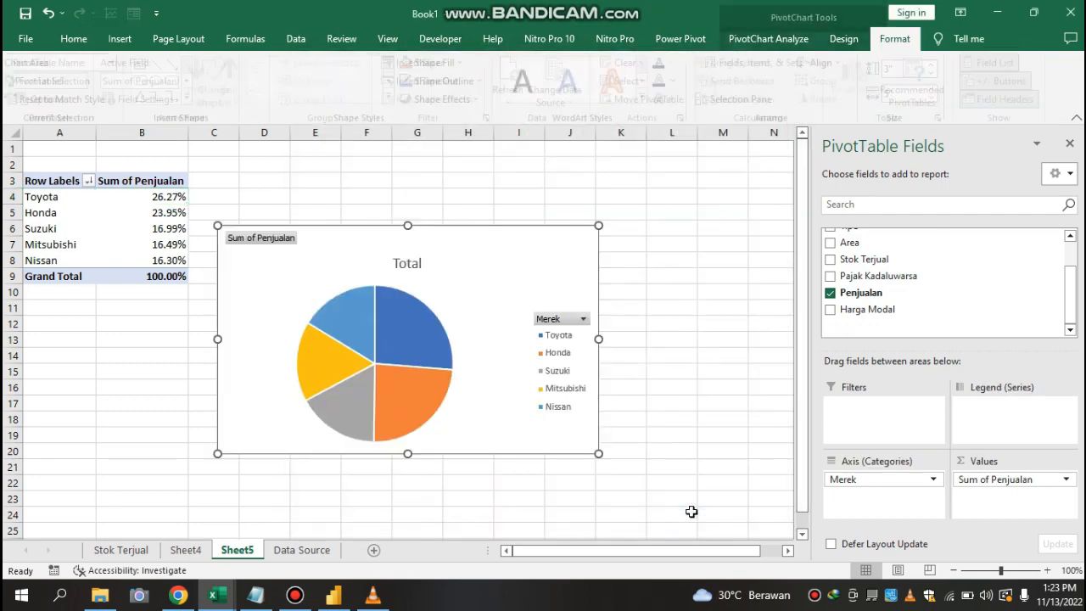
- Hide the value field buttons on the pie chart and change its title to "Presentase Penjualan"
{"action": "right_click", "coordinate": [244, 238]}
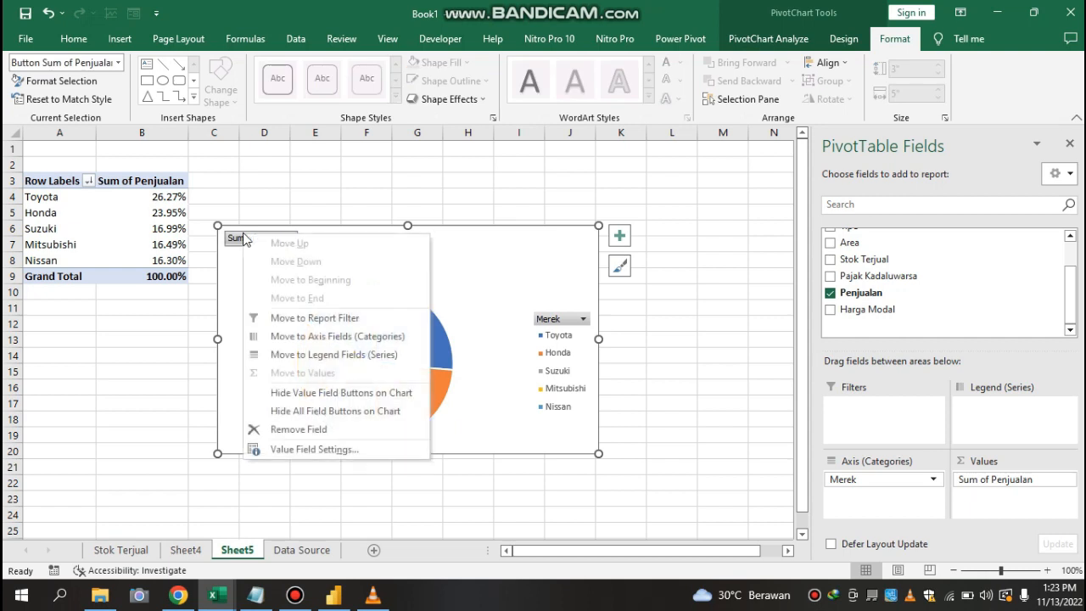
{"action": "left_click", "coordinate": [345, 393]}
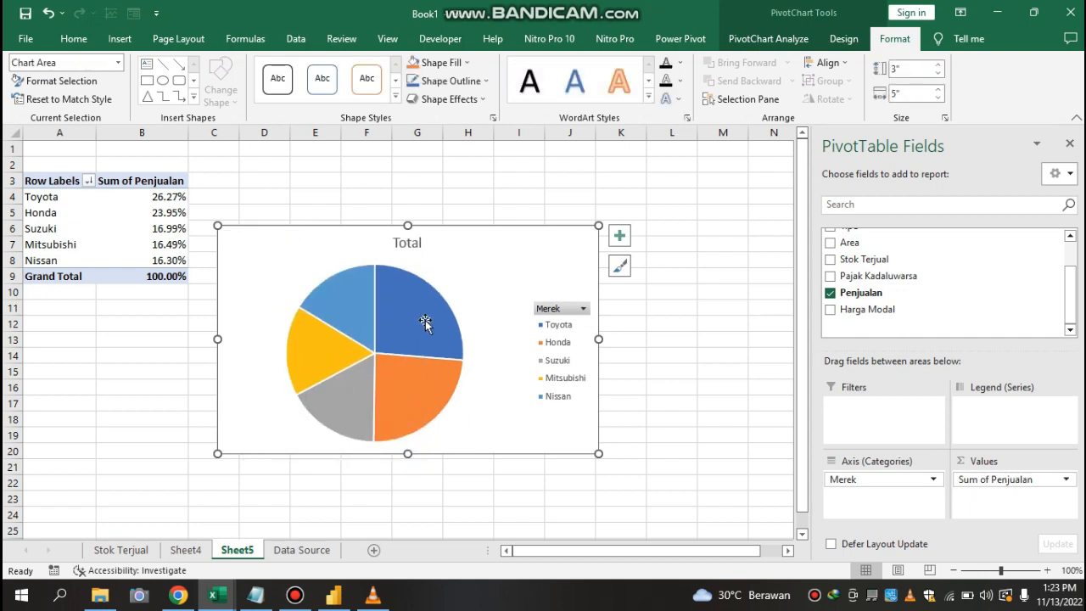
{"action": "left_click", "coordinate": [418, 245]}
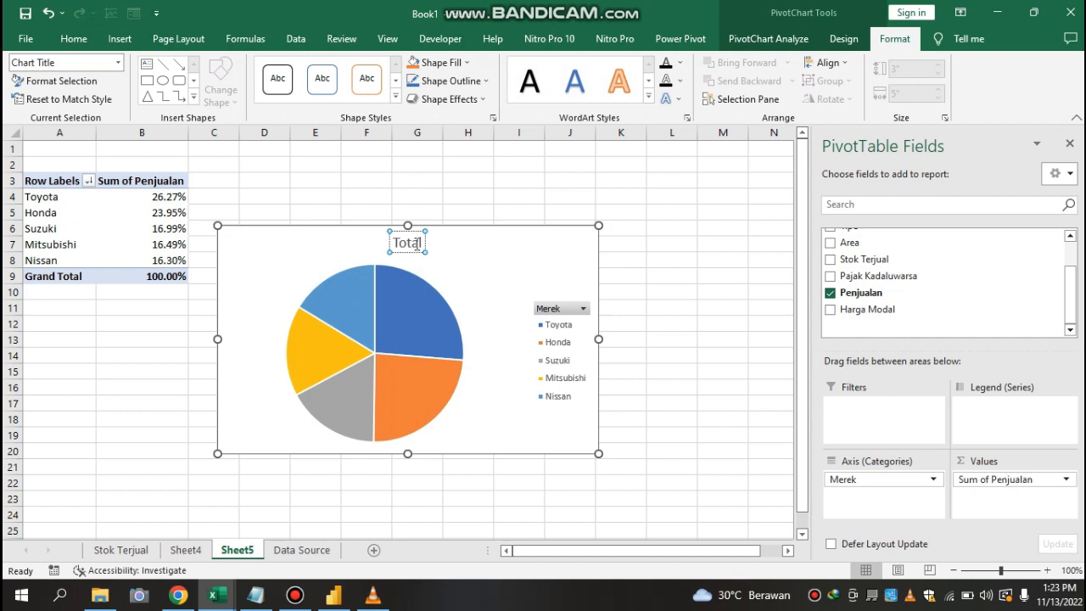
{"action": "key", "text": "BackSpace"}
{"action": "key", "text": "BackSpace"}
{"action": "key", "text": "BackSpace"}
{"action": "key", "text": "BackSpace"}
{"action": "key", "text": "BackSpace"}
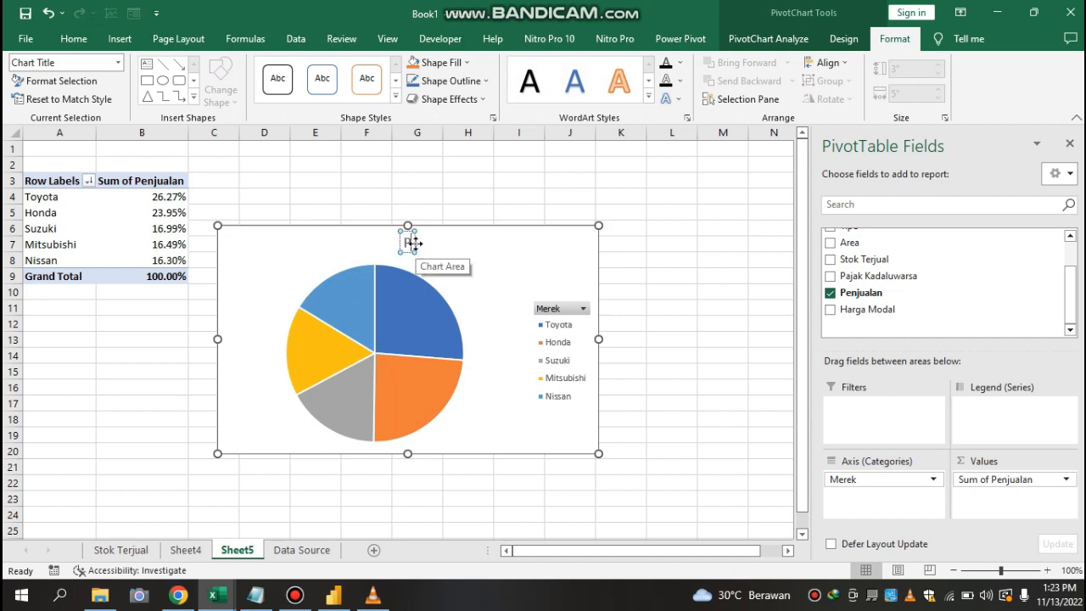
{"action": "type", "text": "Presentas"}
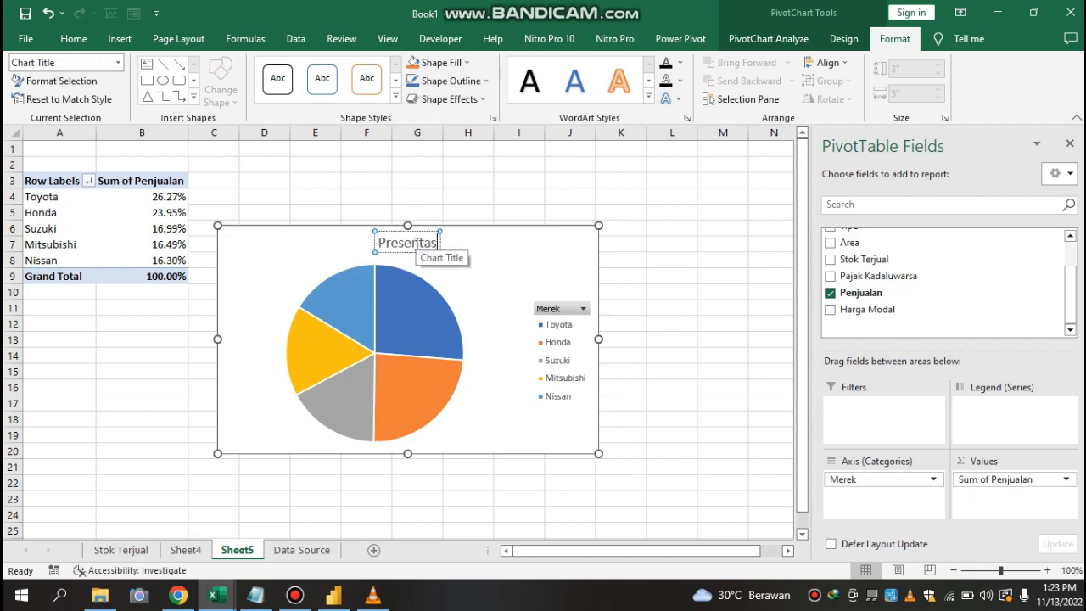
{"action": "type", "text": "e Penjualan"}
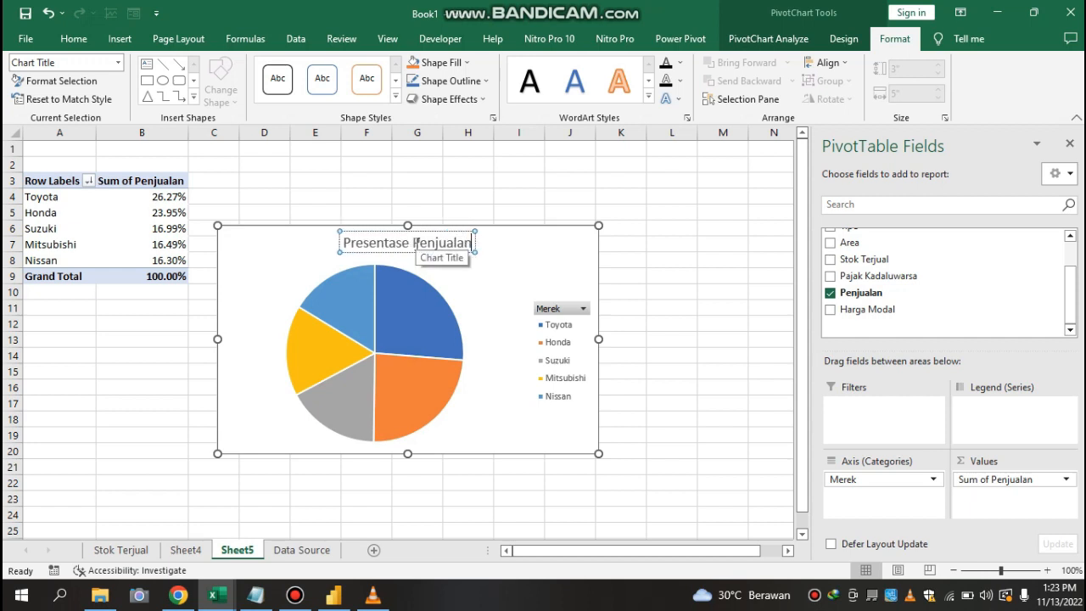
- Make the "Presentase Penjualan" chart title bold and black
{"action": "triple_click", "coordinate": [415, 242]}
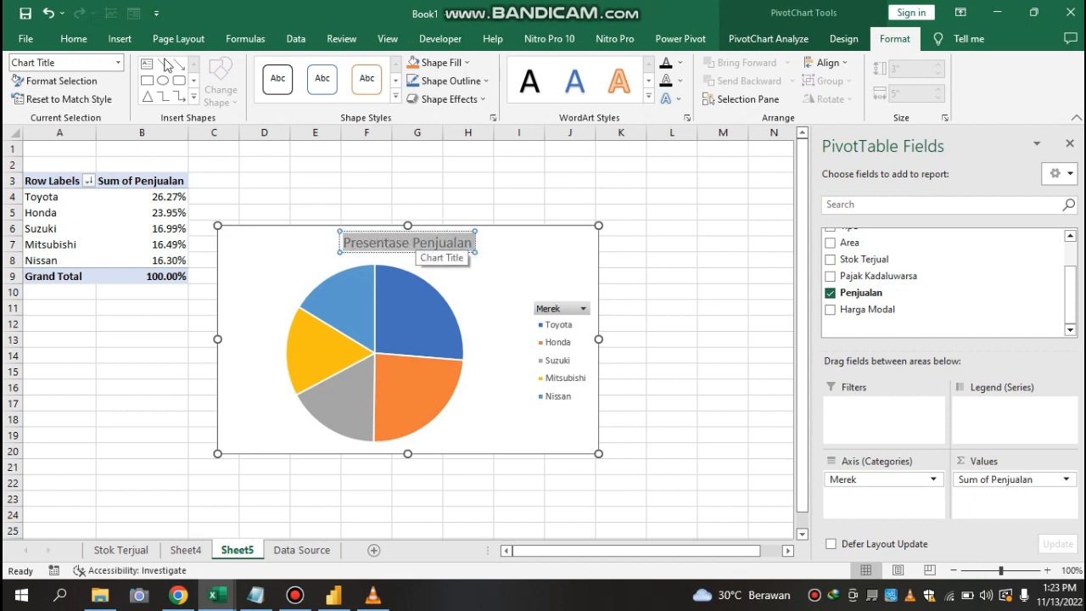
{"action": "left_click", "coordinate": [75, 39]}
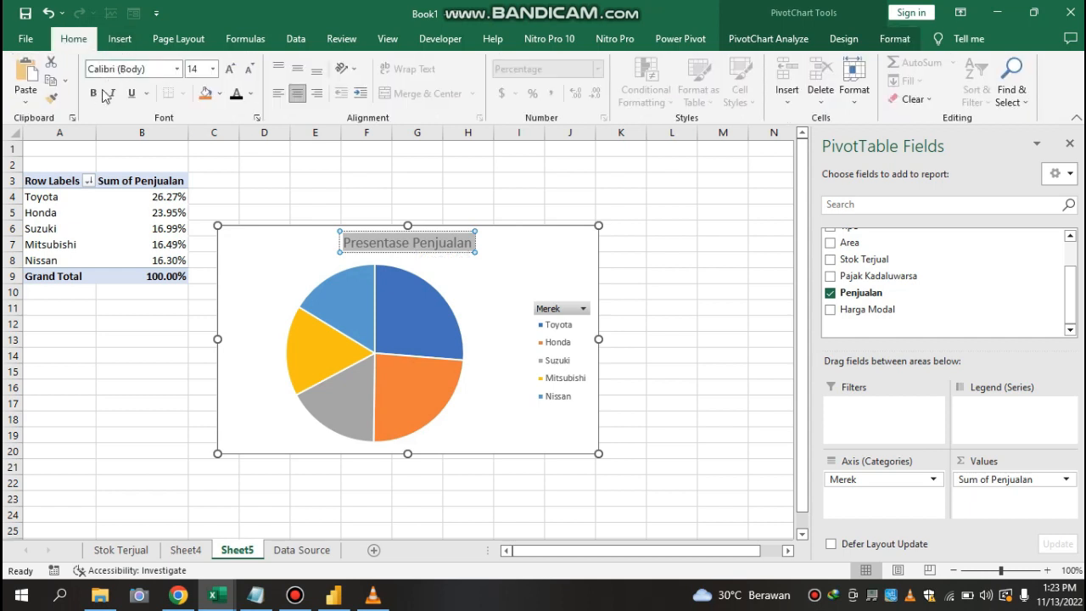
{"action": "left_click", "coordinate": [94, 93]}
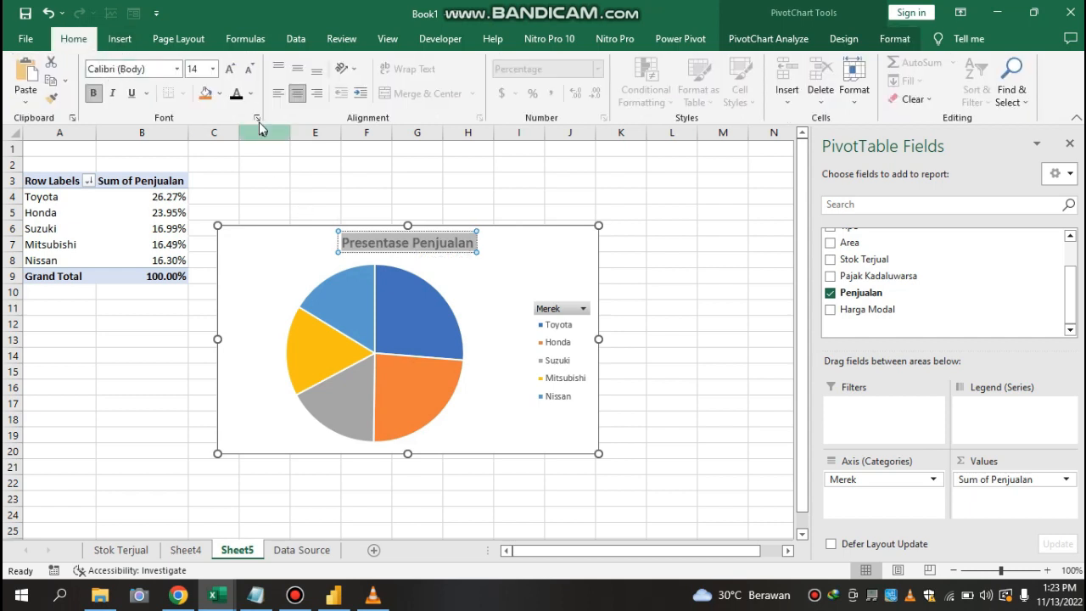
{"action": "left_click", "coordinate": [237, 95]}
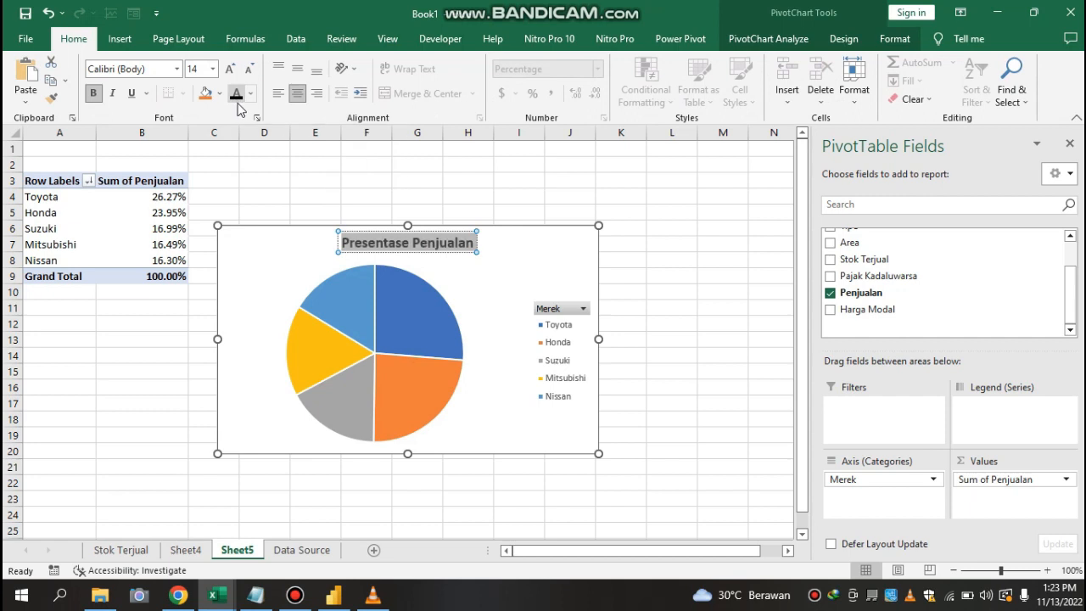
- Place the pie chart's legend at the bottom of the chart
{"action": "left_click", "coordinate": [582, 310]}
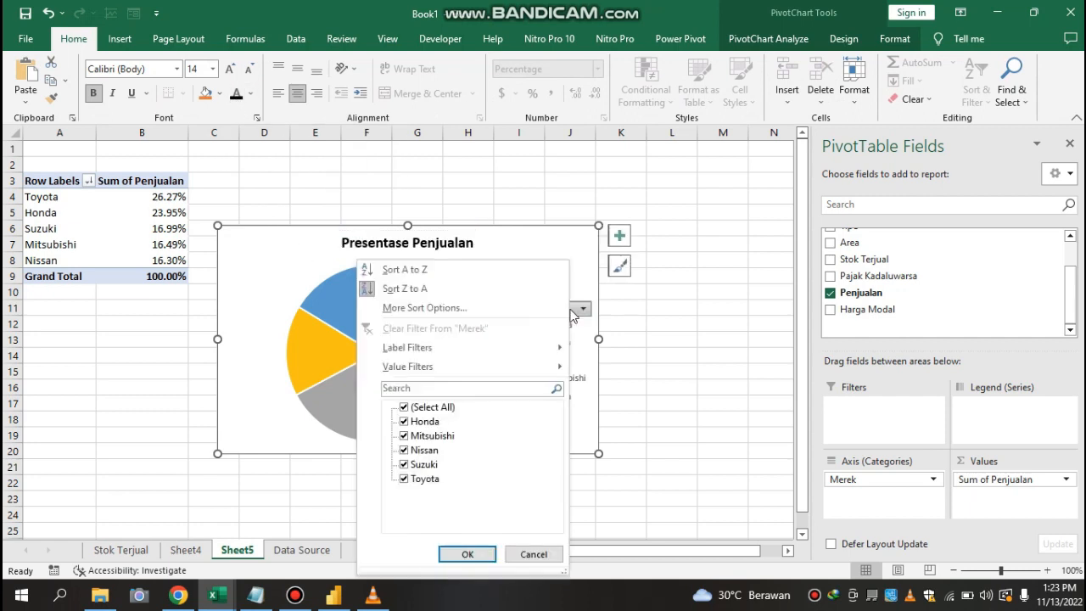
{"action": "left_click", "coordinate": [620, 238]}
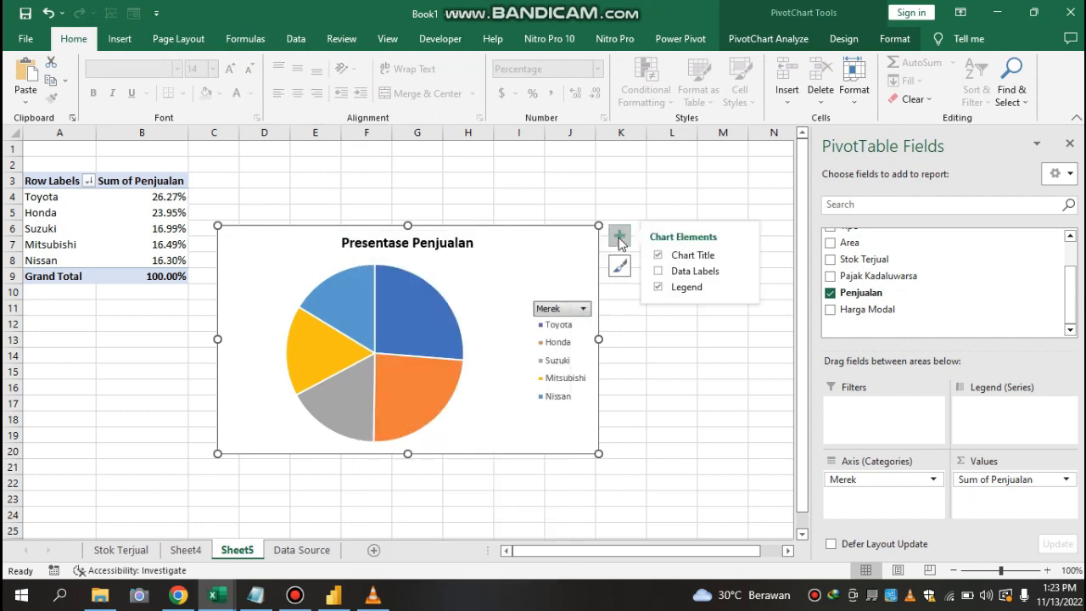
{"action": "left_click", "coordinate": [744, 288]}
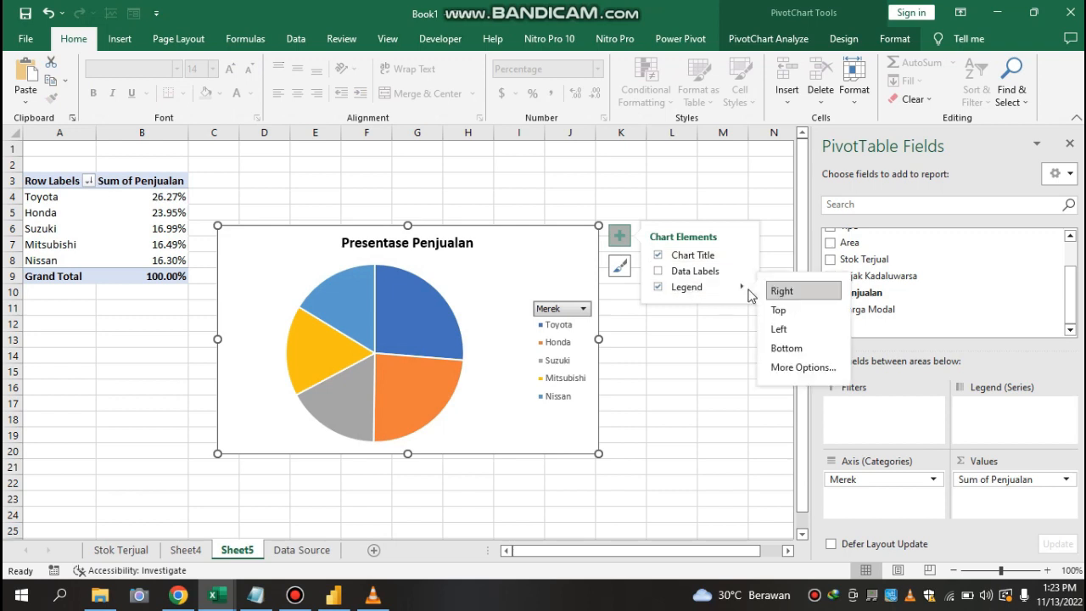
{"action": "left_click", "coordinate": [796, 348]}
- Apply the chart style with a dark grey background and percentage data labels to the pie chart
{"action": "left_click", "coordinate": [619, 266]}
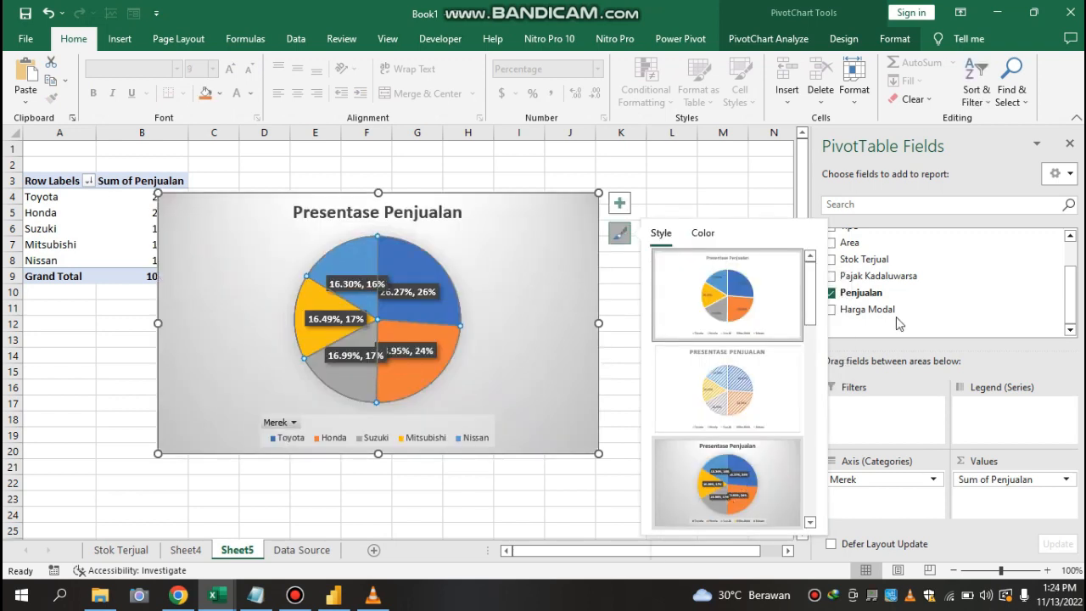
{"action": "scroll", "coordinate": [755, 331], "scroll_direction": "down", "scroll_amount": 2}
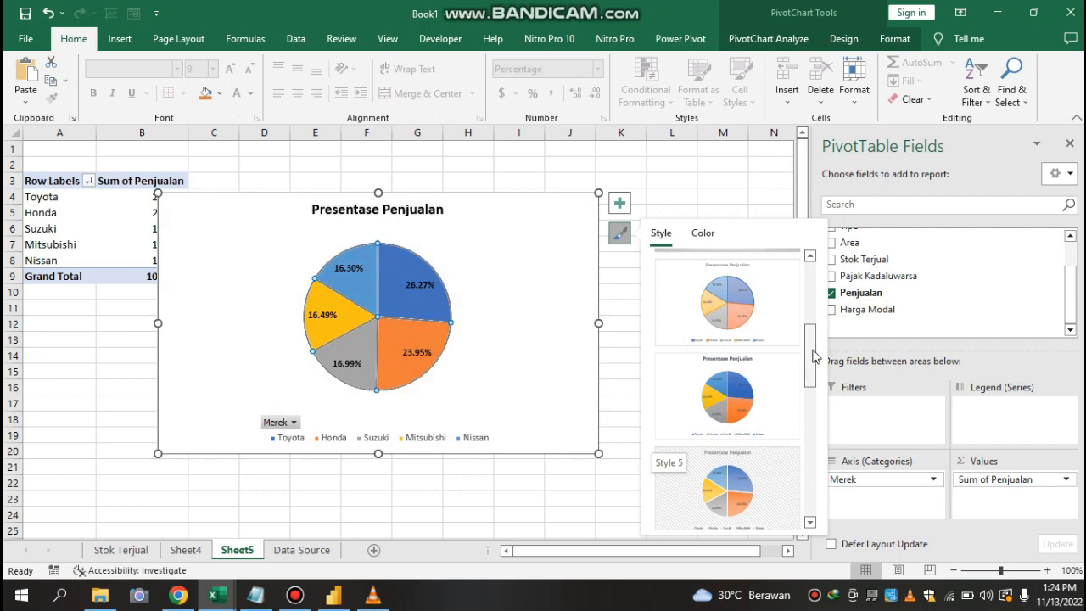
{"action": "left_click_drag", "start_coordinate": [813, 357], "coordinate": [815, 417]}
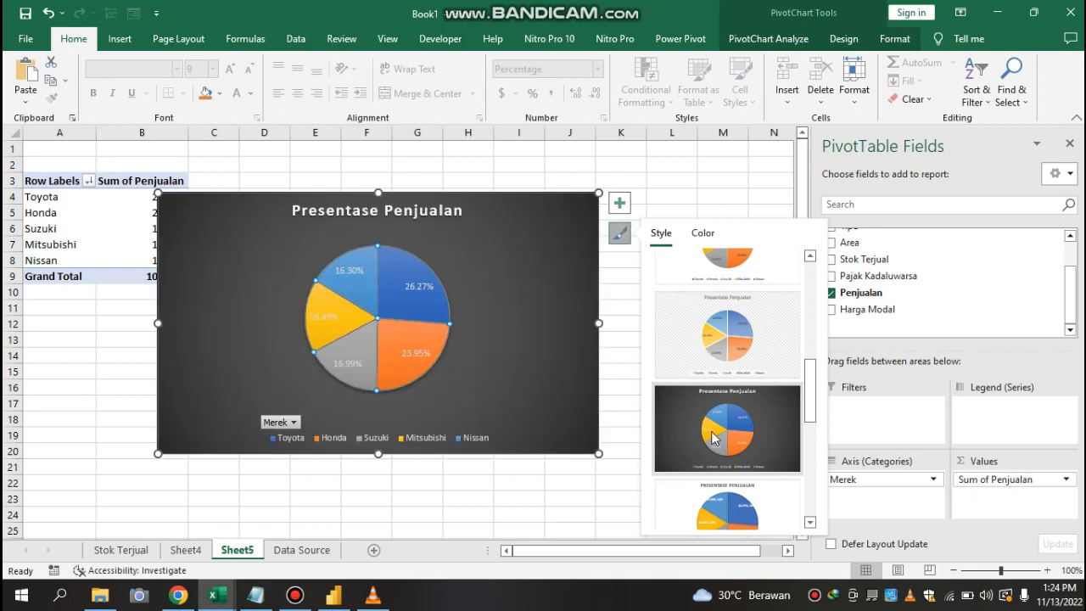
{"action": "left_click", "coordinate": [678, 445]}
- Make the pie's data labels bold with the Automatic black font color, and move the chart clear of the PivotTable
{"action": "left_click", "coordinate": [418, 286]}
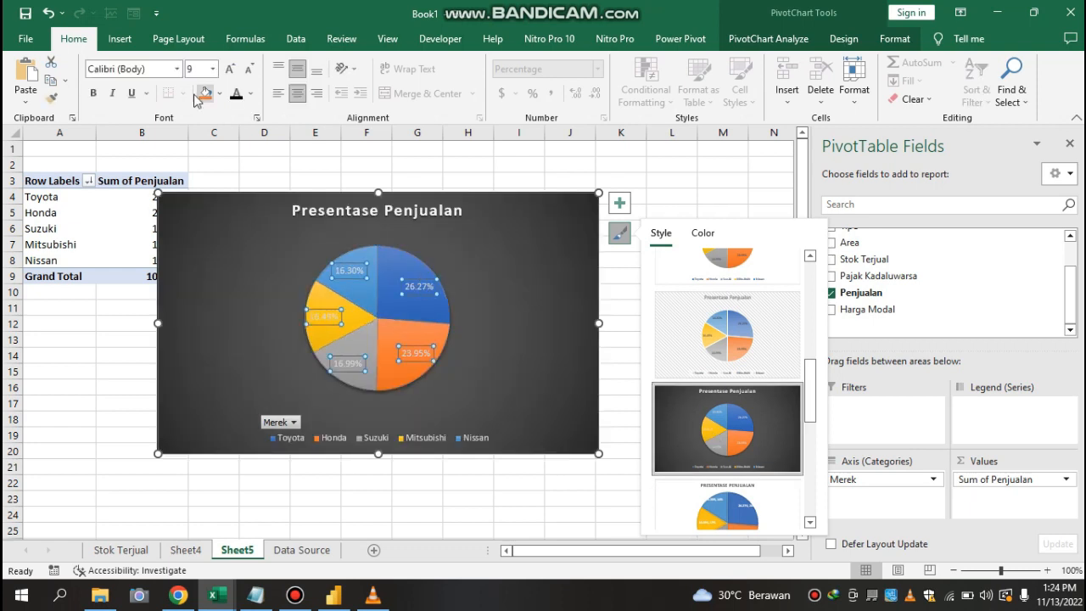
{"action": "left_click", "coordinate": [97, 93]}
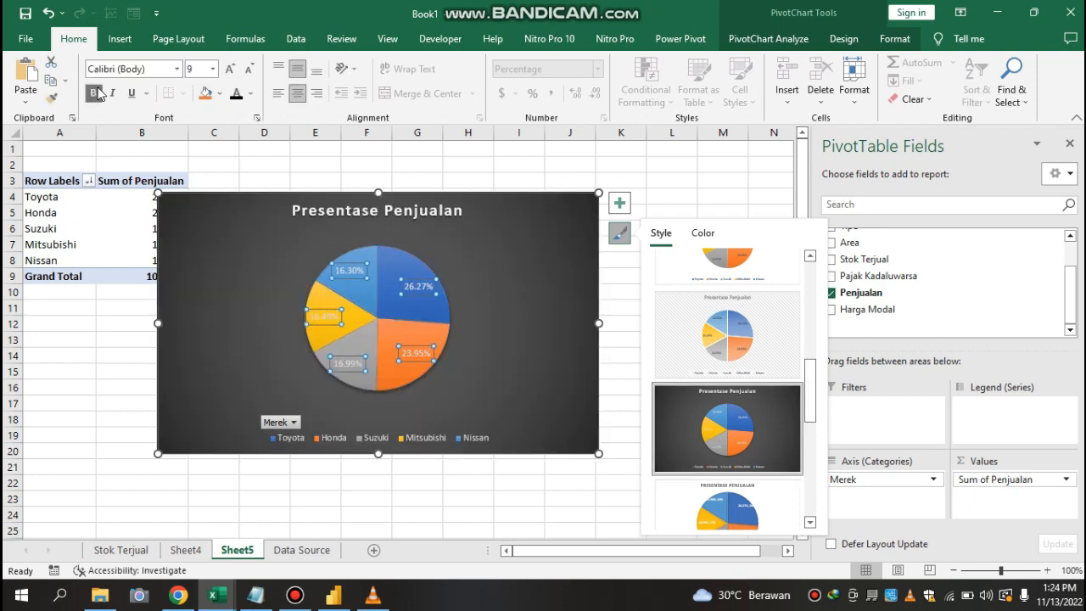
{"action": "left_click", "coordinate": [99, 93]}
{"action": "left_click", "coordinate": [98, 93]}
{"action": "left_click", "coordinate": [252, 93]}
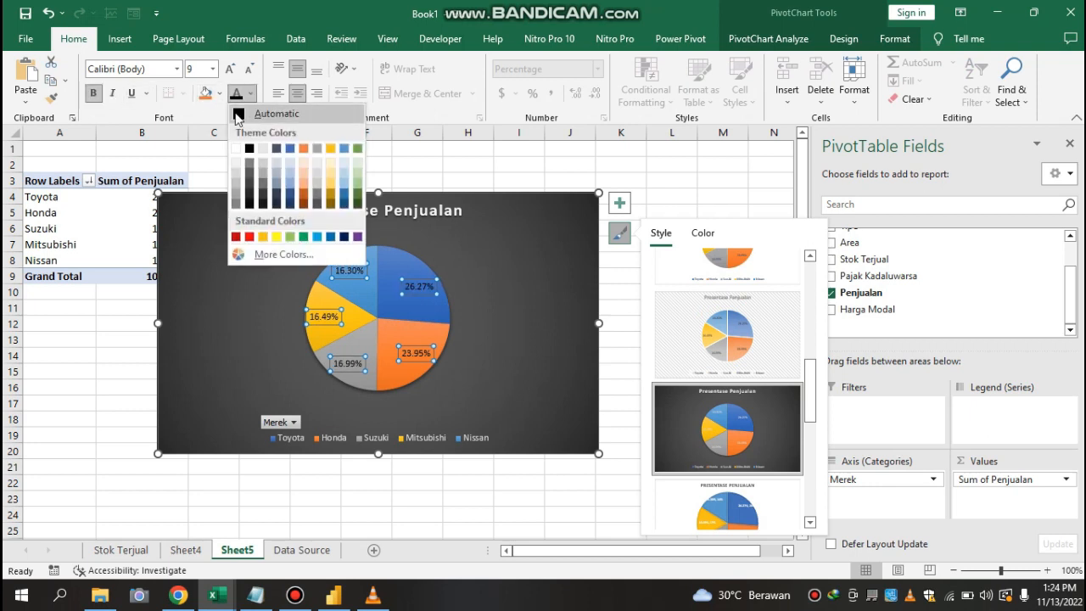
{"action": "left_click", "coordinate": [240, 115]}
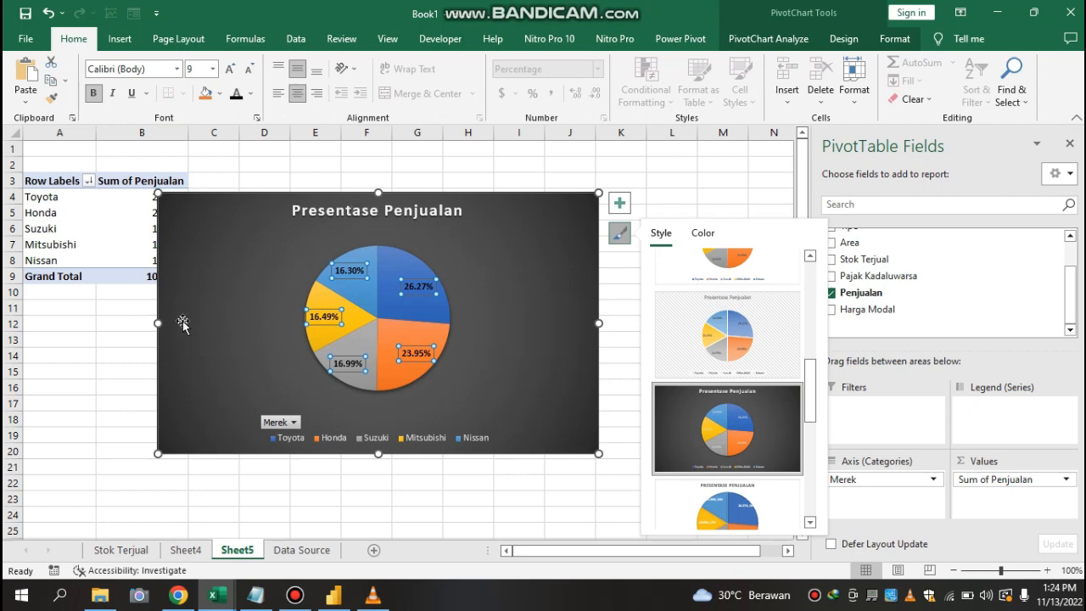
{"action": "left_click", "coordinate": [107, 352]}
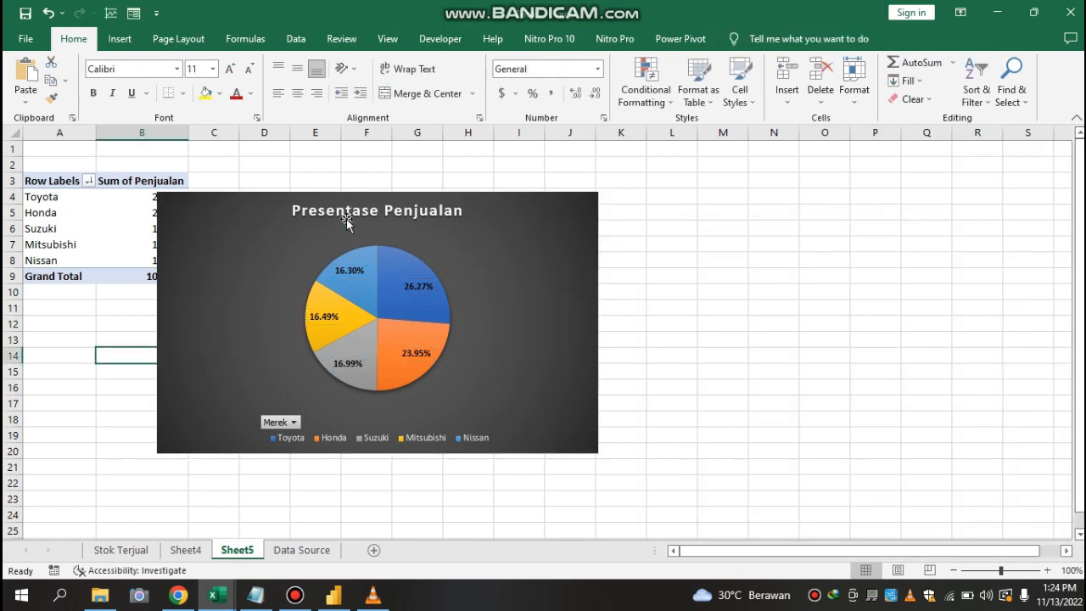
{"action": "left_click_drag", "start_coordinate": [222, 207], "coordinate": [294, 181]}
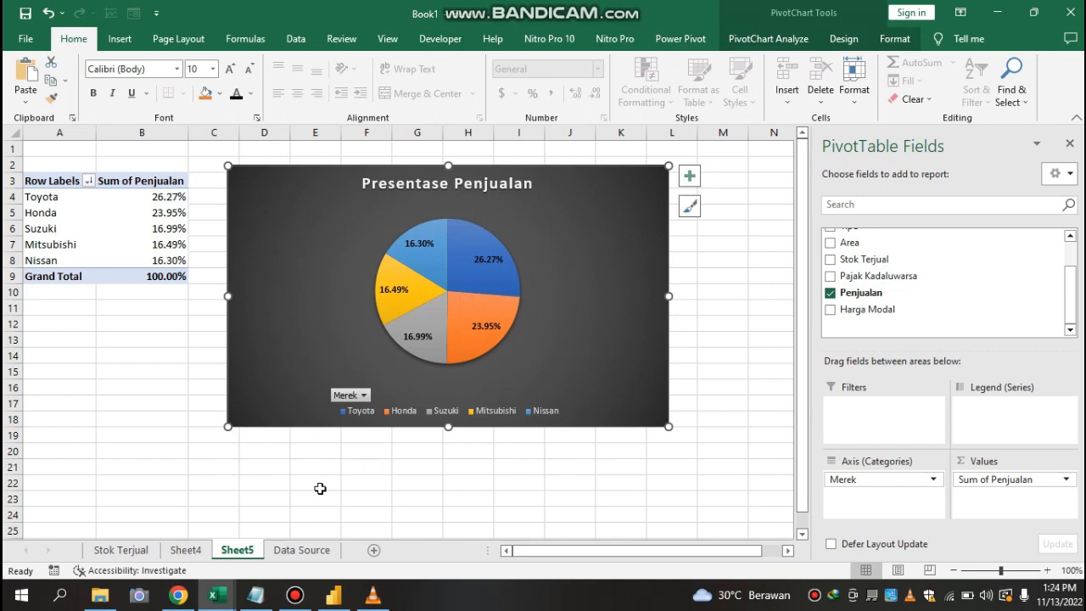
- Check the task list in Notepad for the next analysis to build after the sales percentage by brand
{"action": "left_click", "coordinate": [299, 559]}
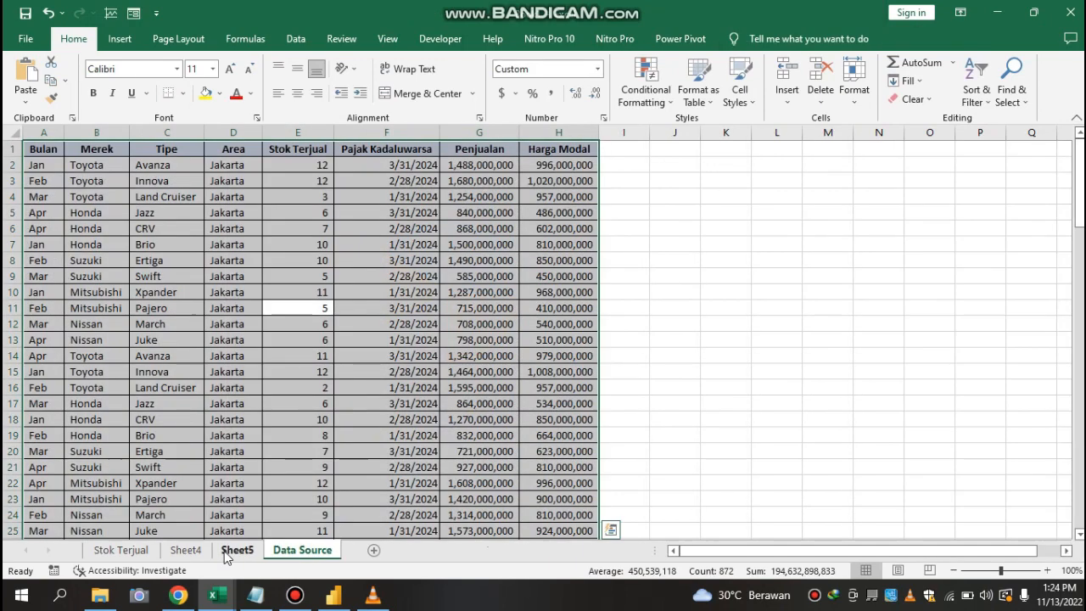
{"action": "left_click", "coordinate": [239, 552]}
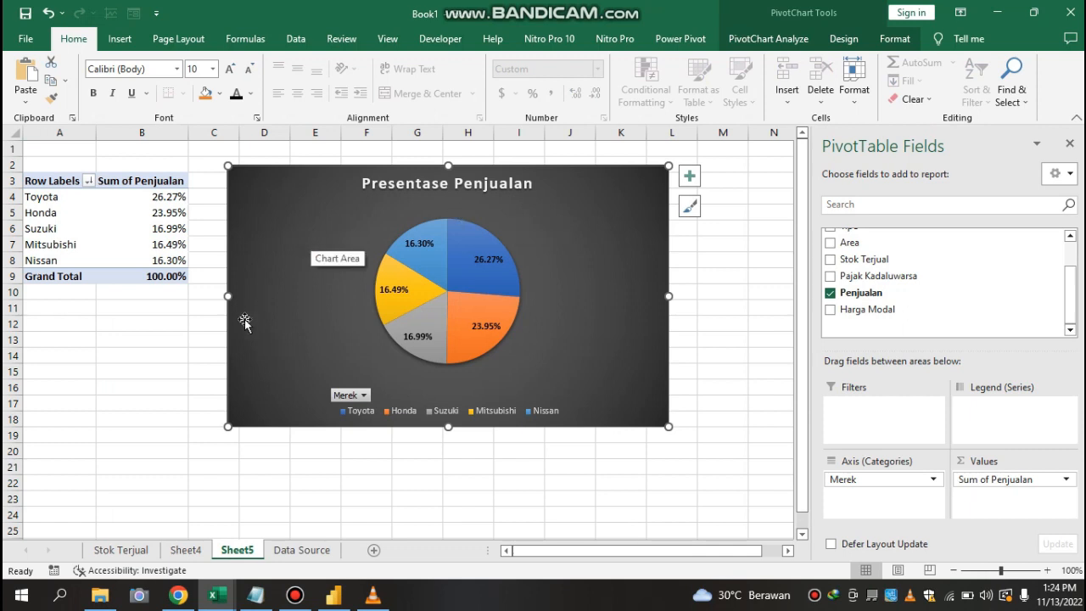
{"action": "key", "text": "alt+Tab"}
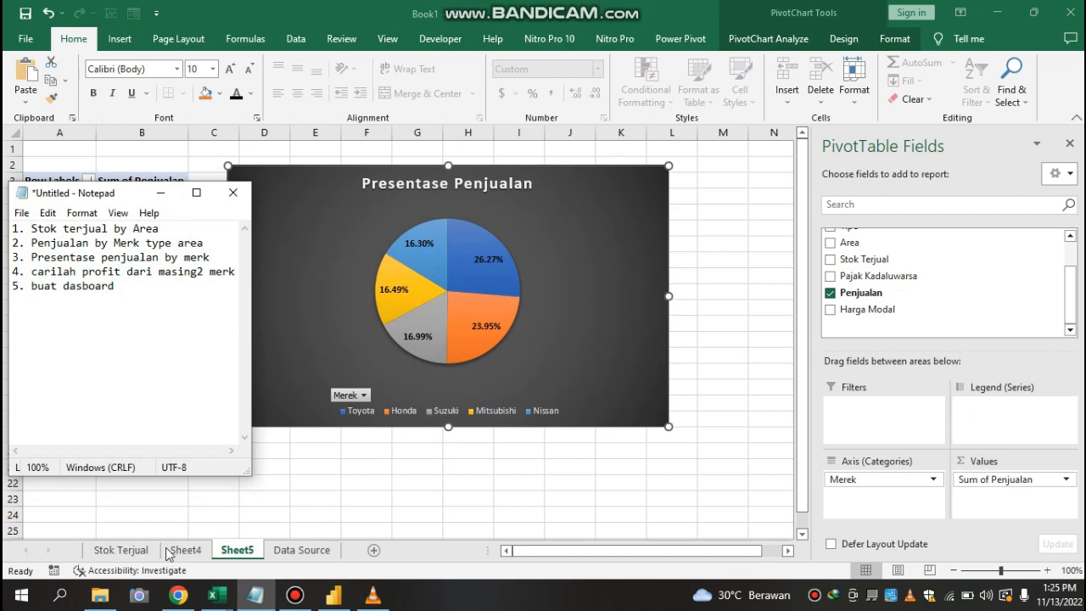
{"action": "left_click", "coordinate": [121, 551]}
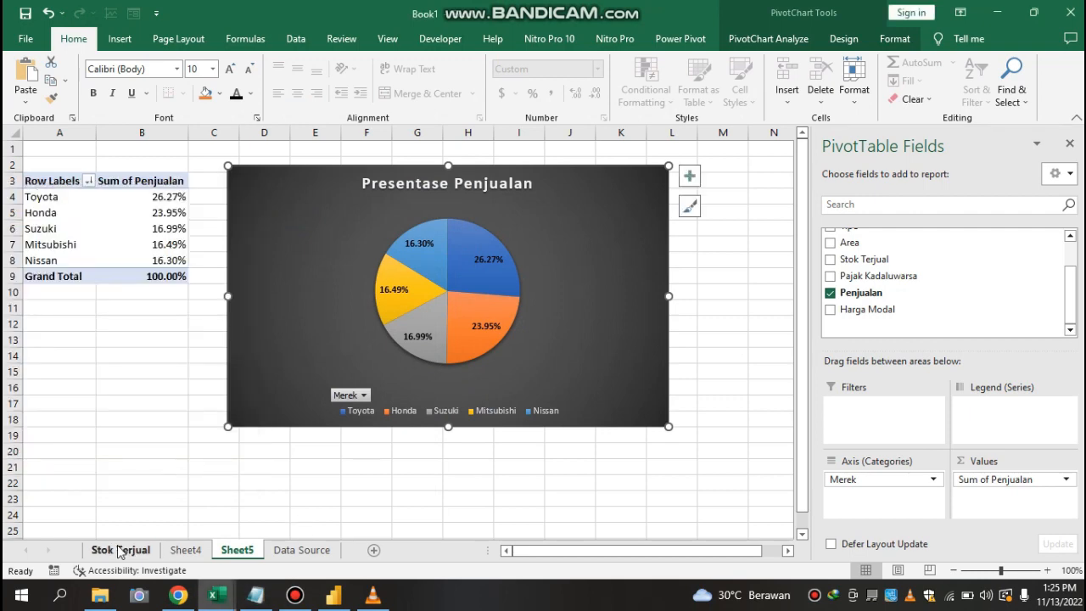
- Examine the column headers and the Penjualan and Harga Modal values on the Data Source sheet for the profit calculation
{"action": "left_click", "coordinate": [338, 548]}
{"action": "left_click", "coordinate": [337, 307]}
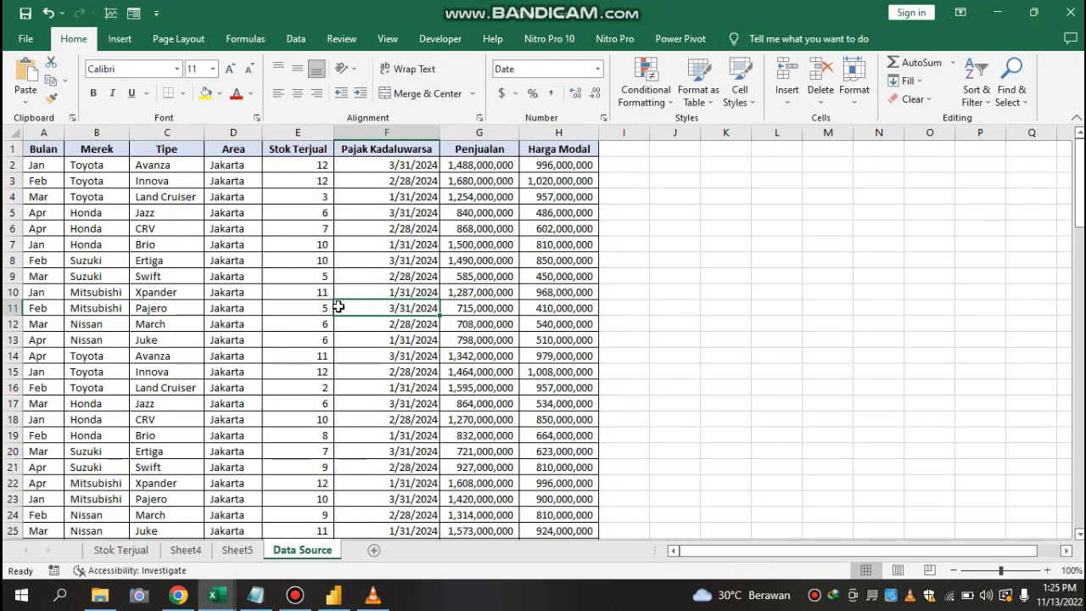
{"action": "key", "text": "Up"}
{"action": "key", "text": "Up"}
{"action": "key", "text": "ctrl+Up"}
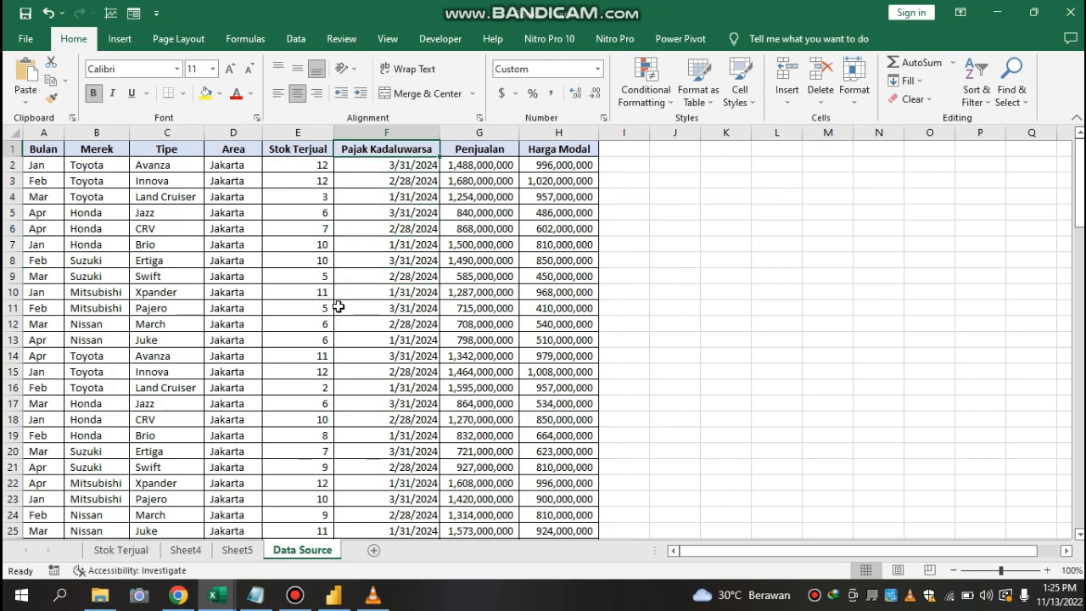
{"action": "key", "text": "Right"}
{"action": "key", "text": "Right"}
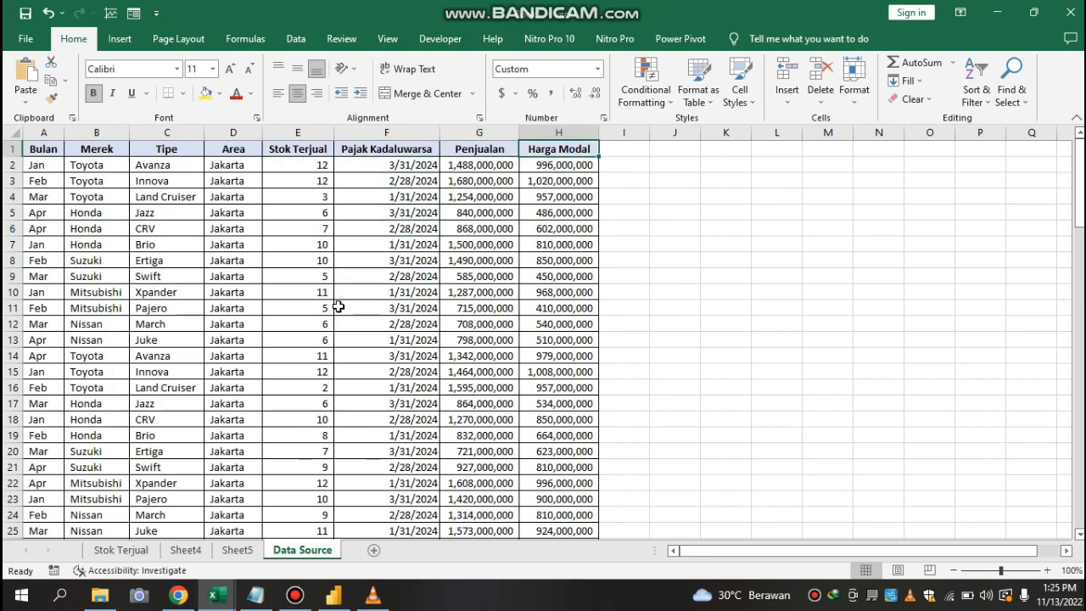
{"action": "key", "text": "Down"}
{"action": "key", "text": "Down"}
{"action": "key", "text": "Down"}
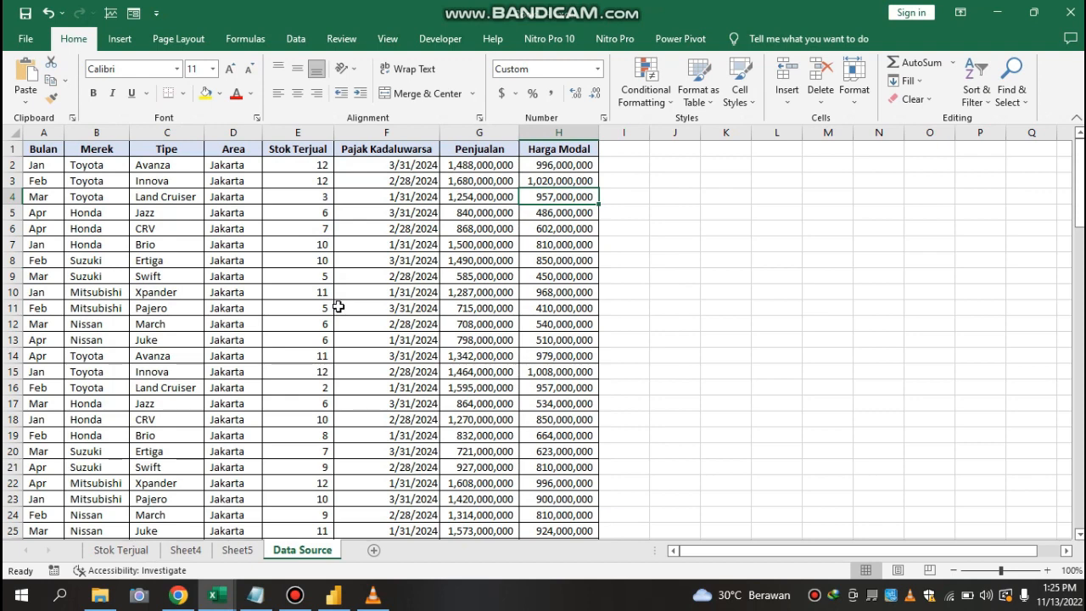
{"action": "key", "text": "Down"}
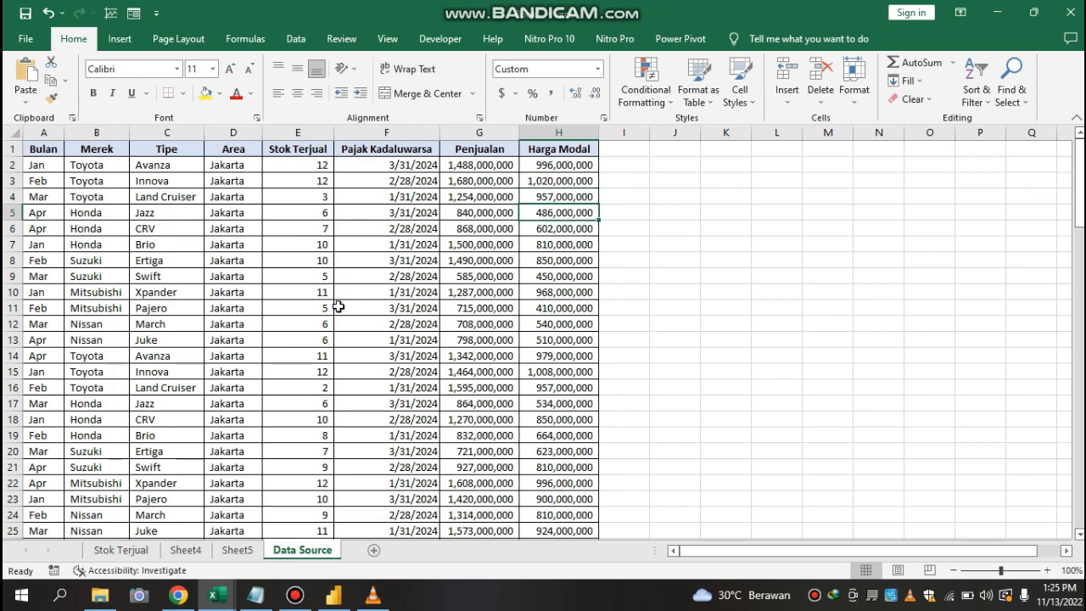
{"action": "key", "text": "Left"}
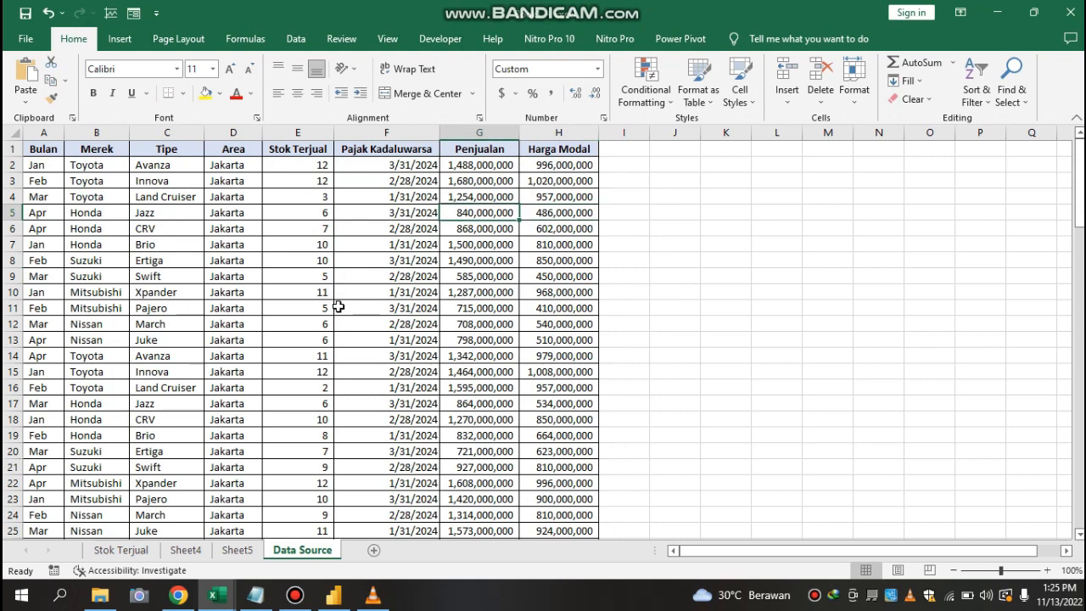
{"action": "key", "text": "Down"}
{"action": "key", "text": "Left"}
{"action": "key", "text": "Down"}
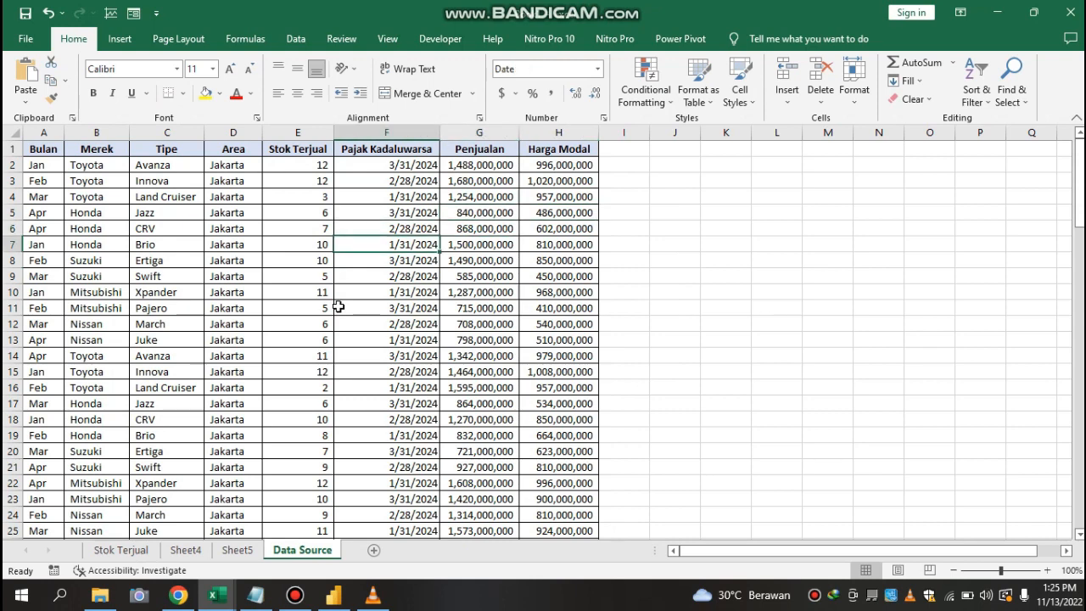
{"action": "key", "text": "Down"}
{"action": "key", "text": "Down"}
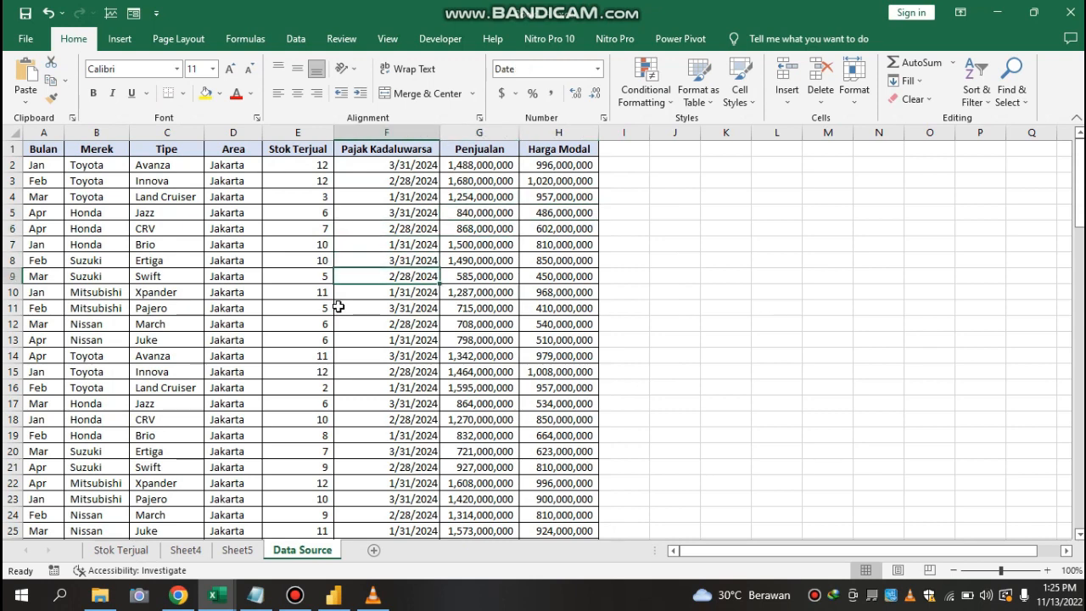
{"action": "key", "text": "Left"}
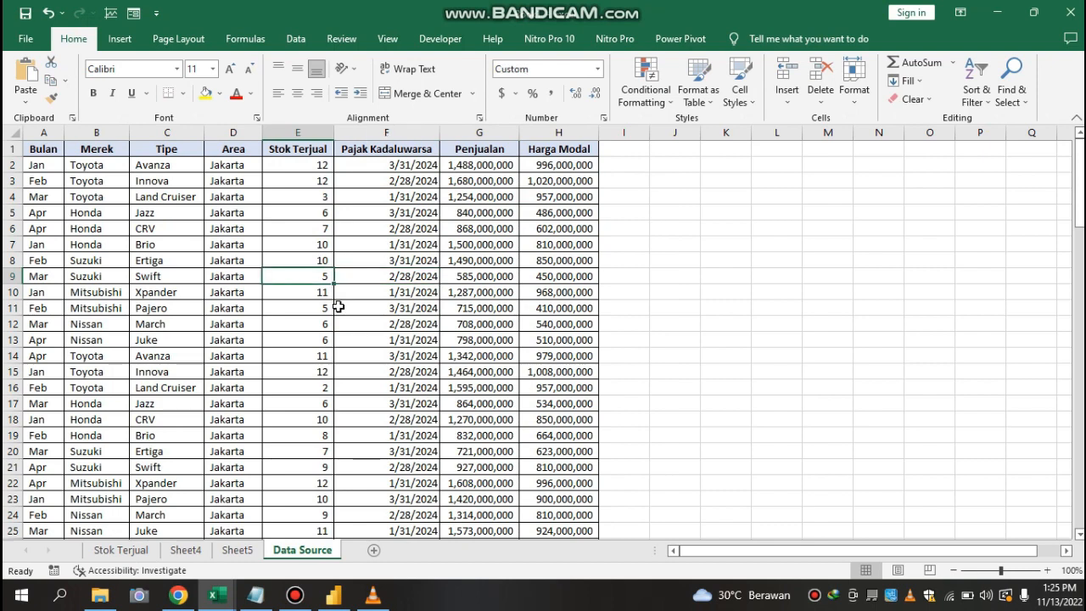
{"action": "key", "text": "Down"}
{"action": "key", "text": "Left"}
{"action": "key", "text": "Left"}
{"action": "key", "text": "Right"}
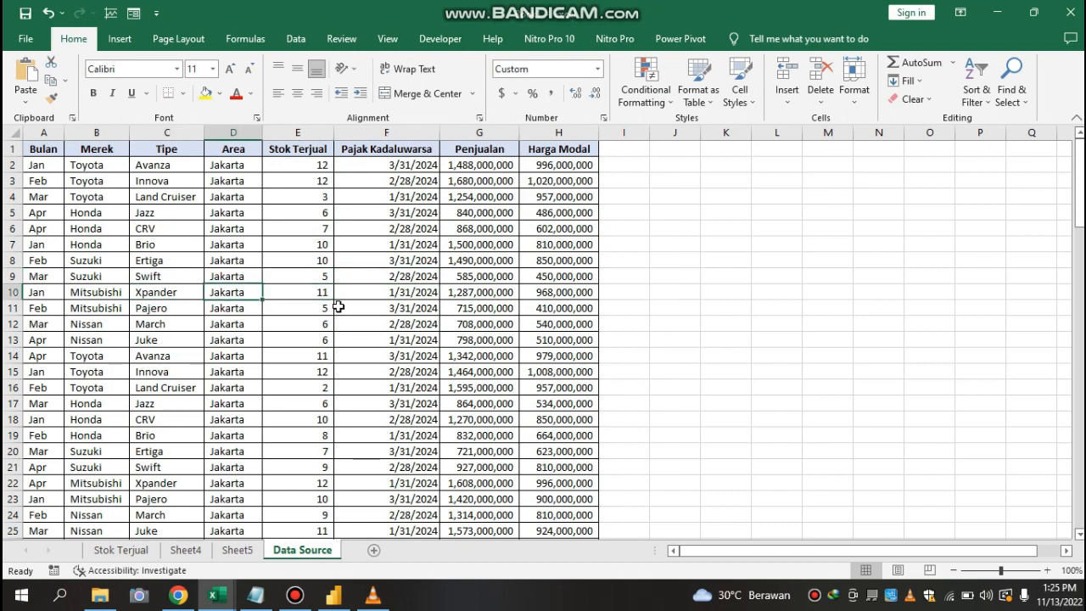
{"action": "key", "text": "Right"}
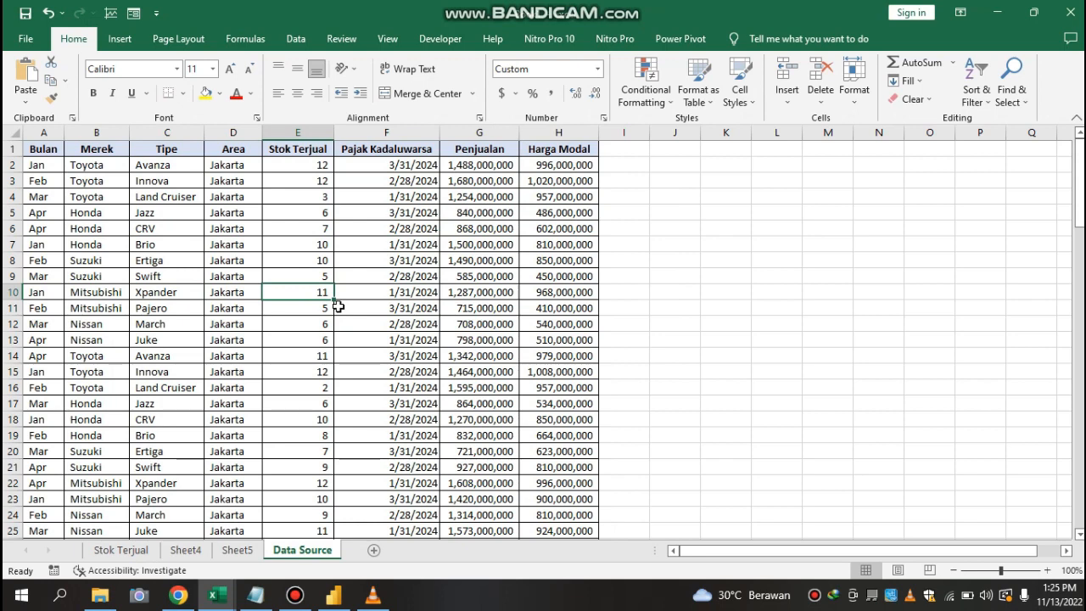
- Create a PivotTable on a new worksheet from the entire Data Source table, range A1:H109
{"action": "key", "text": "ctrl+a"}
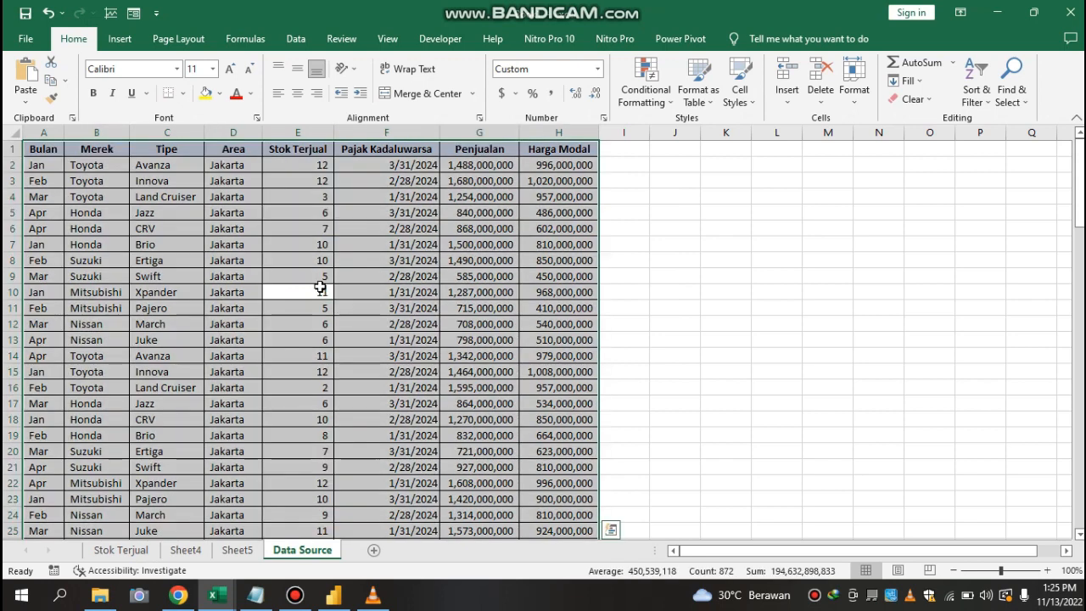
{"action": "left_click", "coordinate": [119, 38]}
{"action": "left_click", "coordinate": [31, 78]}
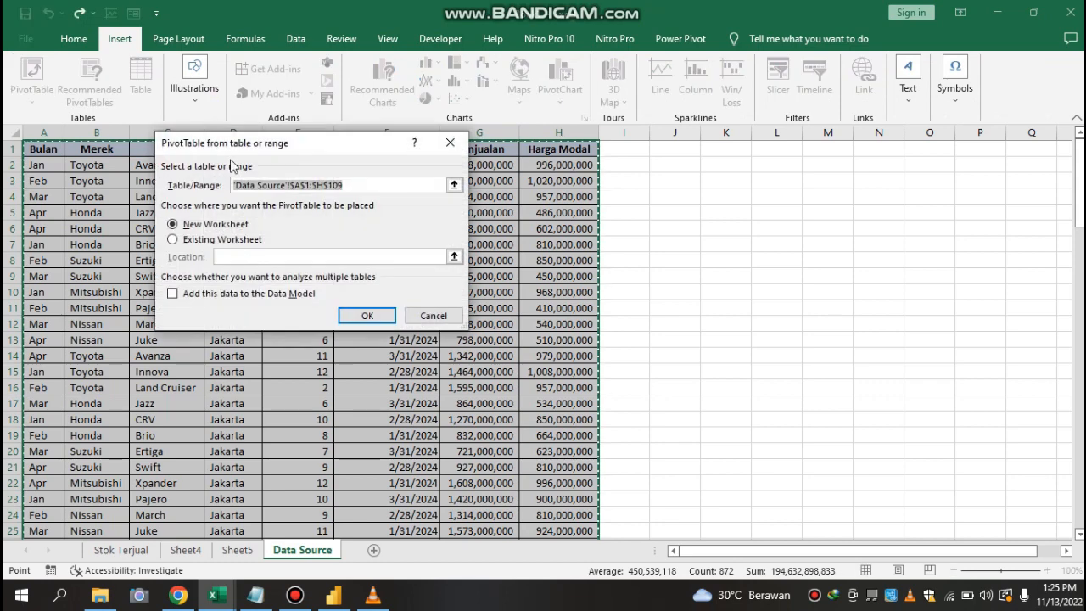
{"action": "left_click", "coordinate": [365, 316]}
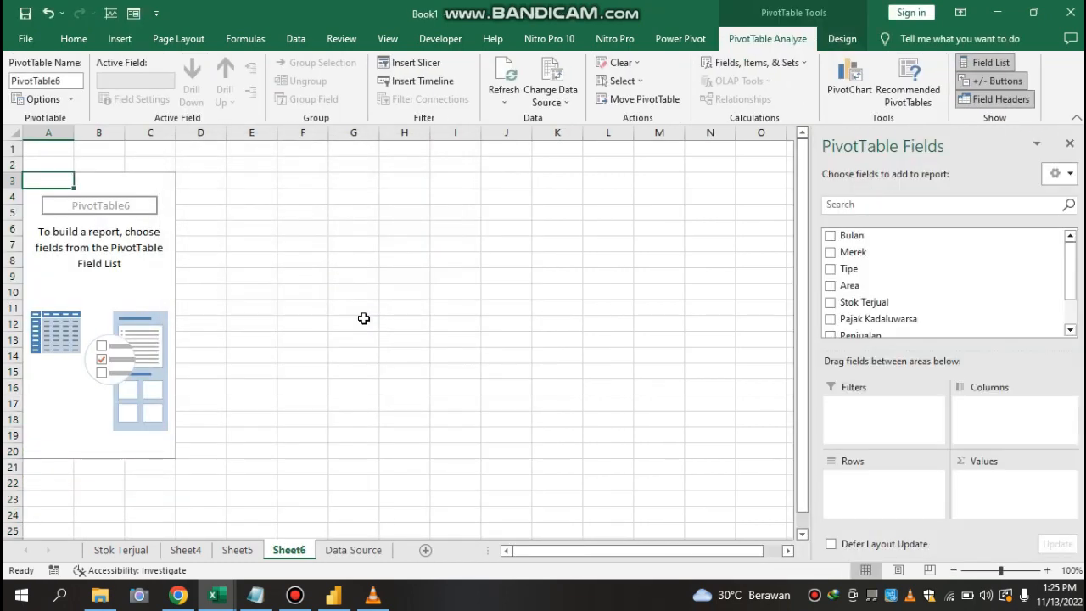
- Summarize Penjualan and Harga Modal as values in the new PivotTable, with Merek as the rows
{"action": "left_click_drag", "start_coordinate": [1075, 286], "coordinate": [1074, 317]}
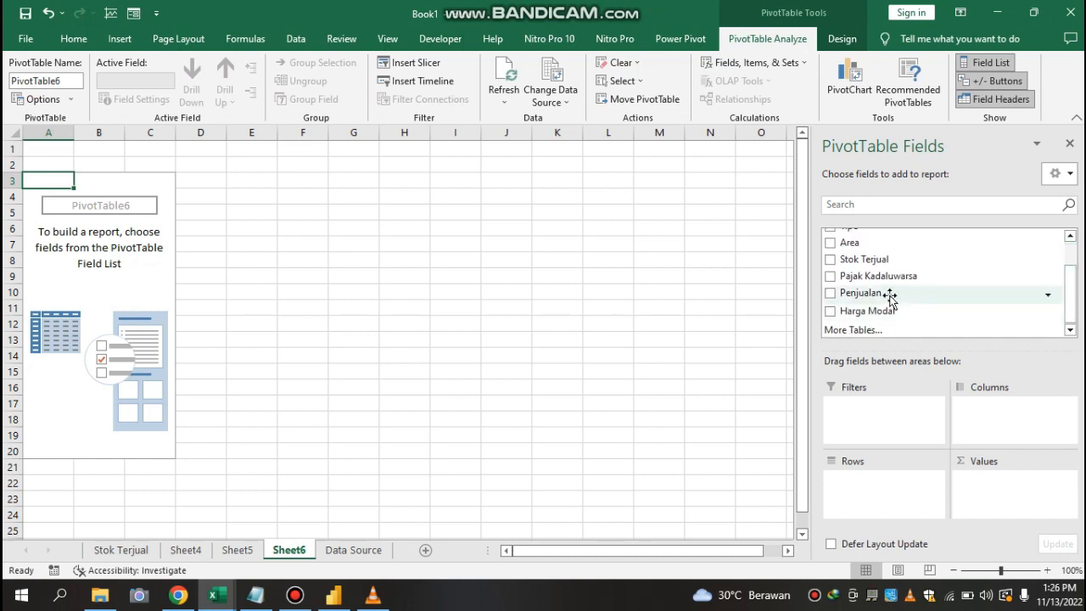
{"action": "left_click_drag", "start_coordinate": [890, 294], "coordinate": [997, 488]}
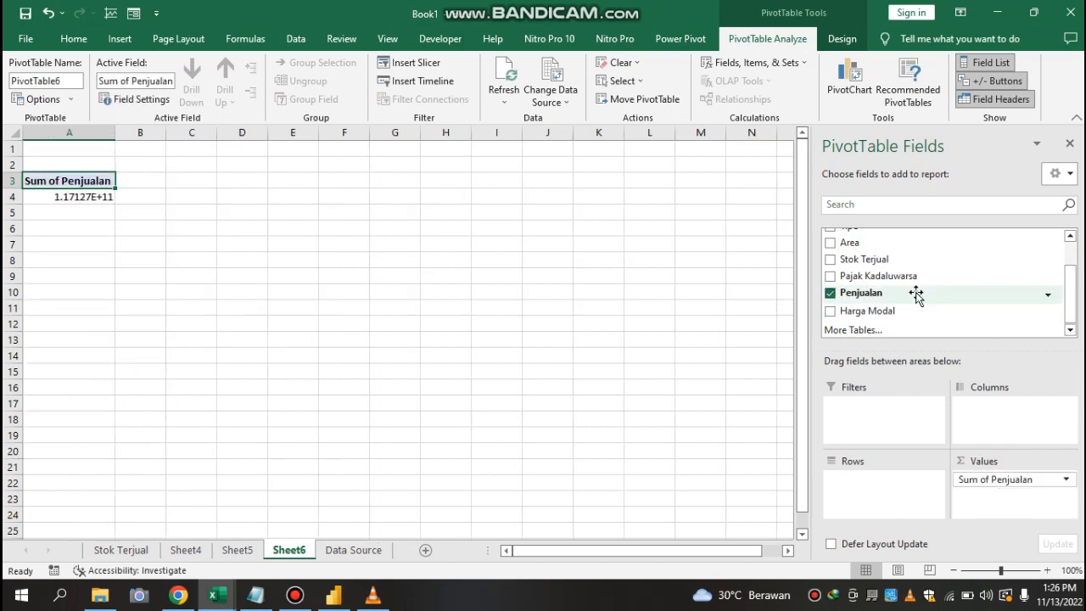
{"action": "left_click_drag", "start_coordinate": [895, 312], "coordinate": [976, 499]}
{"action": "left_click", "coordinate": [255, 597]}
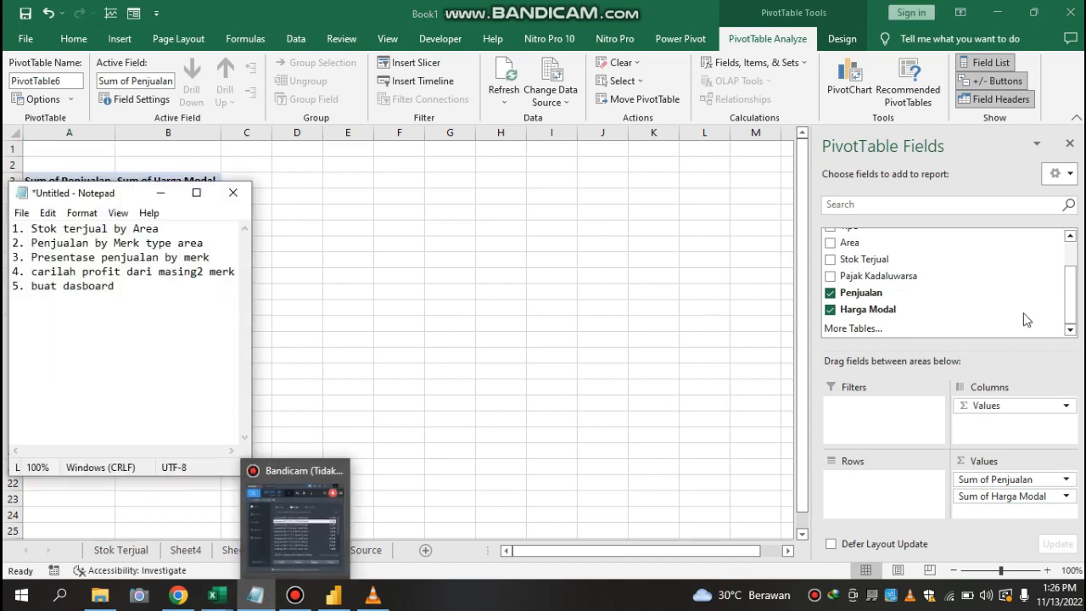
{"action": "left_click", "coordinate": [1074, 295]}
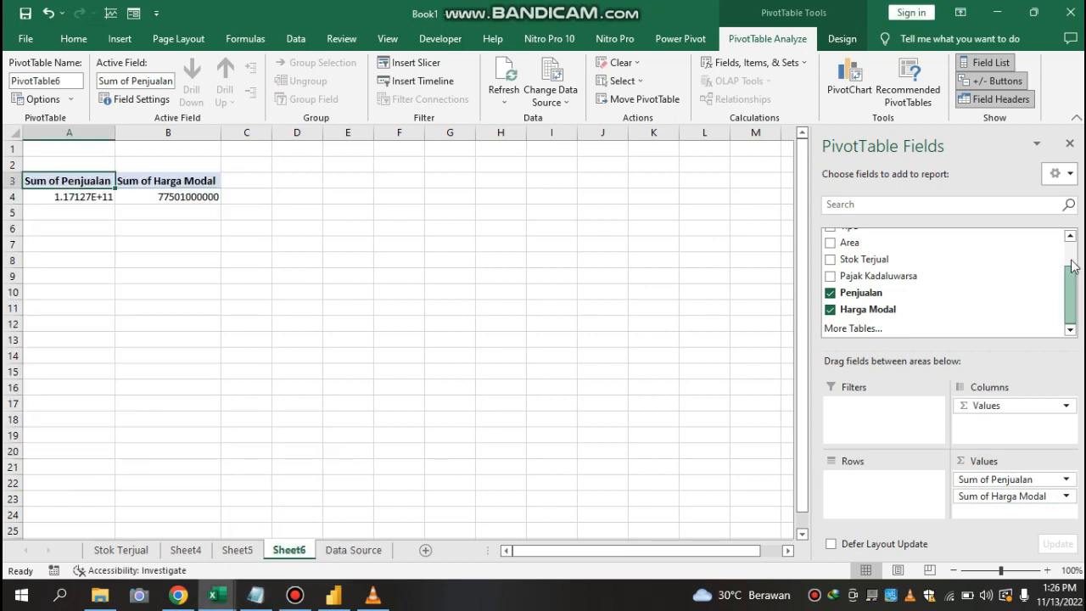
{"action": "left_click_drag", "start_coordinate": [1074, 283], "coordinate": [1048, 263]}
{"action": "left_click_drag", "start_coordinate": [853, 243], "coordinate": [899, 501]}
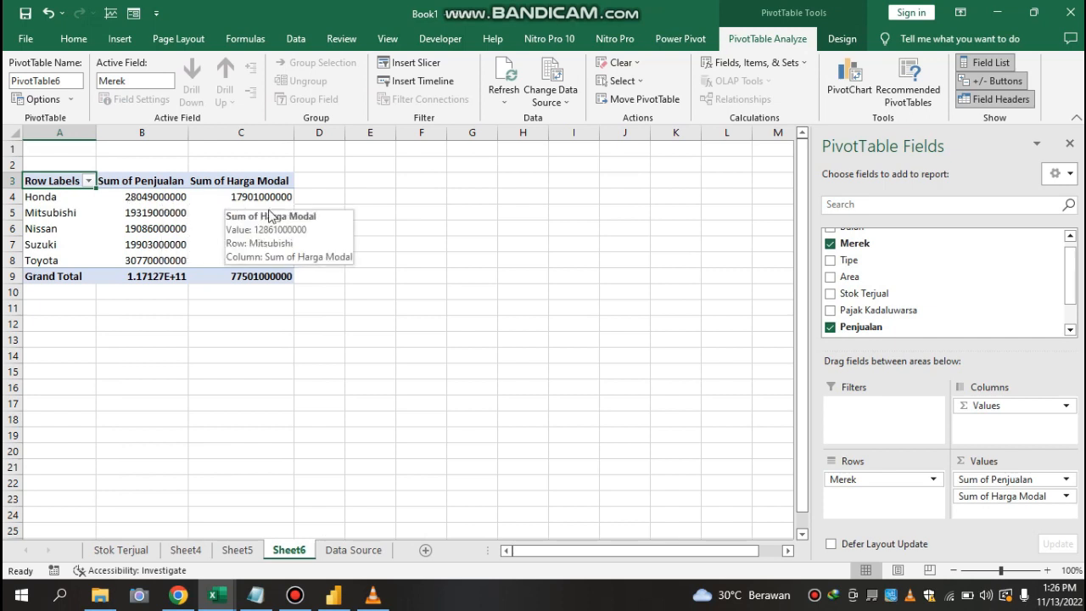
- Format the PivotTable's Penjualan and Harga Modal amounts, including grand totals, with thousands separators and no decimals
{"action": "left_click", "coordinate": [182, 208]}
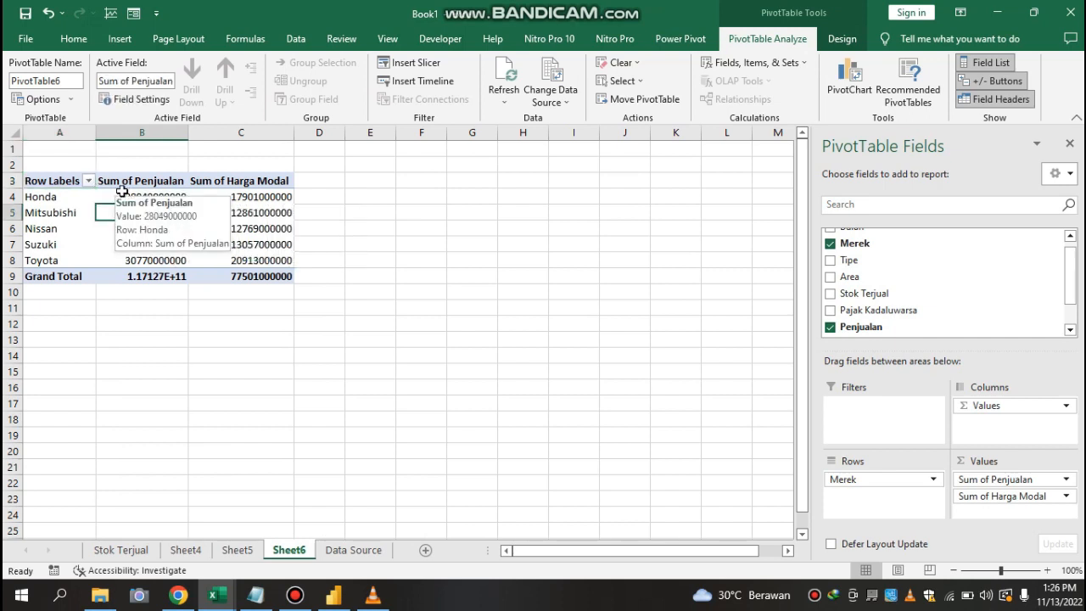
{"action": "left_click_drag", "start_coordinate": [122, 190], "coordinate": [284, 274]}
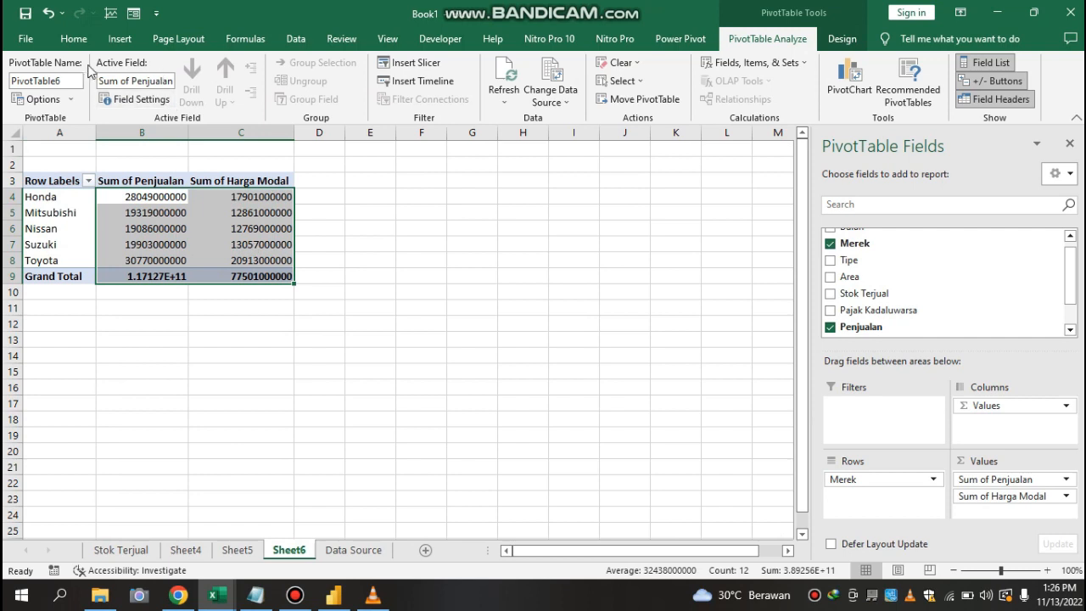
{"action": "left_click", "coordinate": [78, 41]}
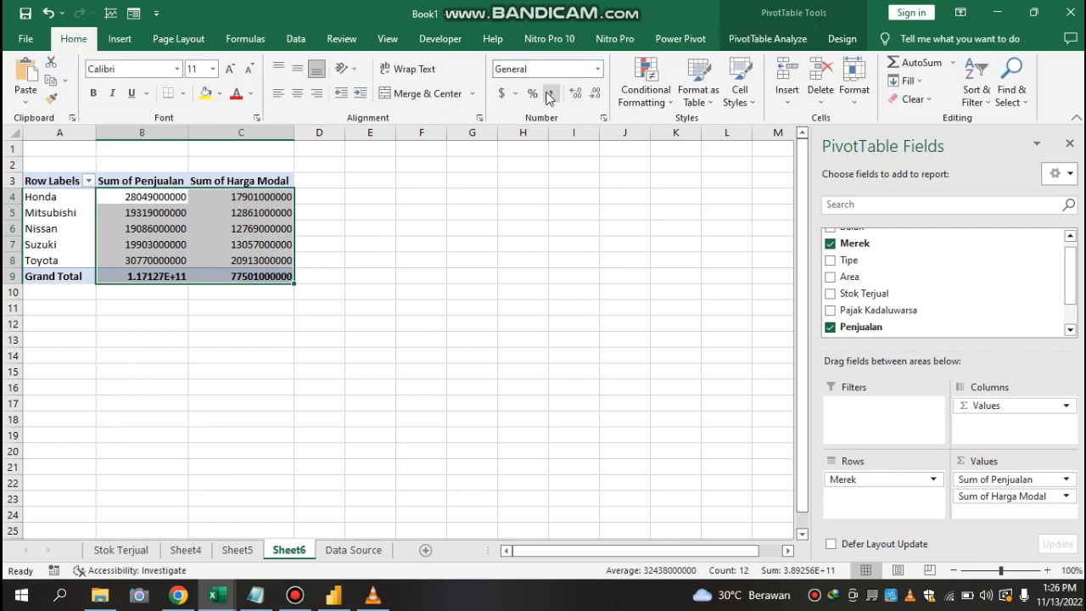
{"action": "left_click", "coordinate": [550, 93]}
{"action": "left_click", "coordinate": [596, 93]}
{"action": "left_click", "coordinate": [596, 94]}
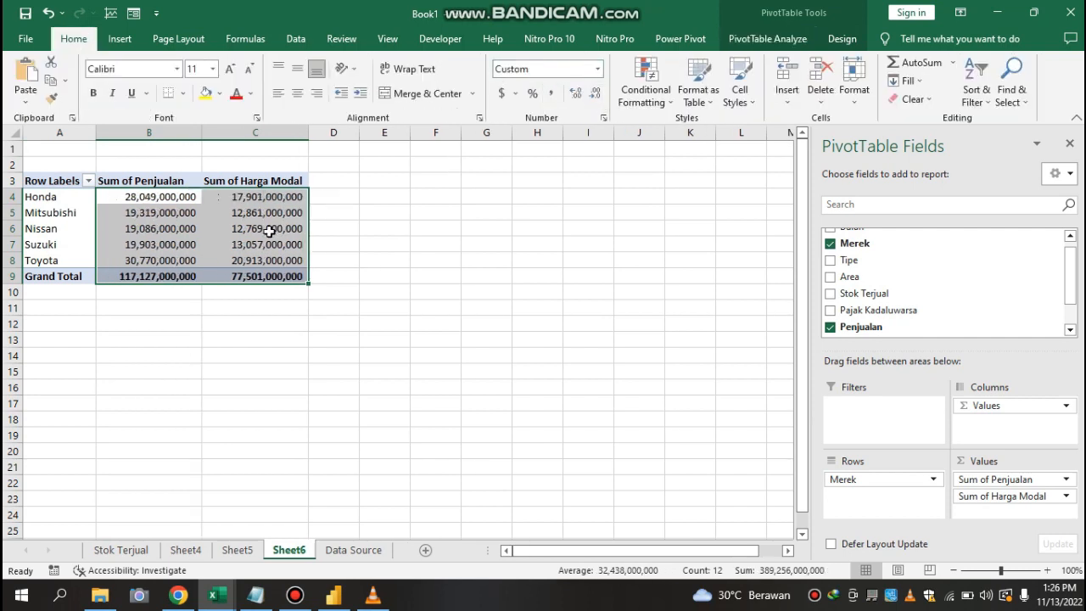
{"action": "left_click", "coordinate": [201, 246]}
{"action": "left_click", "coordinate": [319, 235]}
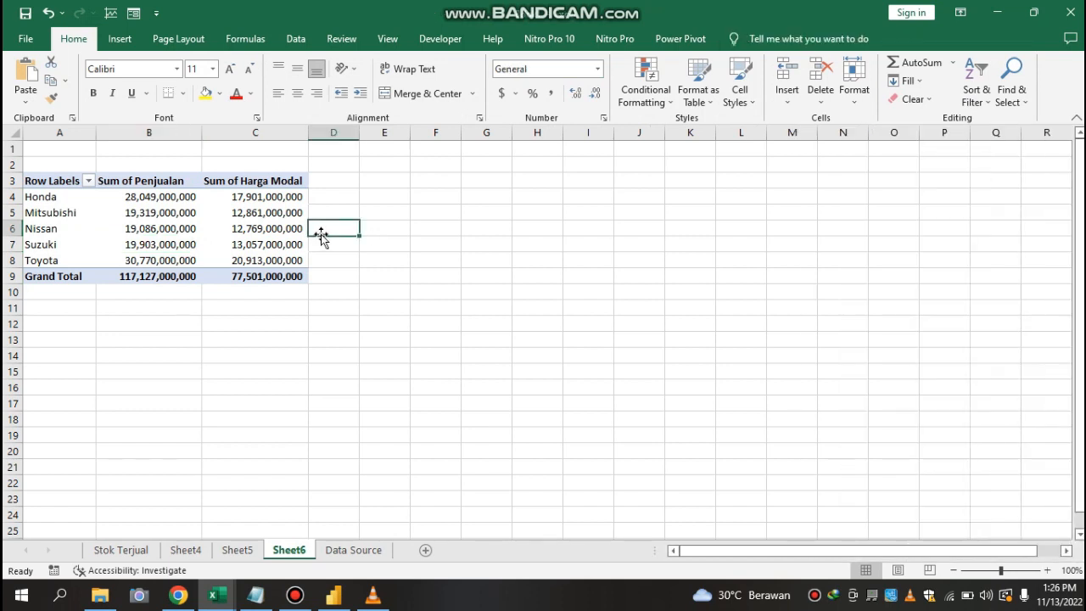
- Start a calculated field in the brand PivotTable and name it Profit
{"action": "left_click", "coordinate": [331, 181]}
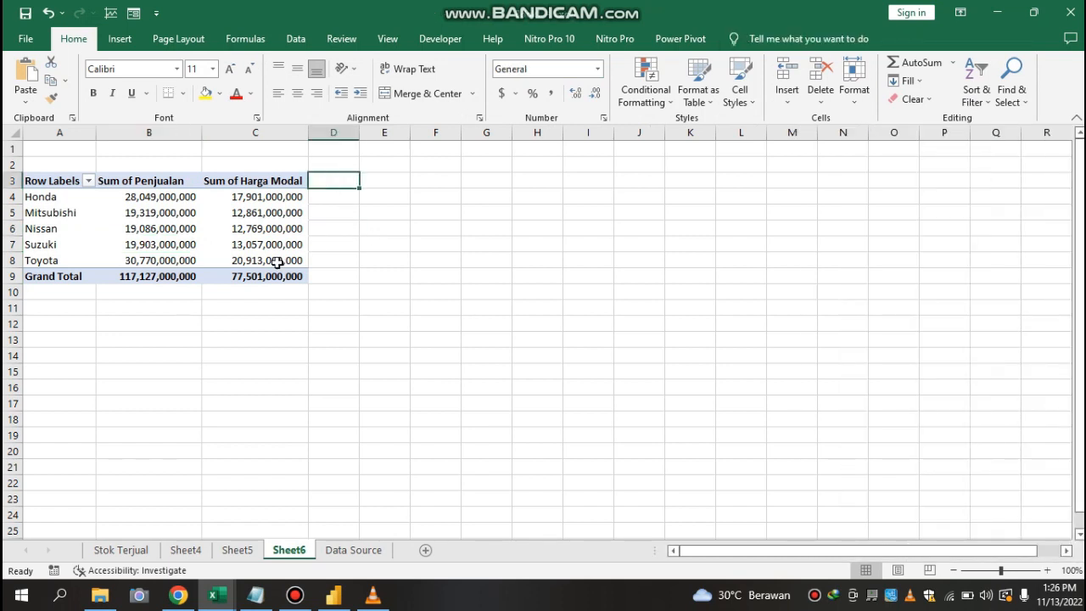
{"action": "left_click", "coordinate": [278, 262]}
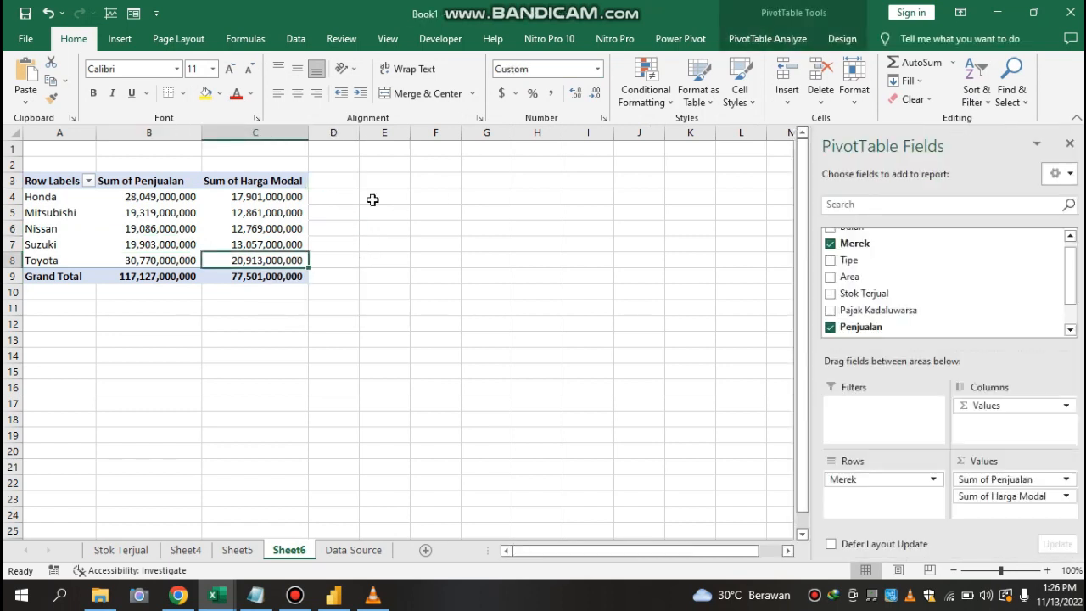
{"action": "left_click", "coordinate": [254, 211]}
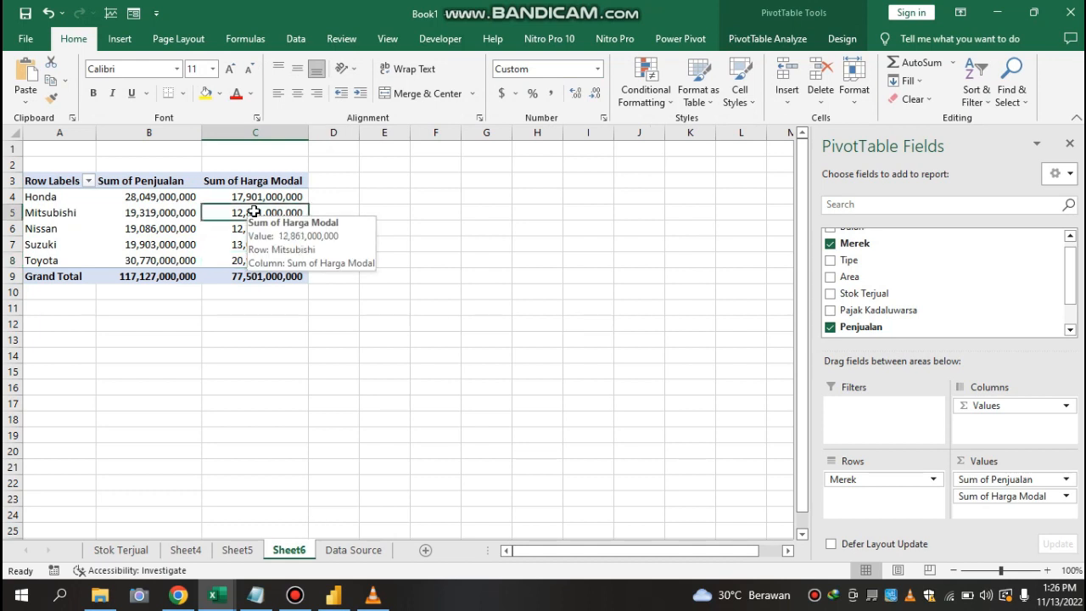
{"action": "left_click", "coordinate": [768, 40]}
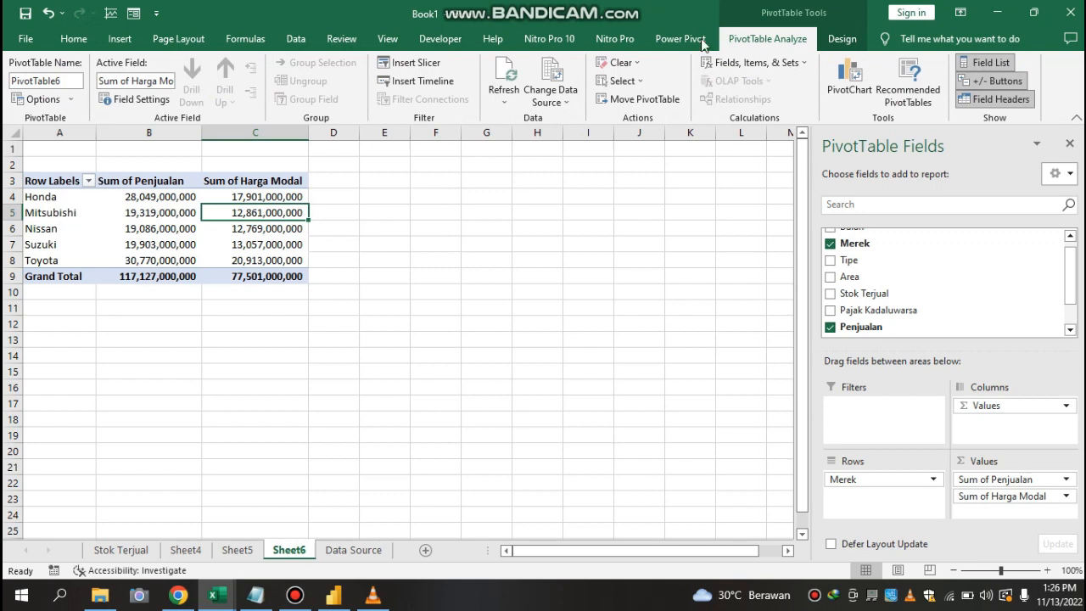
{"action": "left_click", "coordinate": [744, 65]}
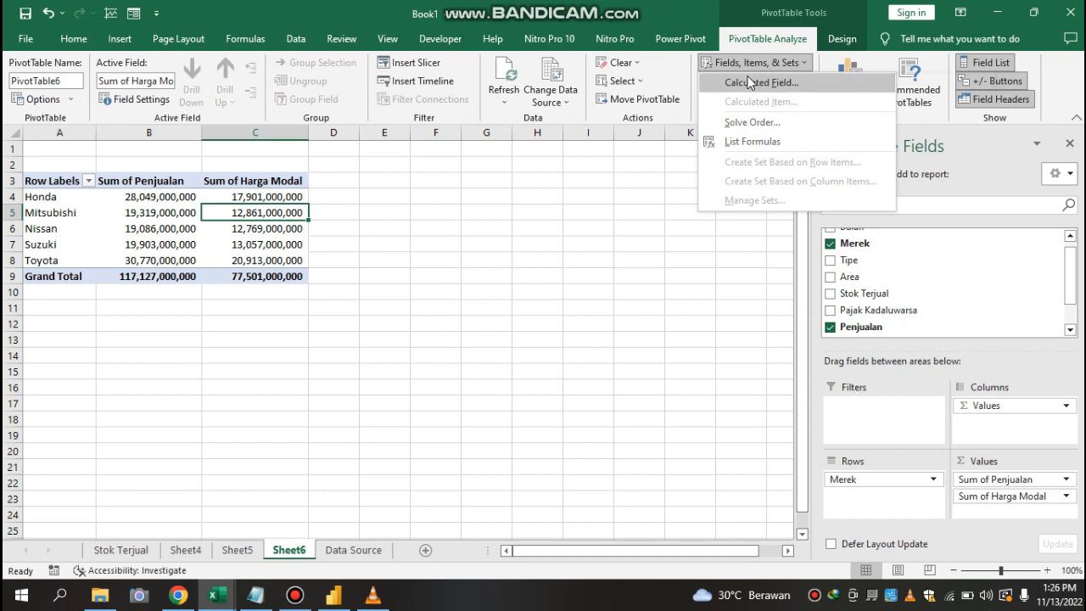
{"action": "left_click", "coordinate": [750, 83]}
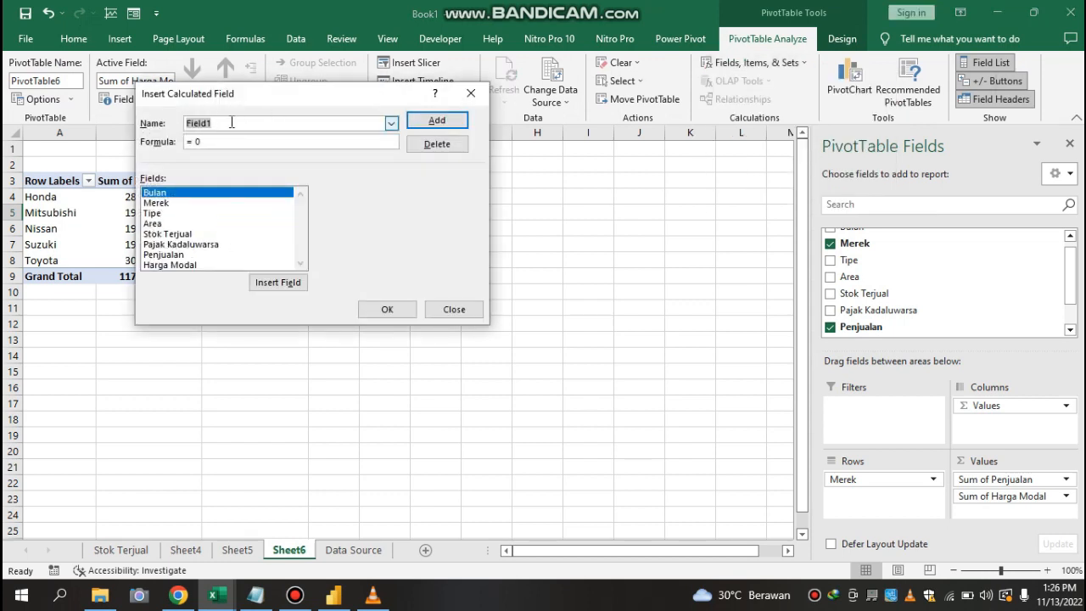
{"action": "left_click", "coordinate": [232, 122]}
{"action": "key", "text": "BackSpace"}
{"action": "key", "text": "BackSpace"}
{"action": "key", "text": "BackSpace"}
{"action": "key", "text": "BackSpace"}
{"action": "key", "text": "BackSpace"}
{"action": "key", "text": "BackSpace"}
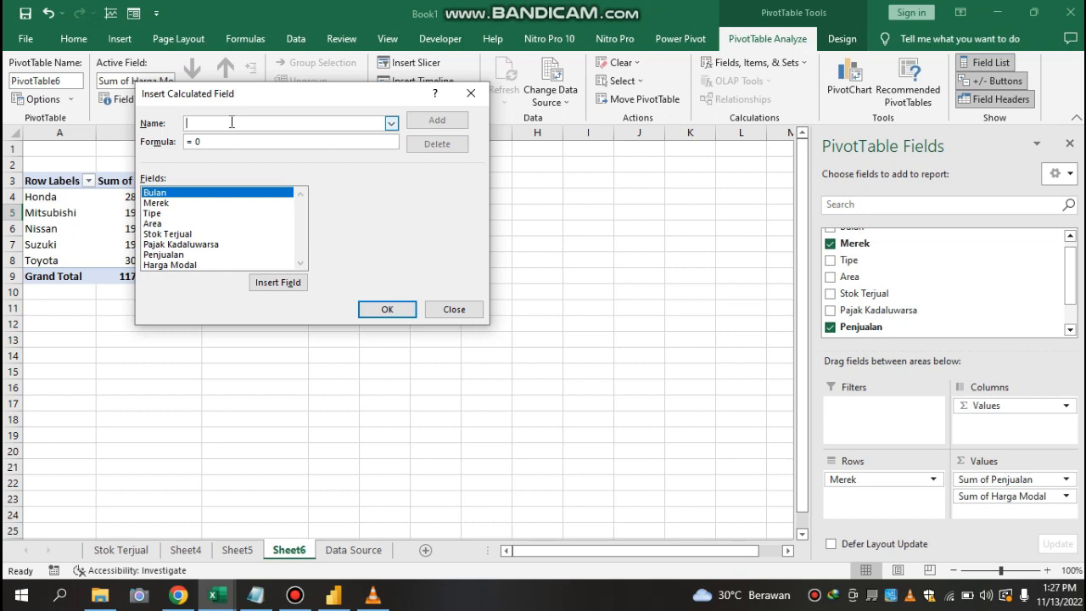
{"action": "type", "text": "P"}
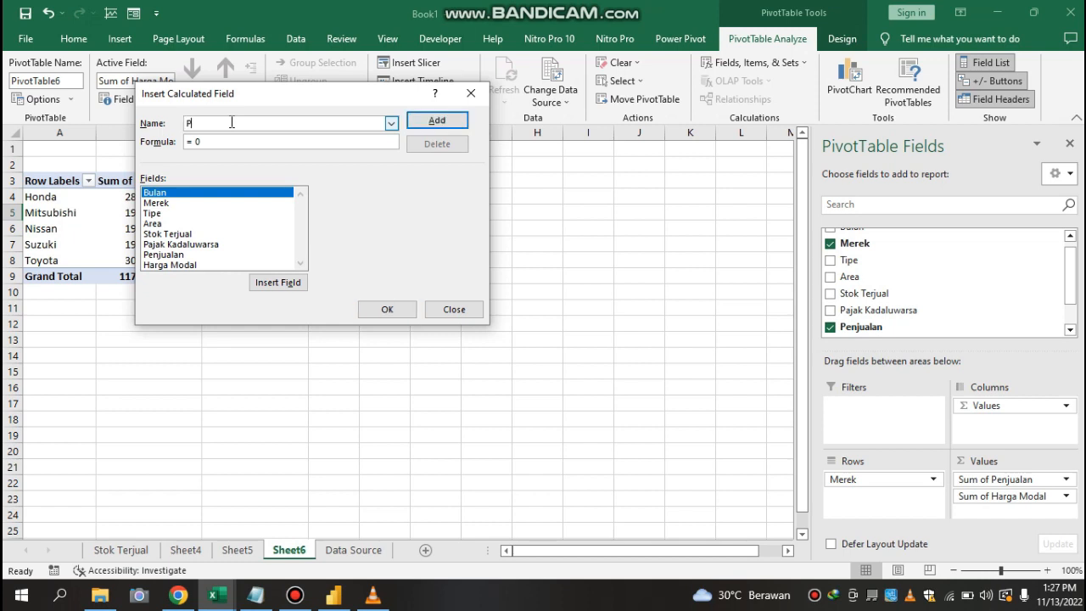
{"action": "type", "text": "rofit"}
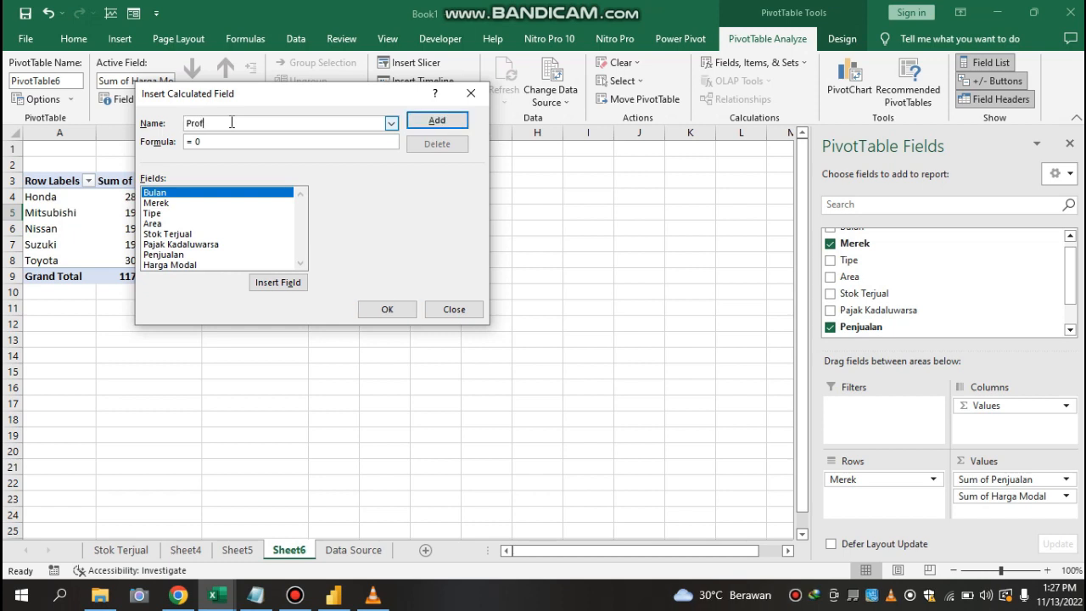
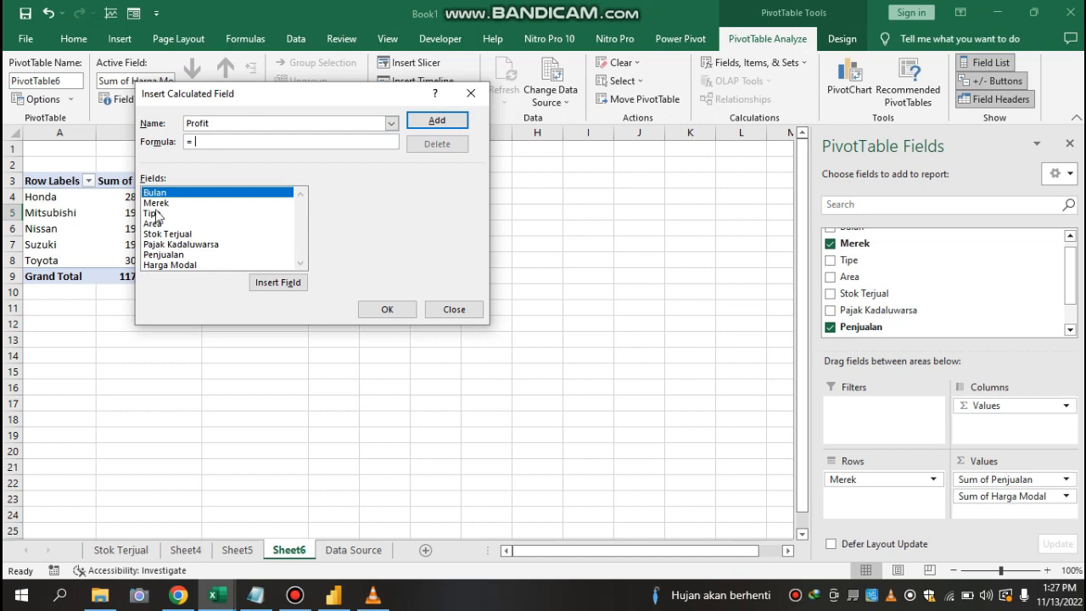
- Build the Profit field's formula as Penjualan minus Harga Modal
{"action": "left_click", "coordinate": [169, 255]}
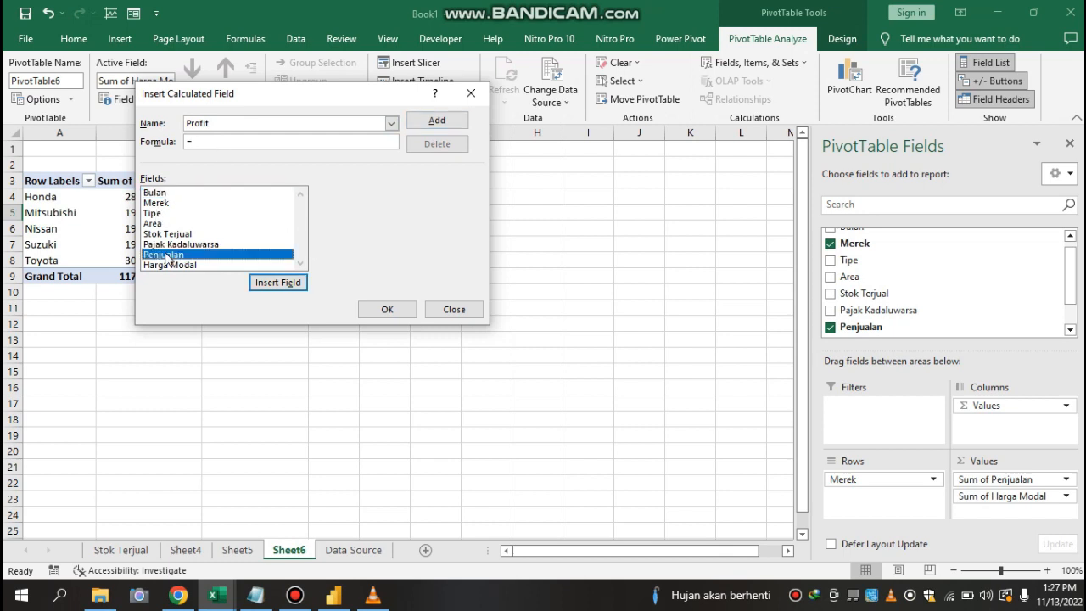
{"action": "left_click", "coordinate": [263, 285]}
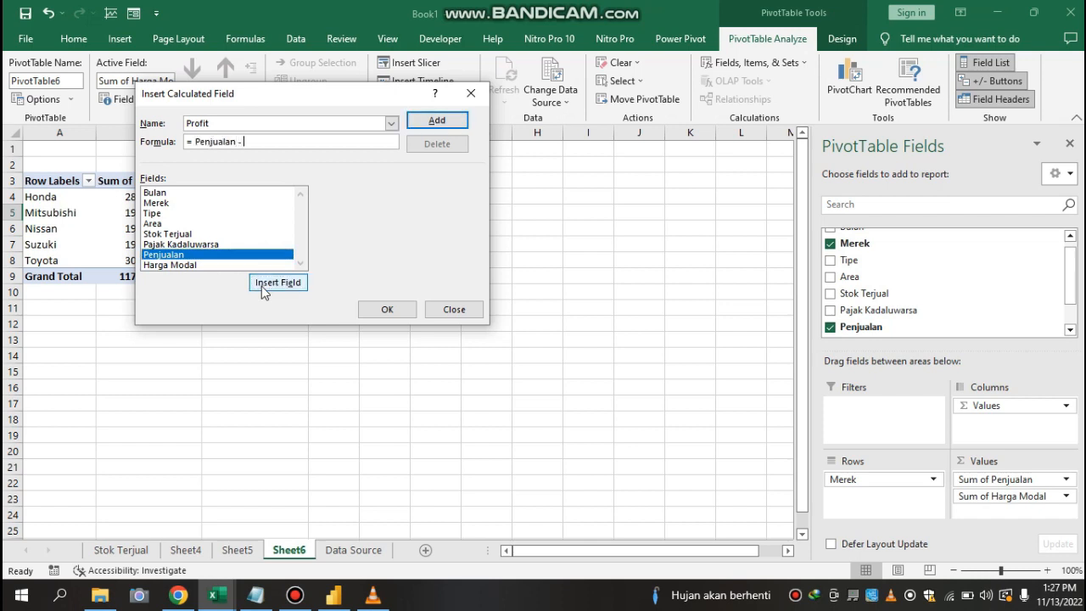
{"action": "left_click", "coordinate": [178, 266]}
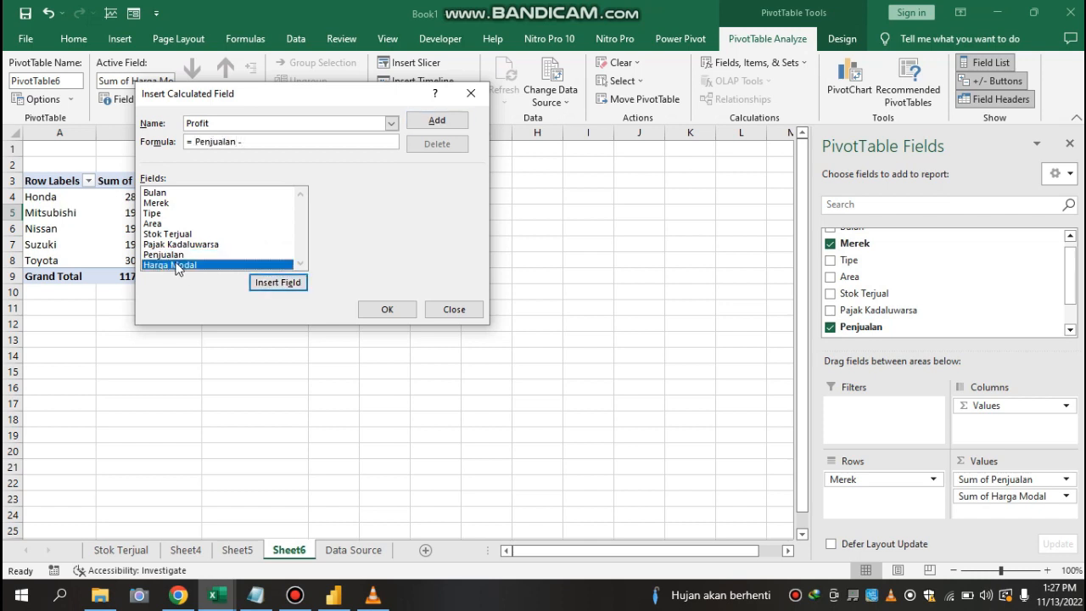
- Complete the Profit calculated field's formula as = Penjualan - 'Harga Modal' and add the field to the pivot table
{"action": "left_click", "coordinate": [279, 286]}
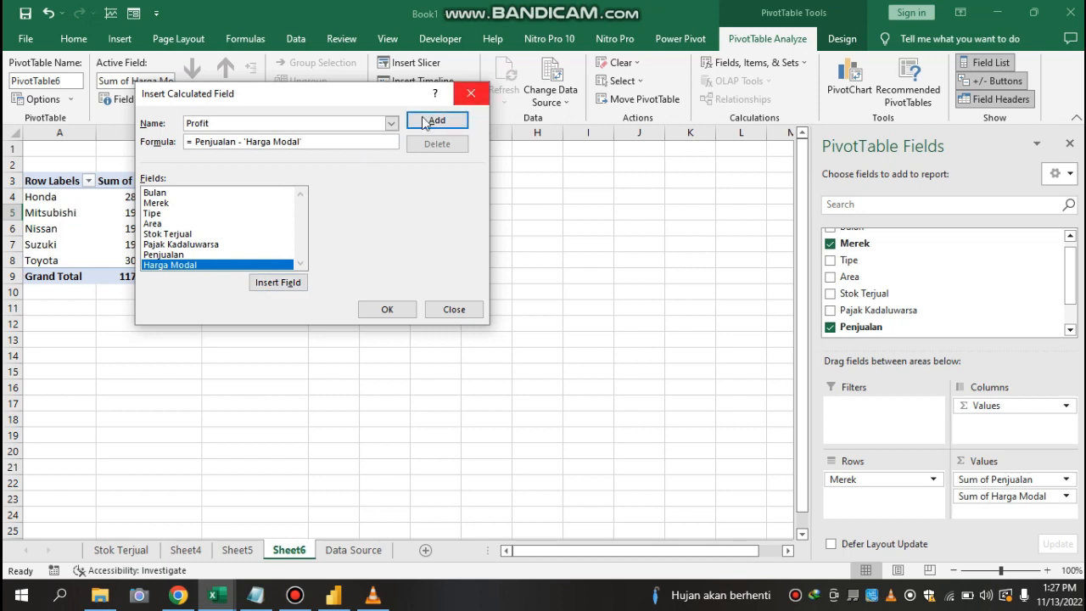
{"action": "left_click", "coordinate": [425, 126]}
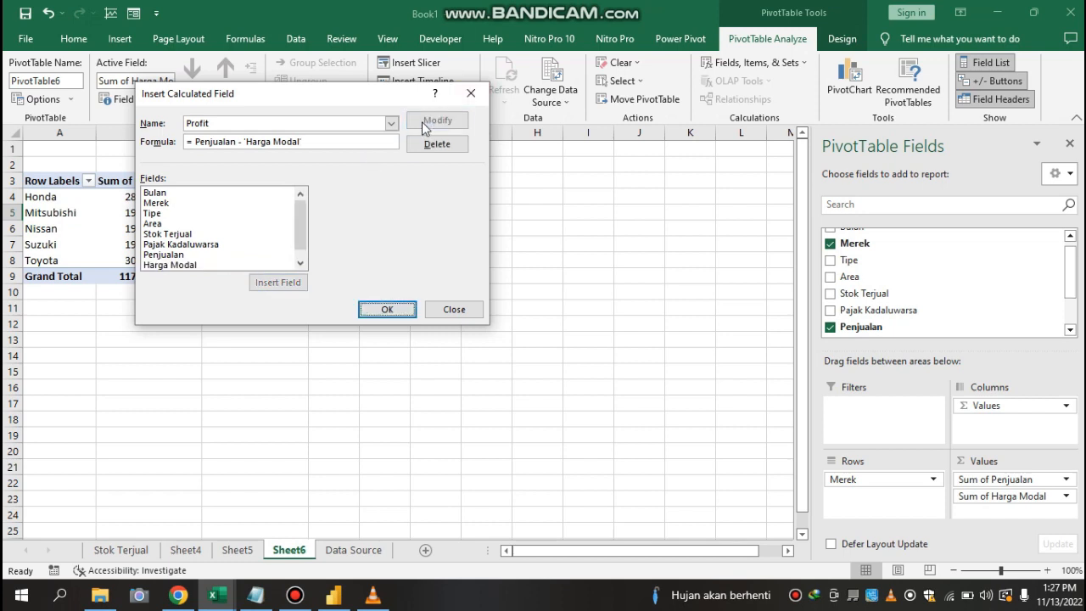
{"action": "left_click", "coordinate": [379, 308]}
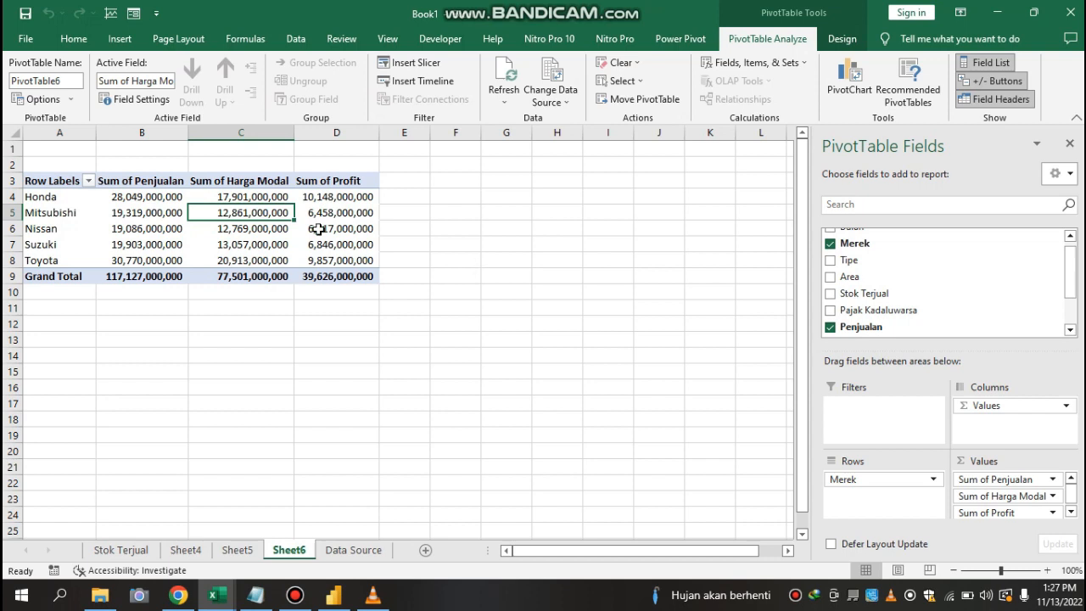
- Add the Tipe field to the pivot table's rows beneath Merek
{"action": "mouse_move", "coordinate": [317, 229]}
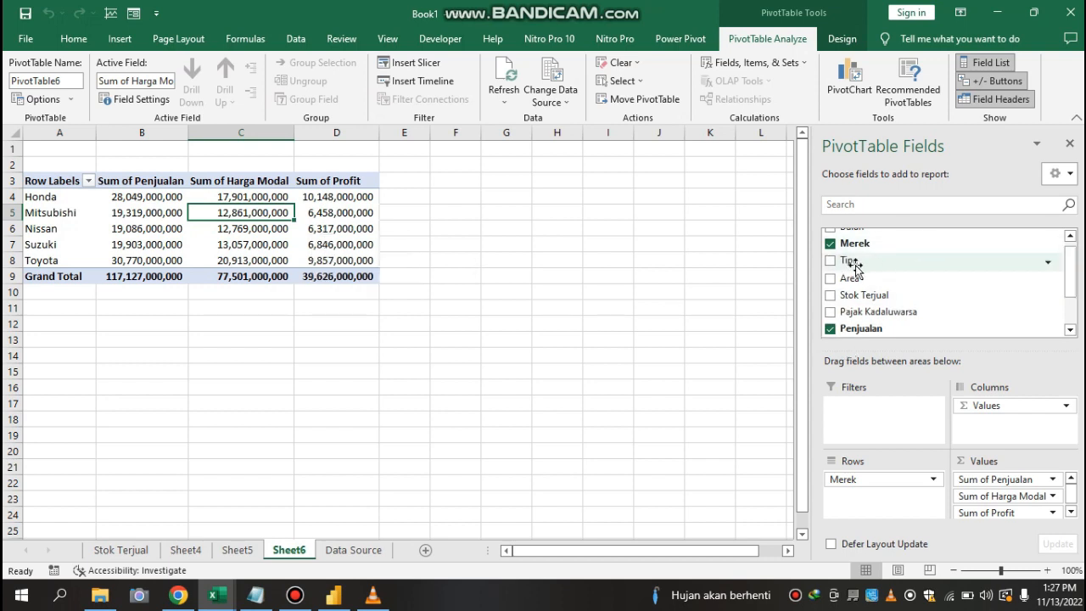
{"action": "left_click_drag", "start_coordinate": [848, 260], "coordinate": [863, 499]}
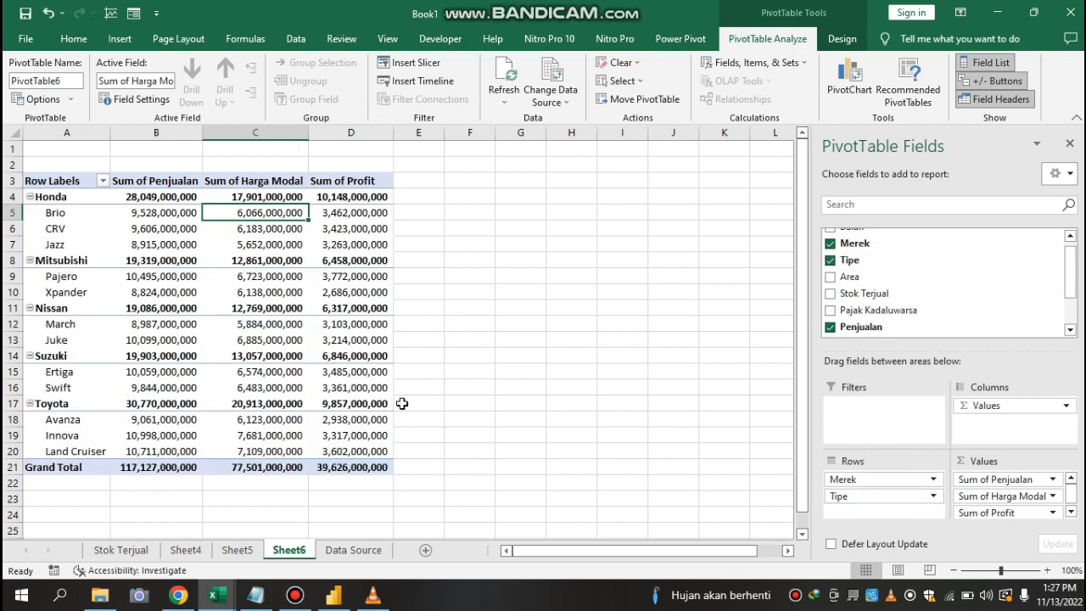
- Examine the Harga Modal, Penjualan and Profit values for each car brand and type in the pivot table
{"action": "left_click", "coordinate": [234, 287]}
{"action": "key", "text": "Down"}
{"action": "key", "text": "Down"}
{"action": "key", "text": "Down"}
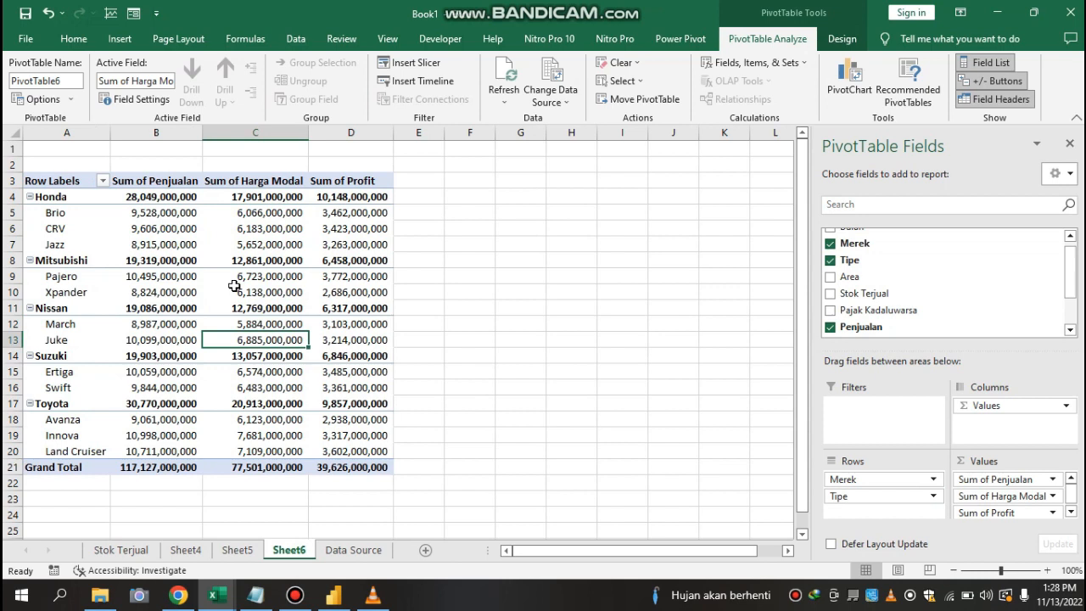
{"action": "key", "text": "Down"}
{"action": "key", "text": "Down"}
{"action": "key", "text": "Down"}
{"action": "key", "text": "Down"}
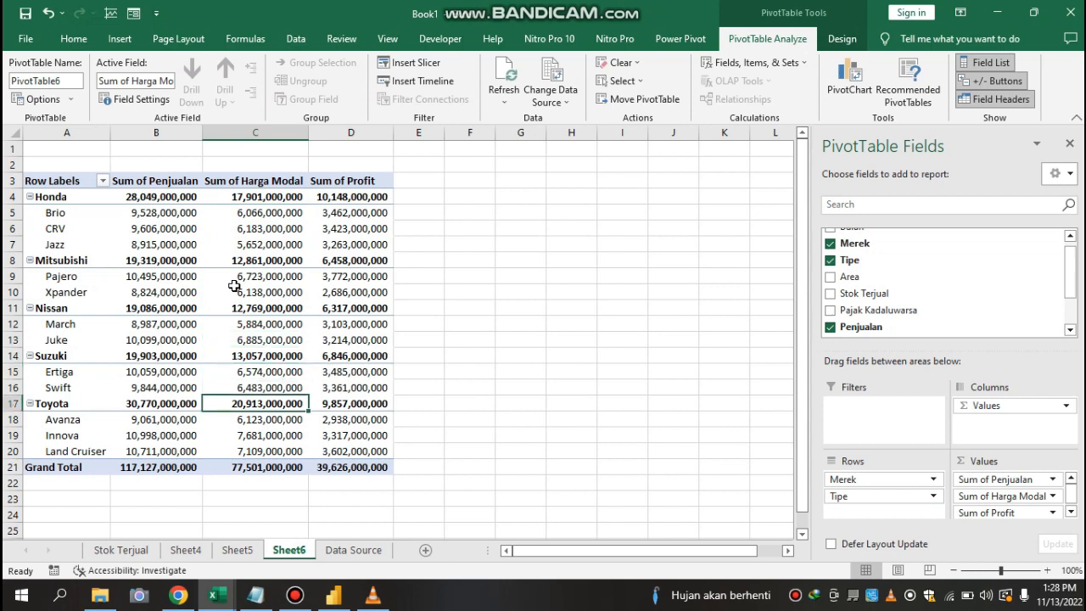
{"action": "key", "text": "Down"}
{"action": "key", "text": "Down"}
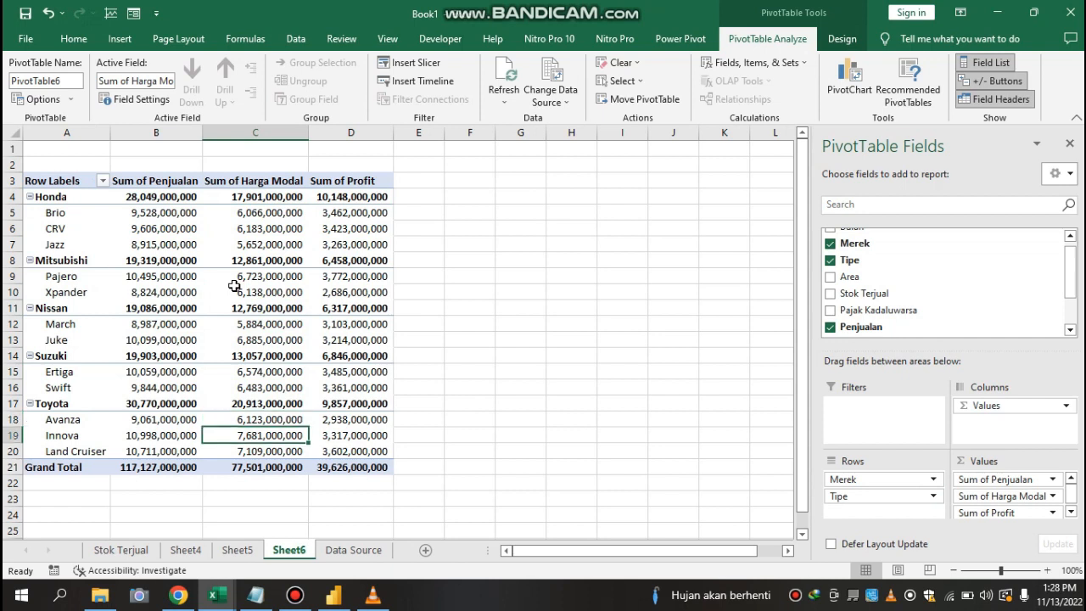
{"action": "key", "text": "Down"}
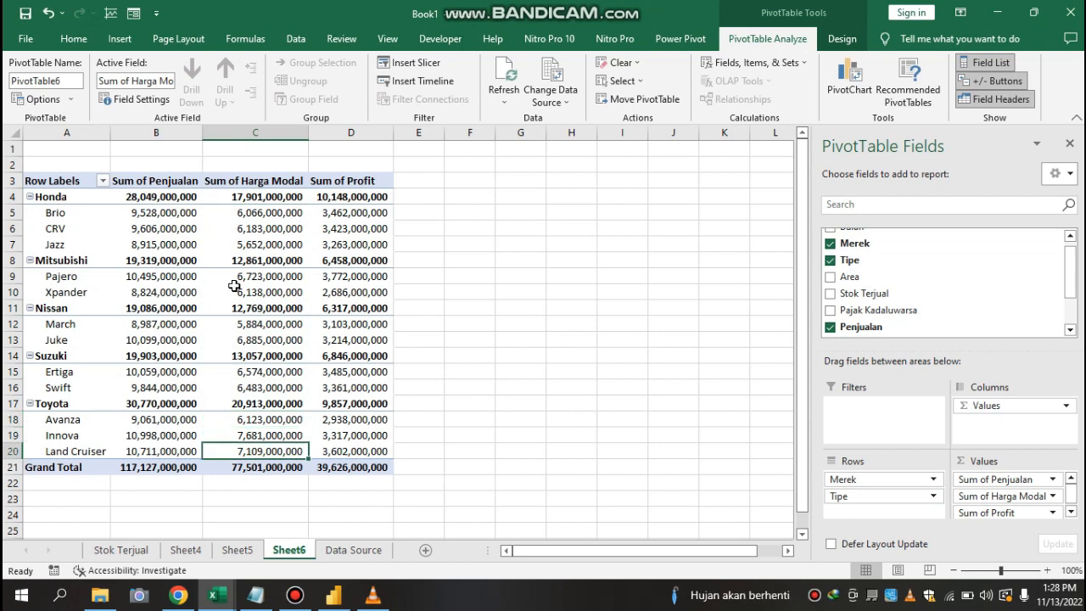
{"action": "key", "text": "Up"}
{"action": "key", "text": "Up"}
{"action": "key", "text": "Up"}
{"action": "key", "text": "Up"}
{"action": "key", "text": "Up"}
{"action": "key", "text": "Up"}
{"action": "key", "text": "Up"}
{"action": "key", "text": "Up"}
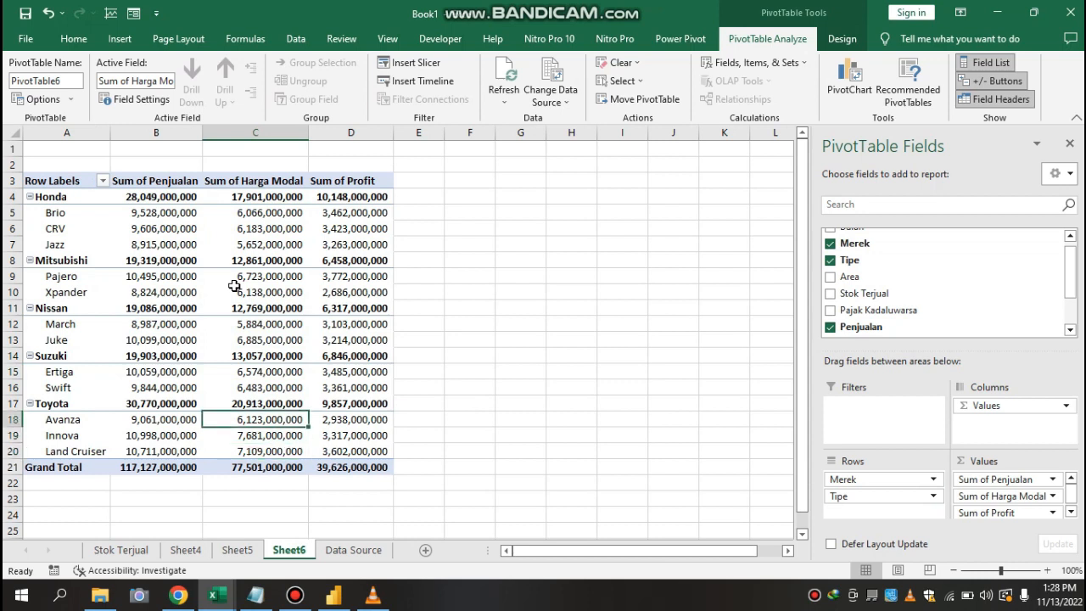
{"action": "key", "text": "Left"}
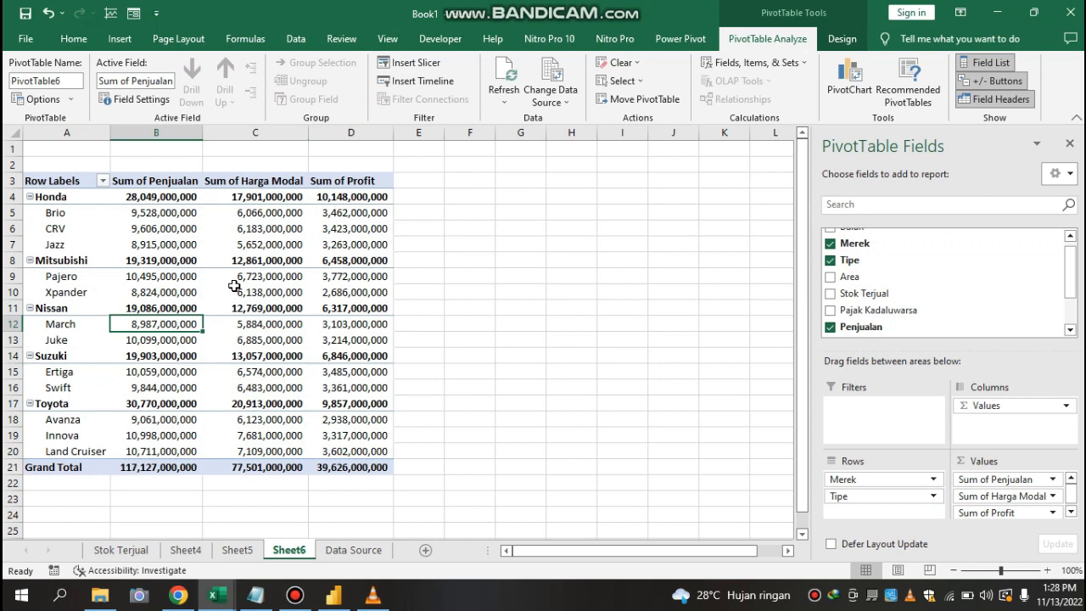
{"action": "key", "text": "Up"}
{"action": "key", "text": "Up"}
{"action": "key", "text": "Up"}
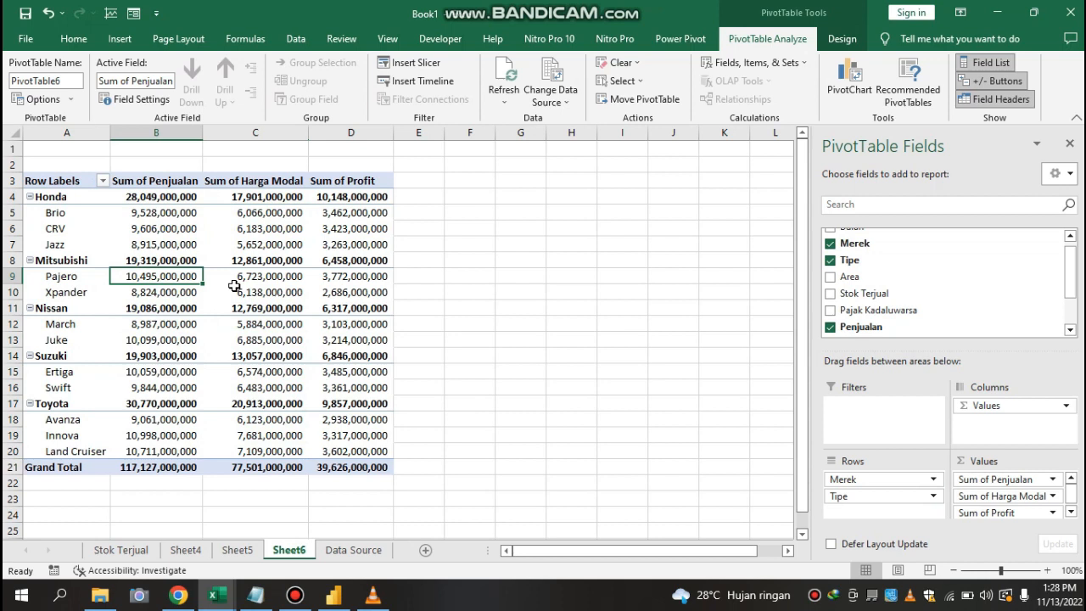
{"action": "key", "text": "Down"}
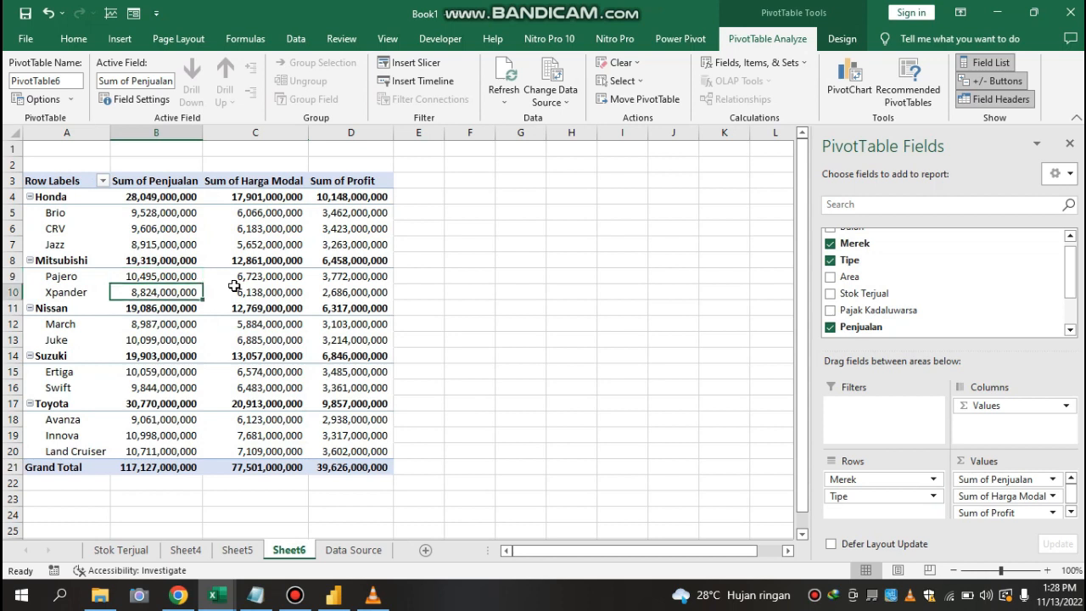
{"action": "key", "text": "Down"}
{"action": "key", "text": "Down"}
{"action": "key", "text": "Down"}
{"action": "key", "text": "Down"}
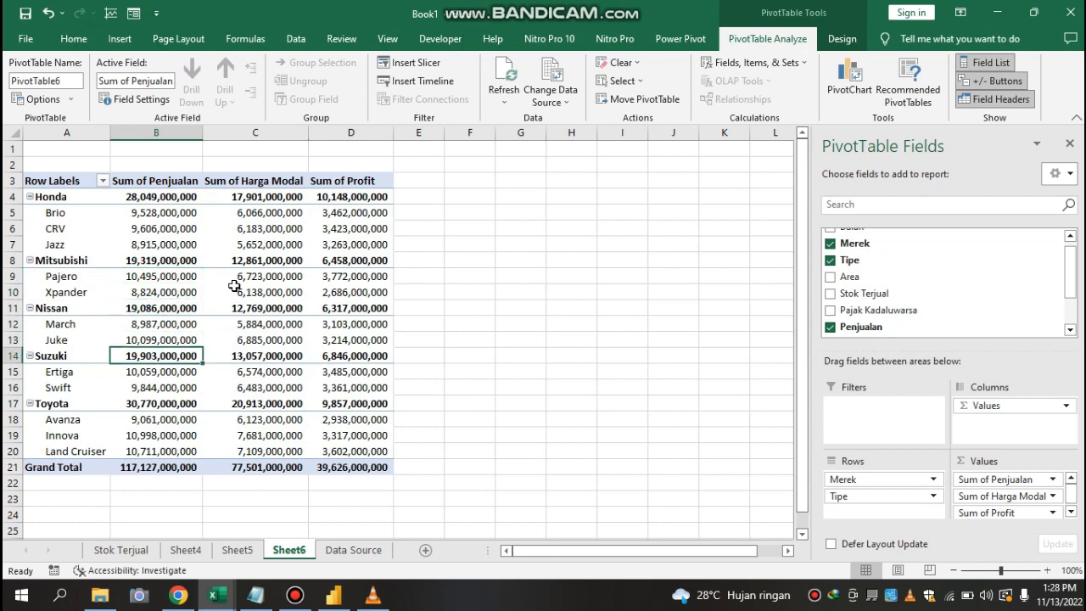
{"action": "left_click", "coordinate": [321, 257]}
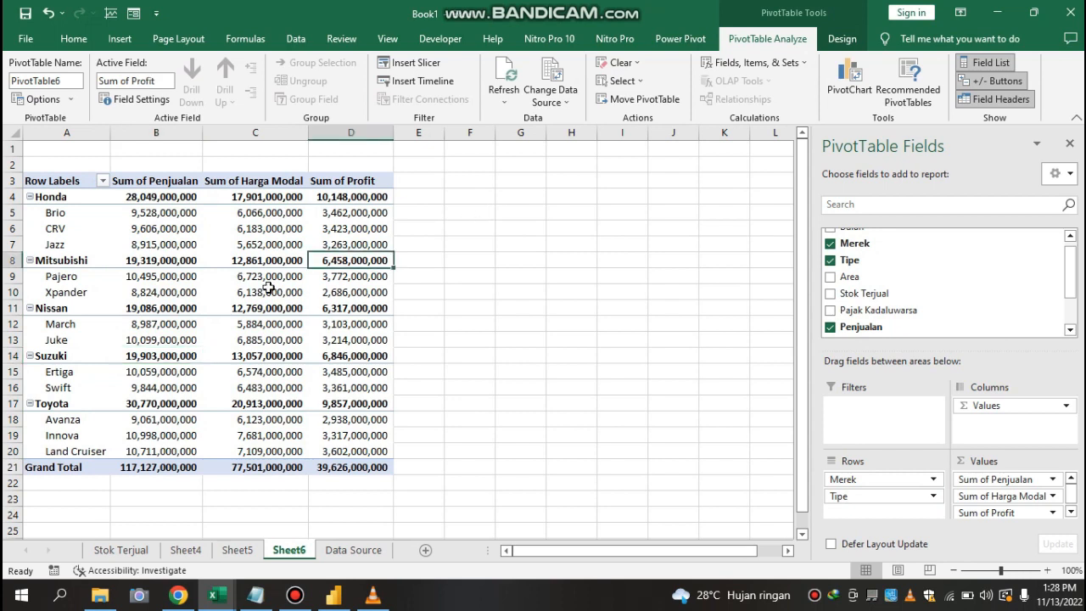
- Preview the column chart subtypes and insert a Clustered Column PivotChart from the pivot table
{"action": "left_click", "coordinate": [242, 326]}
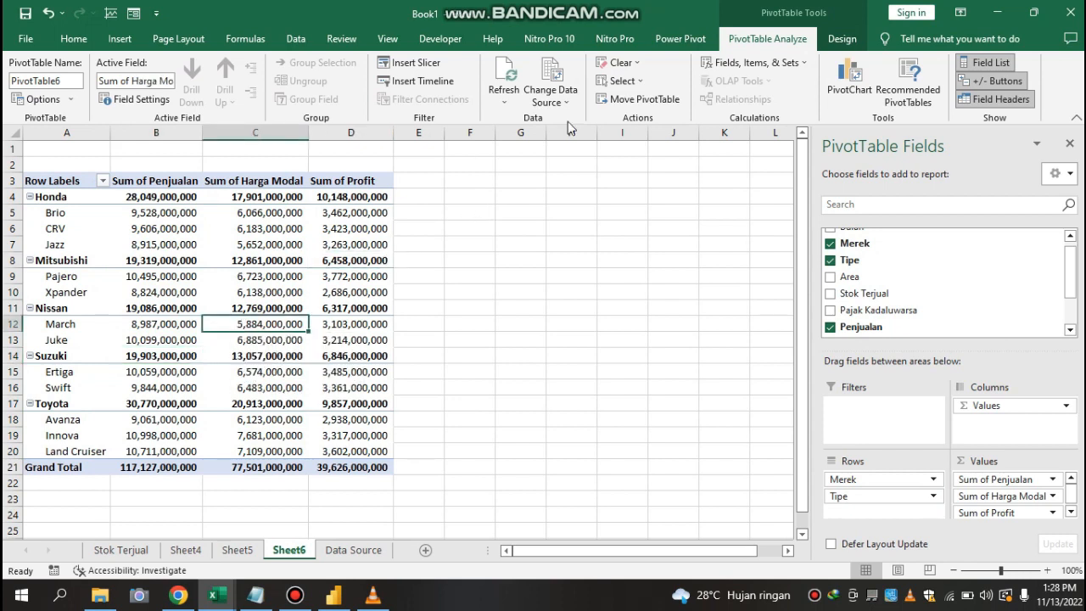
{"action": "left_click", "coordinate": [853, 80]}
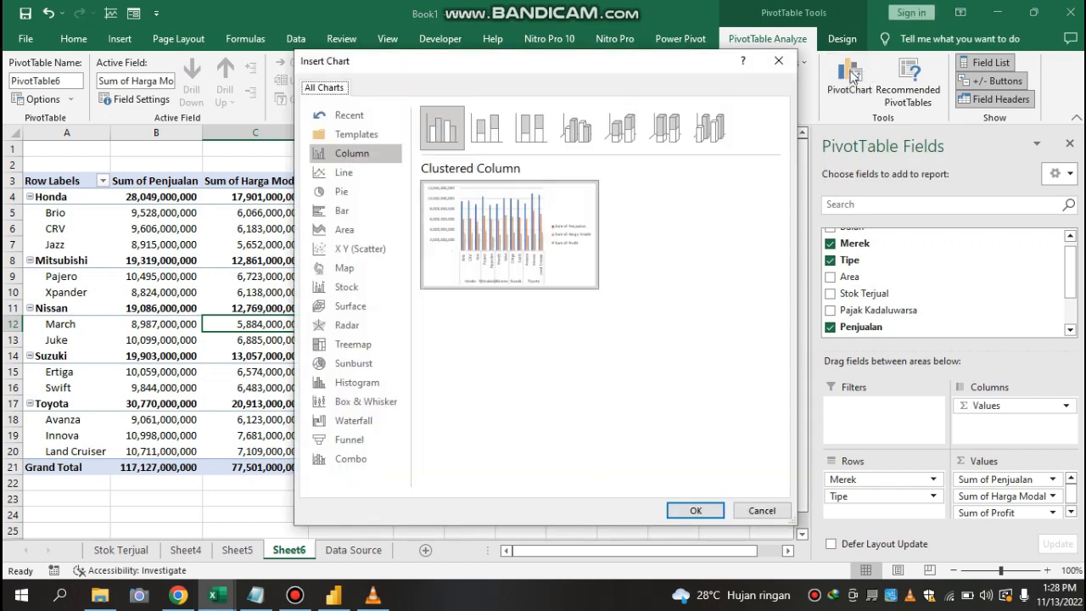
{"action": "left_click", "coordinate": [512, 122]}
{"action": "left_click", "coordinate": [577, 129]}
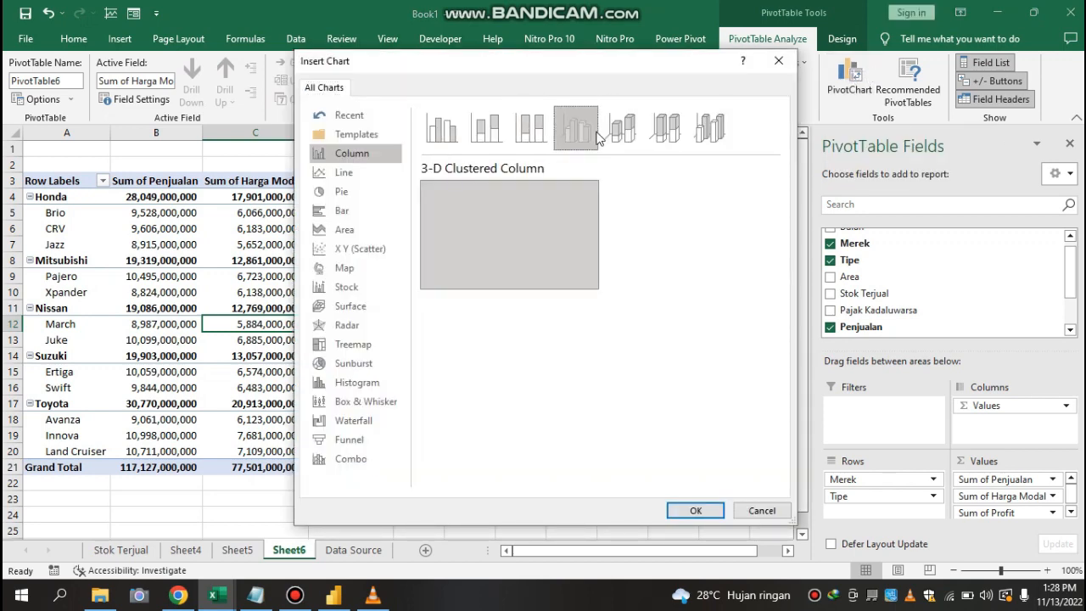
{"action": "left_click", "coordinate": [622, 129]}
{"action": "left_click", "coordinate": [666, 129]}
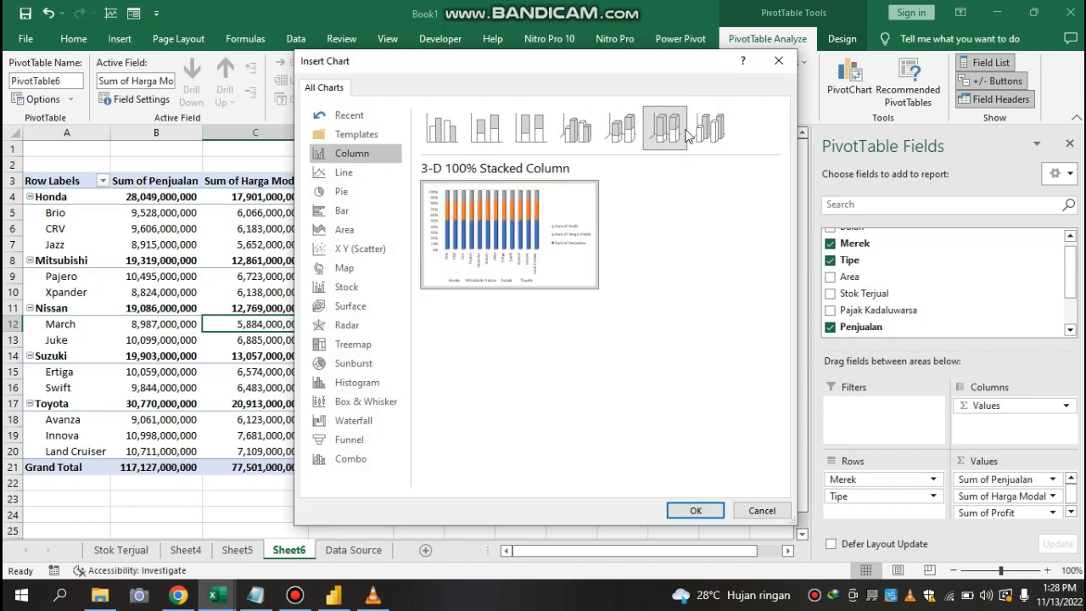
{"action": "left_click", "coordinate": [709, 129]}
{"action": "left_click", "coordinate": [440, 127]}
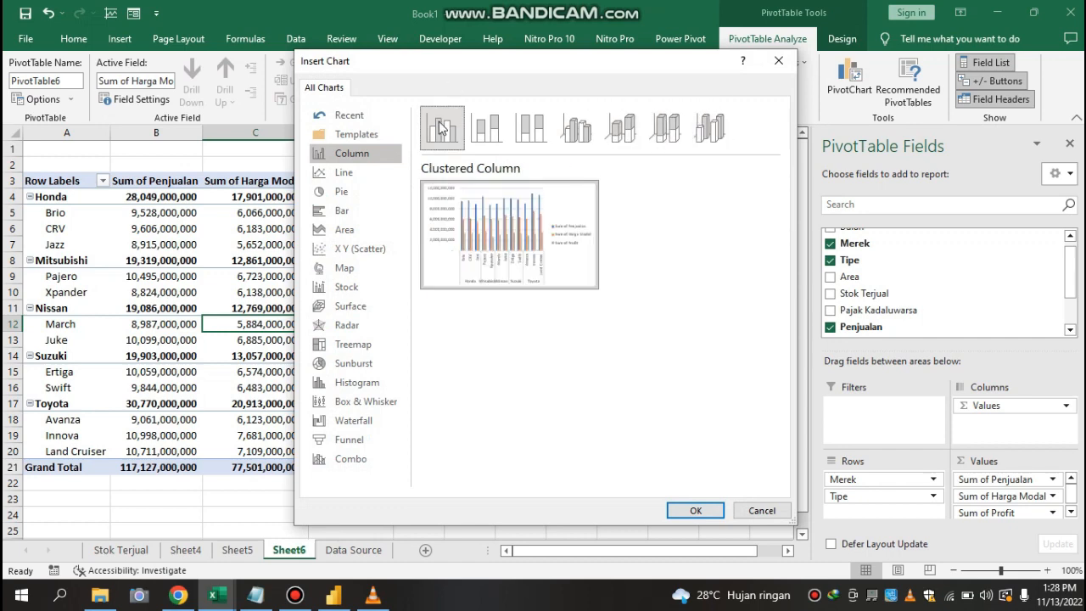
{"action": "left_click", "coordinate": [694, 510]}
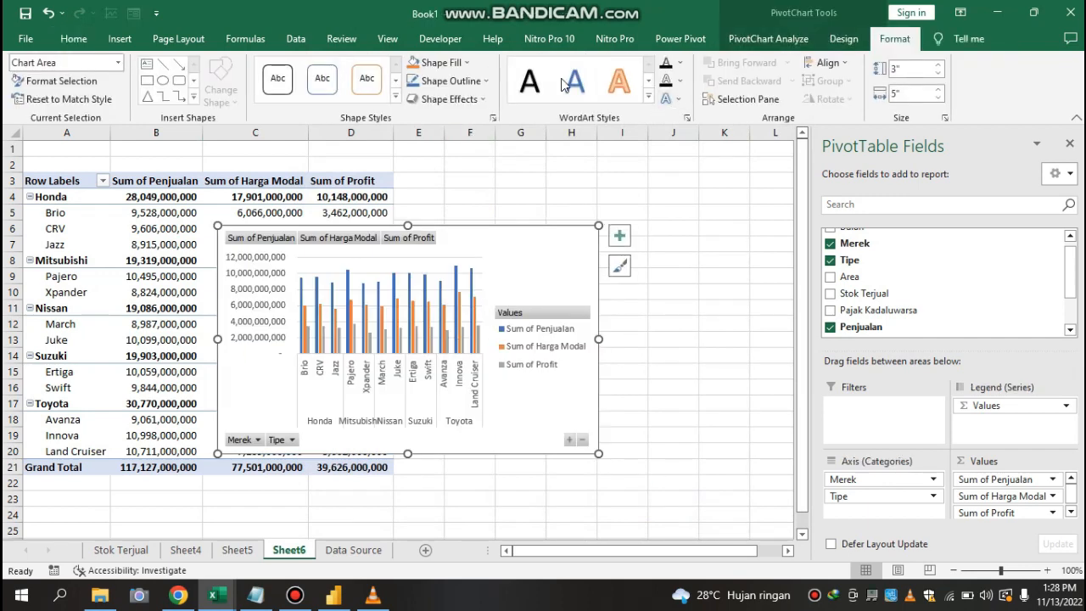
- Apply the dark chart style Style 8 to the PivotChart
{"action": "left_click", "coordinate": [842, 40]}
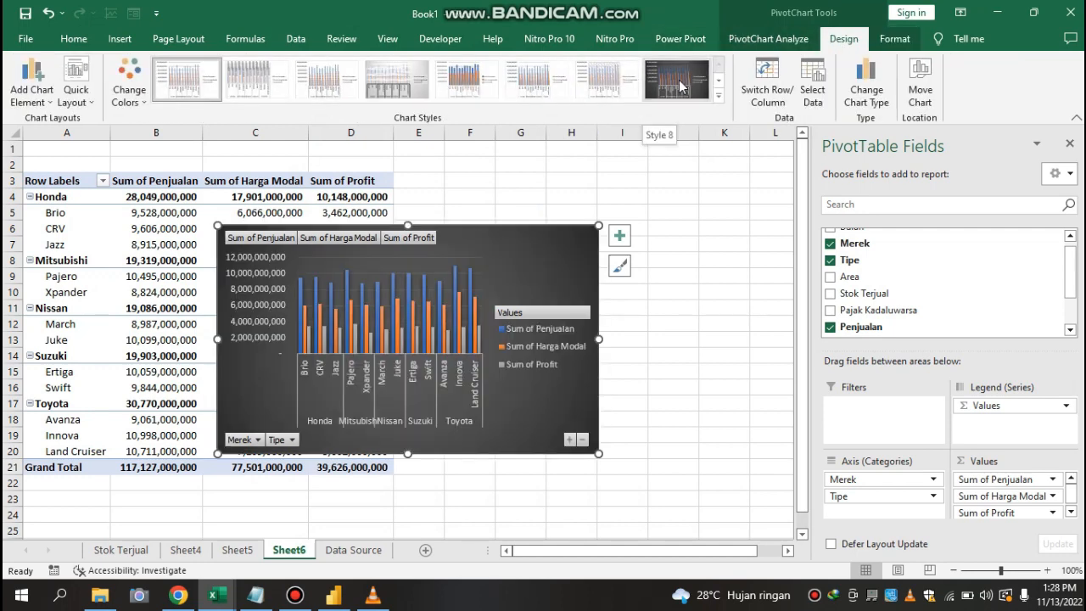
{"action": "left_click", "coordinate": [679, 86]}
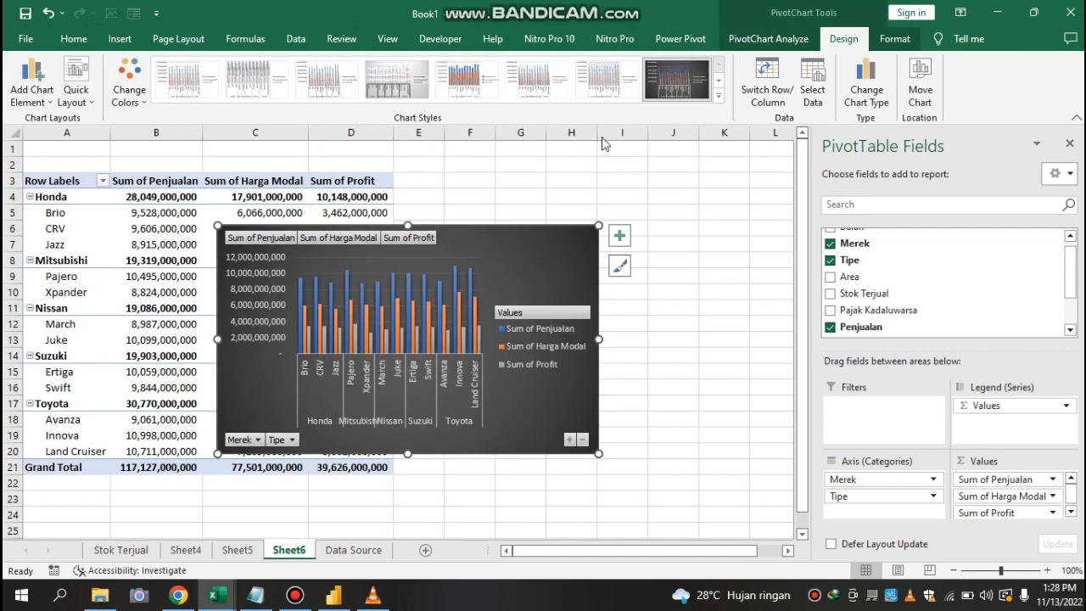
{"action": "right_click", "coordinate": [247, 239]}
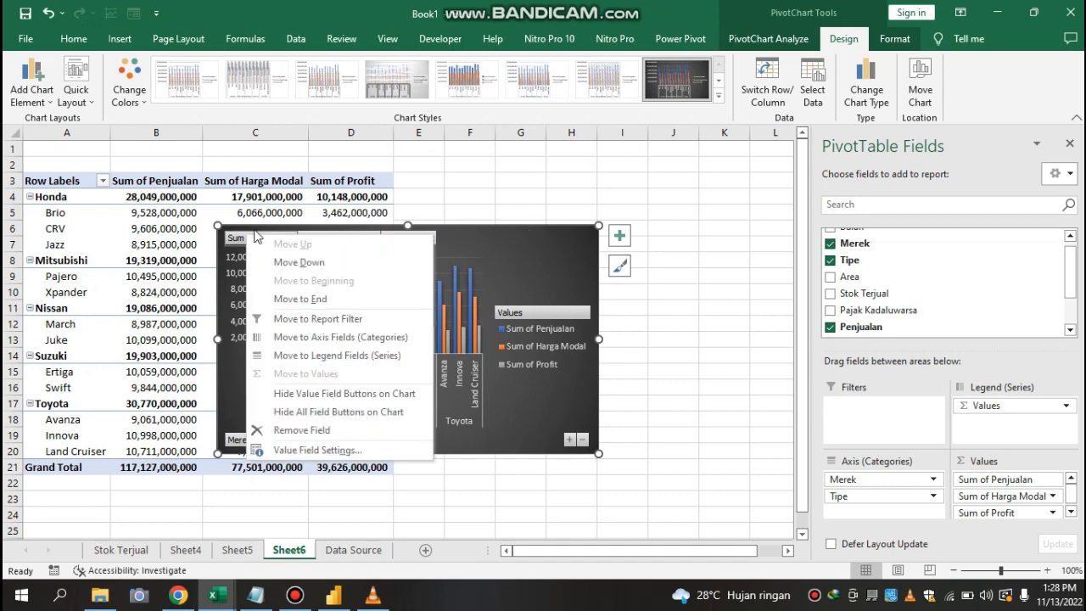
{"action": "left_click", "coordinate": [419, 180]}
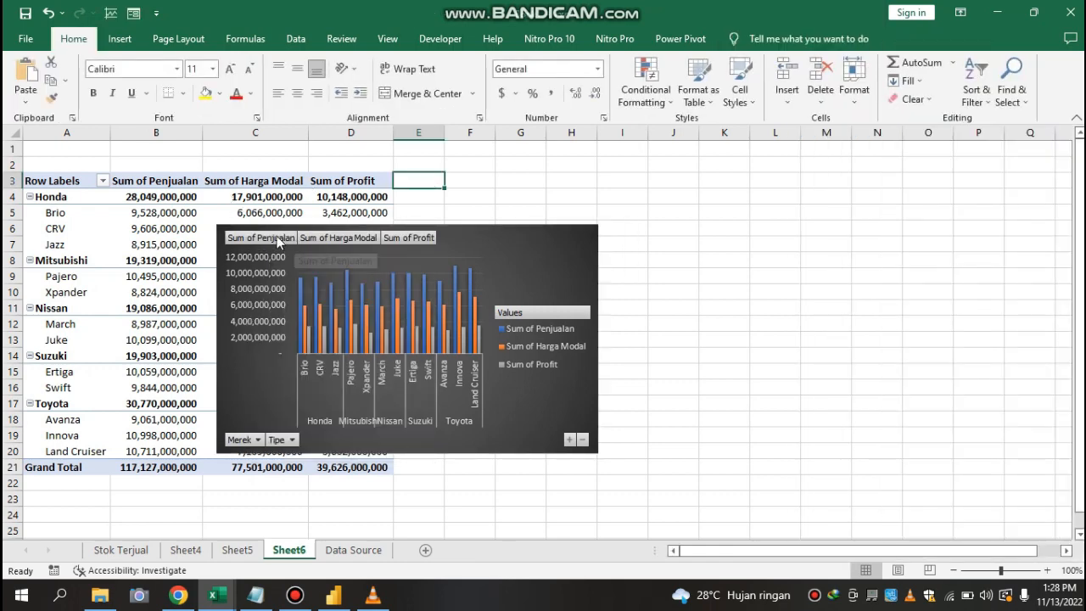
- Move the PivotChart beside the pivot table and remove Sum of Penjualan and Sum of Harga Modal from the values
{"action": "left_click", "coordinate": [276, 240]}
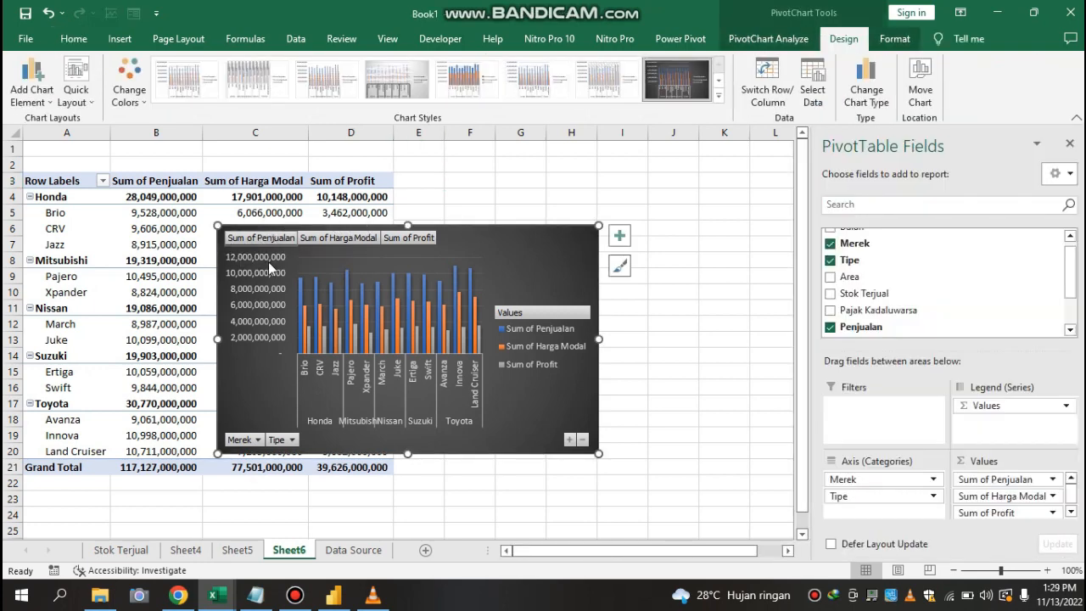
{"action": "left_click_drag", "start_coordinate": [473, 235], "coordinate": [669, 167]}
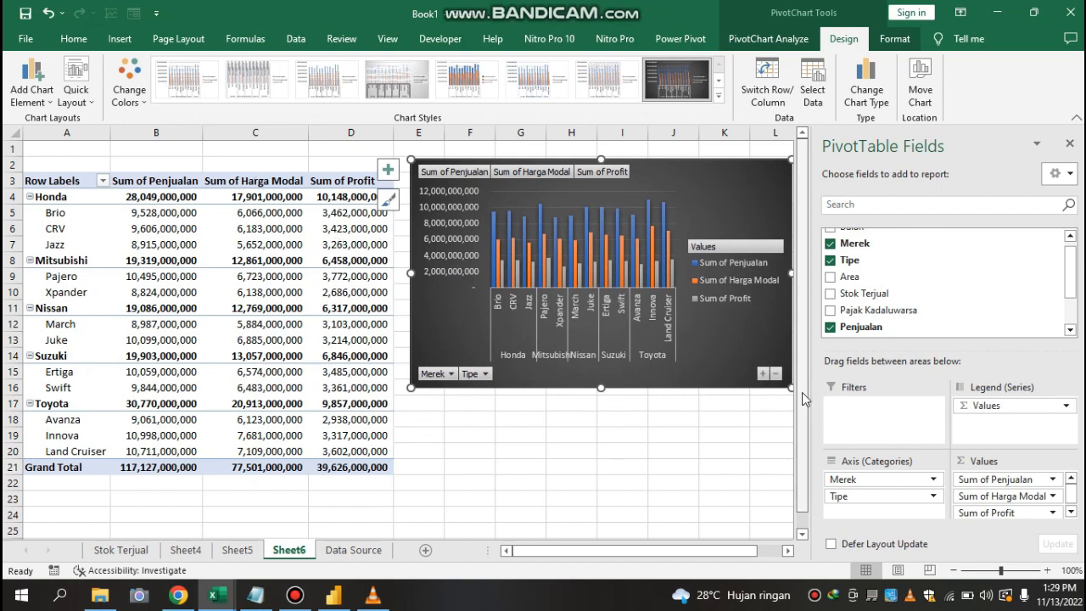
{"action": "left_click_drag", "start_coordinate": [1006, 481], "coordinate": [900, 290]}
{"action": "left_click_drag", "start_coordinate": [1006, 479], "coordinate": [900, 294]}
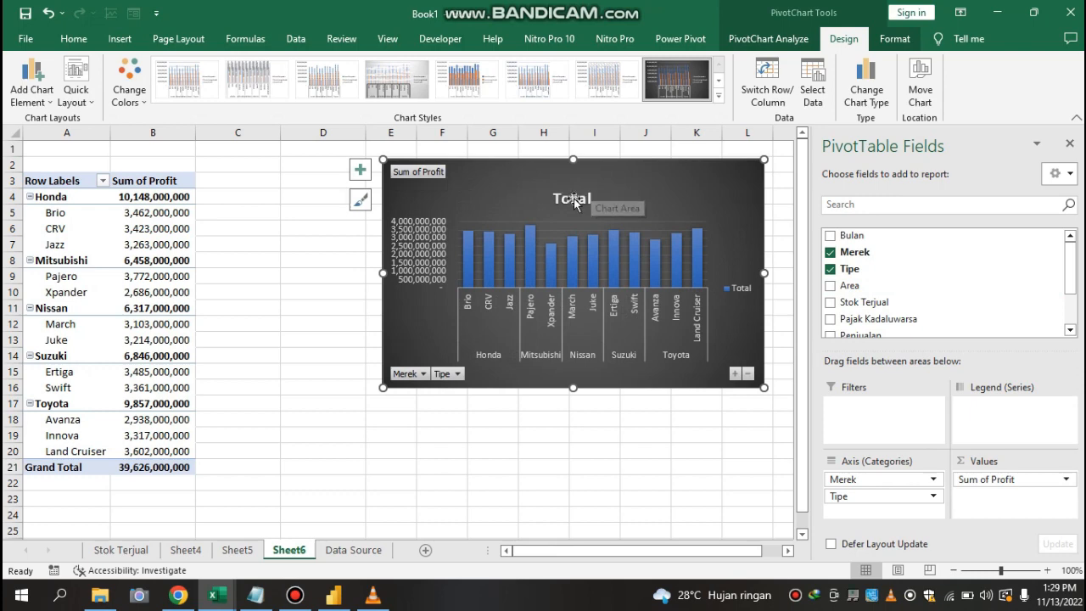
- Hide the value field button and the Merek and Tipe axis field buttons on the PivotChart
{"action": "right_click", "coordinate": [411, 174]}
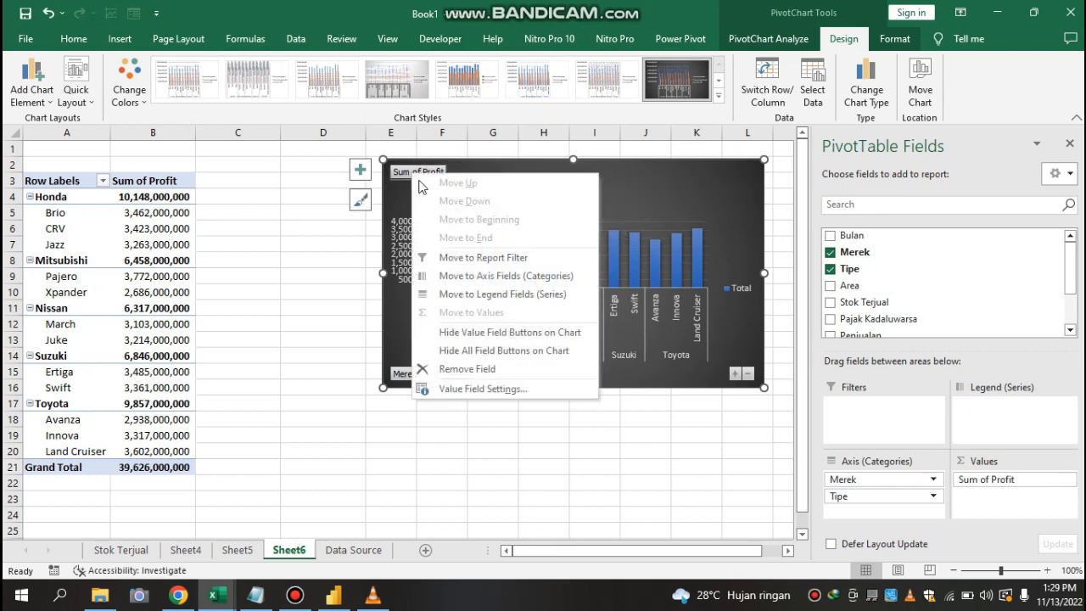
{"action": "left_click", "coordinate": [517, 332]}
{"action": "right_click", "coordinate": [419, 373]}
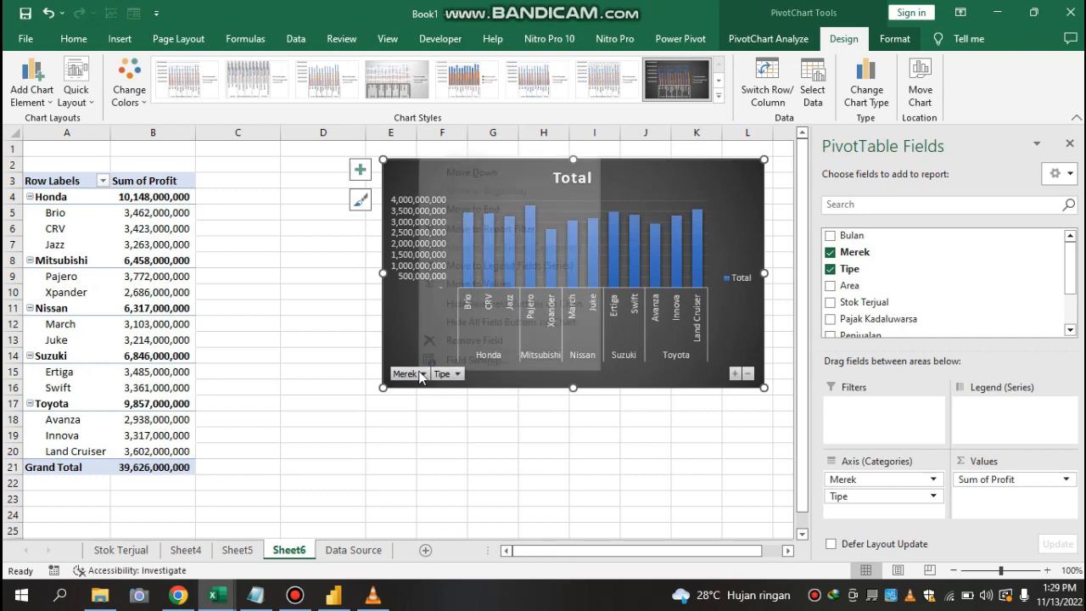
{"action": "left_click", "coordinate": [533, 307]}
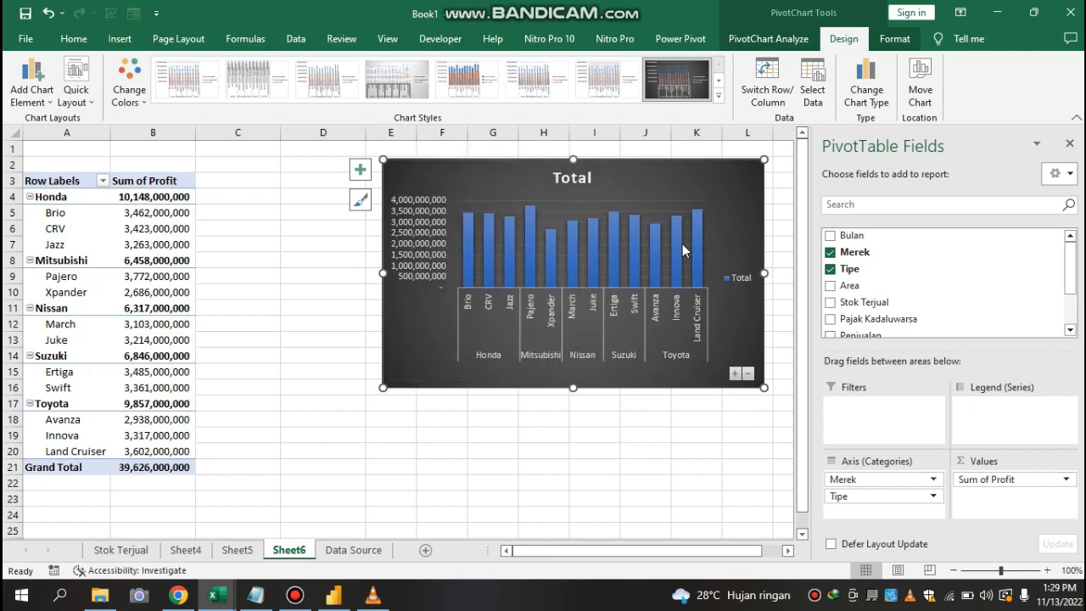
- Delete the legend from the PivotChart
{"action": "right_click", "coordinate": [741, 277]}
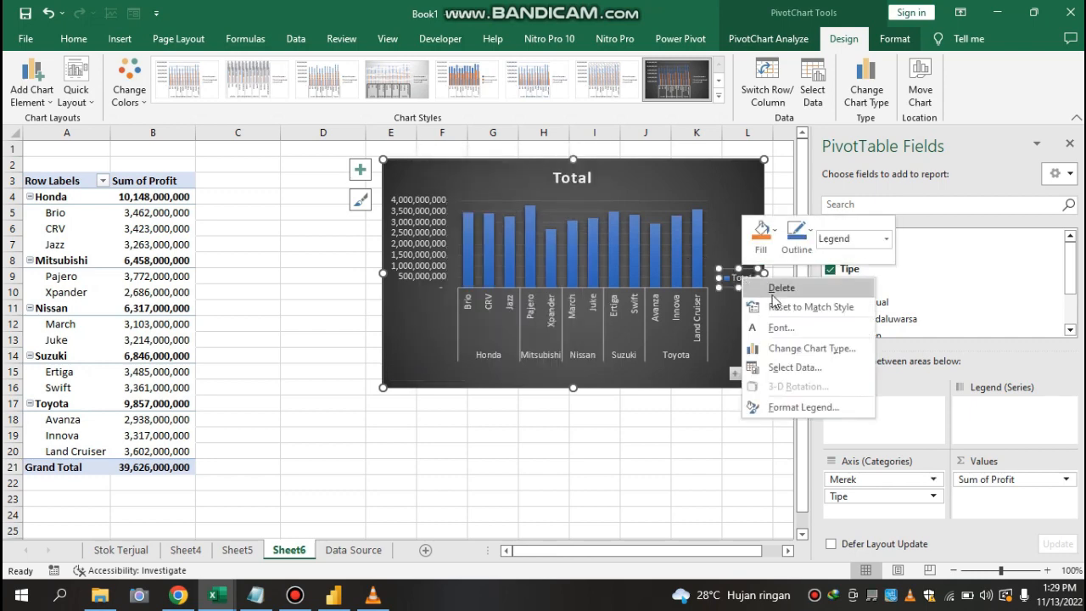
{"action": "key", "text": "Escape"}
{"action": "key", "text": "Delete"}
- Change the PivotChart's title to "Total Profit" and deselect the chart
{"action": "left_click", "coordinate": [577, 177]}
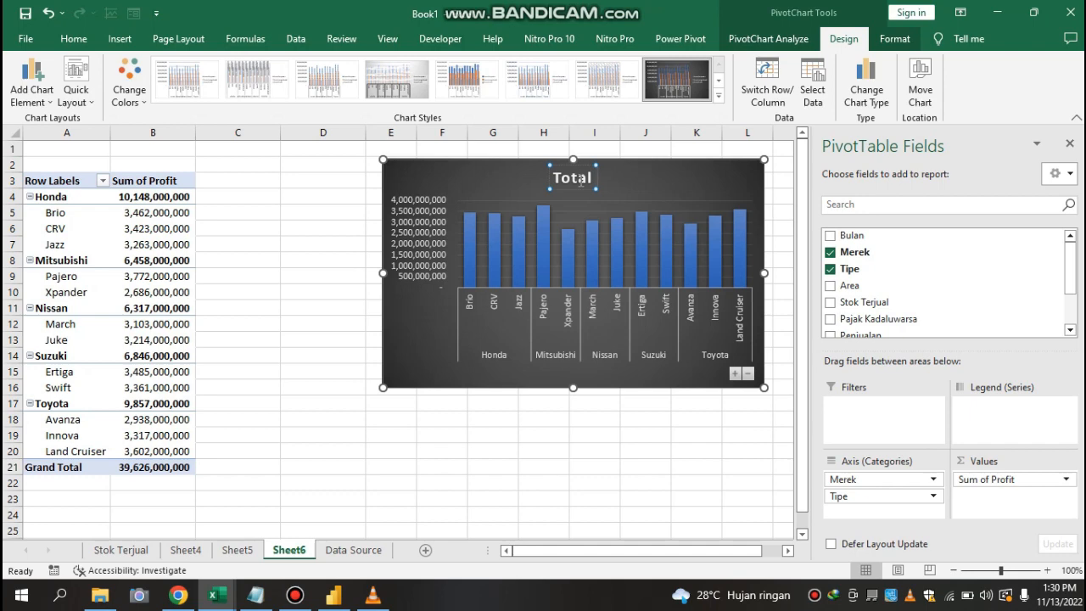
{"action": "type", "text": "Profit"}
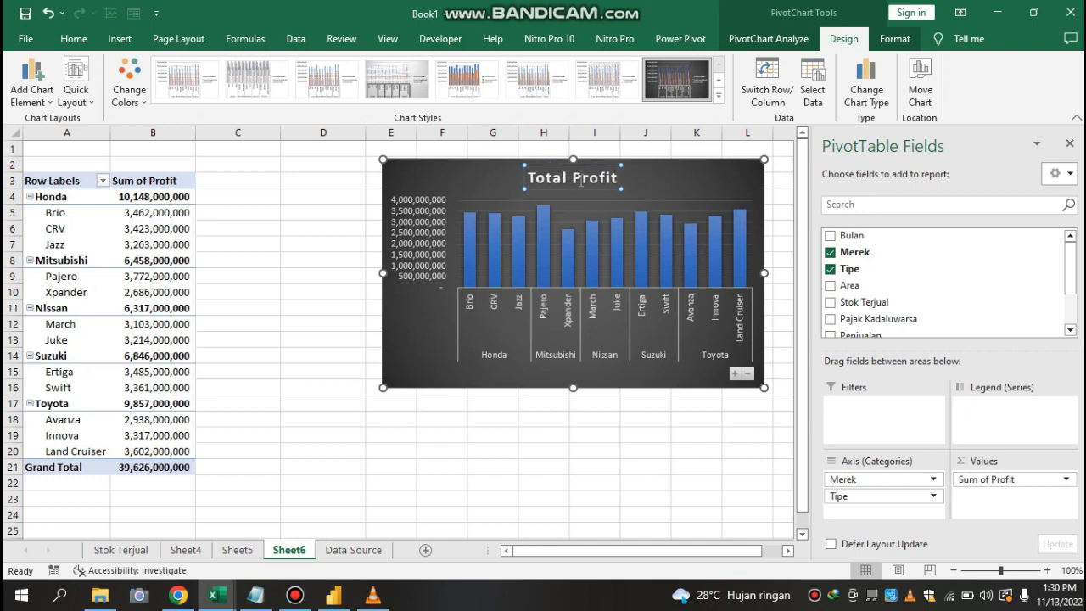
{"action": "left_click", "coordinate": [301, 288]}
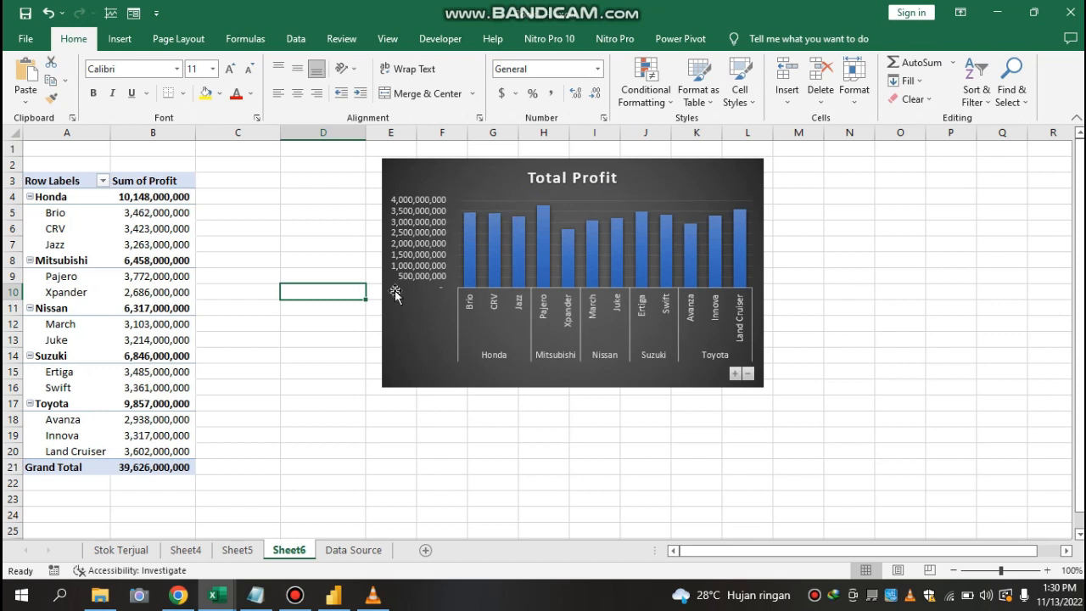
- Move the Total Profit PivotChart closer to the pivot table
{"action": "left_click", "coordinate": [301, 273]}
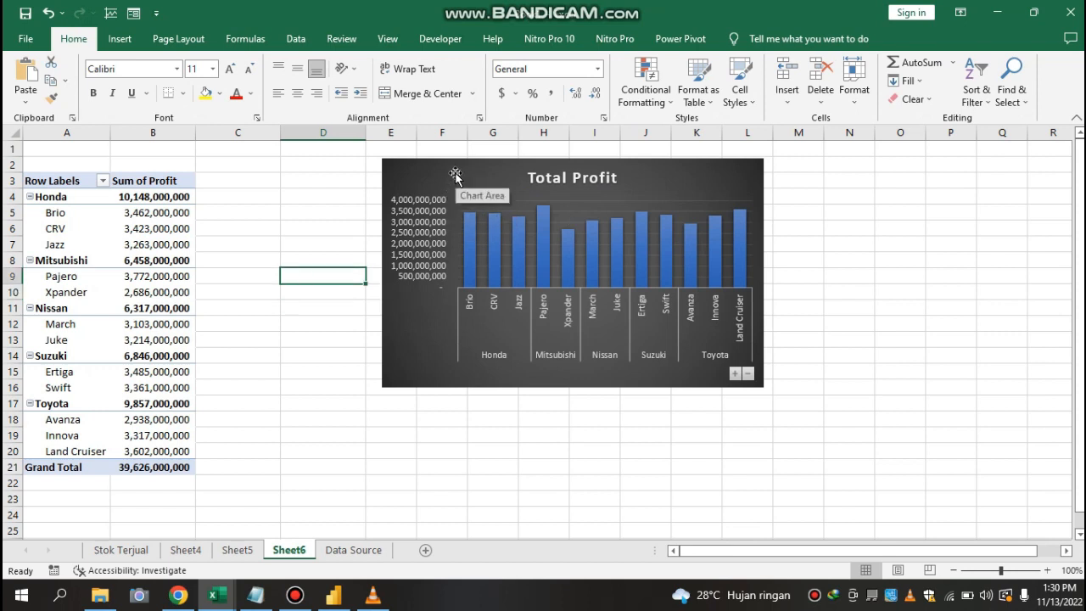
{"action": "left_click_drag", "start_coordinate": [450, 174], "coordinate": [350, 205]}
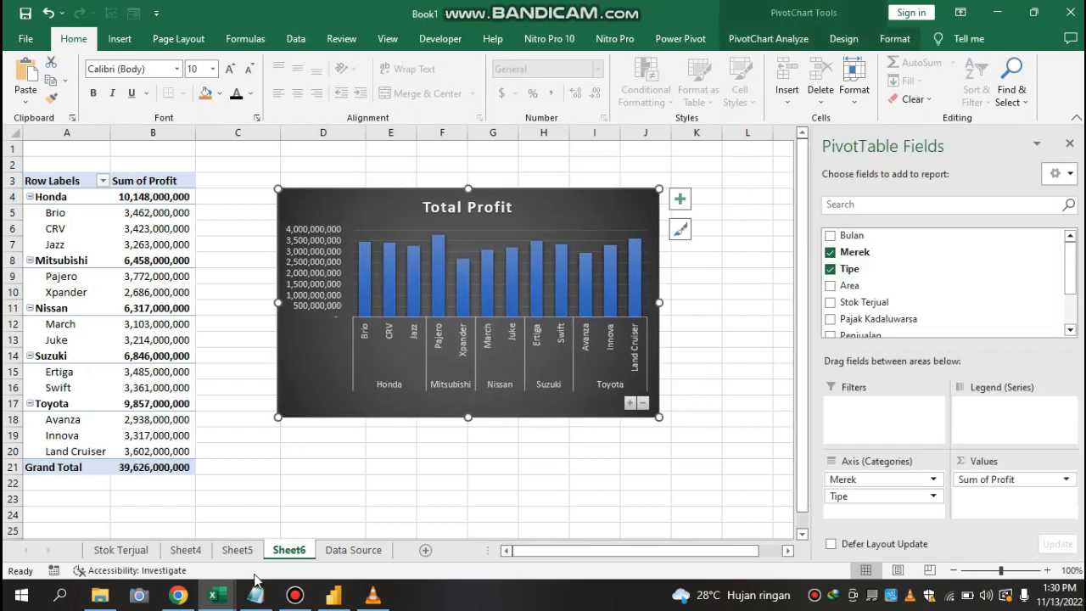
- Switch to Notepad to check the task list for the remaining dashboard item, and return to the workbook
{"action": "left_click", "coordinate": [254, 595]}
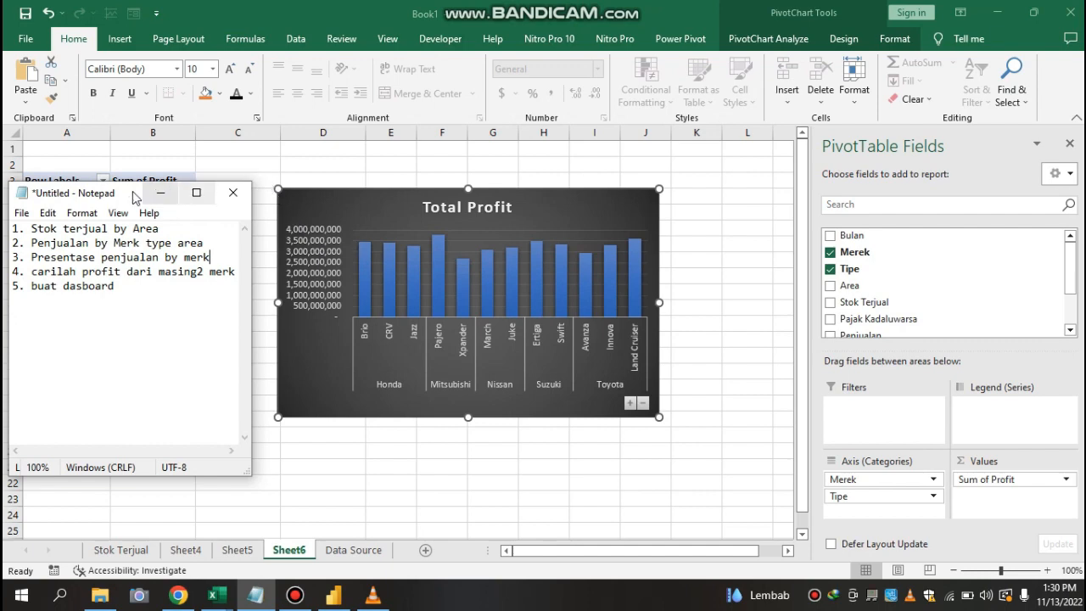
{"action": "left_click", "coordinate": [159, 198]}
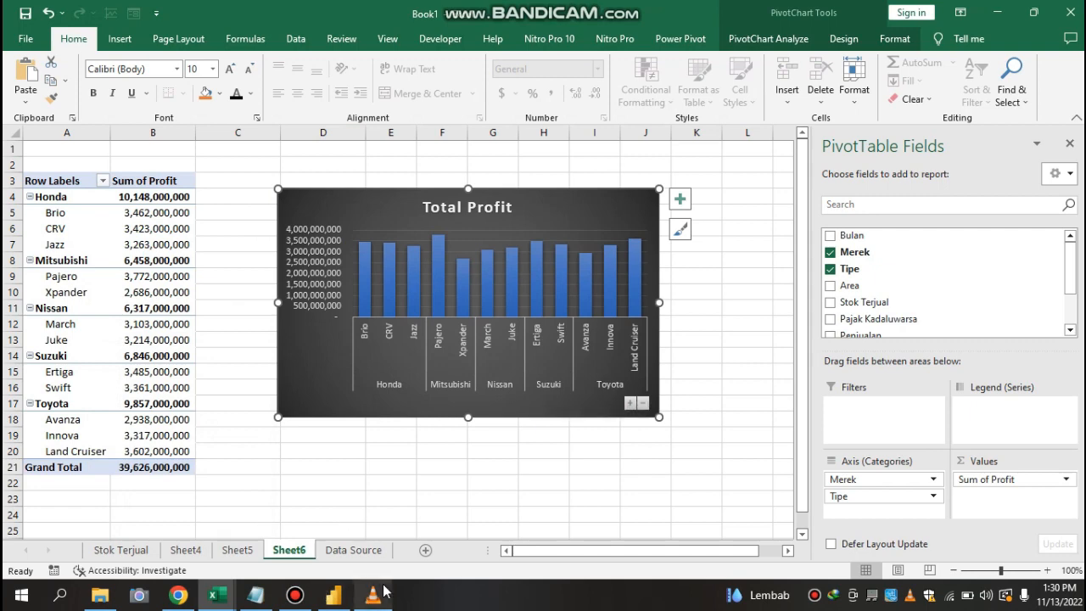
{"action": "mouse_move", "coordinate": [356, 592]}
{"action": "left_click", "coordinate": [255, 594]}
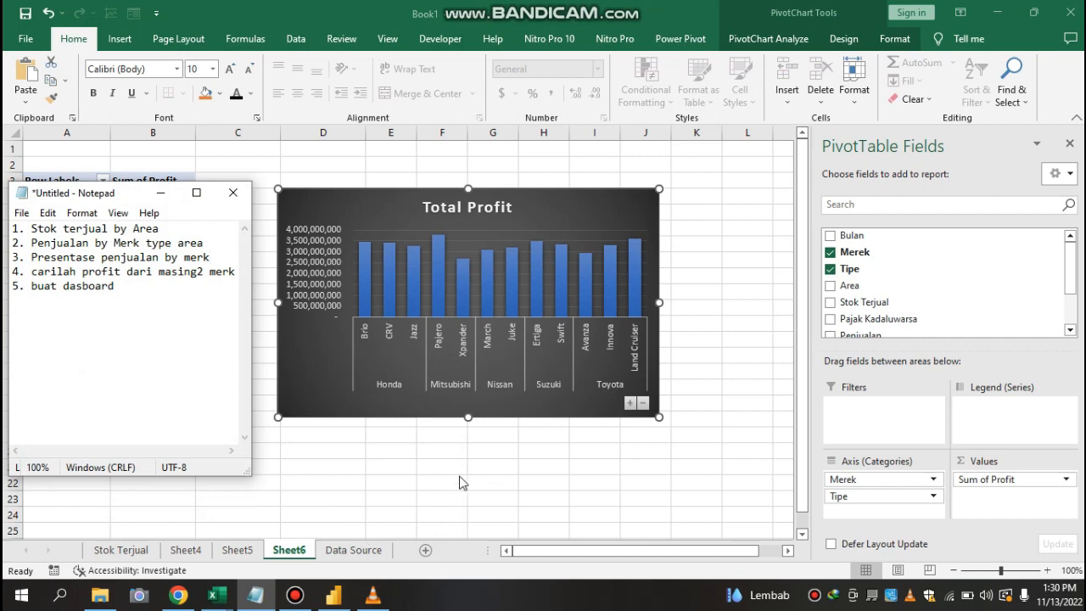
{"action": "left_click", "coordinate": [340, 490]}
- Add a new worksheet after Sheet6 and hide its gridlines and headings
{"action": "left_click", "coordinate": [425, 550]}
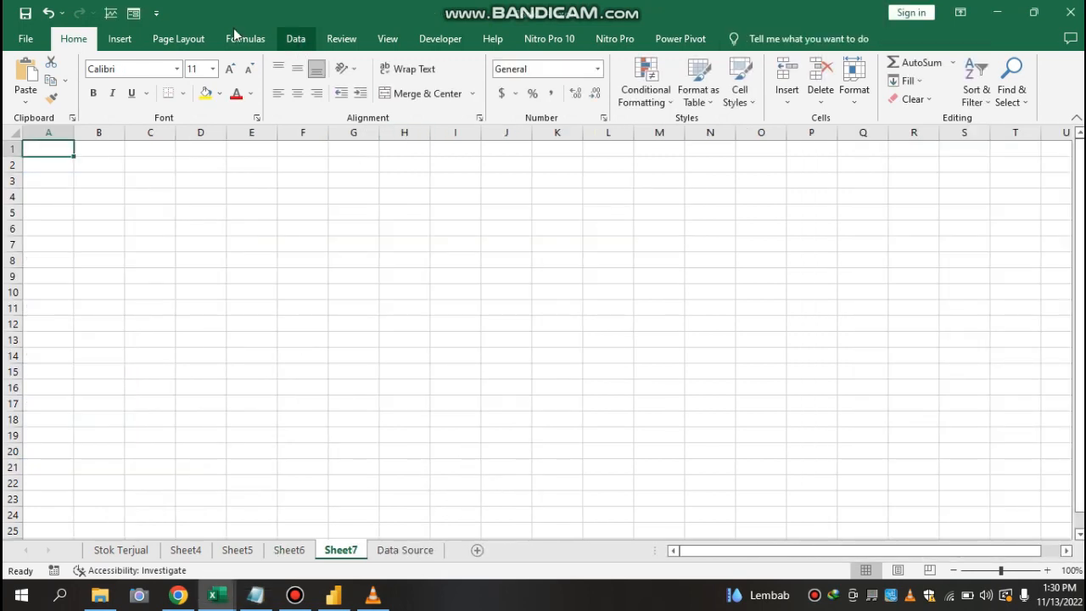
{"action": "left_click", "coordinate": [386, 39]}
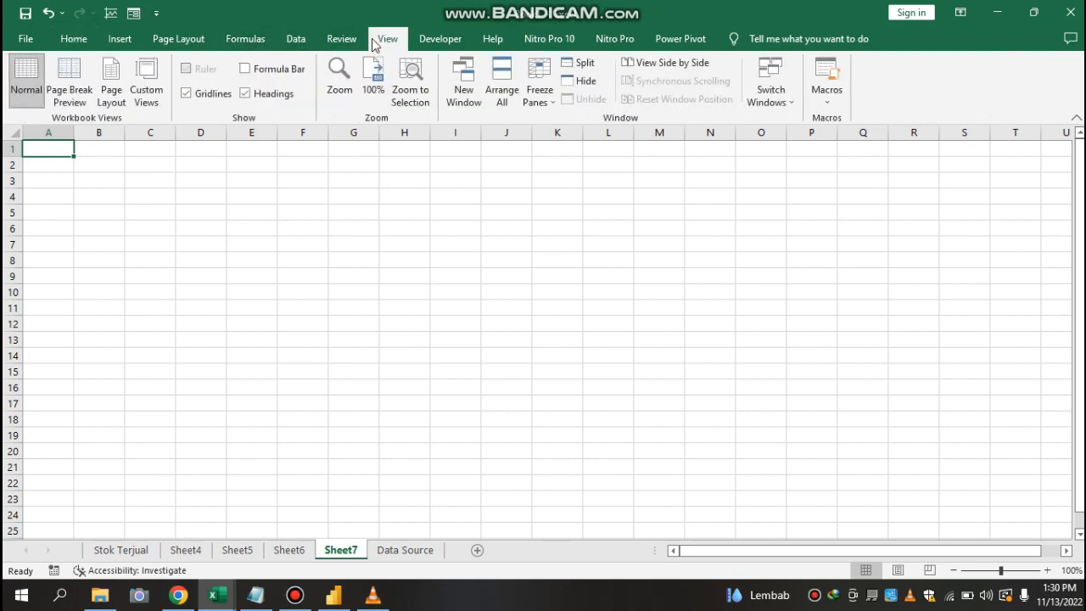
{"action": "left_click", "coordinate": [192, 96]}
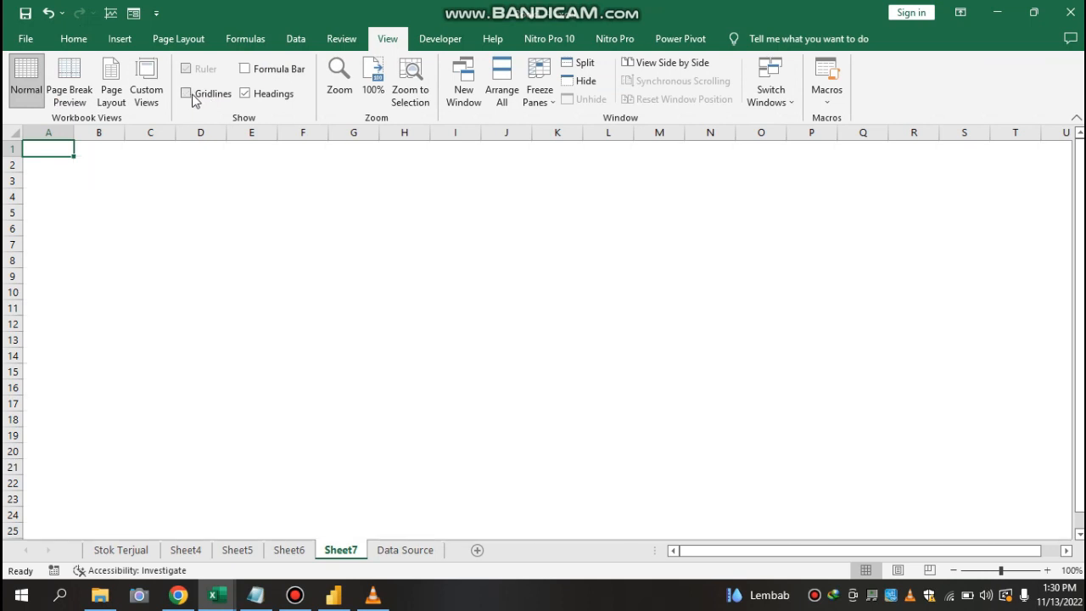
{"action": "left_click", "coordinate": [247, 94]}
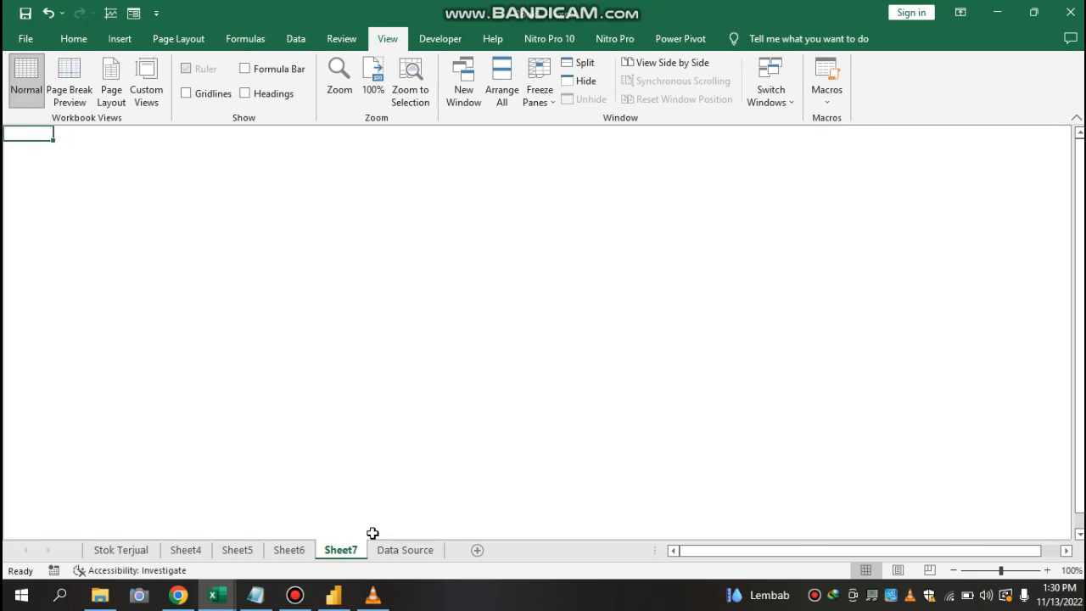
- Rename the new worksheet "Dashboard Penjualan"
{"action": "double_click", "coordinate": [348, 552]}
{"action": "key", "text": "BackSpace"}
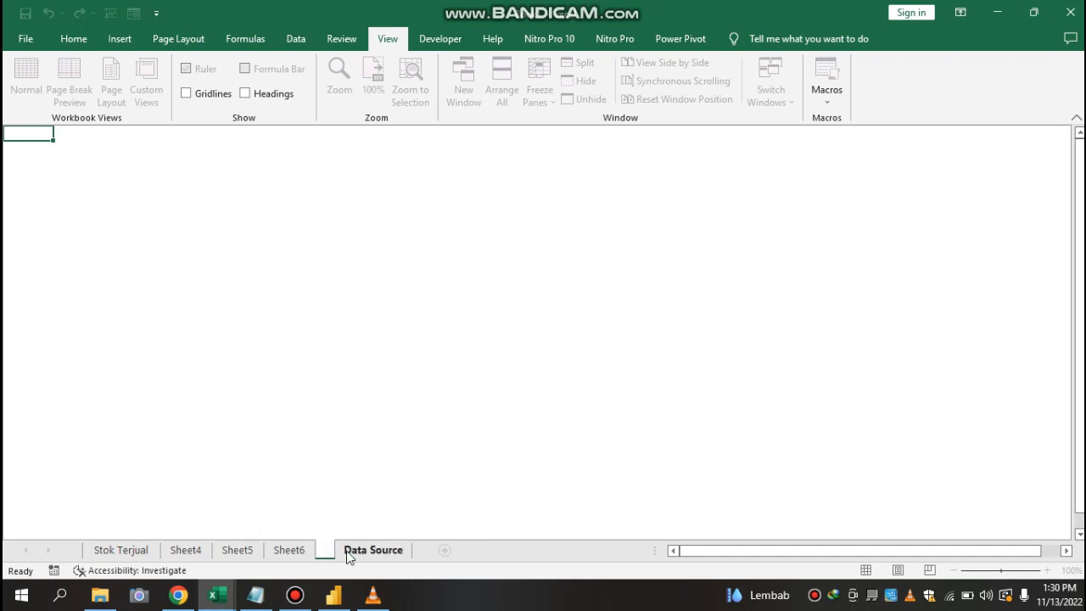
{"action": "type", "text": "Dashboard"}
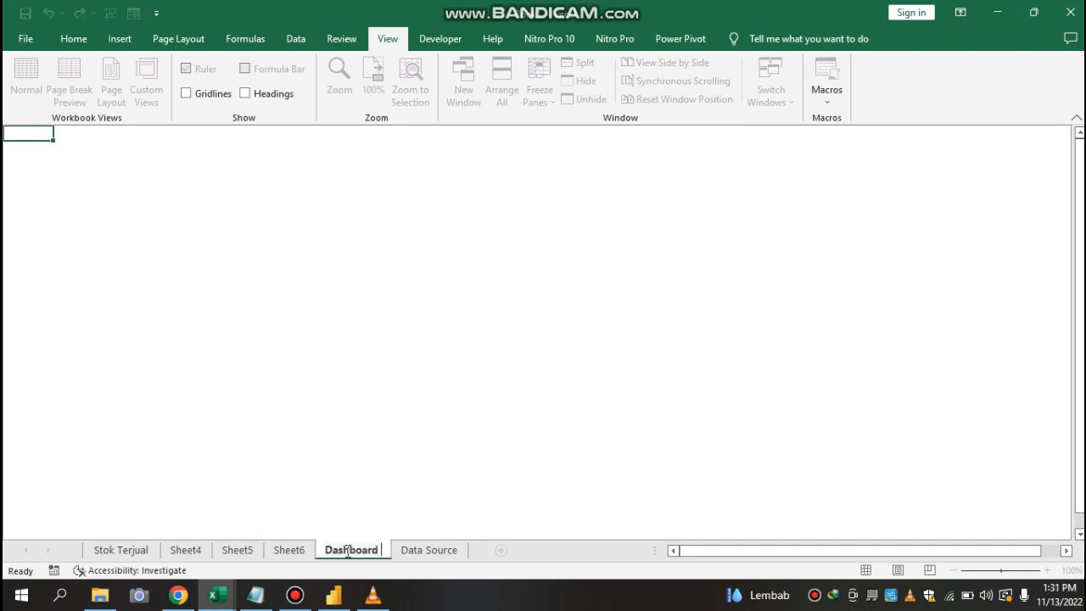
{"action": "type", "text": " Penjualan"}
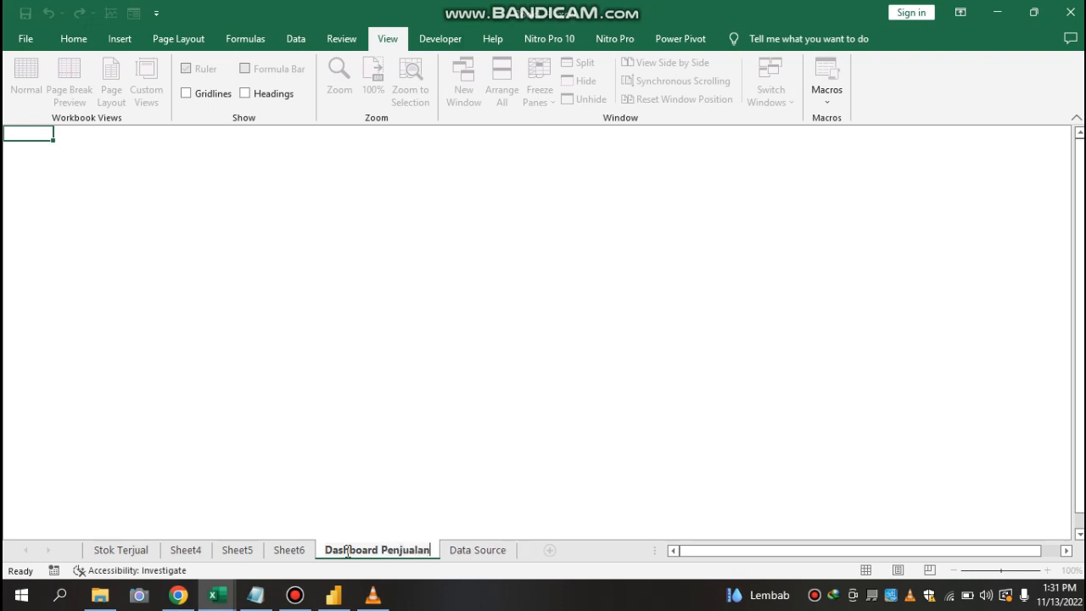
{"action": "left_click", "coordinate": [437, 466]}
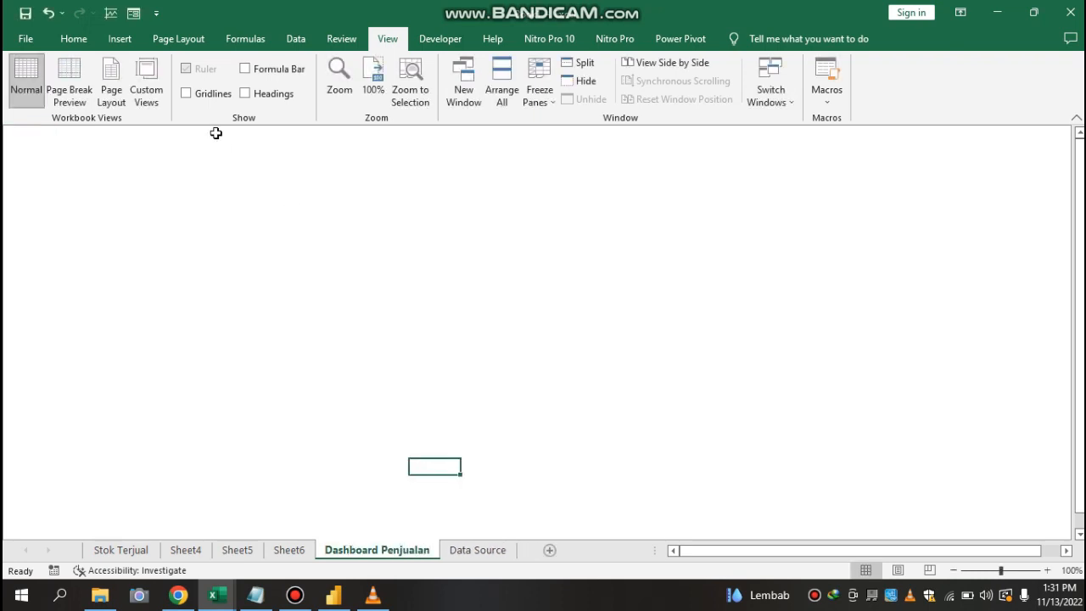
- Merge and center the cells E1:O3 on the Dashboard Penjualan sheet
{"action": "left_click_drag", "start_coordinate": [215, 133], "coordinate": [289, 151]}
{"action": "left_click_drag", "start_coordinate": [527, 198], "coordinate": [735, 169]}
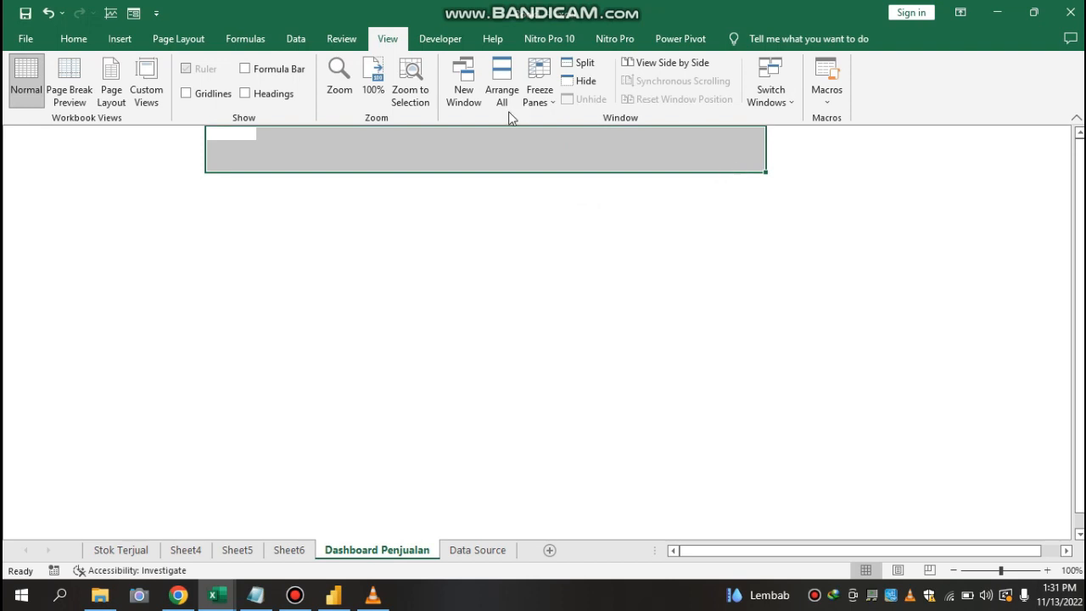
{"action": "left_click", "coordinate": [68, 40]}
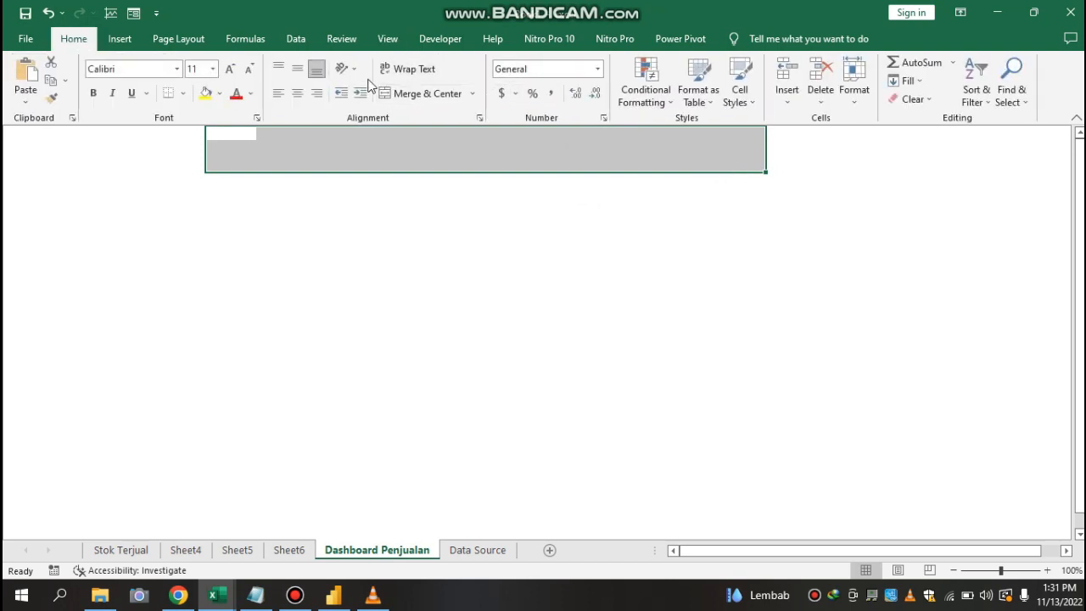
{"action": "left_click", "coordinate": [420, 93]}
- Enter the title "DASHBOARD PENJUALAN PT. OTOMOTIF INDONESIA" in the merged cell
{"action": "double_click", "coordinate": [391, 152]}
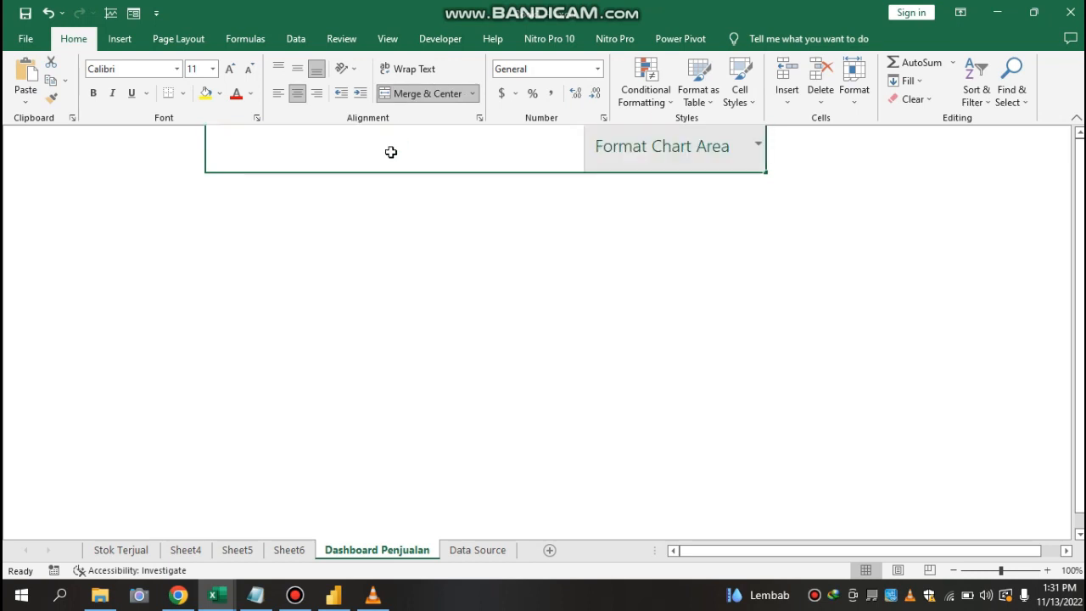
{"action": "type", "text": "DASHB"}
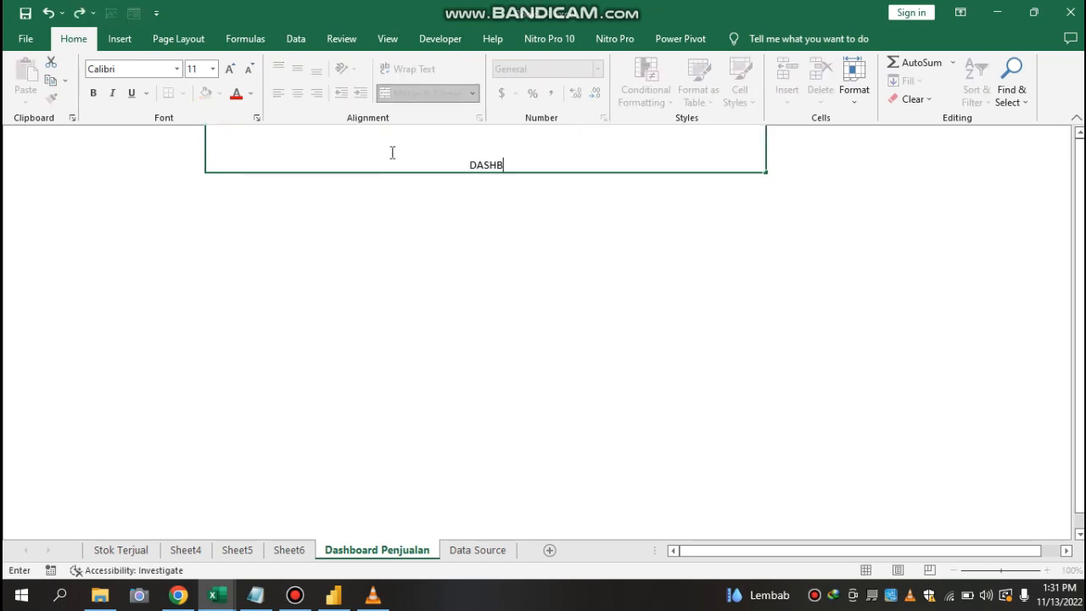
{"action": "type", "text": "OARD PENJUALAN "}
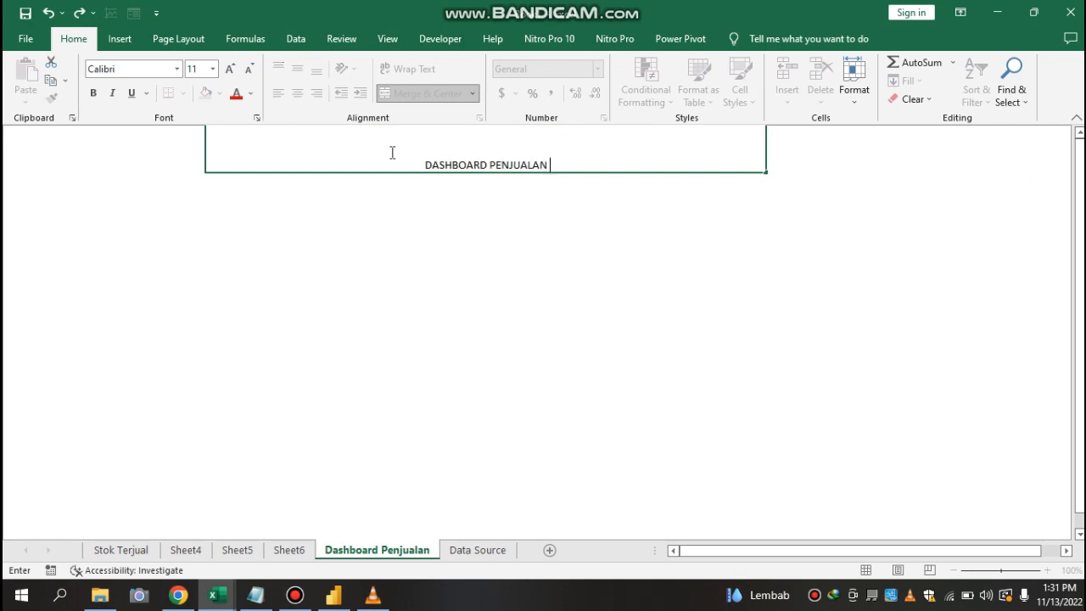
{"action": "type", "text": "PT. OTOMOT"}
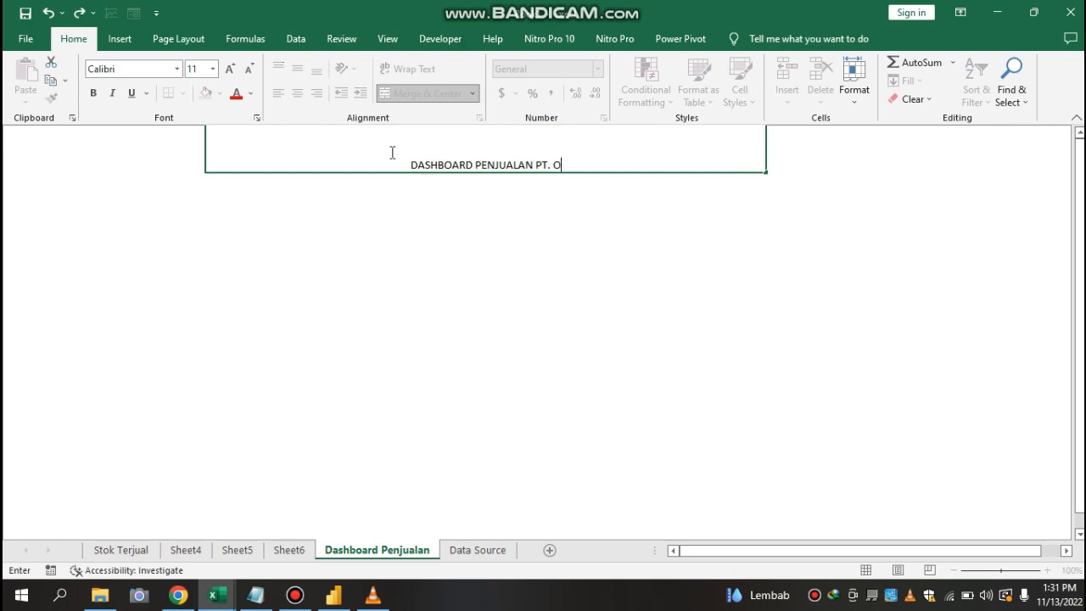
{"action": "type", "text": "F"}
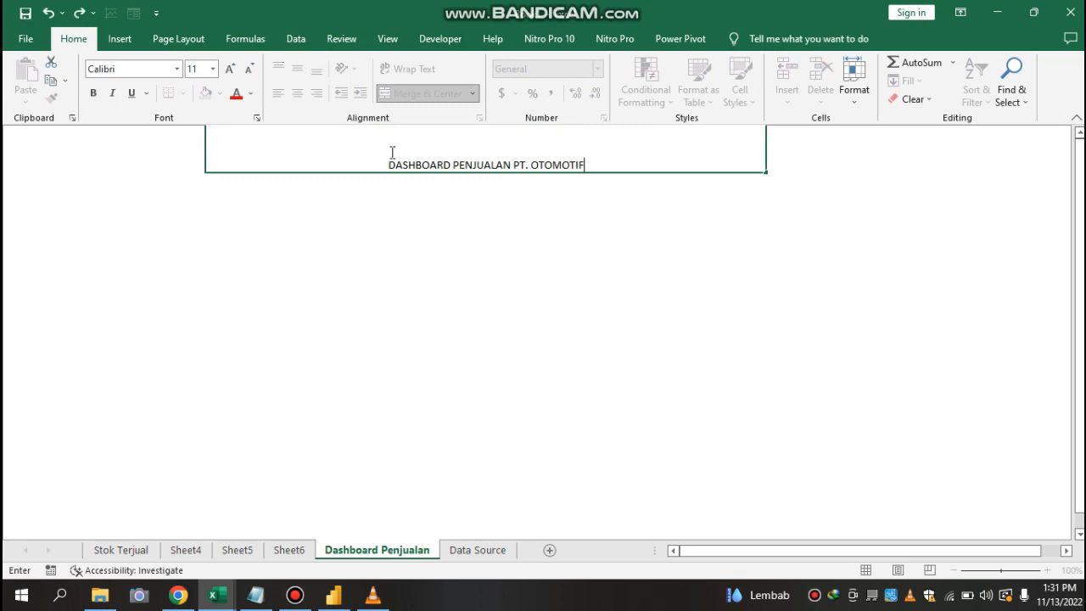
{"action": "type", "text": " INDONESIA"}
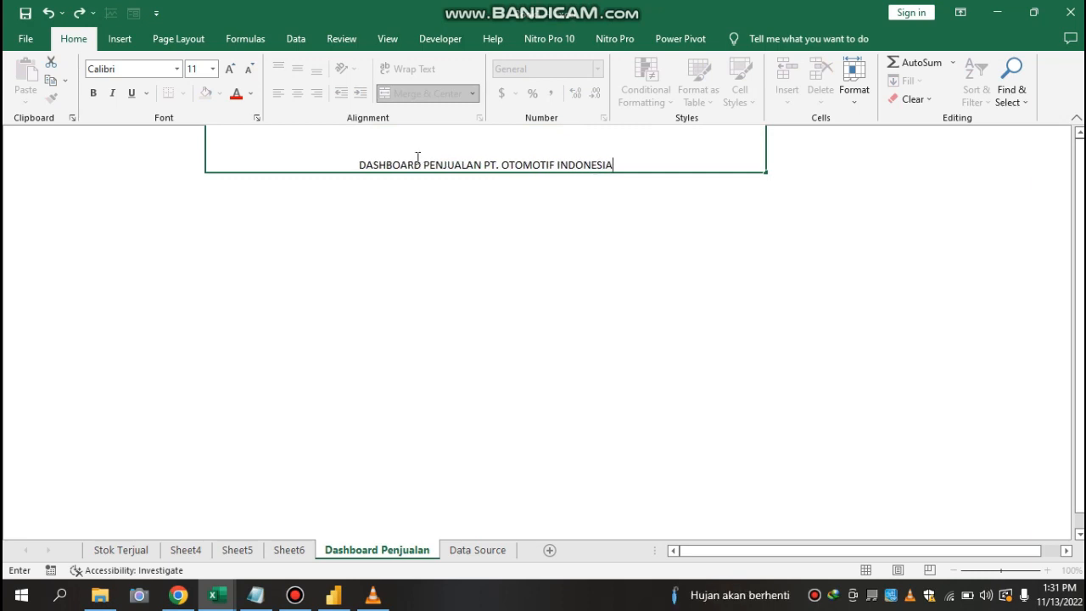
- Format the dashboard title in the Algerian font at size 22 and commit the cell entry
{"action": "key", "text": "shift+Home"}
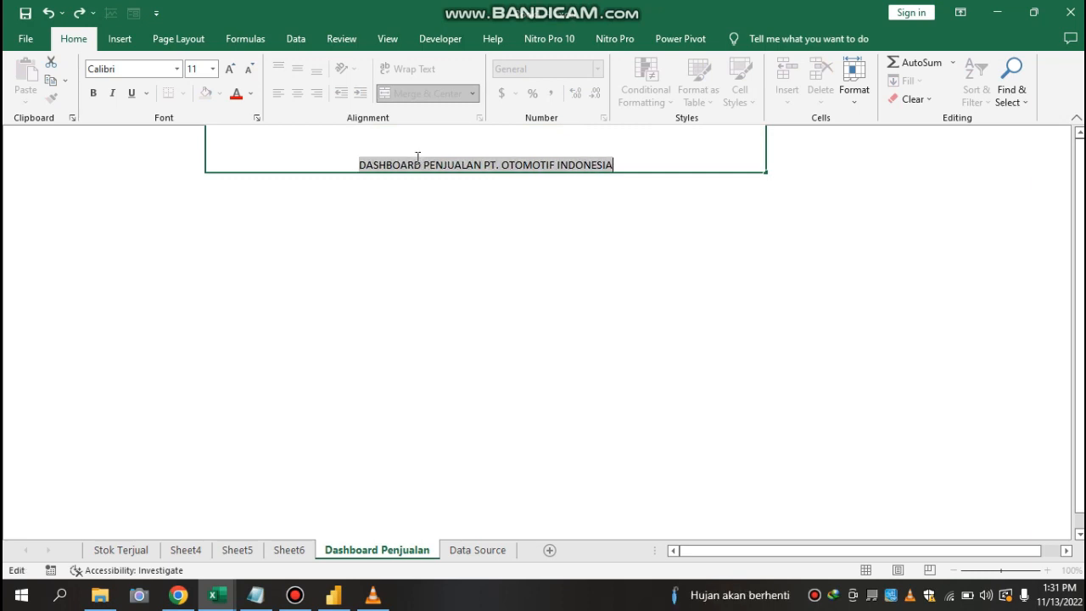
{"action": "left_click", "coordinate": [177, 68]}
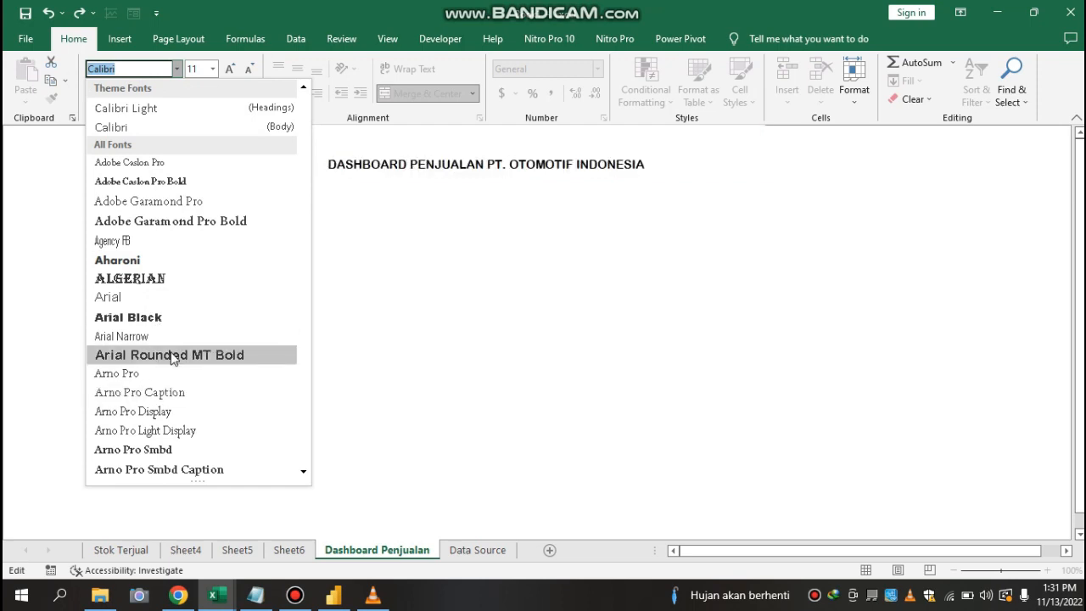
{"action": "left_click", "coordinate": [165, 279]}
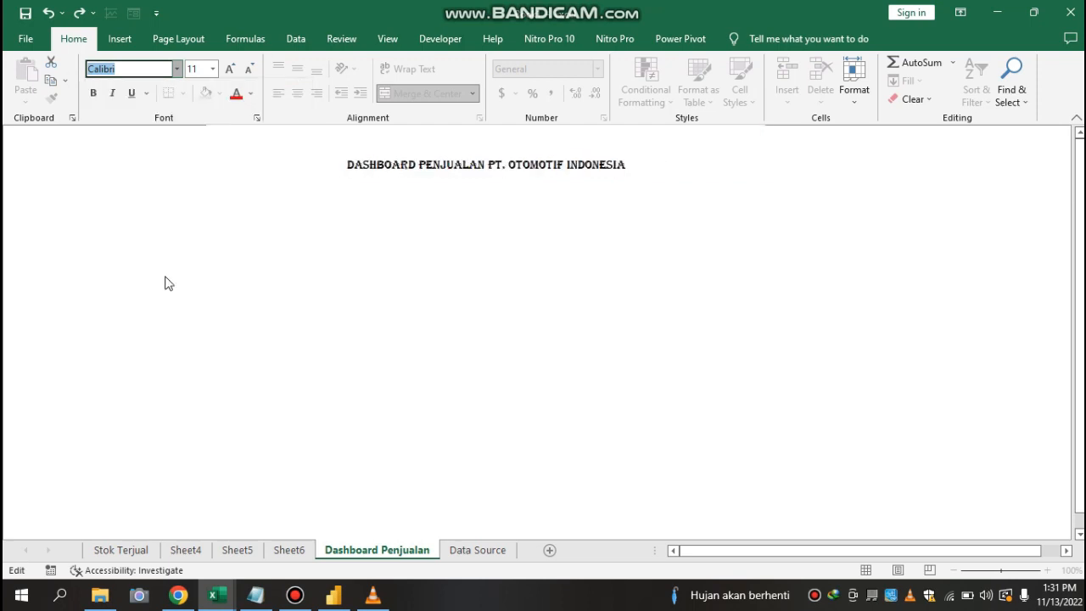
{"action": "left_click", "coordinate": [212, 68]}
{"action": "left_click", "coordinate": [194, 223]}
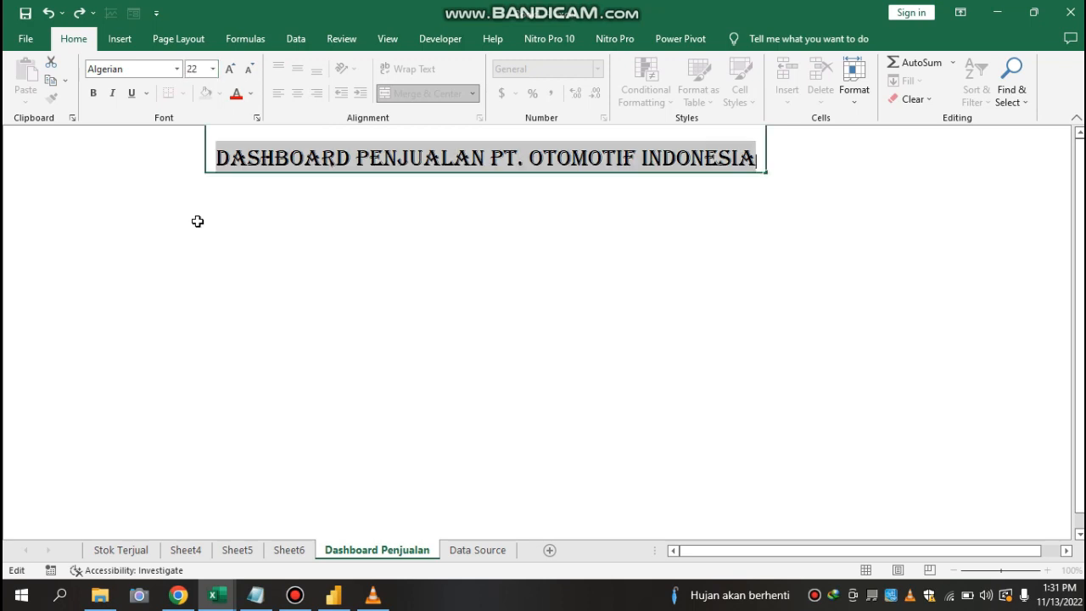
{"action": "left_click", "coordinate": [290, 224]}
{"action": "left_click", "coordinate": [170, 222]}
{"action": "left_click", "coordinate": [313, 213]}
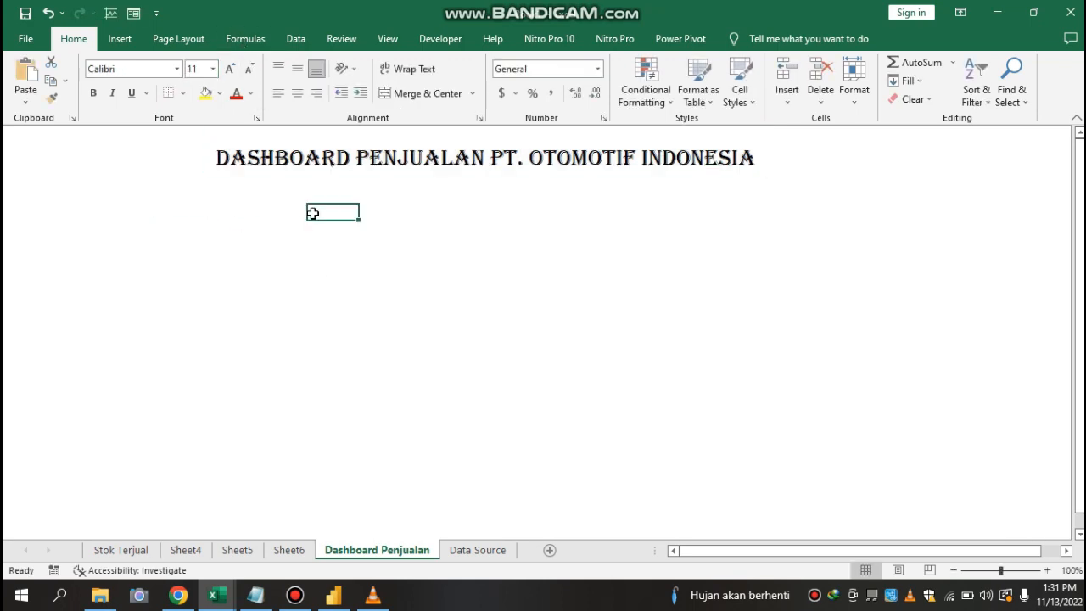
- Look through the charts on the Stok Terjual, Sheet4, Sheet5 and Sheet6 worksheets
{"action": "left_click", "coordinate": [195, 550]}
{"action": "left_click", "coordinate": [109, 550]}
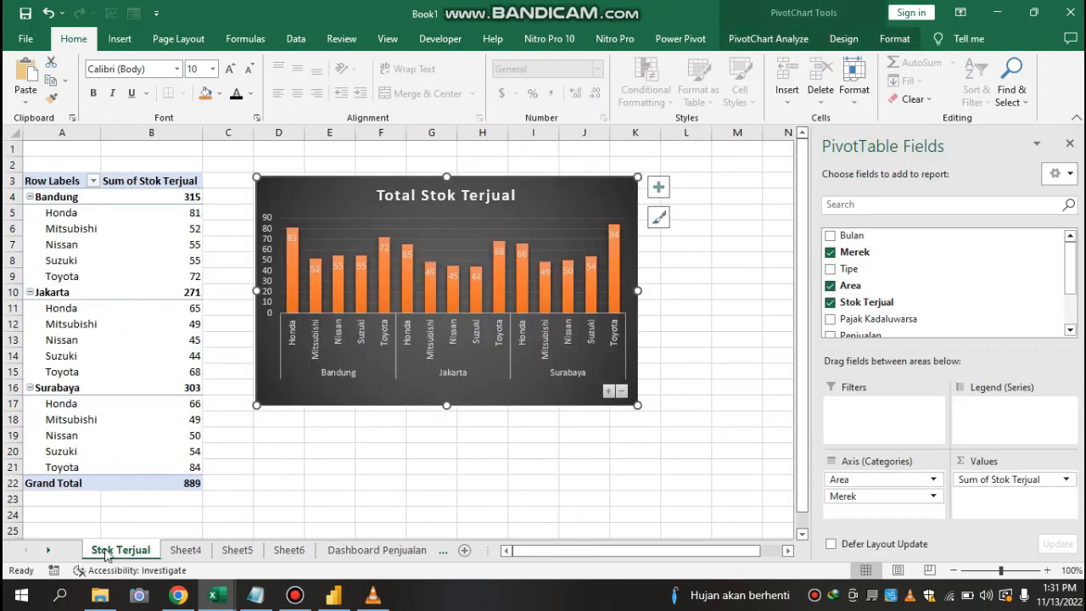
{"action": "left_click", "coordinate": [185, 550]}
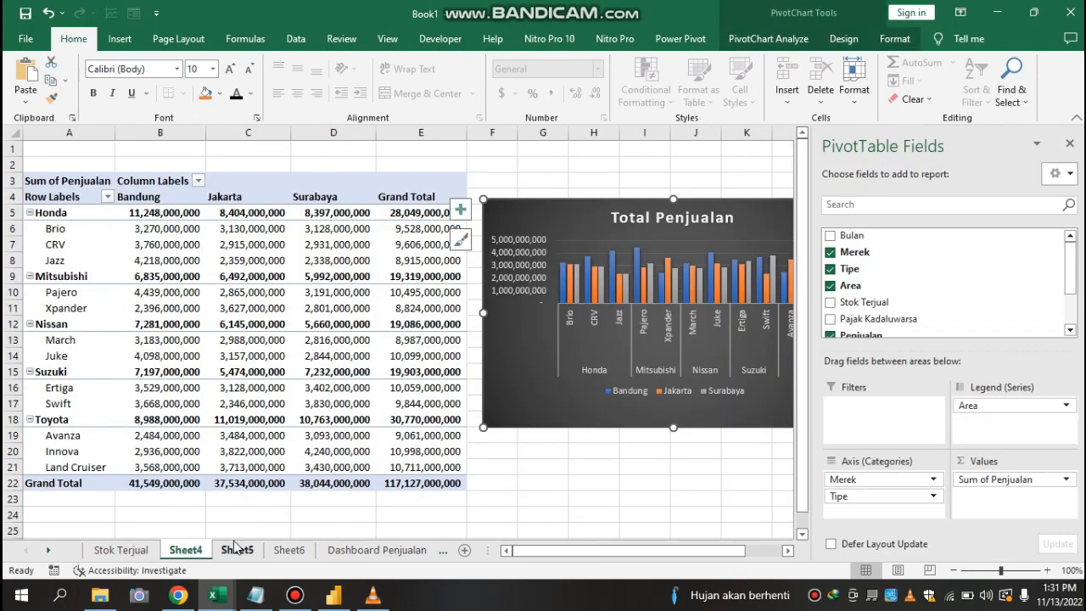
{"action": "left_click", "coordinate": [236, 550]}
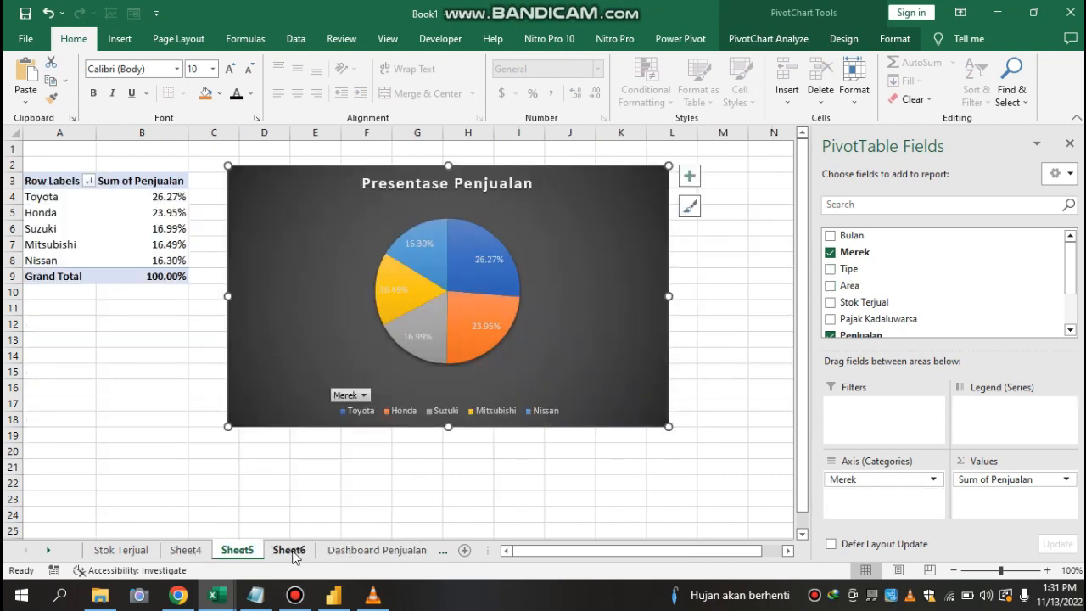
{"action": "left_click", "coordinate": [289, 550]}
{"action": "left_click", "coordinate": [185, 550]}
- Cut the Total Stok Terjual PivotChart from the Stok Terjual sheet and paste it below the title on Dashboard Penjualan
{"action": "left_click", "coordinate": [125, 551]}
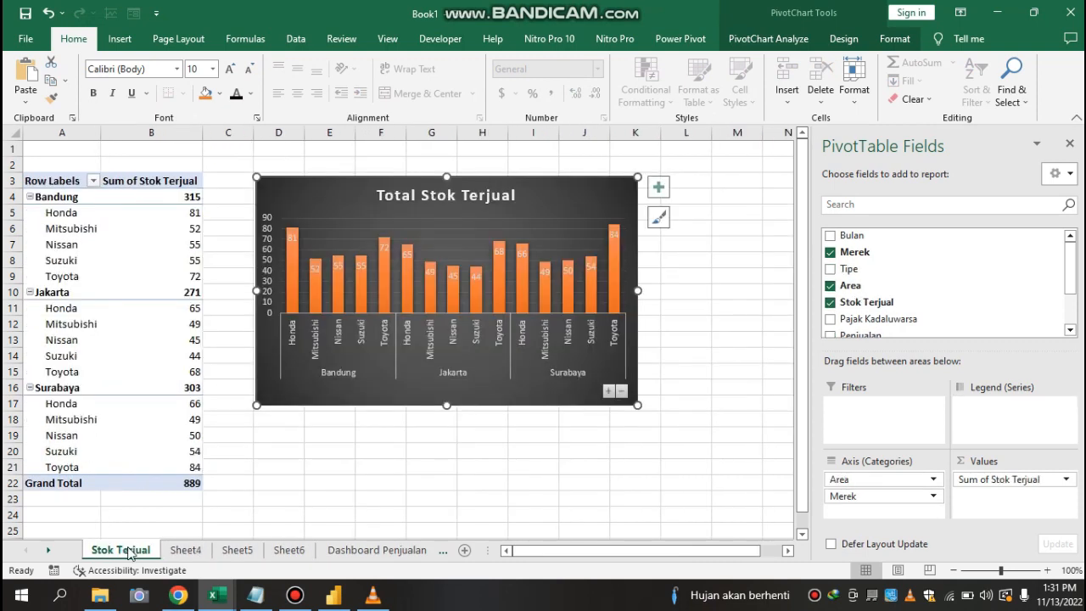
{"action": "right_click", "coordinate": [292, 195]}
{"action": "left_click", "coordinate": [327, 210]}
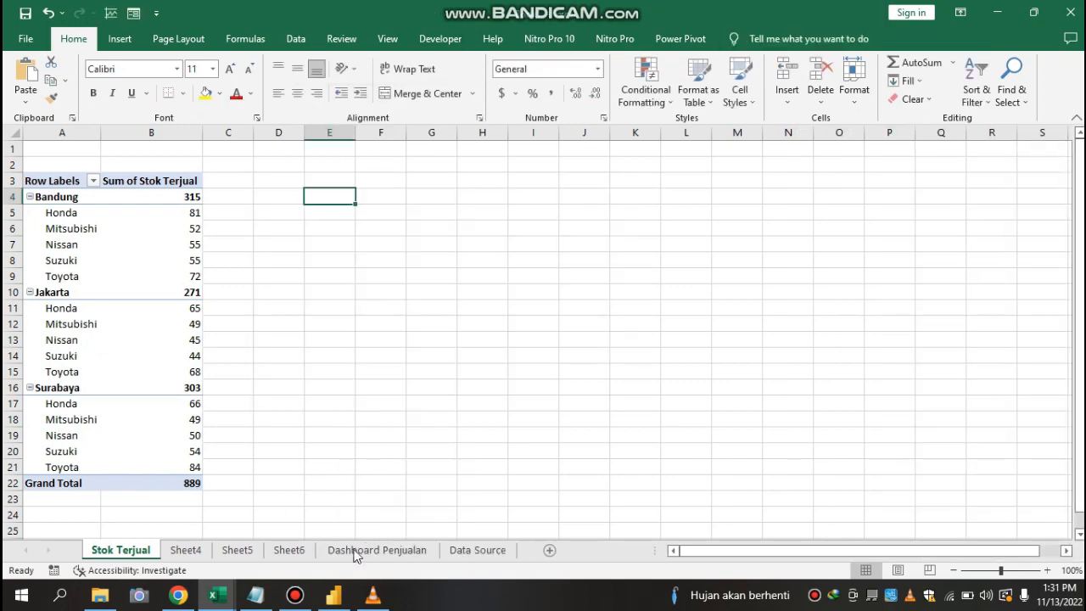
{"action": "left_click", "coordinate": [356, 551]}
{"action": "left_click", "coordinate": [222, 213]}
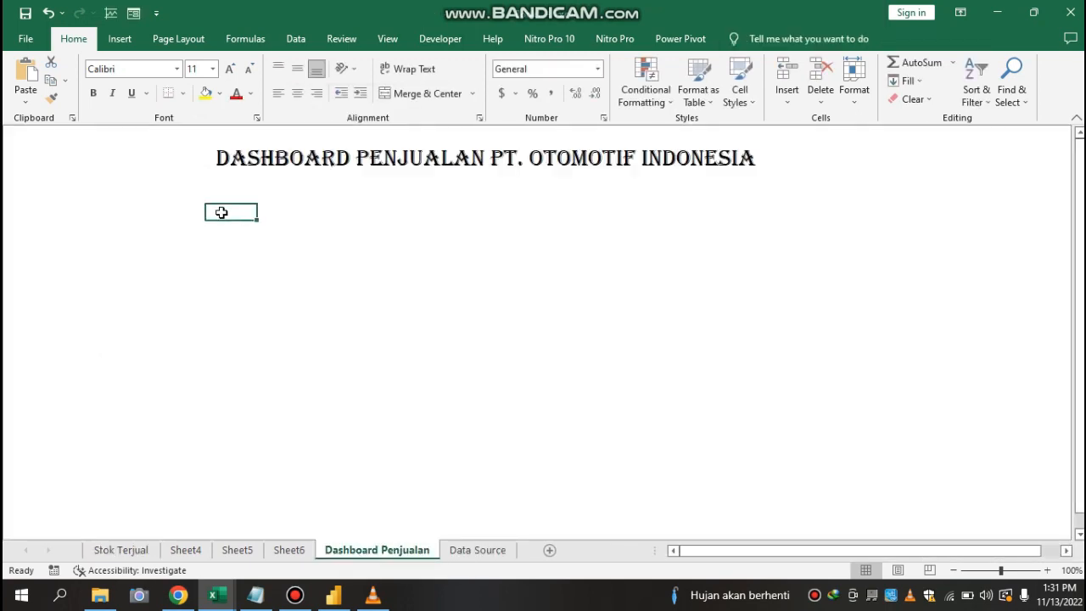
{"action": "left_click", "coordinate": [161, 219]}
{"action": "key", "text": "ctrl+v"}
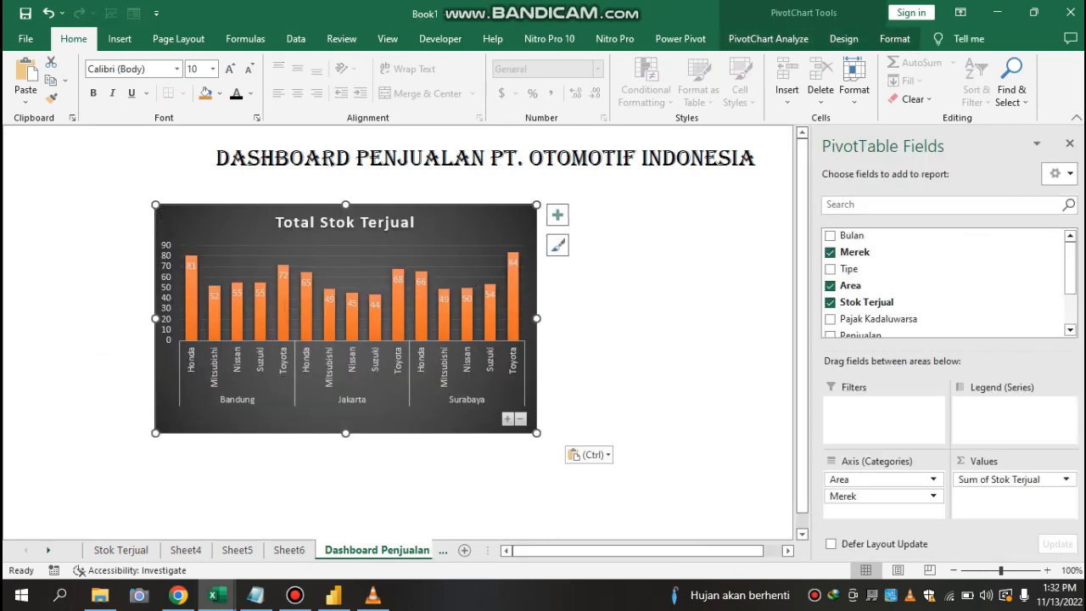
- Close the PivotTable Fields pane and shift the Total Stok Terjual chart up and left, just beneath the title
{"action": "left_click", "coordinate": [1069, 146]}
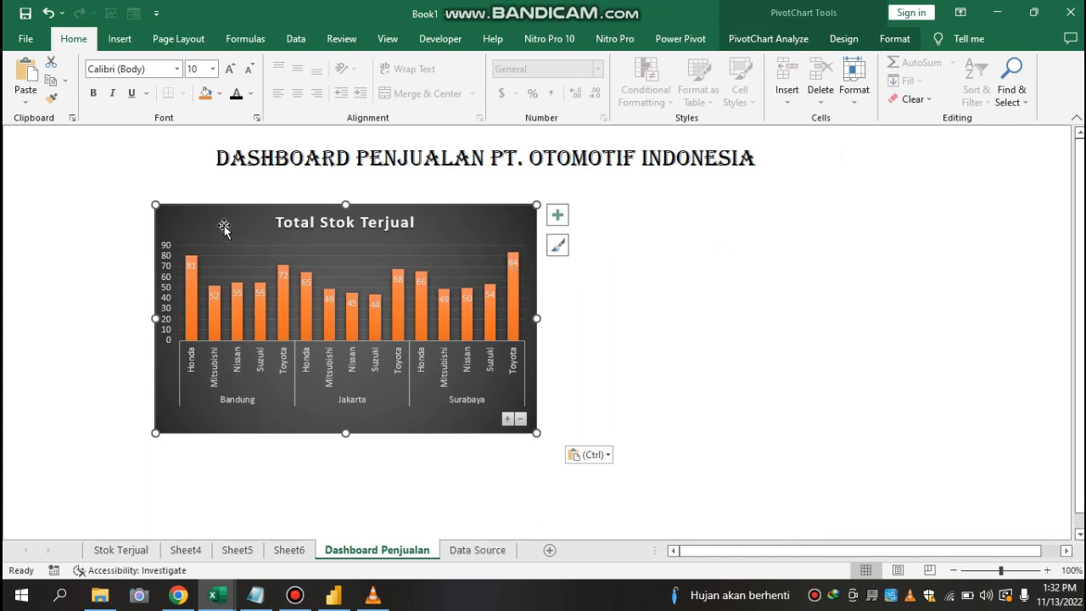
{"action": "left_click_drag", "start_coordinate": [211, 214], "coordinate": [172, 201]}
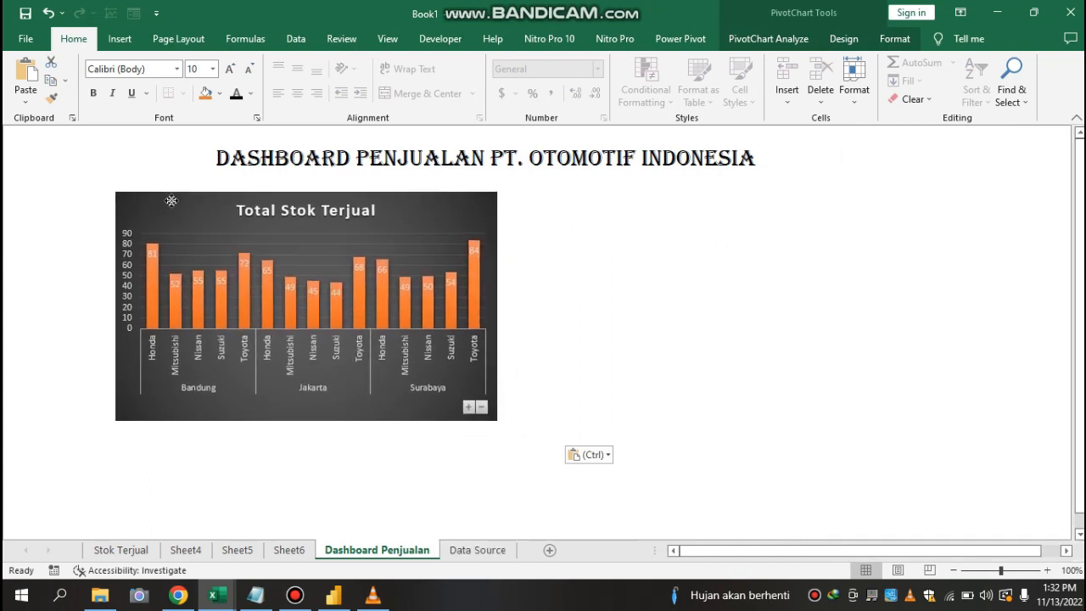
- Rename the Sheet4 worksheet as Total Penjualan
{"action": "left_click", "coordinate": [187, 550]}
{"action": "left_click", "coordinate": [189, 552]}
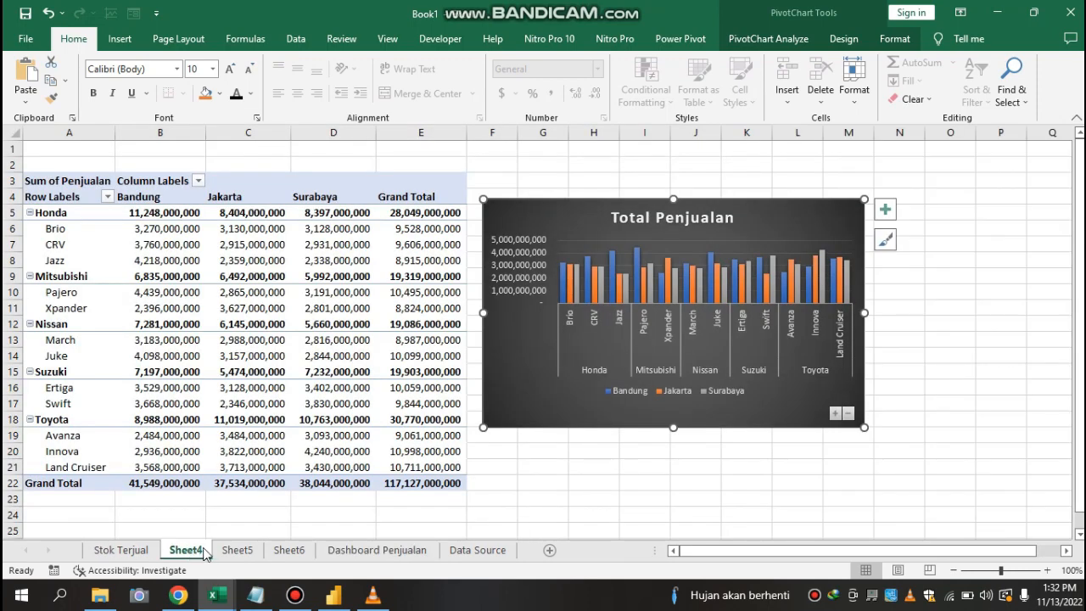
{"action": "double_click", "coordinate": [200, 550]}
{"action": "key", "text": "BackSpace"}
{"action": "type", "text": "t"}
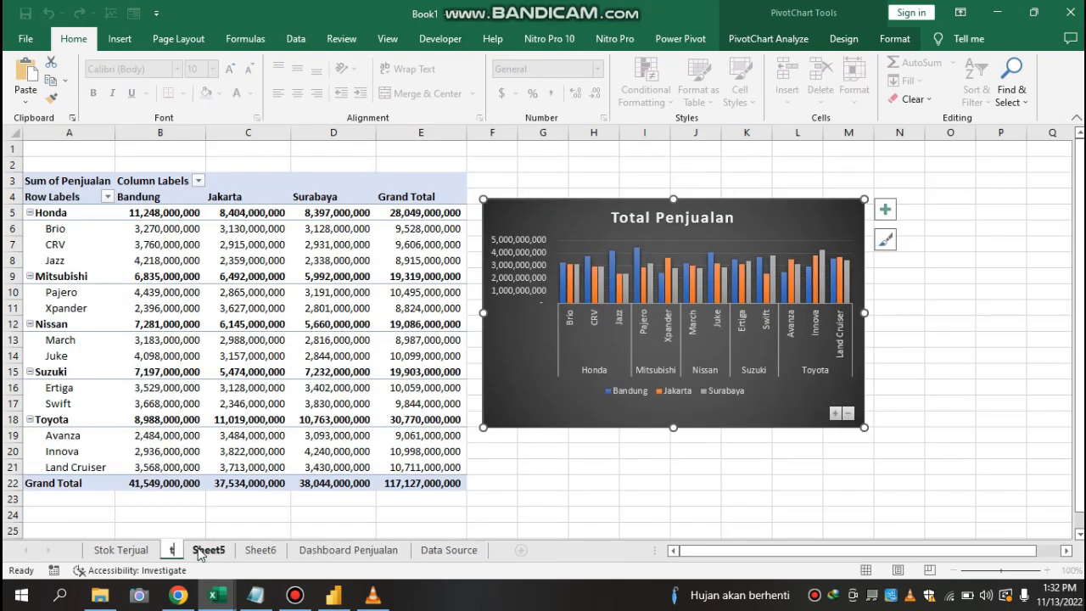
{"action": "type", "text": "o"}
{"action": "key", "text": "BackSpace"}
{"action": "key", "text": "BackSpace"}
{"action": "type", "text": "Total"}
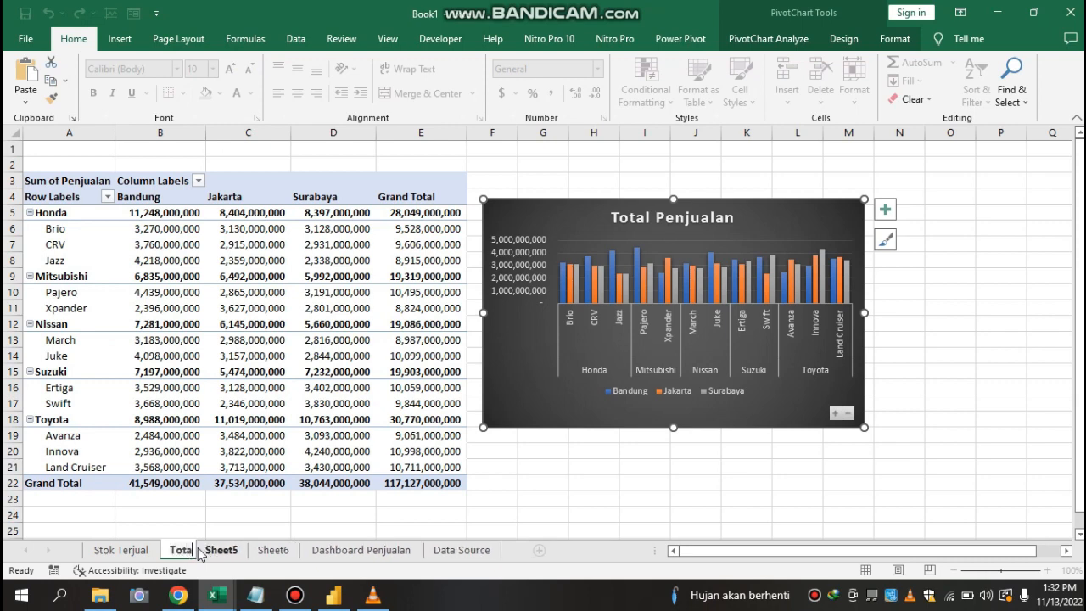
{"action": "type", "text": " Penjualan"}
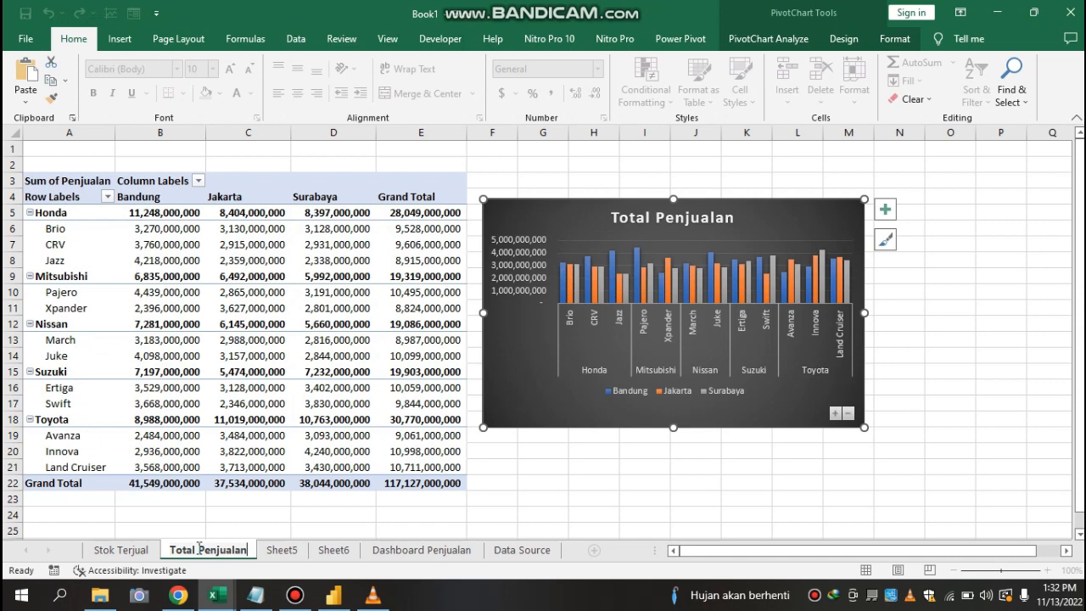
{"action": "key", "text": "Return"}
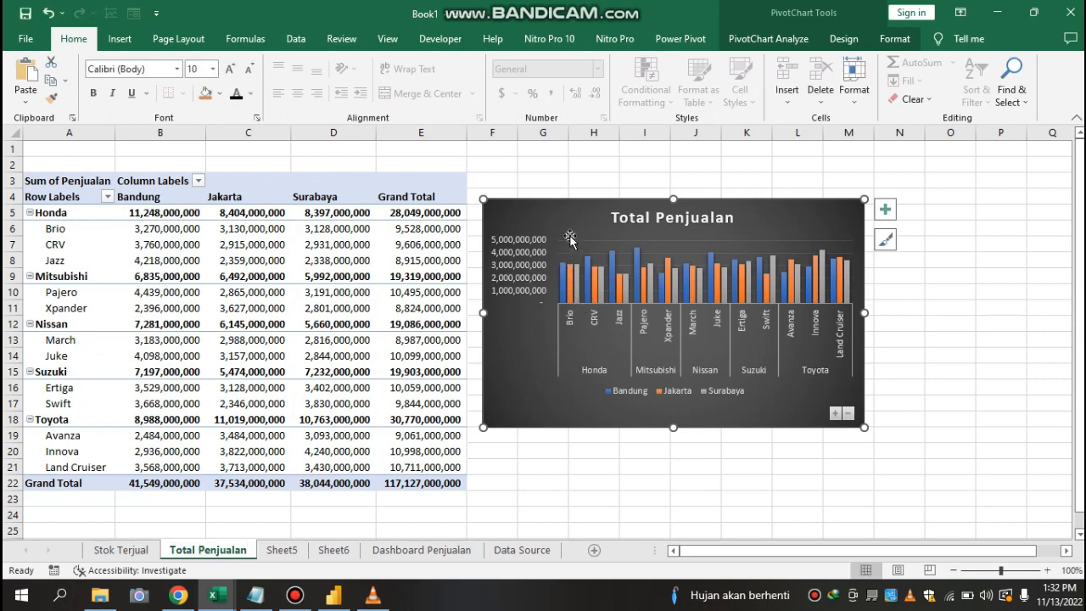
- Cut the Total Penjualan PivotChart, paste it on Dashboard Penjualan and align it directly right of the Total Stok Terjual chart
{"action": "right_click", "coordinate": [537, 212]}
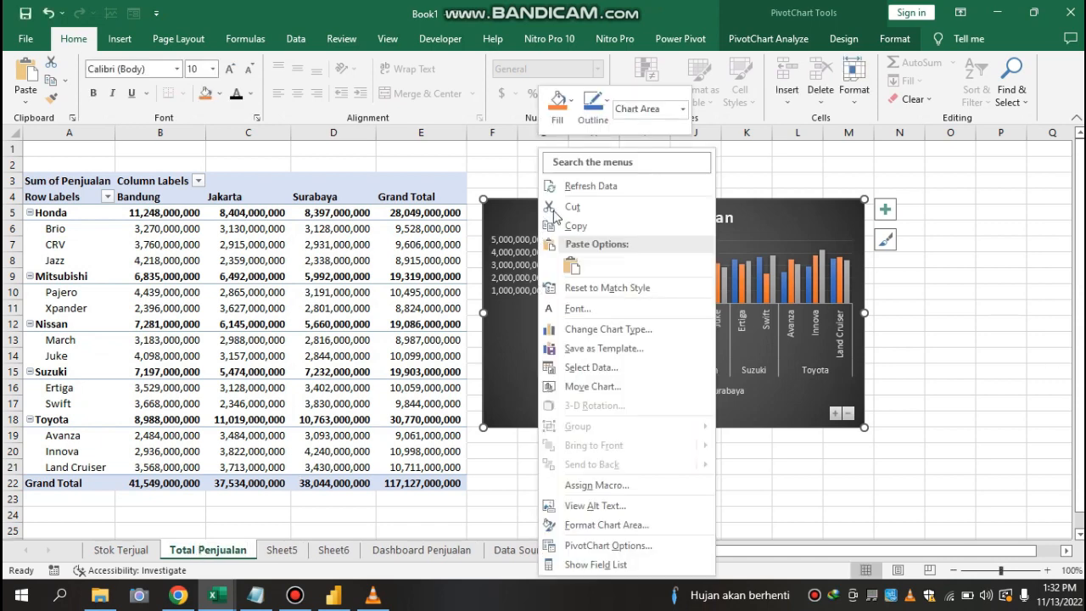
{"action": "left_click", "coordinate": [585, 213]}
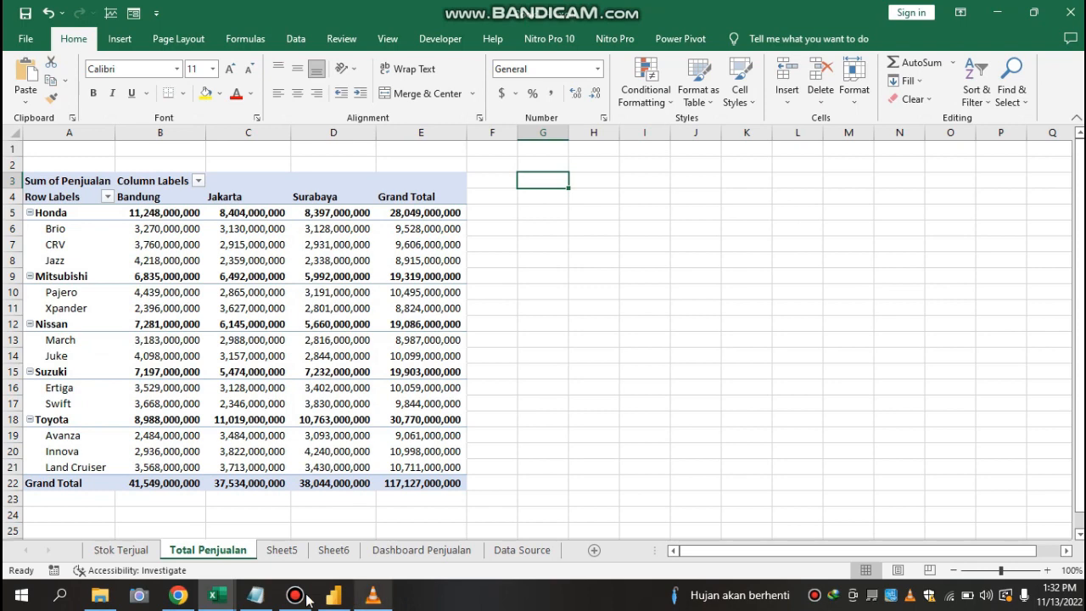
{"action": "left_click", "coordinate": [441, 550]}
{"action": "key", "text": "ctrl+v"}
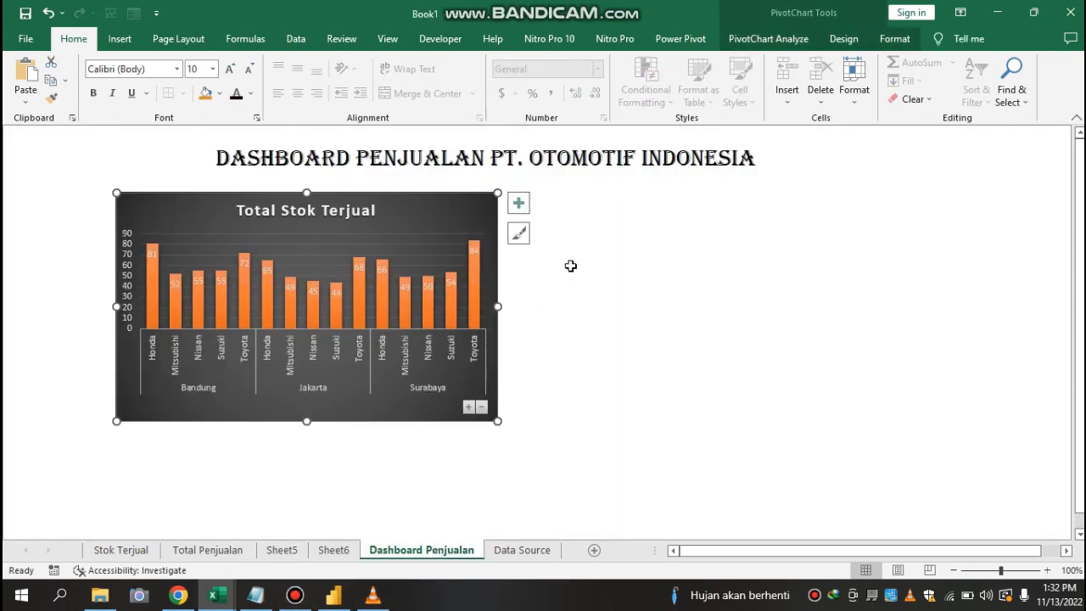
{"action": "left_click", "coordinate": [618, 230]}
{"action": "key", "text": "ctrl+v"}
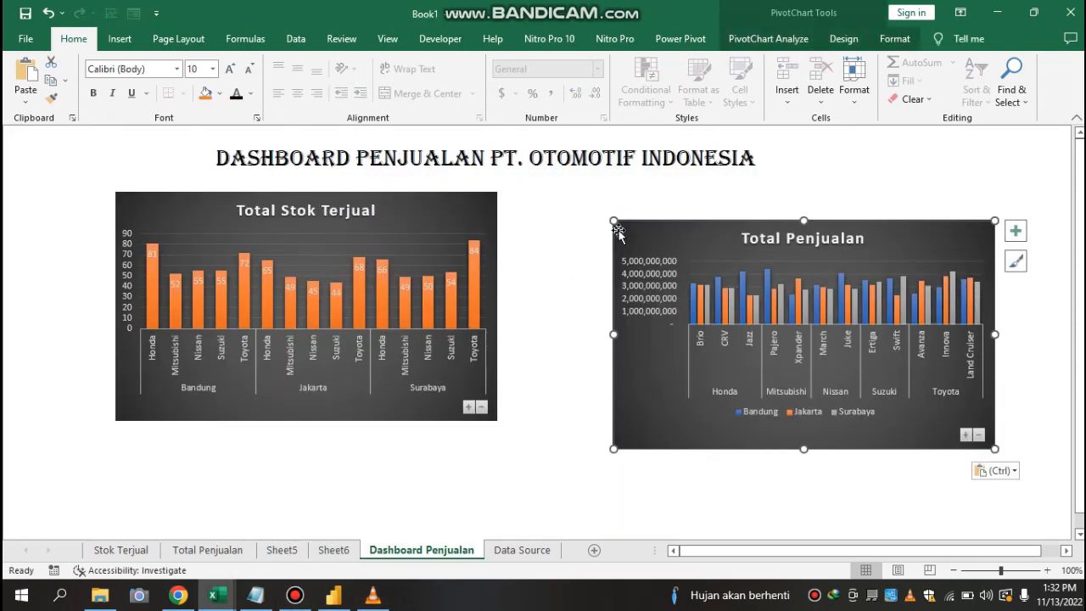
{"action": "left_click_drag", "start_coordinate": [657, 231], "coordinate": [557, 209]}
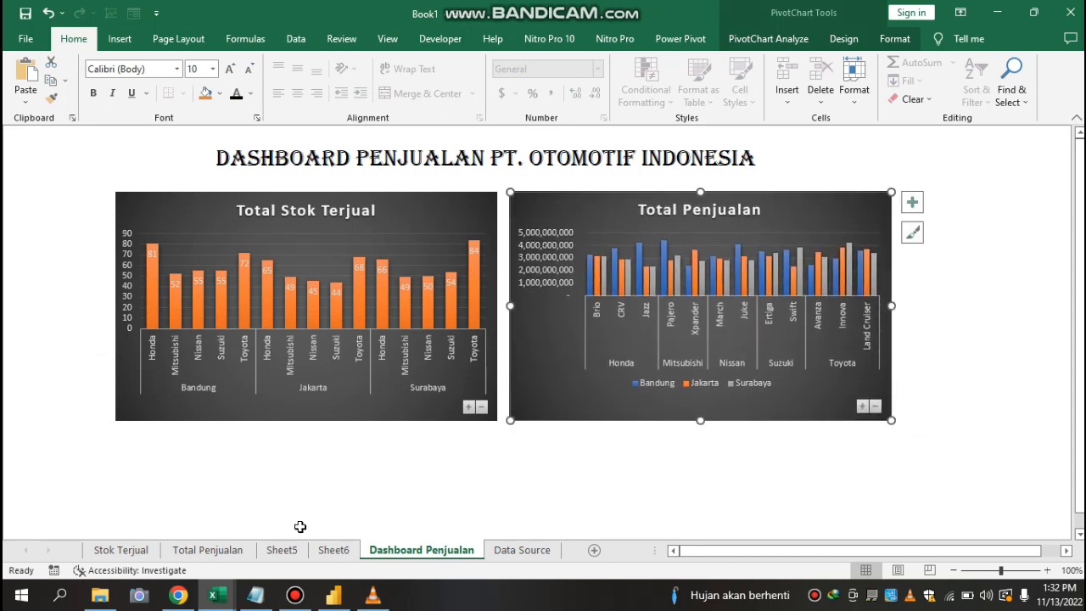
- Rename the Sheet5 worksheet as Presentase Penjualan
{"action": "left_click", "coordinate": [280, 551]}
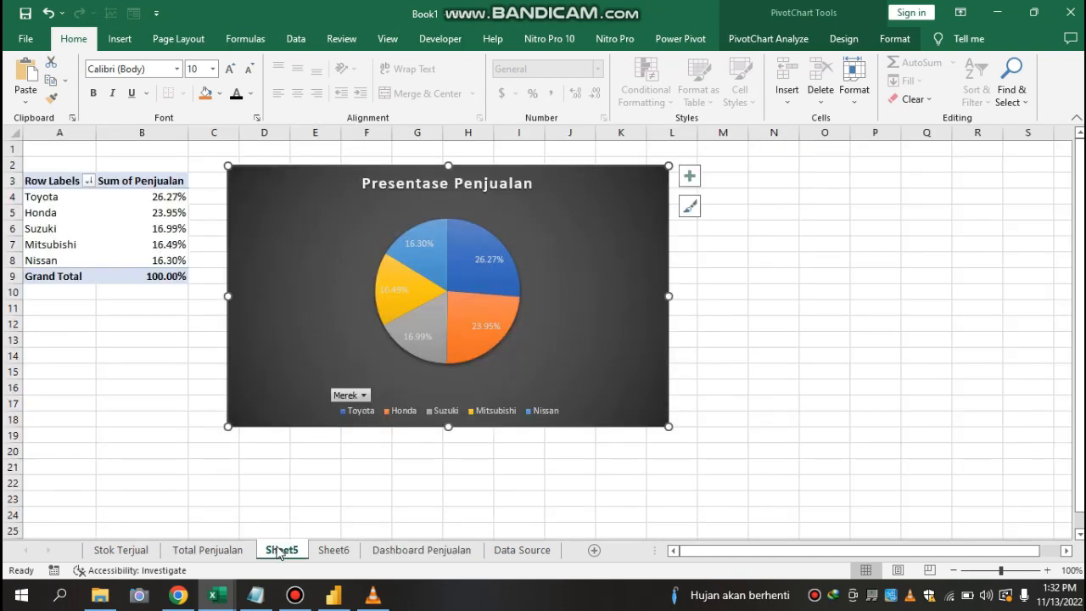
{"action": "double_click", "coordinate": [279, 553]}
{"action": "key", "text": "BackSpace"}
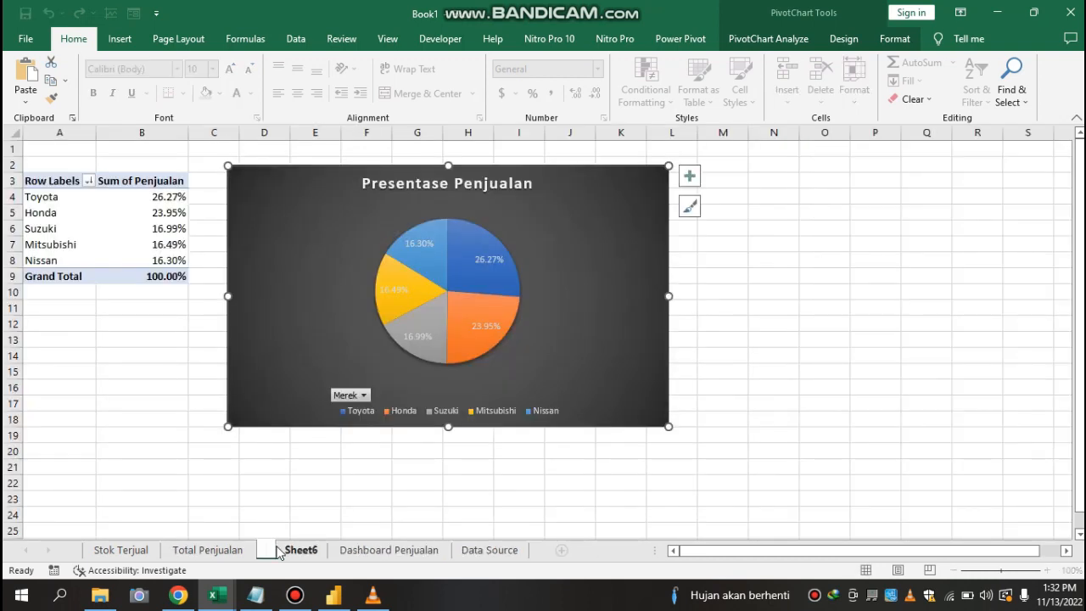
{"action": "type", "text": "Pr"}
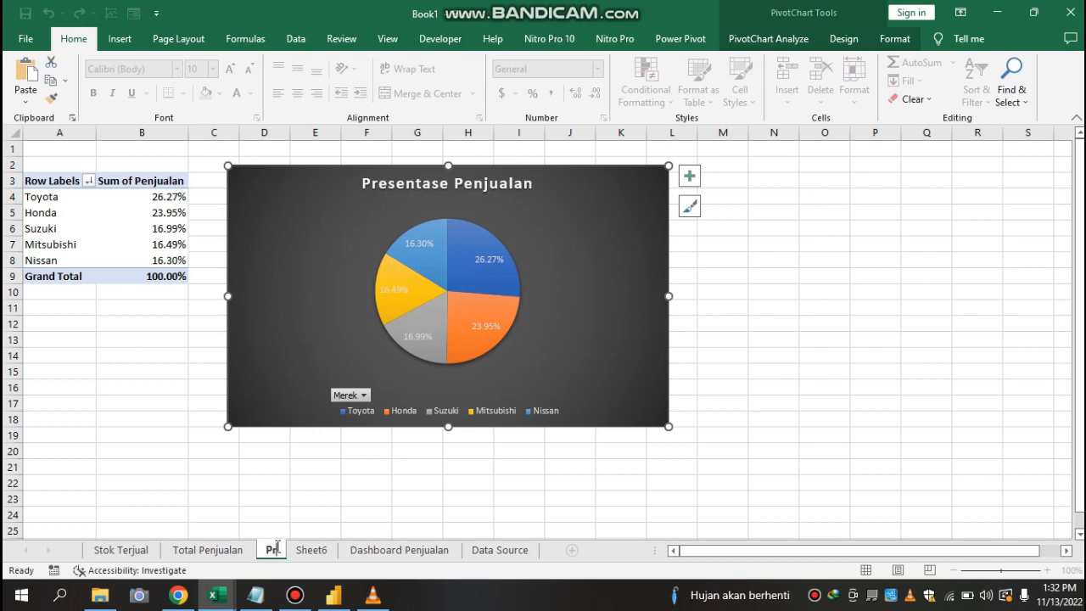
{"action": "type", "text": "esentase "}
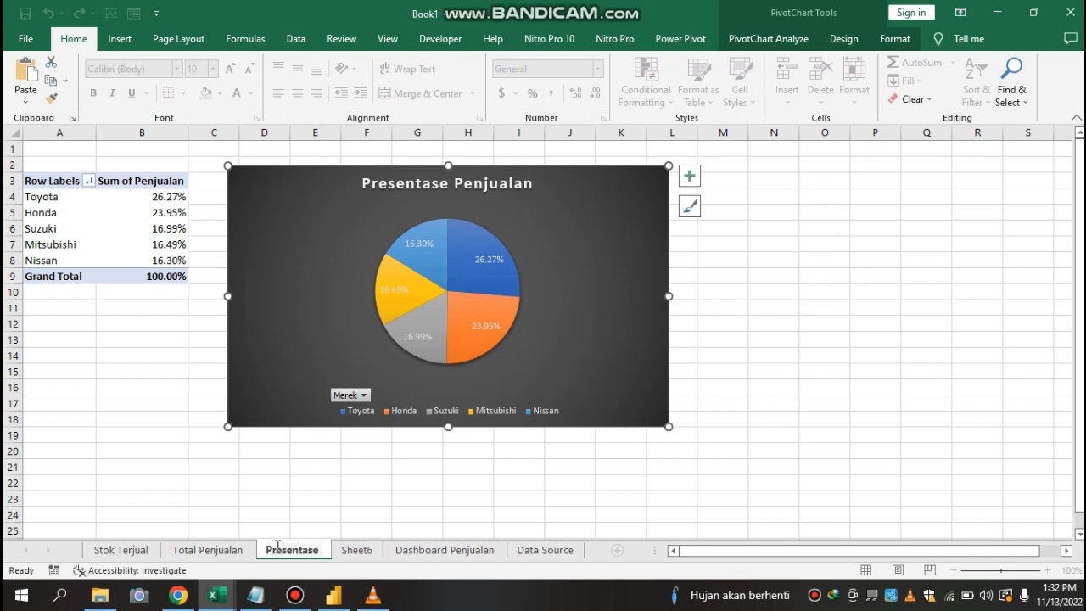
{"action": "type", "text": "Penjualan"}
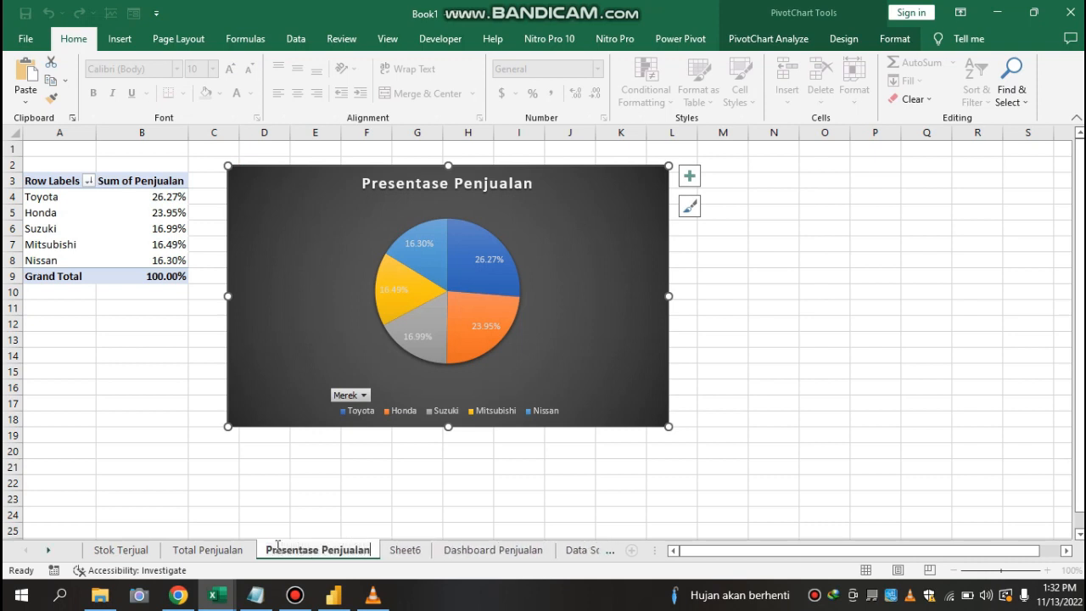
{"action": "key", "text": "Return"}
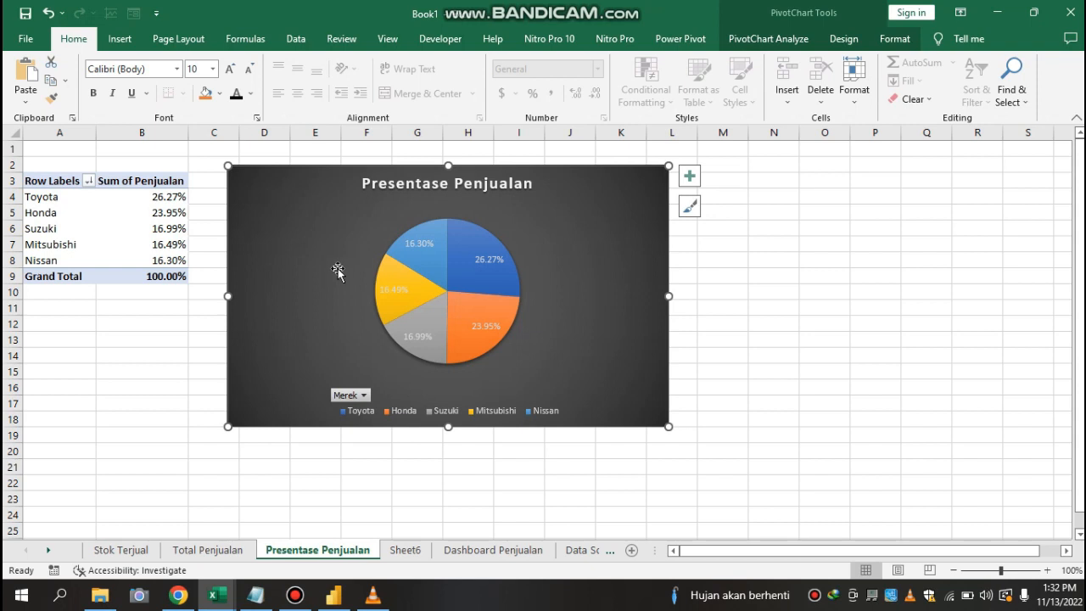
- Cut the Presentase Penjualan pie chart from its sheet and paste it below the Total Stok Terjual chart on Dashboard Penjualan
{"action": "right_click", "coordinate": [296, 193]}
{"action": "left_click", "coordinate": [330, 207]}
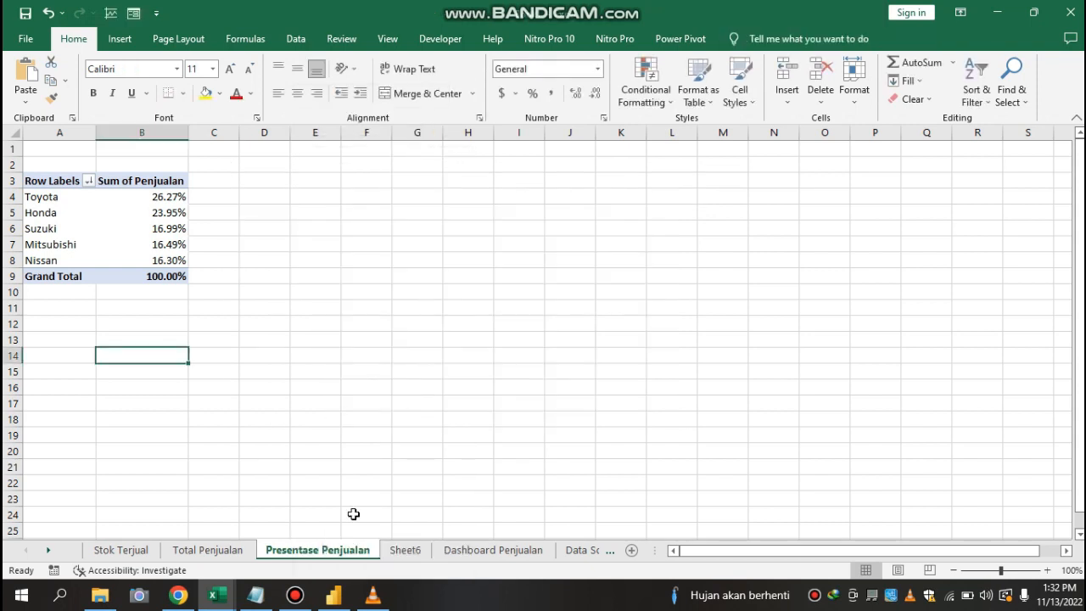
{"action": "left_click", "coordinate": [488, 549]}
{"action": "left_click", "coordinate": [102, 462]}
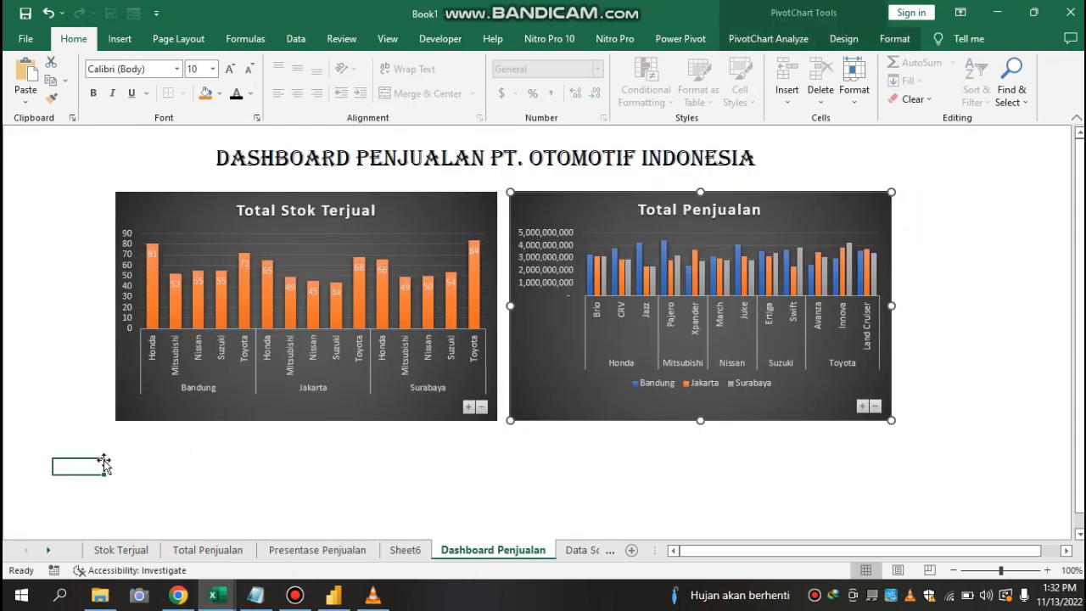
{"action": "left_click", "coordinate": [147, 456]}
{"action": "key", "text": "ctrl+v"}
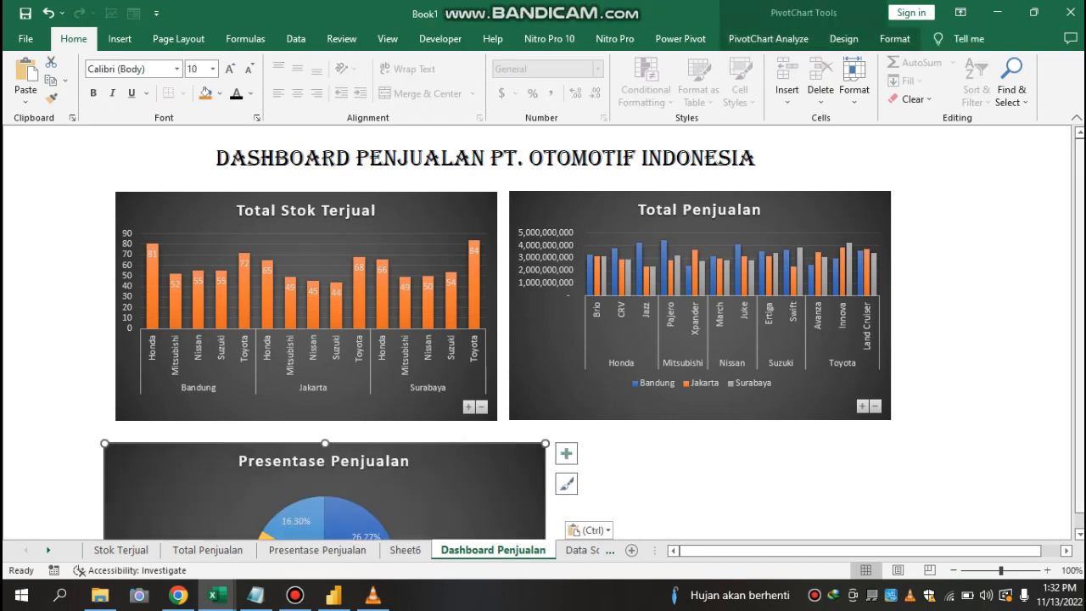
- Narrow the Presentase Penjualan chart to about the width of the Total Stok Terjual chart and move it up just beneath that chart
{"action": "scroll", "coordinate": [592, 337], "scroll_direction": "down", "scroll_amount": 8}
{"action": "scroll", "coordinate": [543, 331], "scroll_direction": "down", "scroll_amount": 1}
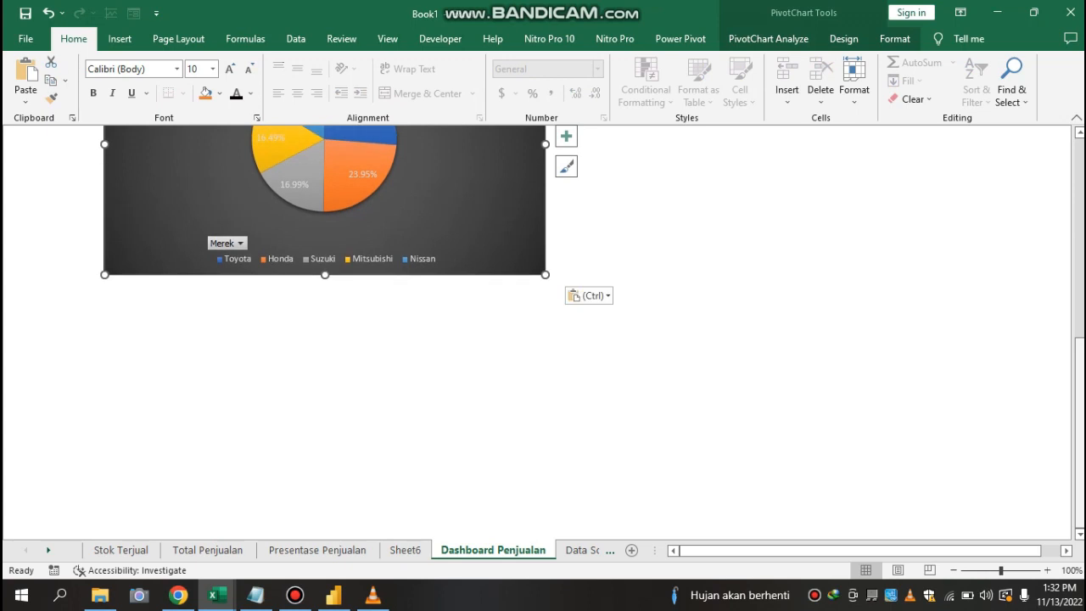
{"action": "left_click", "coordinate": [990, 571]}
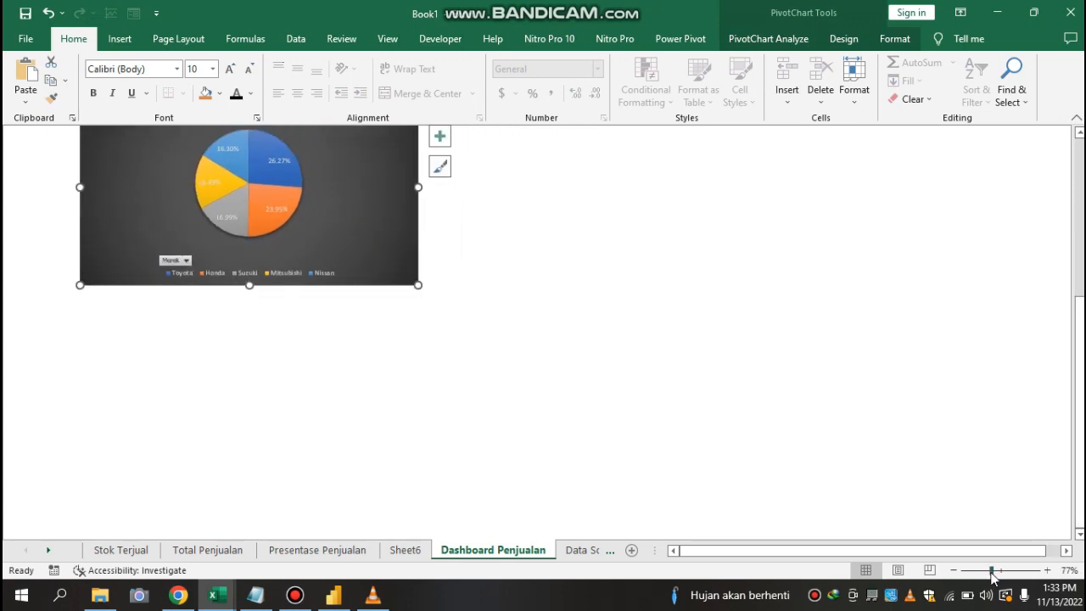
{"action": "scroll", "coordinate": [468, 456], "scroll_direction": "up", "scroll_amount": 4}
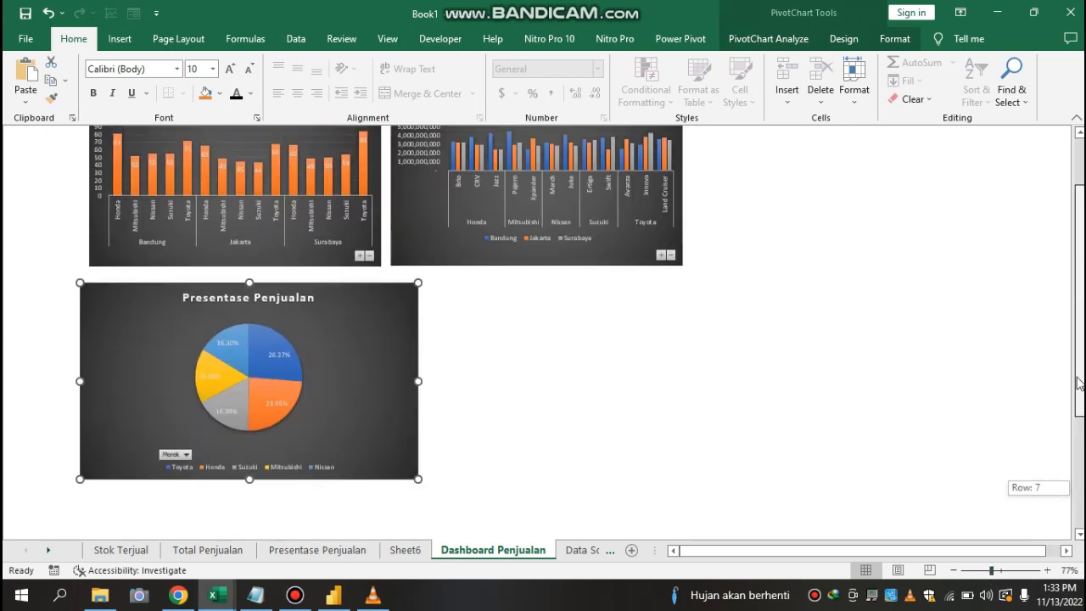
{"action": "left_click_drag", "start_coordinate": [418, 379], "coordinate": [387, 368]}
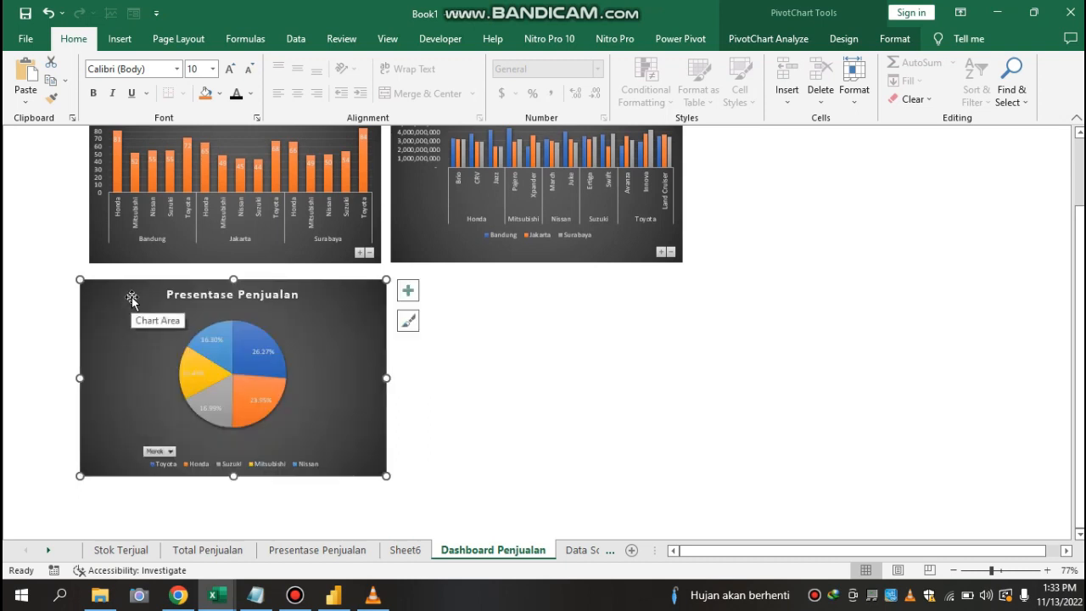
{"action": "left_click_drag", "start_coordinate": [132, 296], "coordinate": [133, 285]}
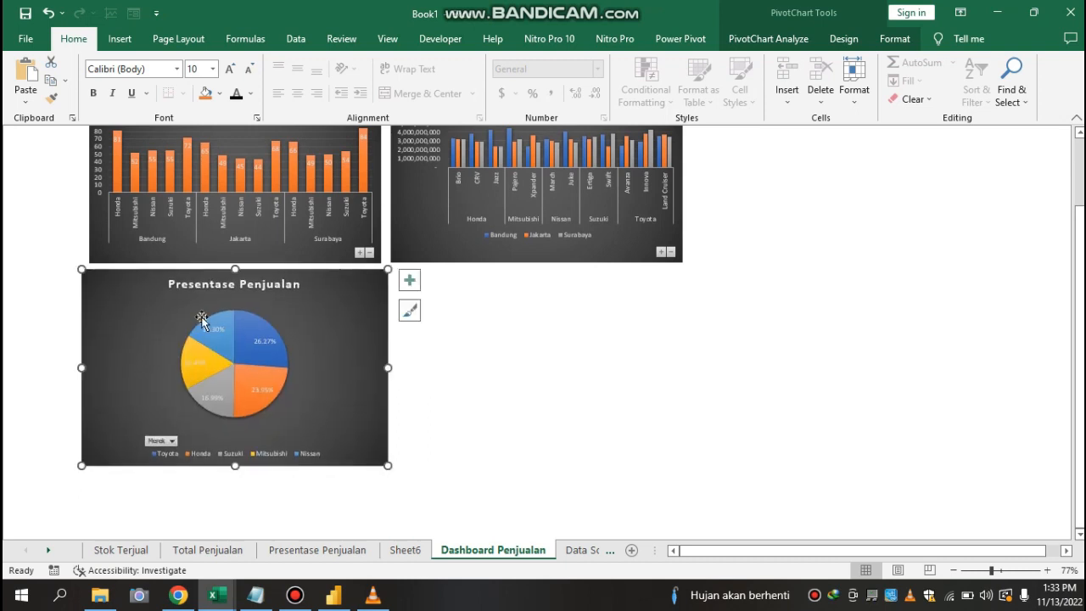
{"action": "left_click_drag", "start_coordinate": [392, 366], "coordinate": [386, 367]}
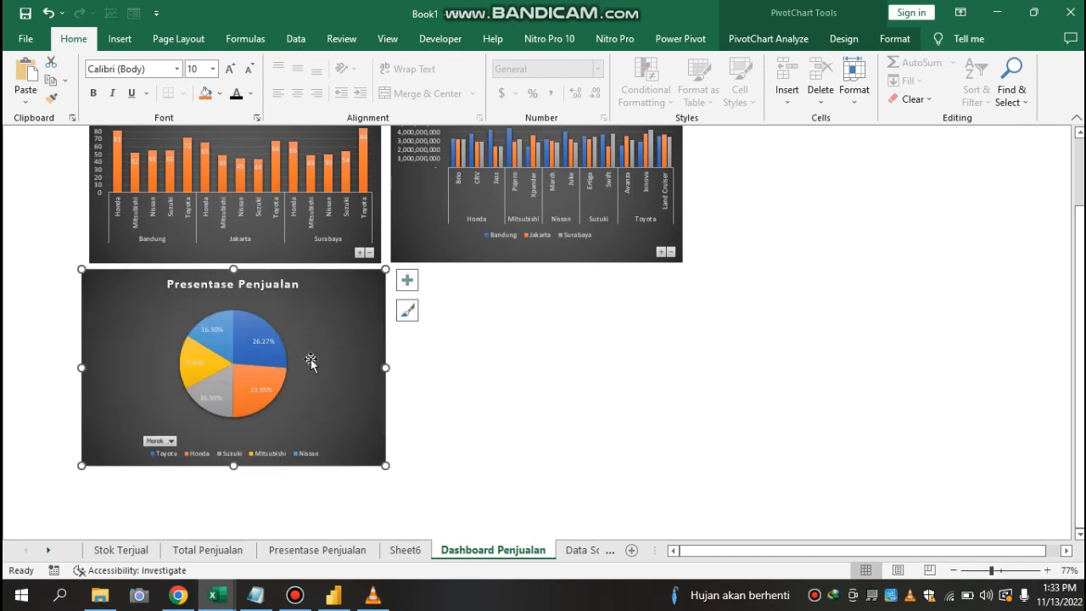
- Make the percentage data labels on the Presentase Penjualan pie chart black and bold
{"action": "left_click", "coordinate": [260, 342]}
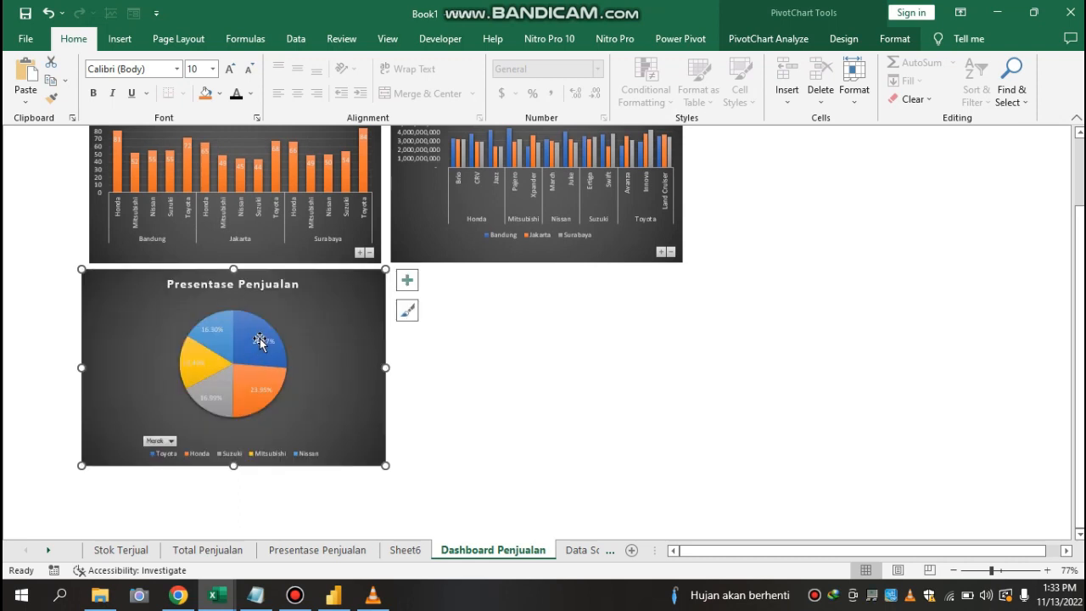
{"action": "left_click", "coordinate": [238, 99]}
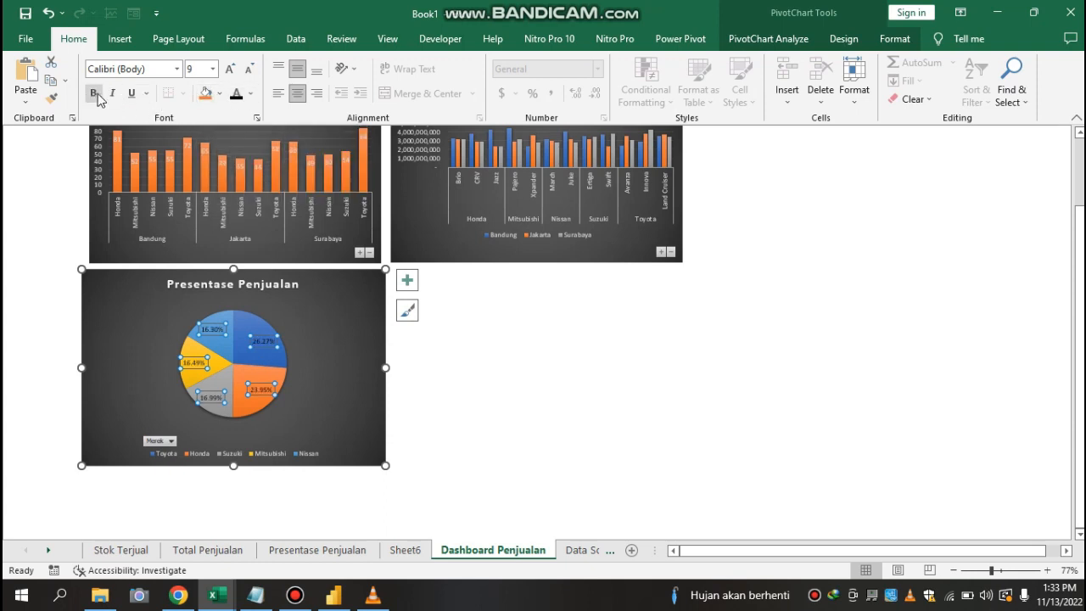
{"action": "left_click", "coordinate": [557, 334]}
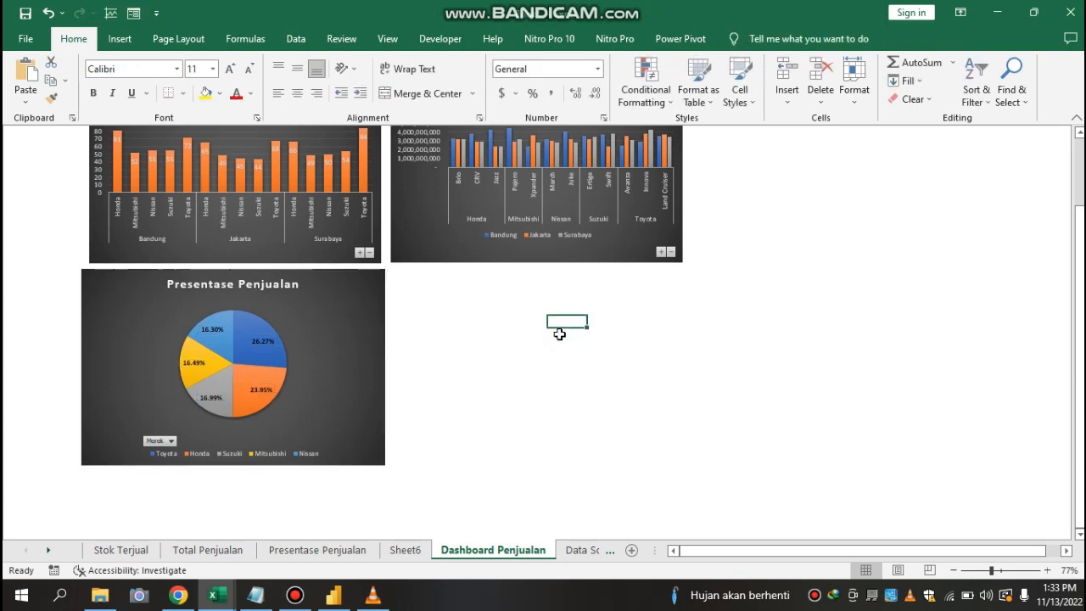
- Make the column data labels on the Total Stok Terjual chart black and bold
{"action": "key", "text": "Up"}
{"action": "key", "text": "Up"}
{"action": "key", "text": "Up"}
{"action": "key", "text": "Up"}
{"action": "key", "text": "Up"}
{"action": "scroll", "coordinate": [558, 334], "scroll_direction": "up", "scroll_amount": 3}
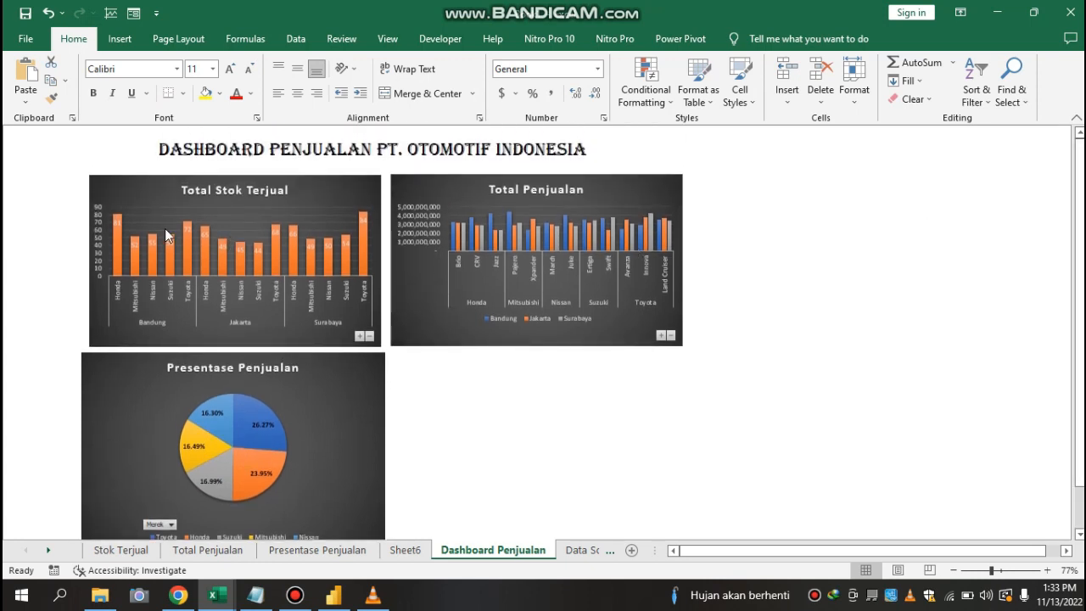
{"action": "left_click", "coordinate": [117, 223]}
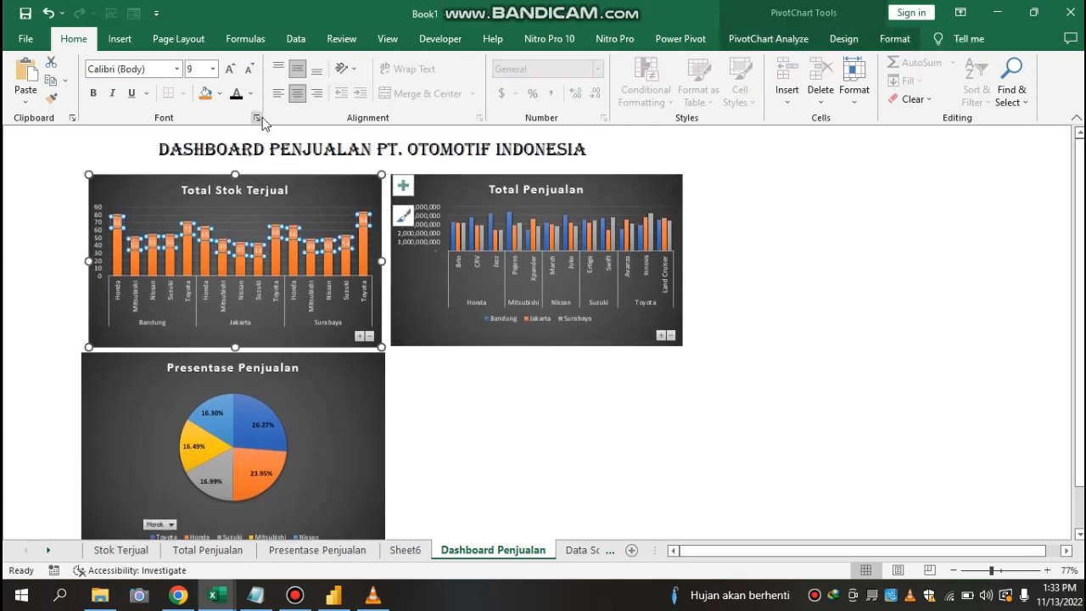
{"action": "left_click", "coordinate": [93, 93]}
{"action": "left_click", "coordinate": [565, 416]}
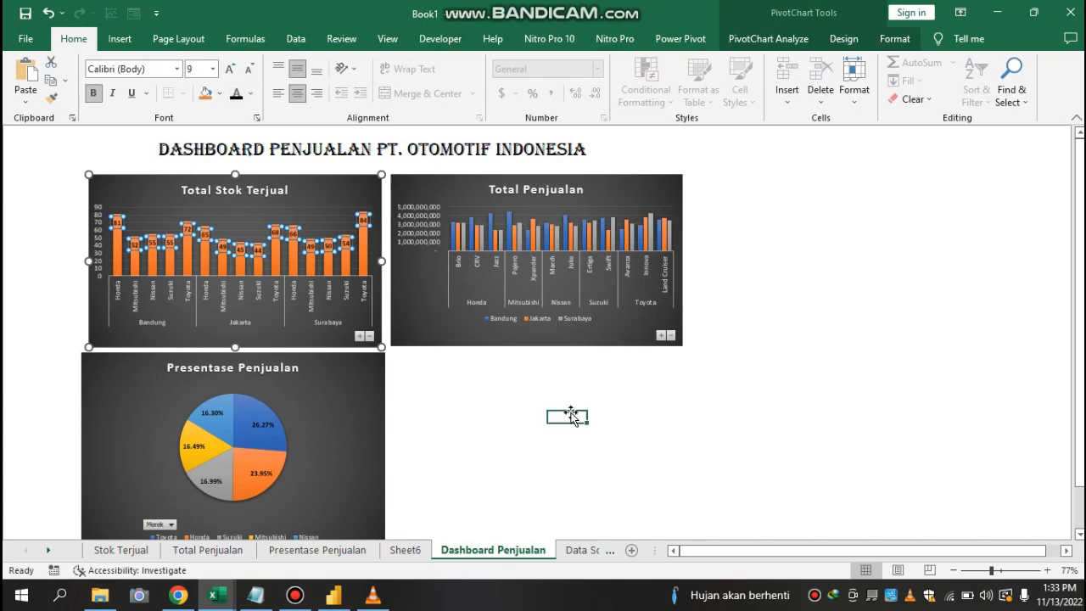
- Rename the Sheet6 worksheet as Total Profit
{"action": "left_click", "coordinate": [394, 552]}
{"action": "double_click", "coordinate": [405, 550]}
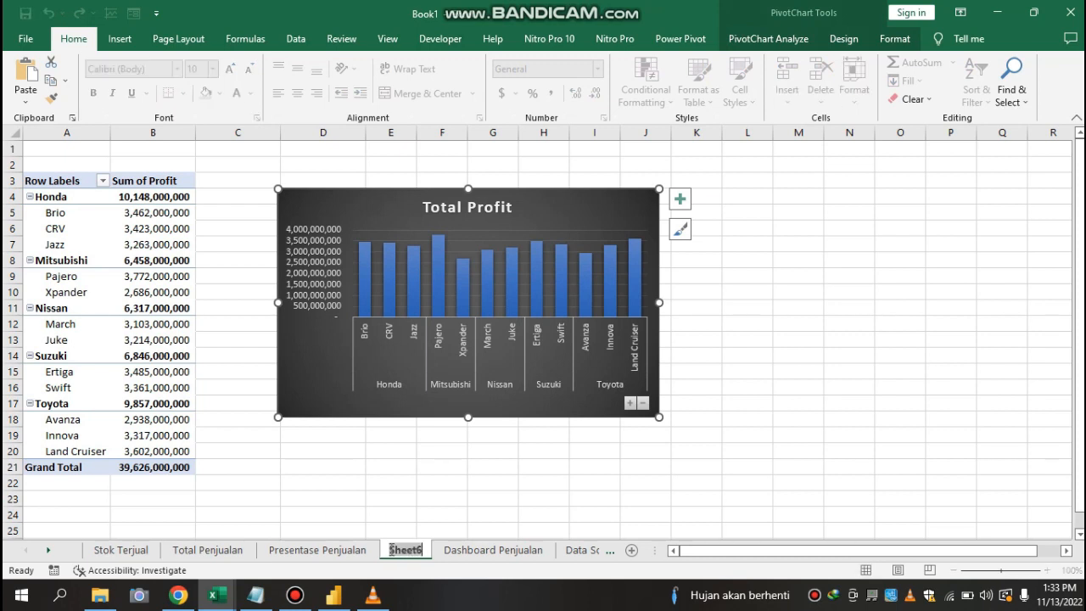
{"action": "key", "text": "BackSpace"}
{"action": "type", "text": "Tot"}
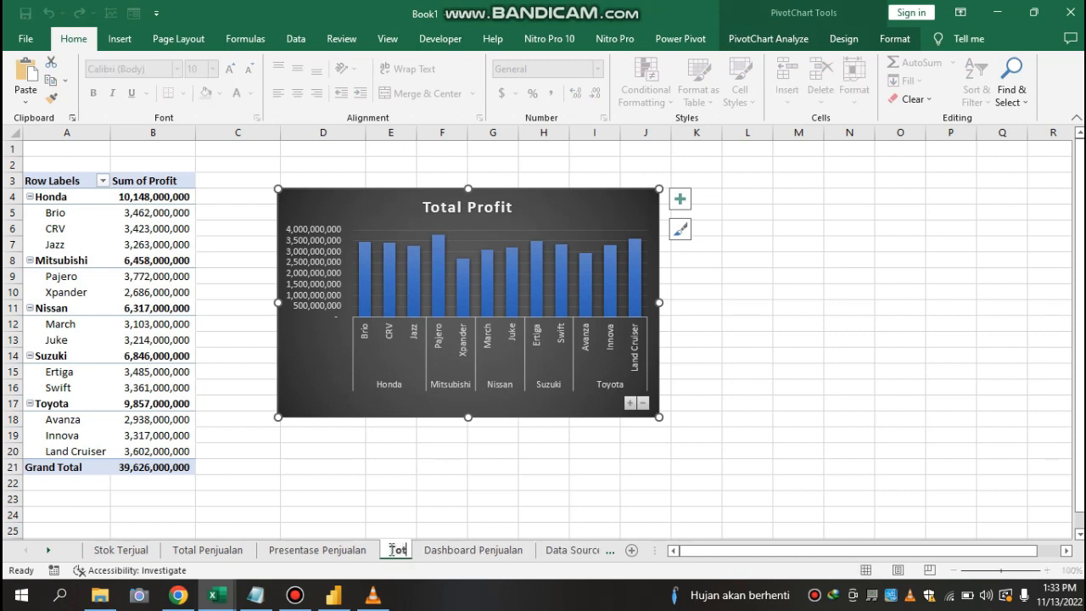
{"action": "type", "text": "al Prof"}
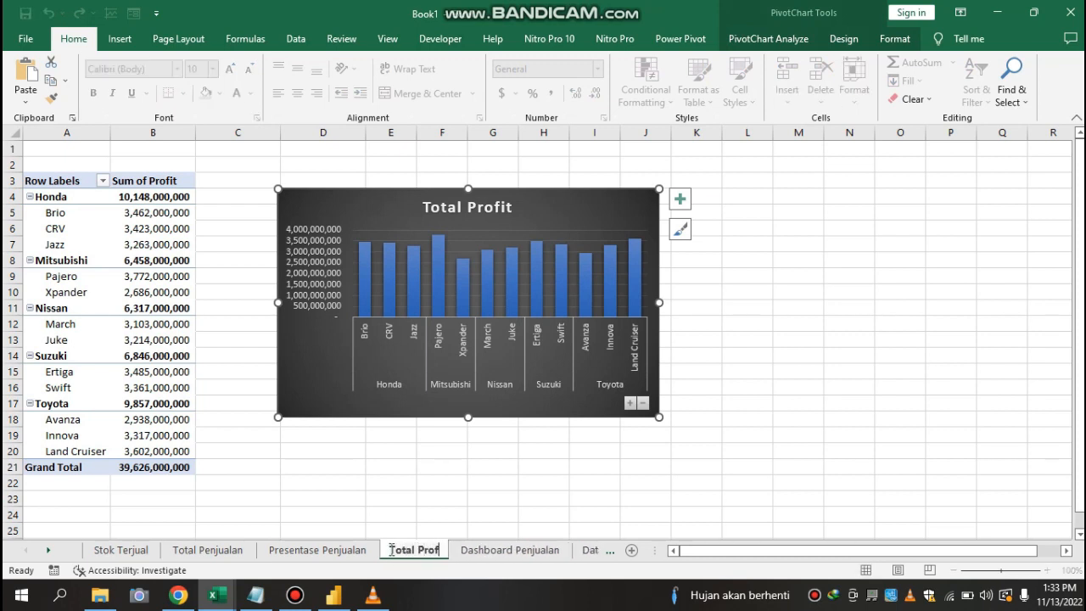
{"action": "type", "text": "it"}
{"action": "key", "text": "Return"}
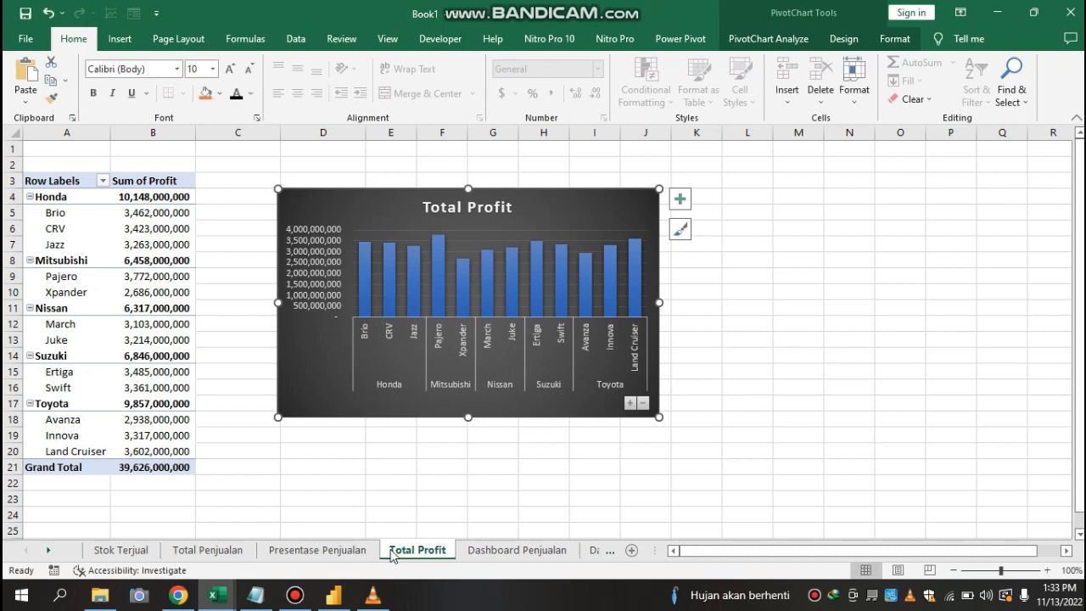
- Move the Total Profit chart from its own sheet to Dashboard Penjualan, placing it beneath the Total Penjualan chart
{"action": "right_click", "coordinate": [323, 199]}
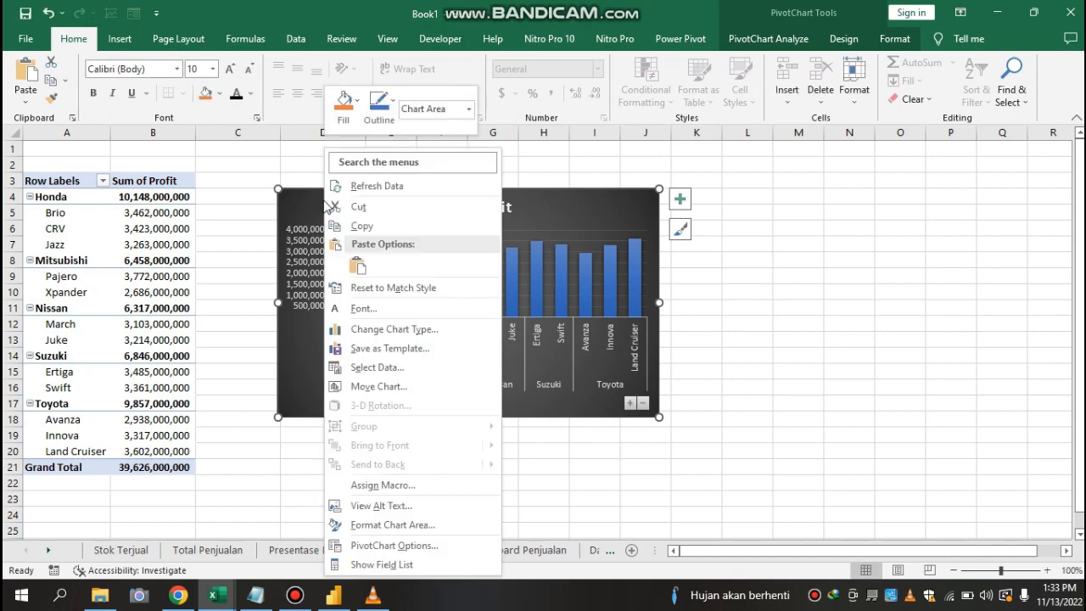
{"action": "left_click", "coordinate": [355, 209]}
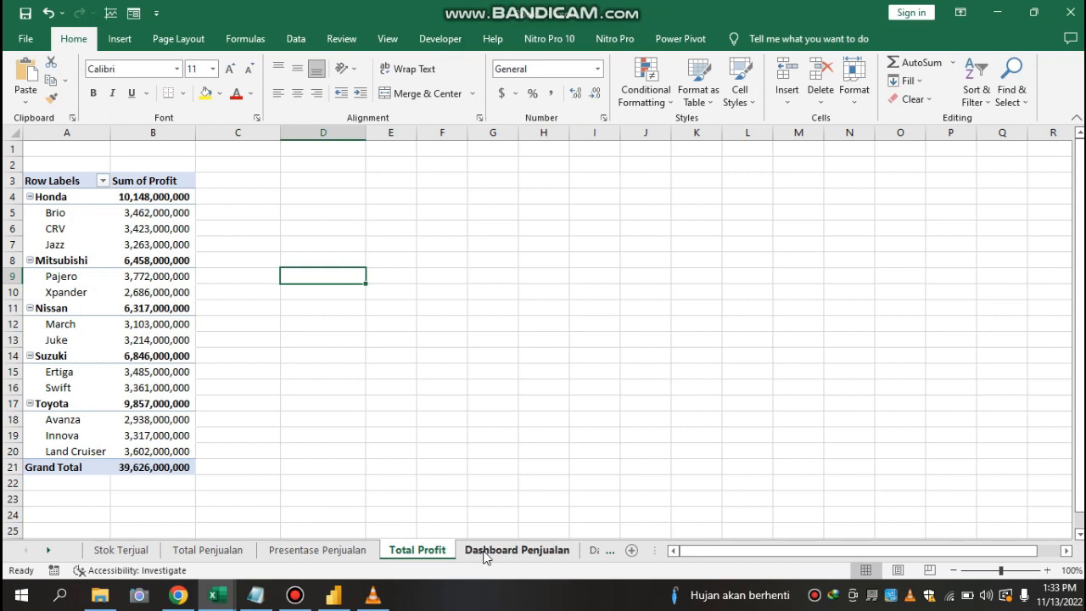
{"action": "left_click", "coordinate": [517, 550]}
{"action": "left_click", "coordinate": [421, 378]}
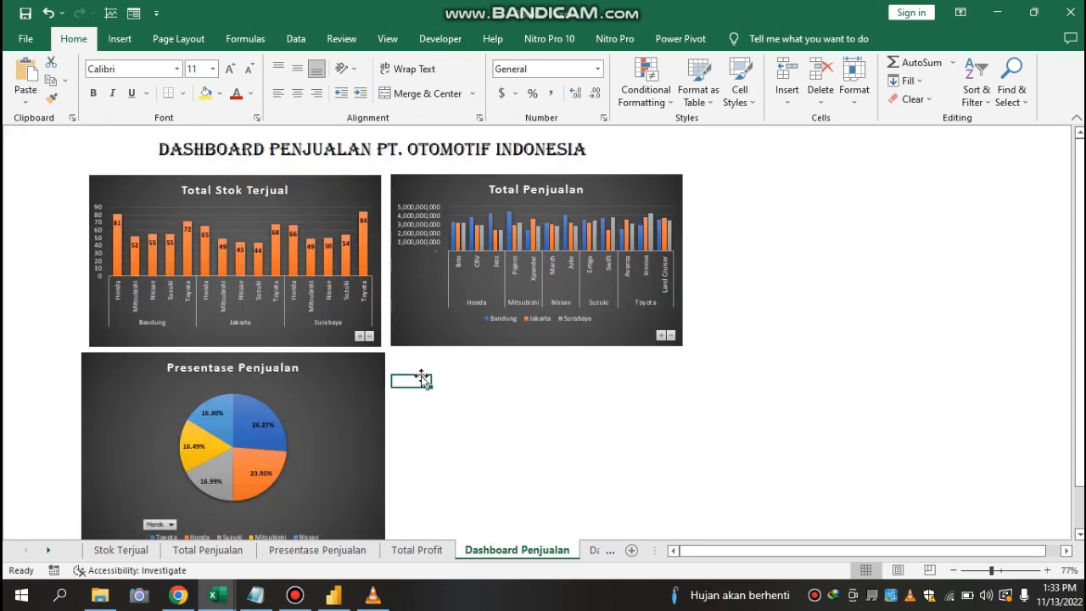
{"action": "left_click", "coordinate": [414, 369]}
{"action": "key", "text": "ctrl+v"}
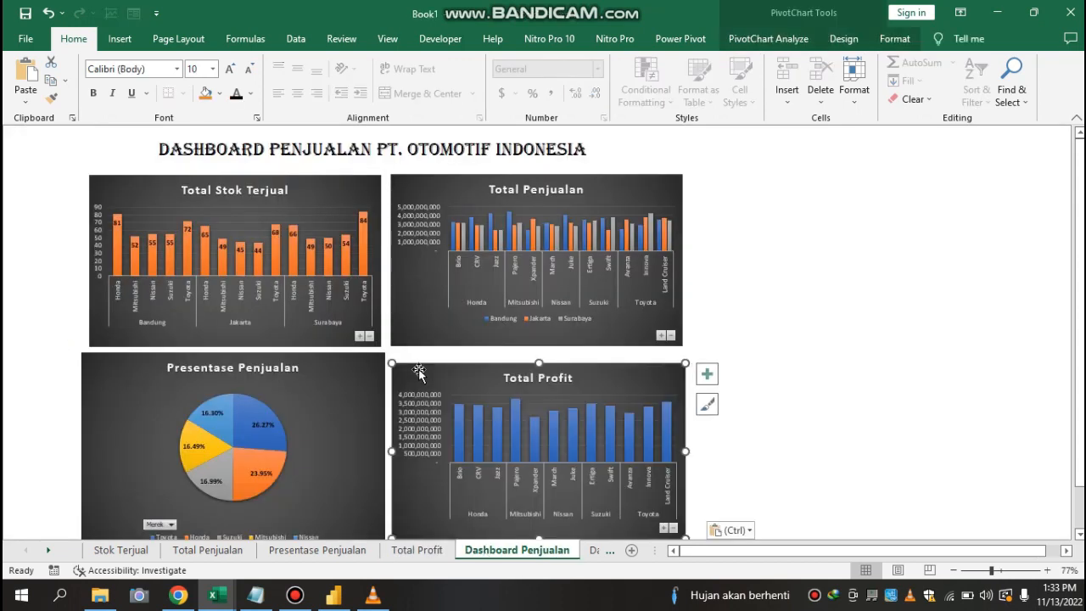
- Stretch the Total Profit chart vertically to match Presentase Penjualan, and extend Total Stok Terjual's left edge to align with the chart below
{"action": "left_click_drag", "start_coordinate": [541, 360], "coordinate": [541, 351]}
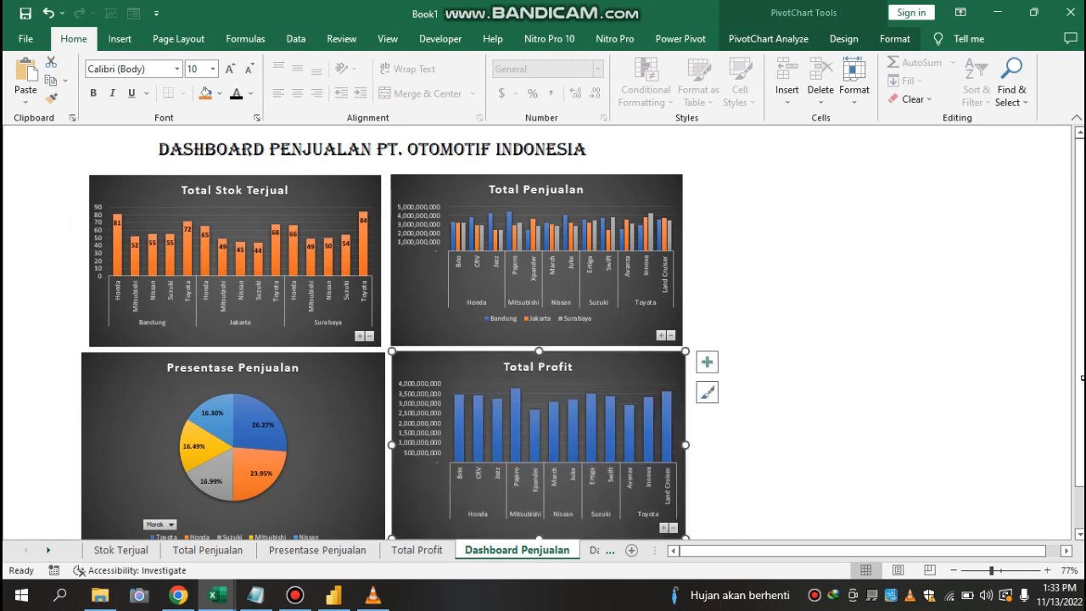
{"action": "left_click_drag", "start_coordinate": [1079, 381], "coordinate": [1079, 393]}
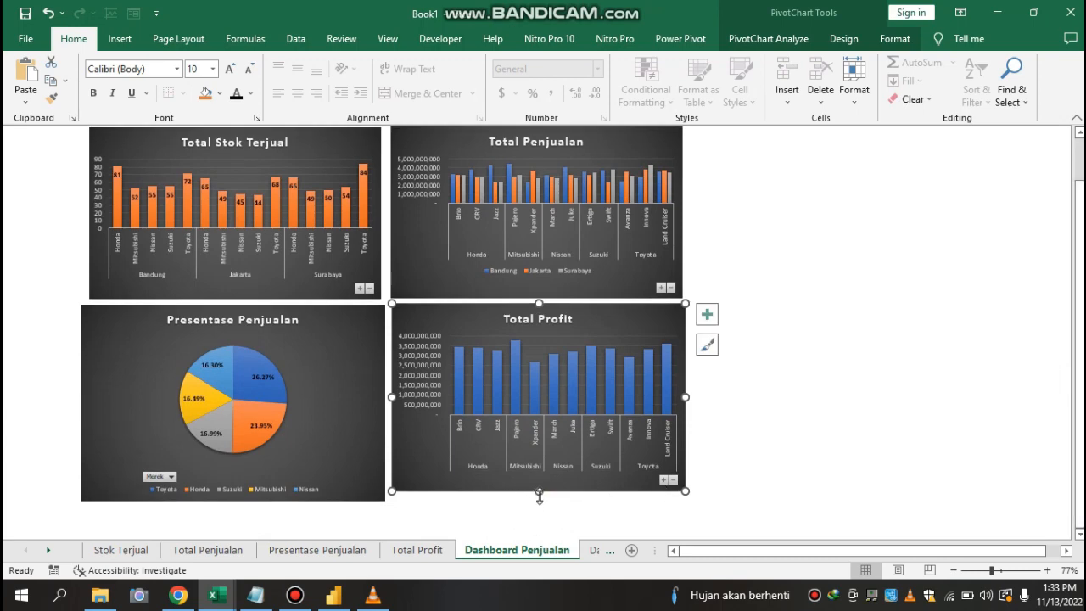
{"action": "left_click_drag", "start_coordinate": [539, 498], "coordinate": [540, 504]}
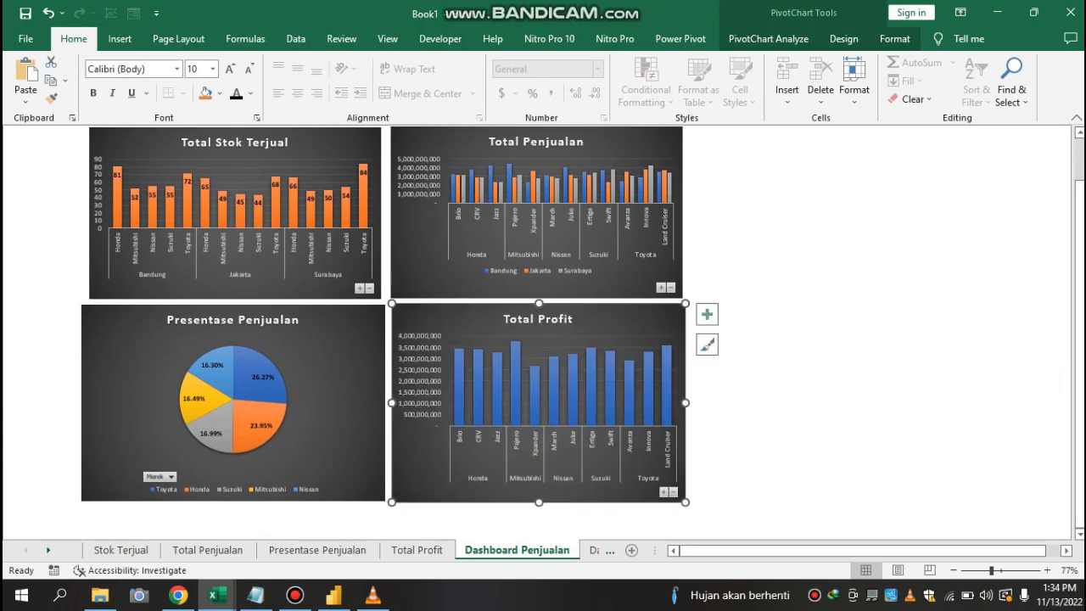
{"action": "key", "text": "ctrl+z"}
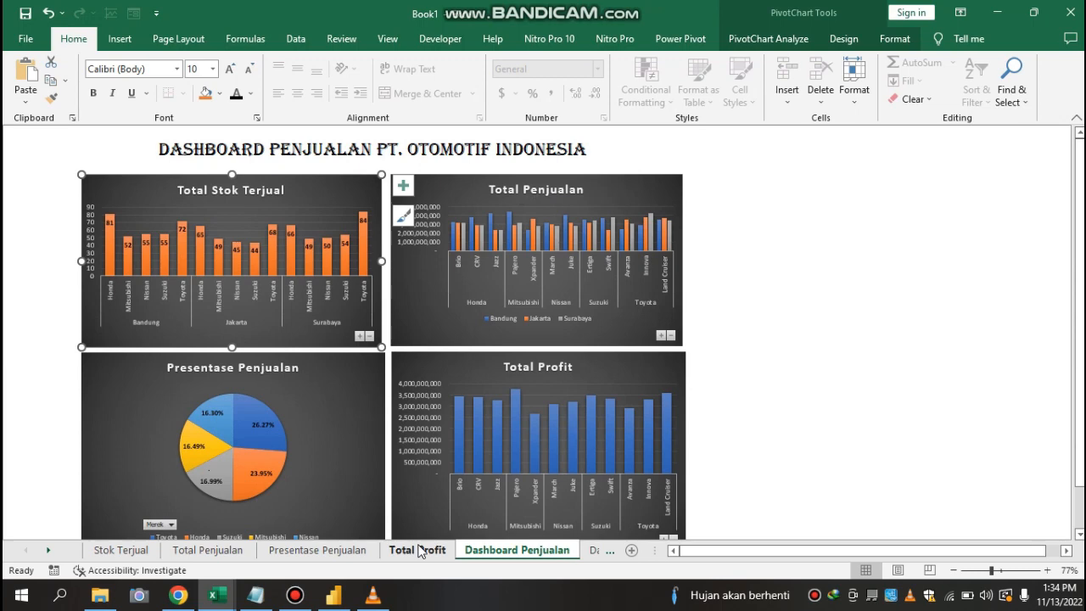
- Copy the entire Sum of Penjualan PivotTable from the Total Penjualan sheet
{"action": "left_click", "coordinate": [417, 550]}
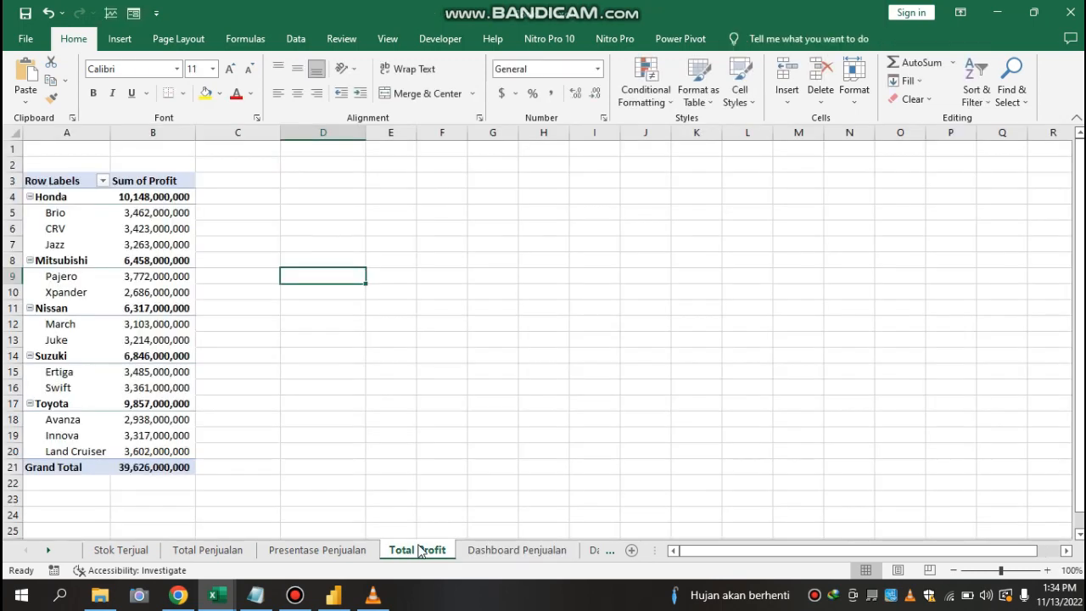
{"action": "left_click", "coordinate": [352, 552]}
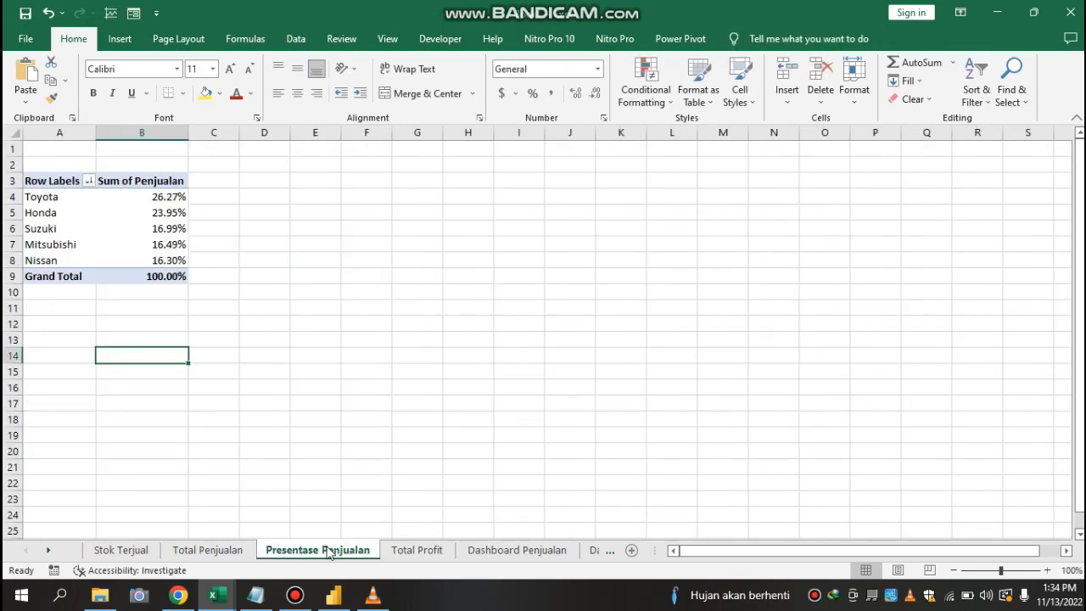
{"action": "left_click", "coordinate": [198, 554]}
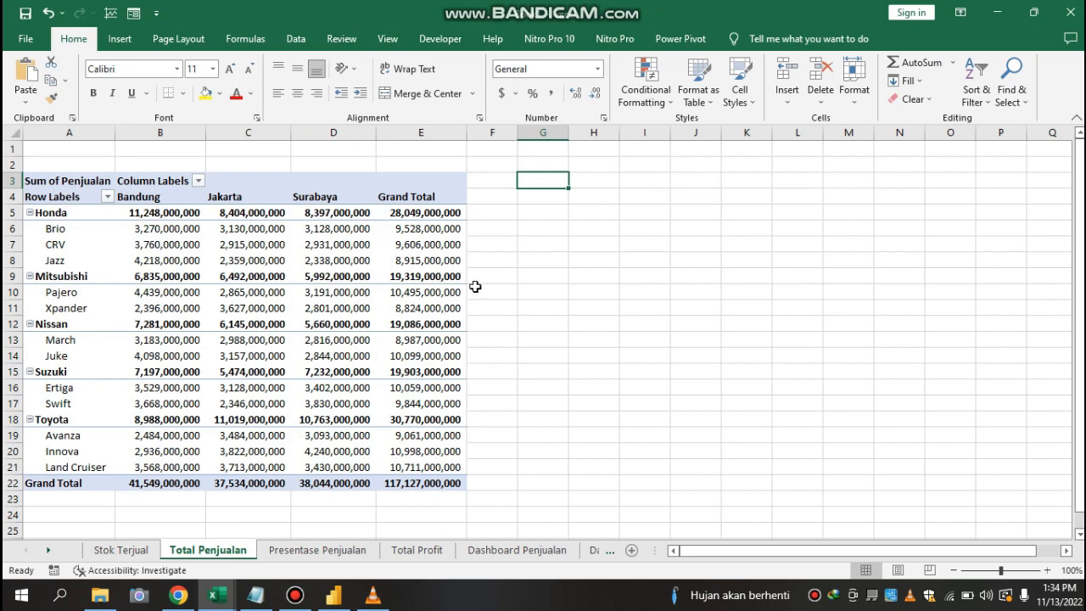
{"action": "left_click", "coordinate": [274, 290]}
{"action": "key", "text": "Down"}
{"action": "key", "text": "Down"}
{"action": "key", "text": "Down"}
{"action": "key", "text": "Down"}
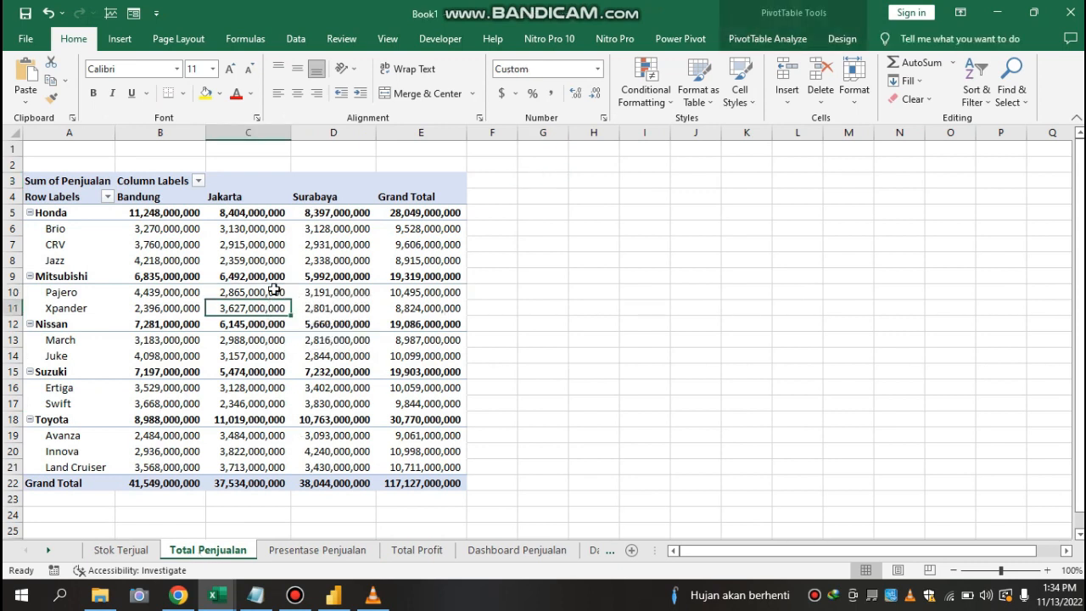
{"action": "key", "text": "Up"}
{"action": "key", "text": "Up"}
{"action": "key", "text": "Up"}
{"action": "key", "text": "Up"}
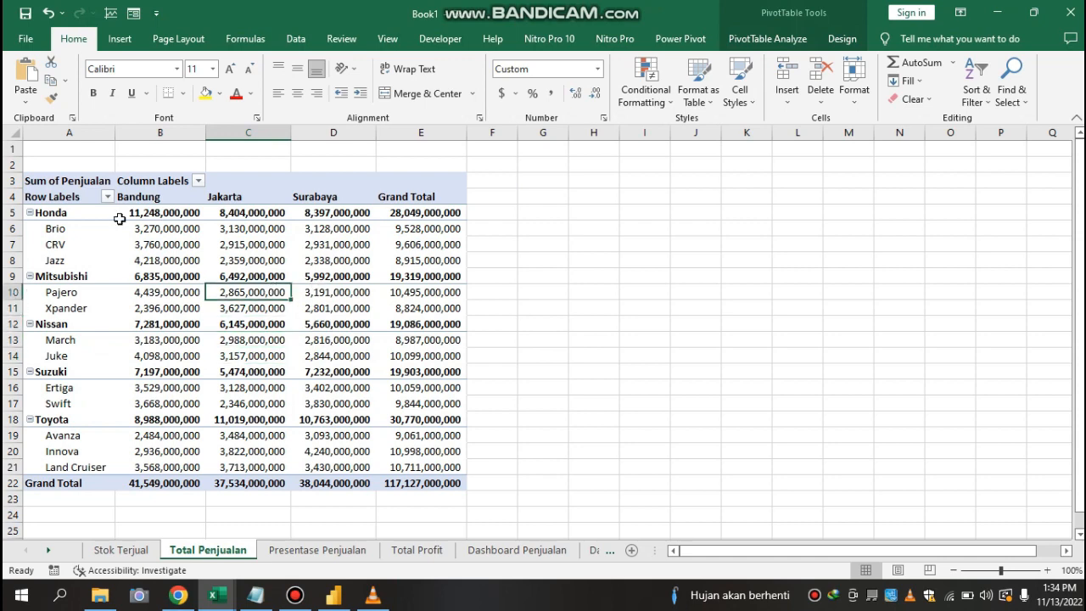
{"action": "key", "text": "ctrl+a"}
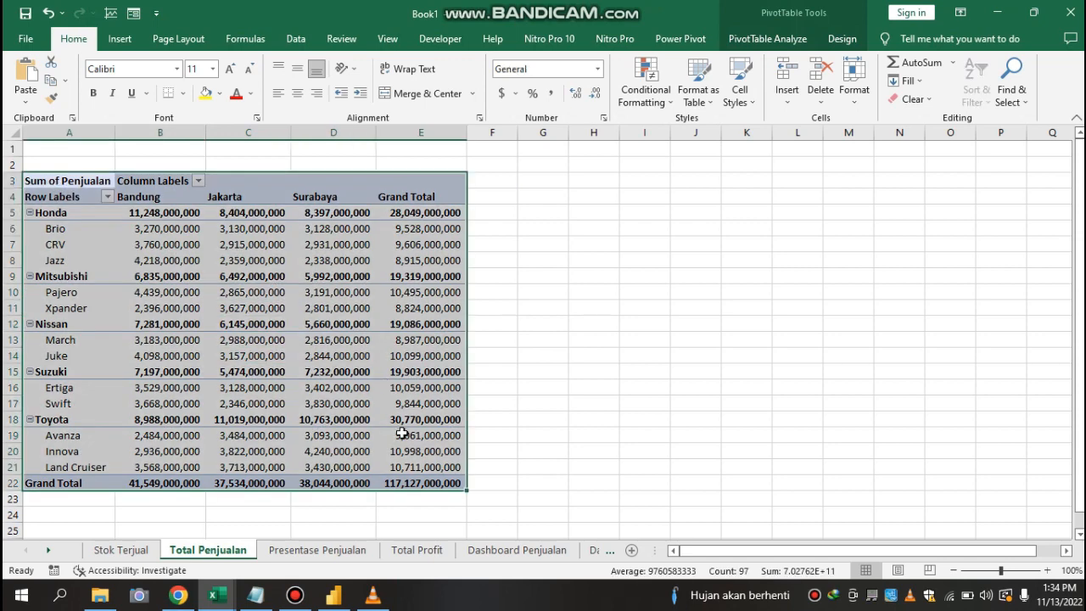
{"action": "right_click", "coordinate": [302, 322]}
{"action": "left_click", "coordinate": [342, 356]}
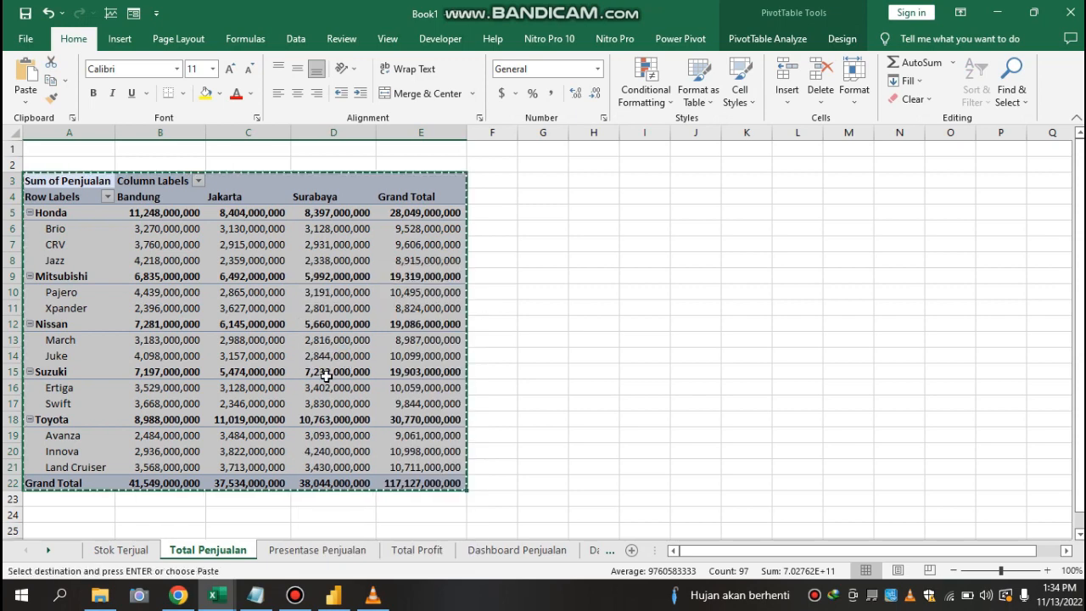
- Paste the PivotTable on Dashboard Penjualan to the right of the charts and move it close beside the Total Penjualan chart
{"action": "left_click", "coordinate": [473, 555]}
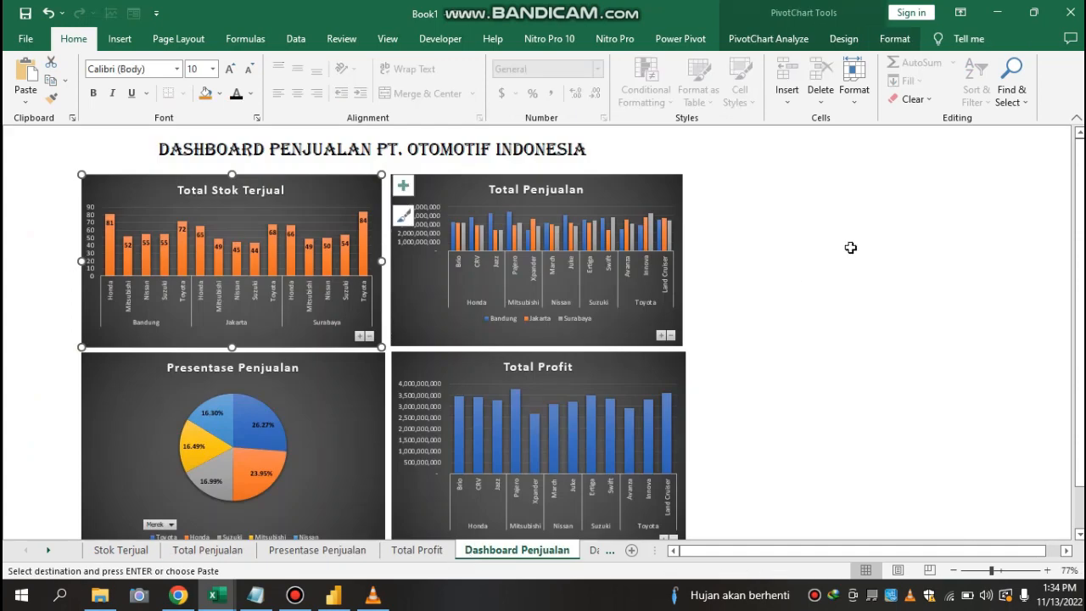
{"action": "left_click", "coordinate": [786, 187]}
{"action": "key", "text": "ctrl+v"}
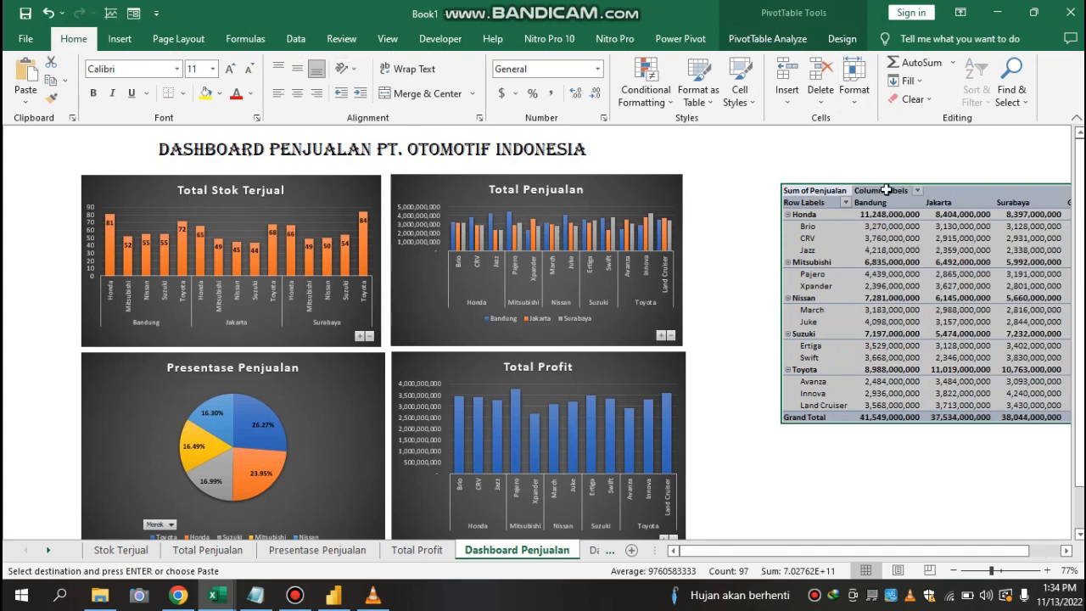
{"action": "left_click_drag", "start_coordinate": [883, 187], "coordinate": [758, 179]}
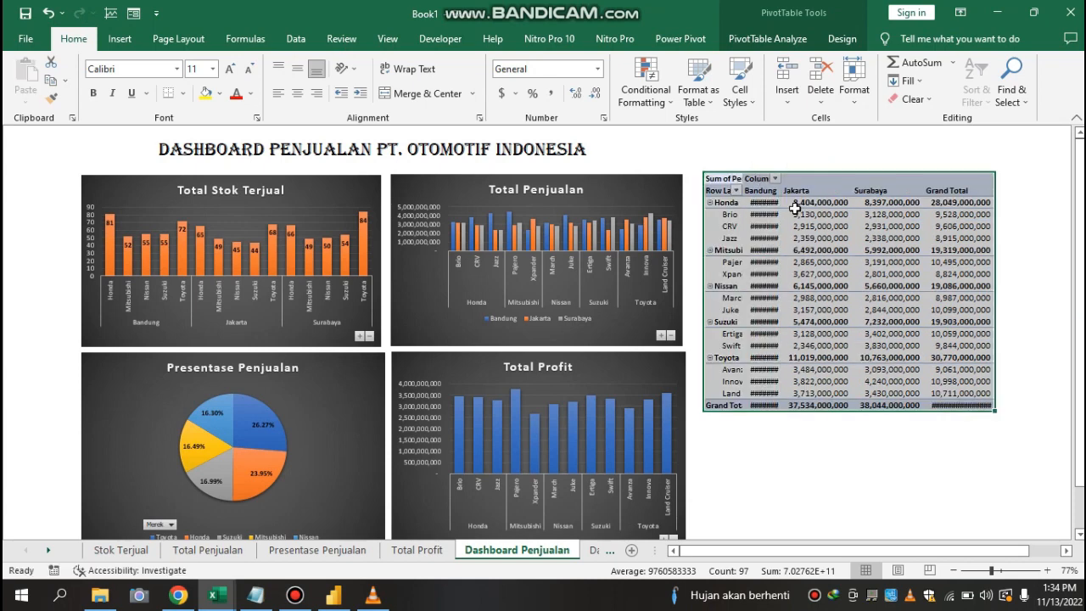
- Enter Innova as the heading in the top-left cell of the dashboard's PivotTable
{"action": "mouse_move", "coordinate": [795, 208]}
{"action": "key", "text": "alt+h"}
{"action": "type", "text": "pi"}
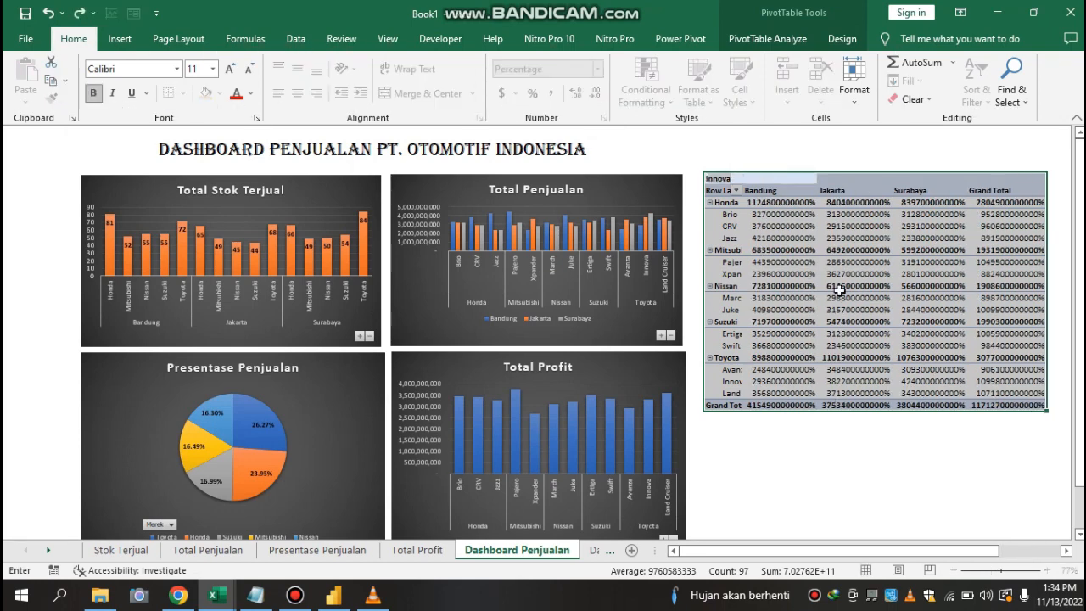
{"action": "key", "text": "Return"}
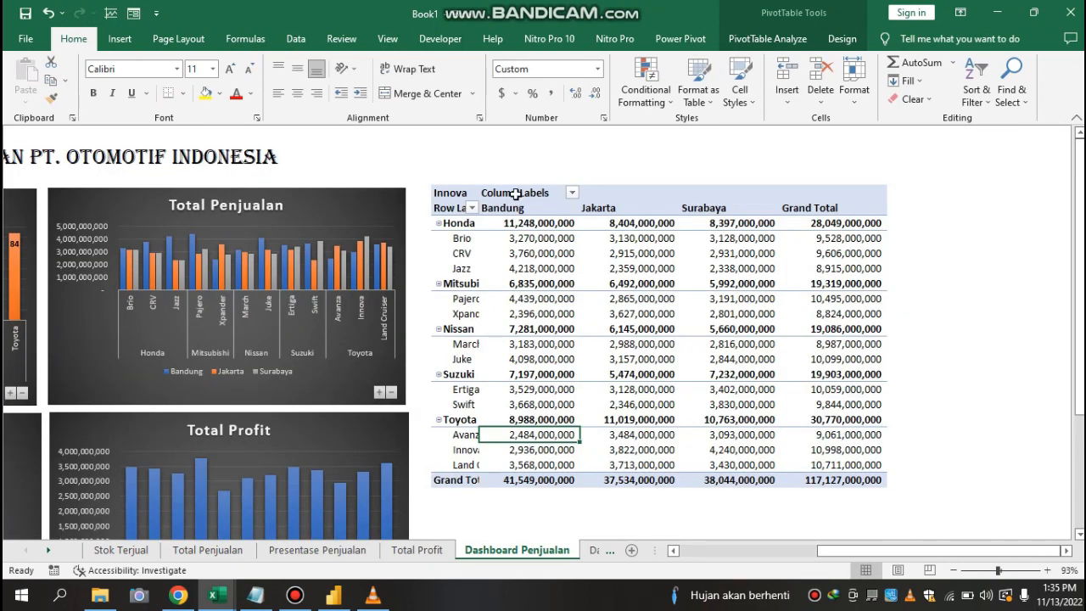
- Apply the blue Medium PivotTable style with a dark blue header and blue brand rows to the dashboard's PivotTable
{"action": "left_click", "coordinate": [524, 253]}
{"action": "key", "text": "ctrl+a"}
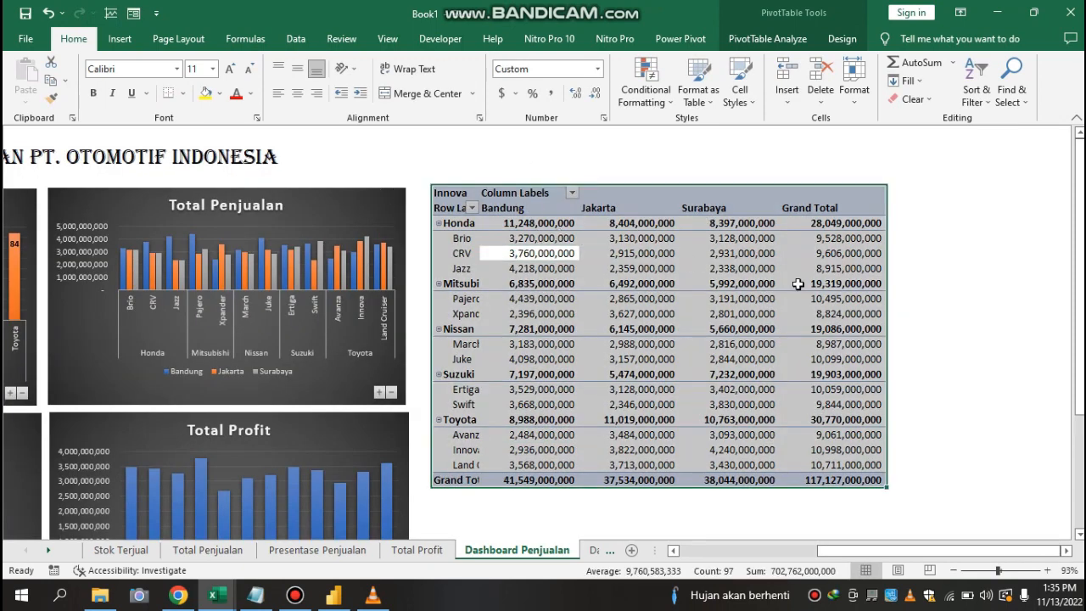
{"action": "left_click", "coordinate": [697, 93]}
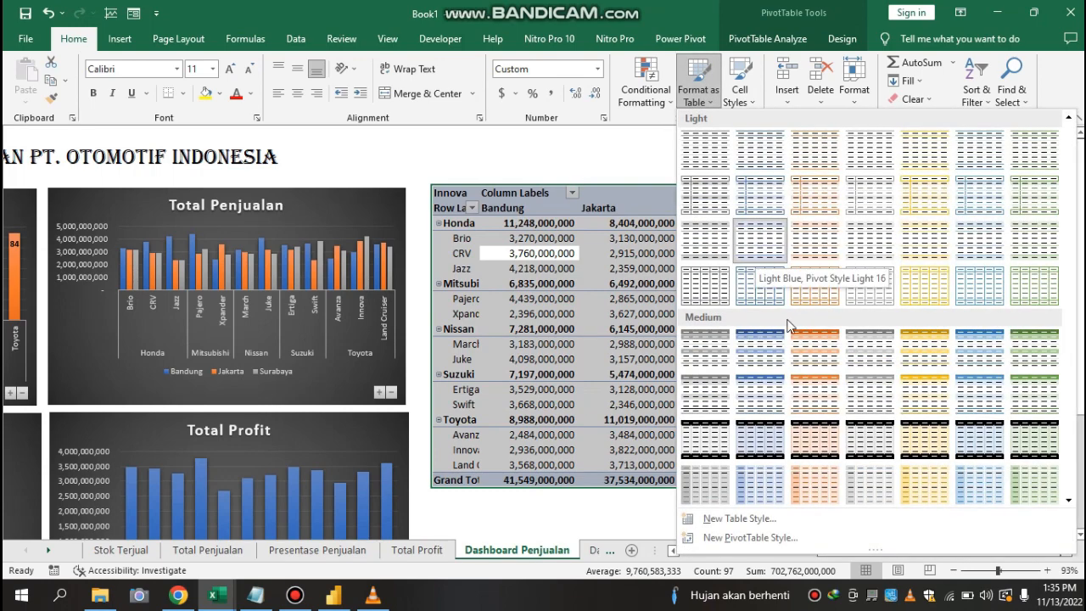
{"action": "left_click", "coordinate": [753, 355]}
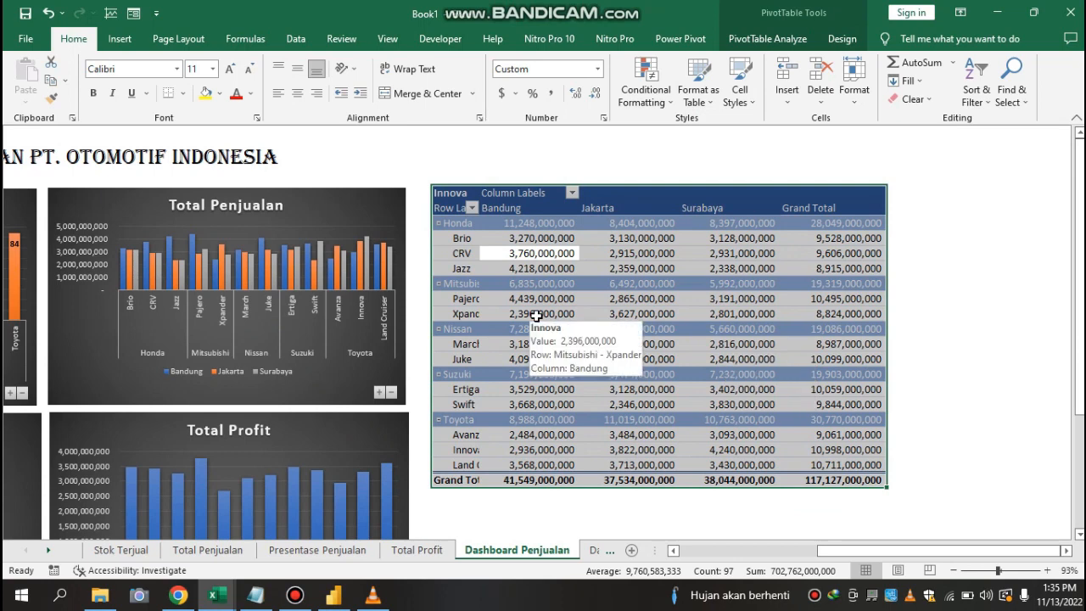
{"action": "left_click", "coordinate": [628, 299]}
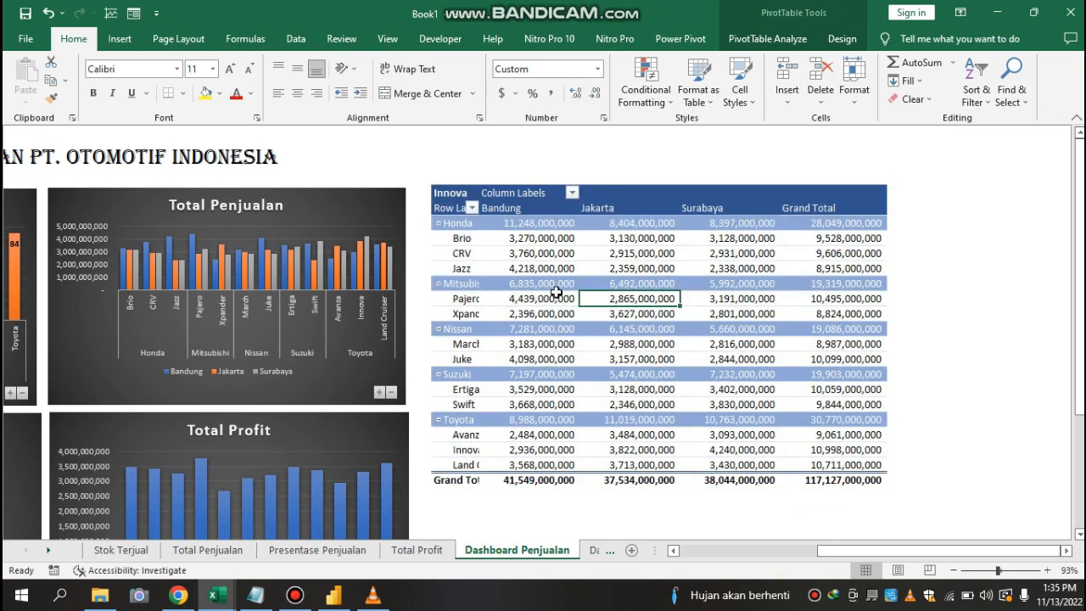
{"action": "left_click", "coordinate": [530, 359]}
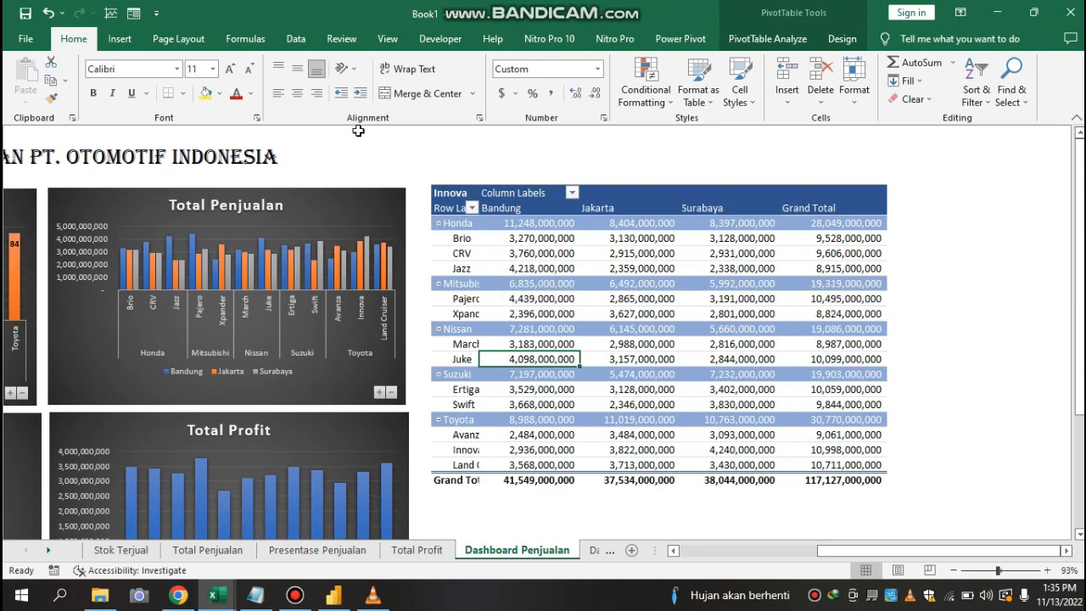
- Show the row and column headings on the dashboard sheet and widen column S until the PivotTable's row labels fit
{"action": "left_click", "coordinate": [386, 38]}
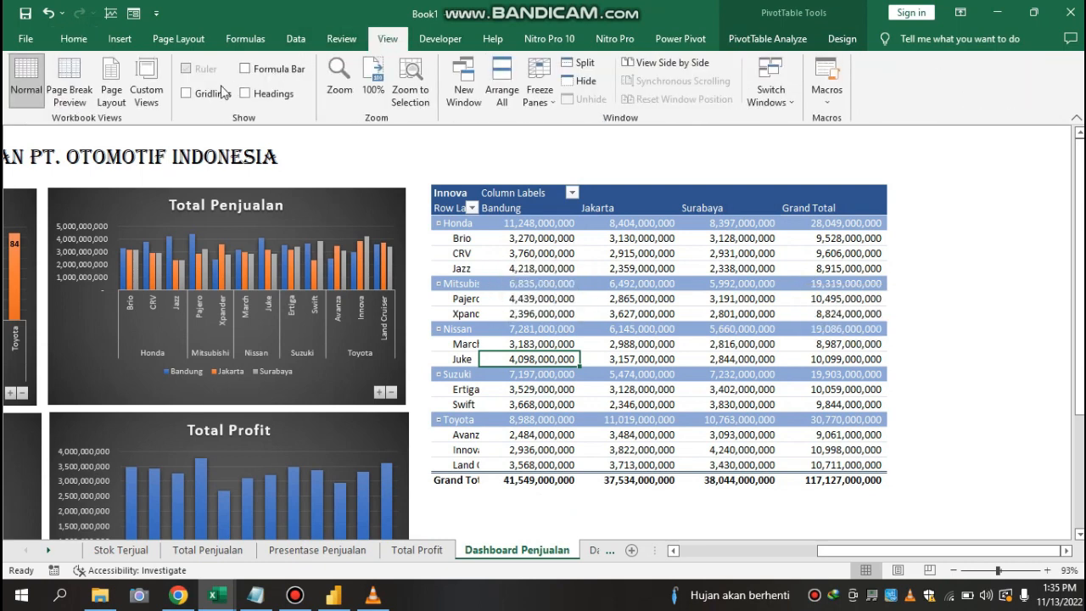
{"action": "left_click", "coordinate": [186, 93]}
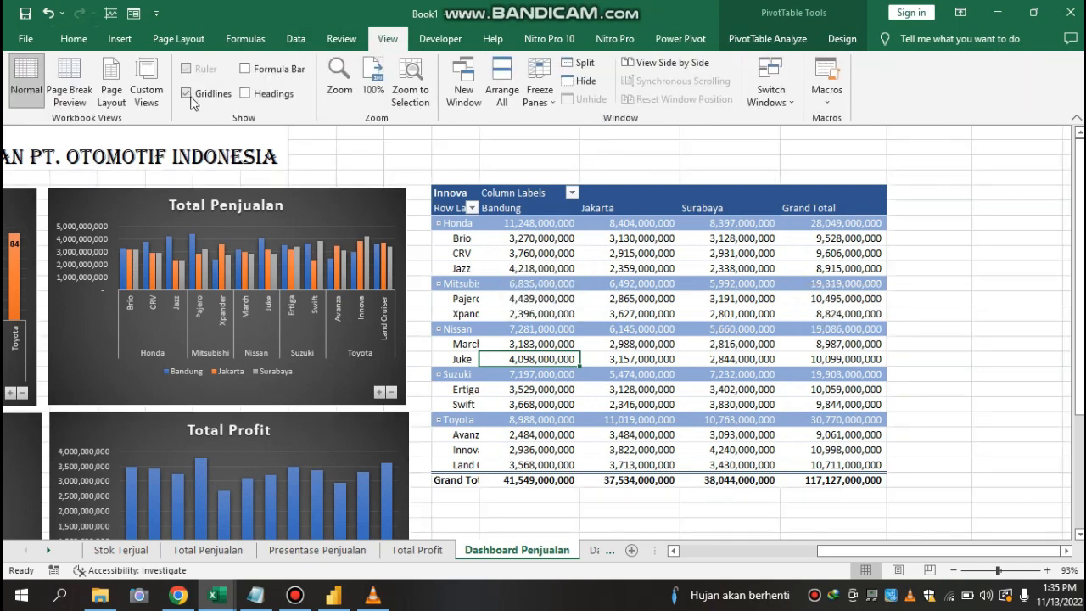
{"action": "left_click", "coordinate": [528, 144]}
{"action": "left_click", "coordinate": [234, 94]}
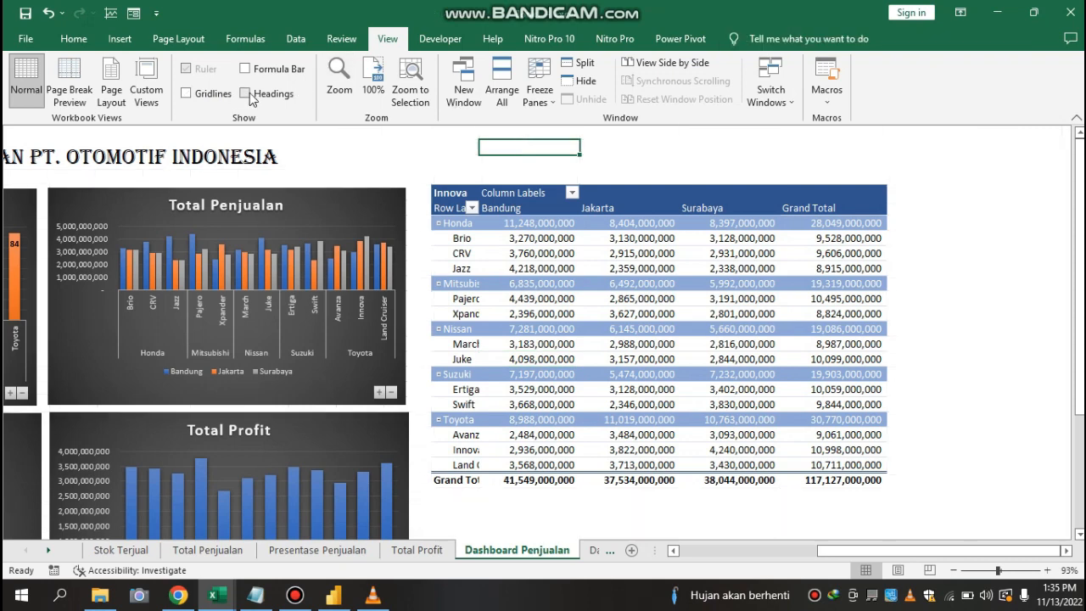
{"action": "left_click", "coordinate": [247, 93]}
{"action": "left_click", "coordinate": [496, 264]}
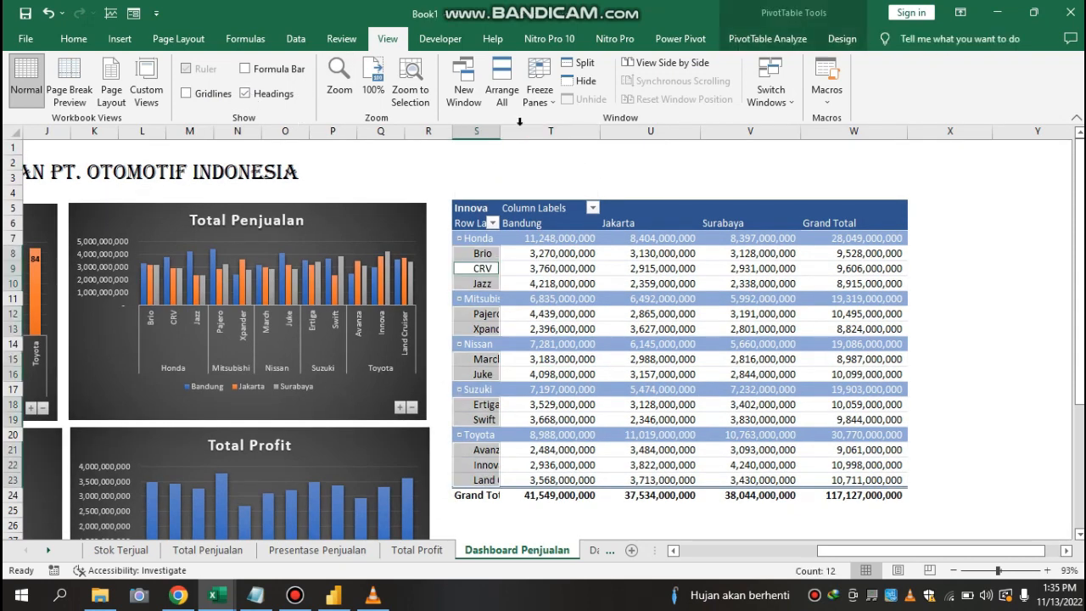
{"action": "left_click_drag", "start_coordinate": [503, 133], "coordinate": [539, 138]}
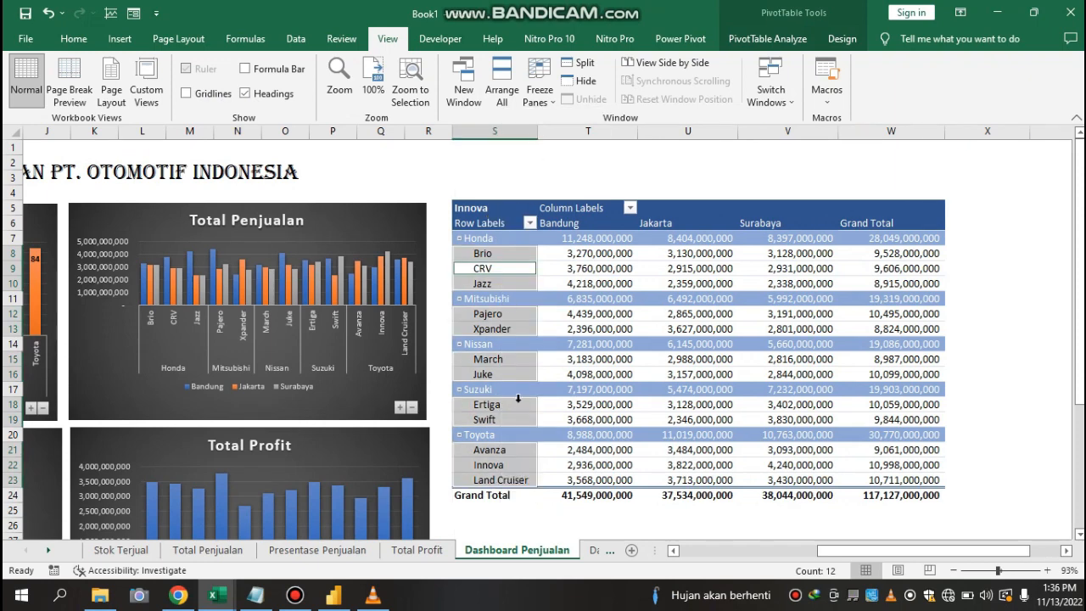
- Merge and center cells S4:T4 above the dashboard's PivotTable and enter the title TOTAL PENJUALAN
{"action": "left_click", "coordinate": [505, 177]}
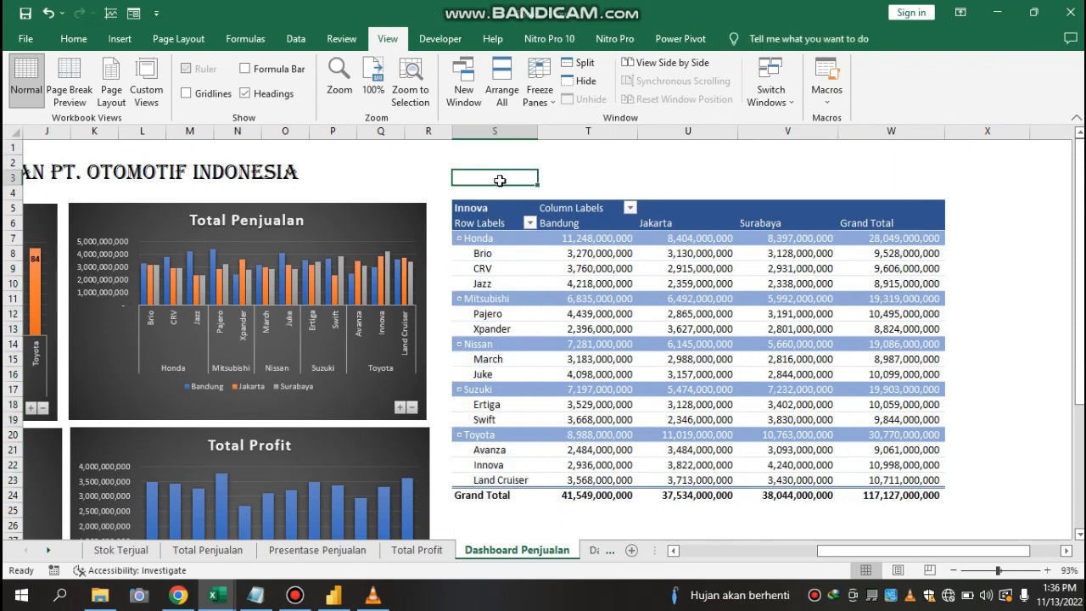
{"action": "left_click_drag", "start_coordinate": [479, 194], "coordinate": [606, 194]}
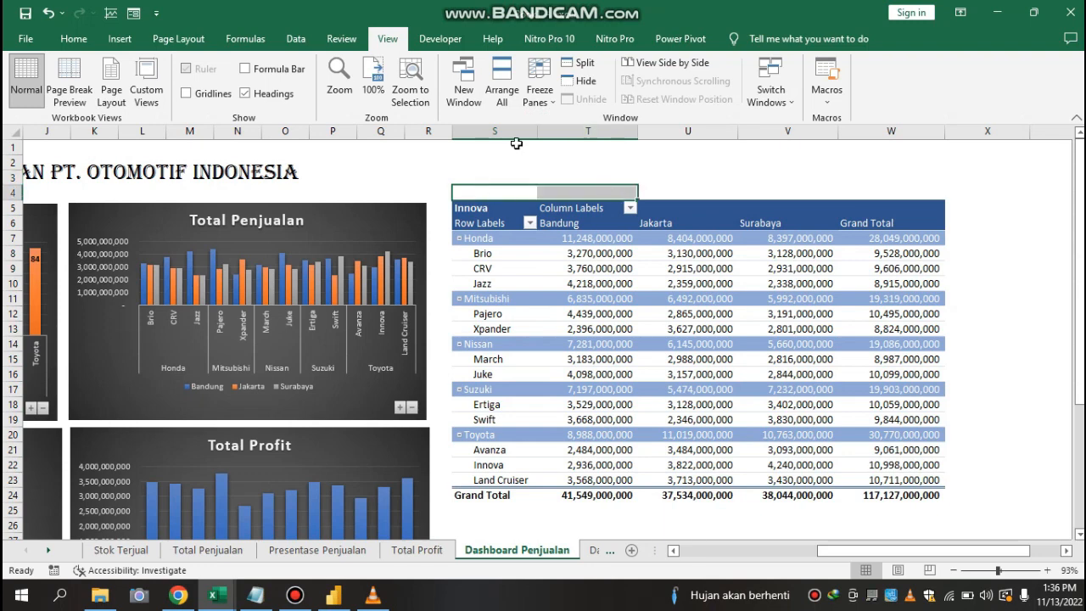
{"action": "left_click", "coordinate": [74, 39]}
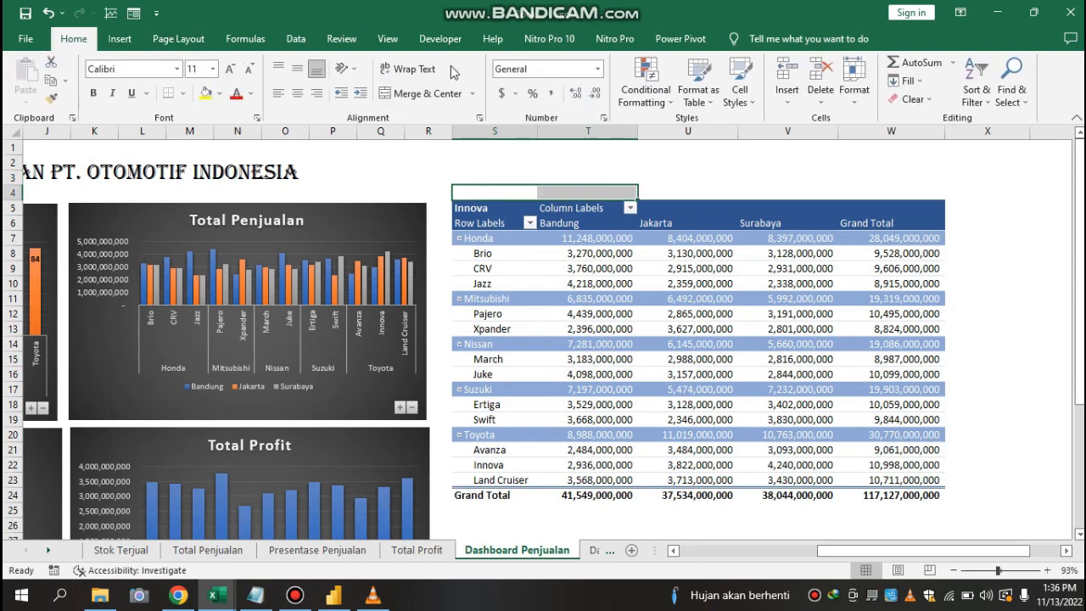
{"action": "left_click", "coordinate": [389, 94]}
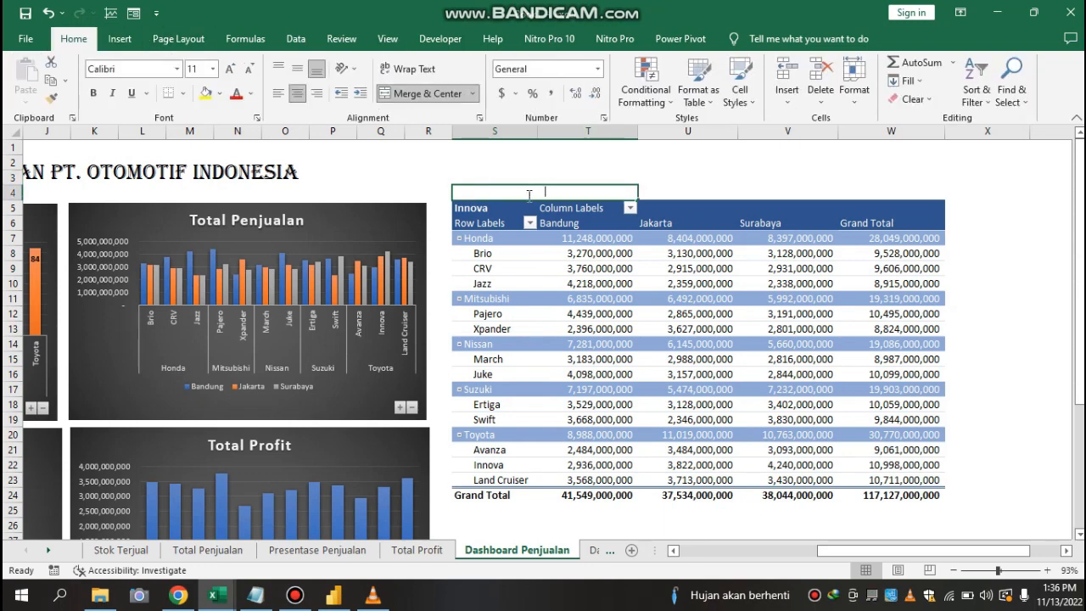
{"action": "type", "text": "T"}
{"action": "key", "text": "BackSpace"}
{"action": "key", "text": "BackSpace"}
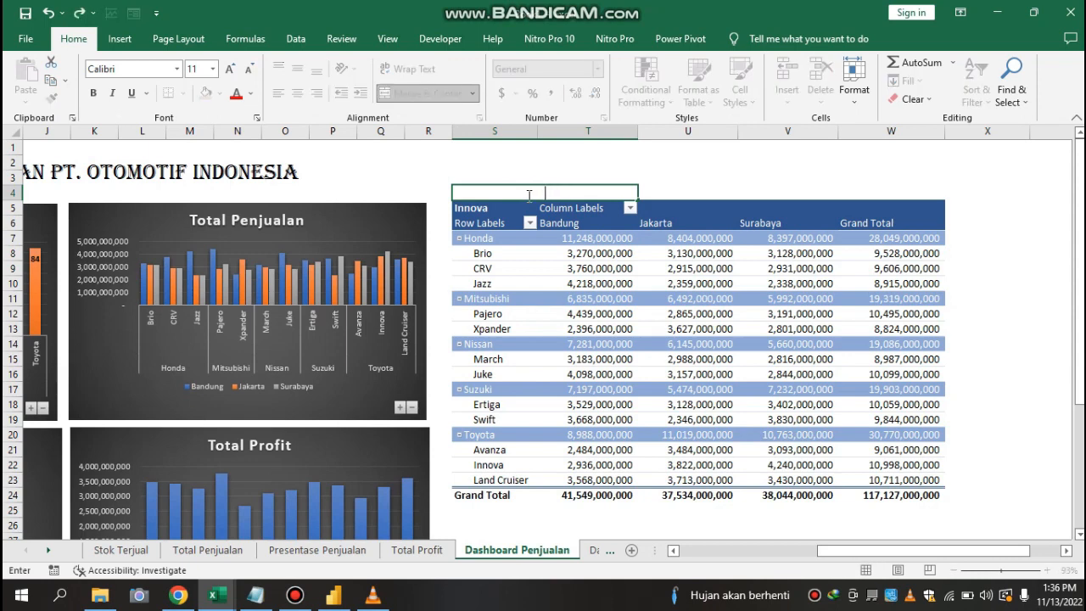
{"action": "type", "text": "TOTAL PENJUALAN"}
{"action": "left_click", "coordinate": [564, 292]}
- Fill the TOTAL PENJUALAN title cell with blue and make its text bold
{"action": "left_click", "coordinate": [471, 192]}
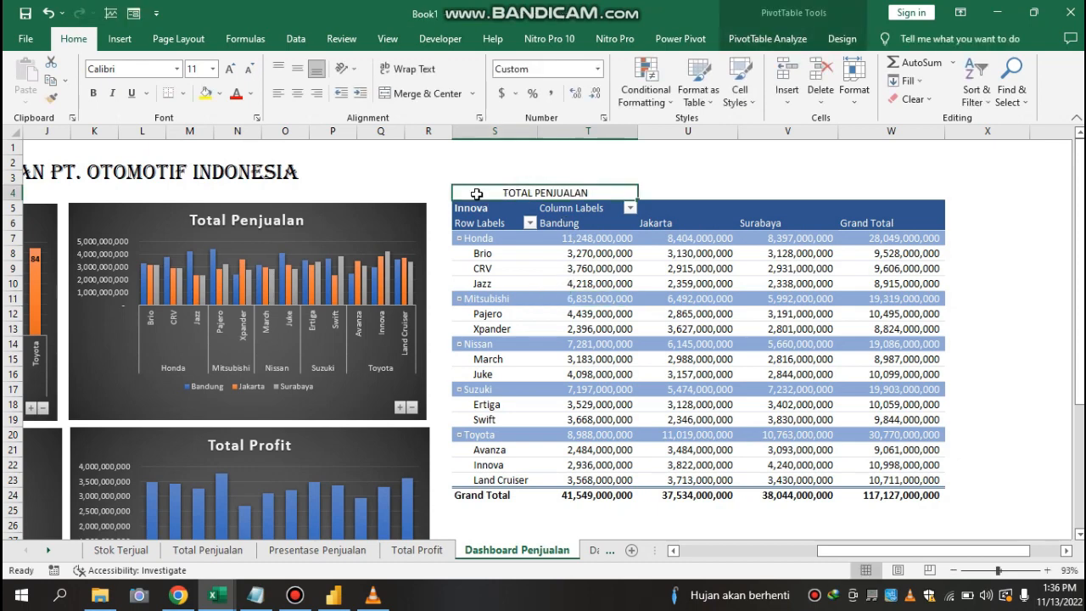
{"action": "left_click", "coordinate": [205, 94]}
{"action": "left_click", "coordinate": [93, 94]}
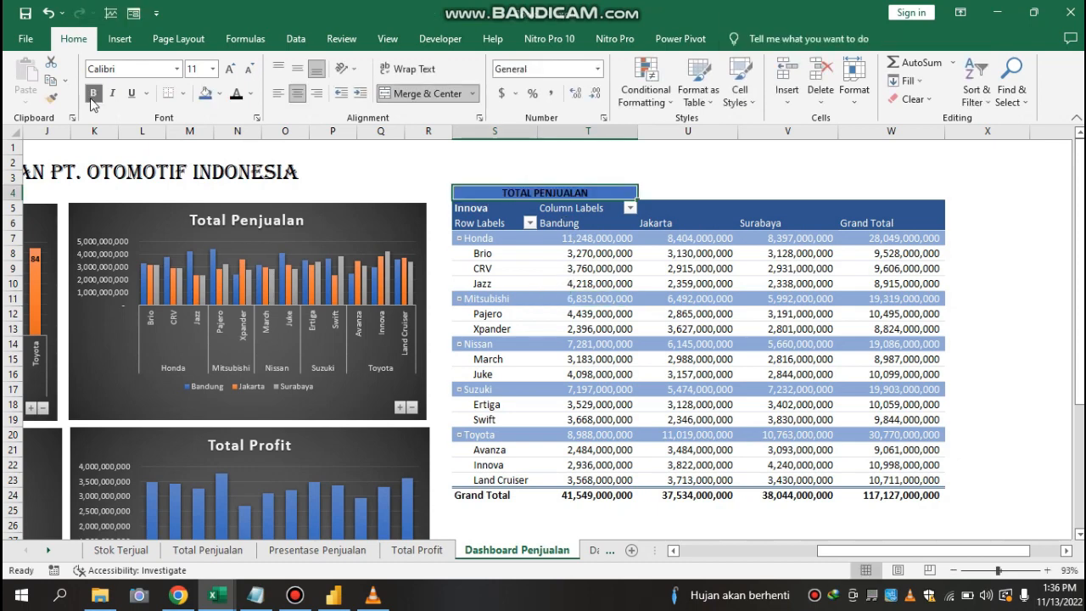
{"action": "left_click", "coordinate": [536, 246]}
{"action": "left_click", "coordinate": [624, 283]}
{"action": "key", "text": "Down"}
{"action": "key", "text": "Down"}
{"action": "key", "text": "Down"}
{"action": "key", "text": "Down"}
{"action": "key", "text": "Down"}
{"action": "key", "text": "Down"}
{"action": "key", "text": "Down"}
{"action": "key", "text": "Down"}
{"action": "key", "text": "Down"}
{"action": "key", "text": "Down"}
{"action": "key", "text": "Down"}
{"action": "key", "text": "Down"}
{"action": "key", "text": "Down"}
{"action": "key", "text": "Down"}
{"action": "key", "text": "Down"}
{"action": "key", "text": "Down"}
{"action": "key", "text": "Down"}
{"action": "key", "text": "Down"}
{"action": "key", "text": "Down"}
{"action": "key", "text": "Down"}
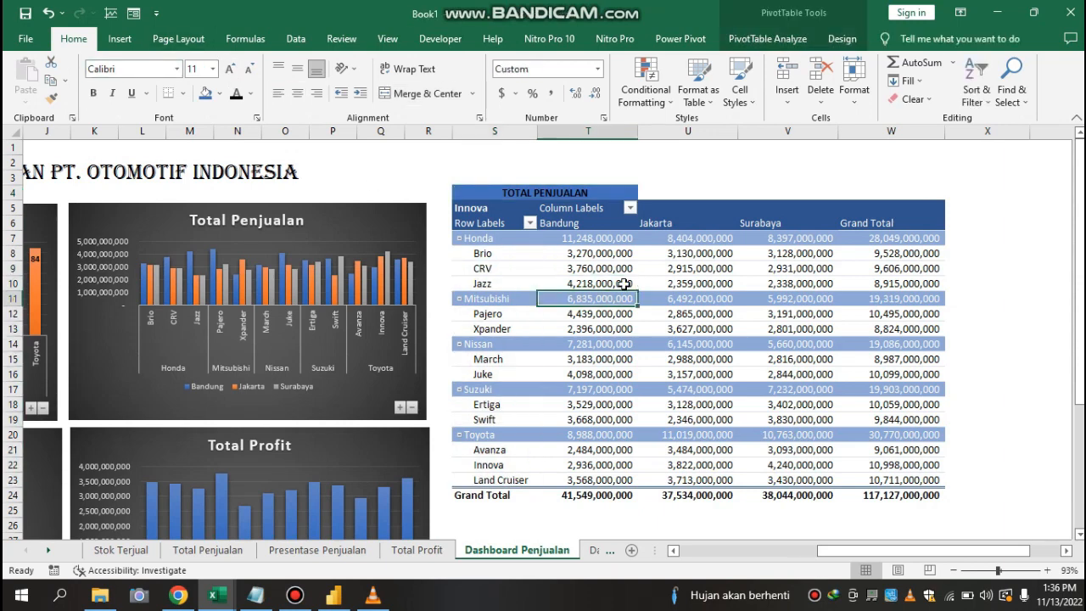
{"action": "key", "text": "Up"}
{"action": "key", "text": "Up"}
{"action": "key", "text": "Up"}
{"action": "key", "text": "Up"}
{"action": "key", "text": "Up"}
{"action": "key", "text": "Up"}
{"action": "key", "text": "Up"}
{"action": "key", "text": "Up"}
{"action": "key", "text": "Up"}
{"action": "key", "text": "Up"}
{"action": "key", "text": "Up"}
{"action": "key", "text": "Up"}
{"action": "key", "text": "Up"}
{"action": "key", "text": "Up"}
{"action": "key", "text": "Up"}
{"action": "key", "text": "Up"}
{"action": "key", "text": "Up"}
{"action": "key", "text": "Up"}
{"action": "key", "text": "Up"}
{"action": "key", "text": "Up"}
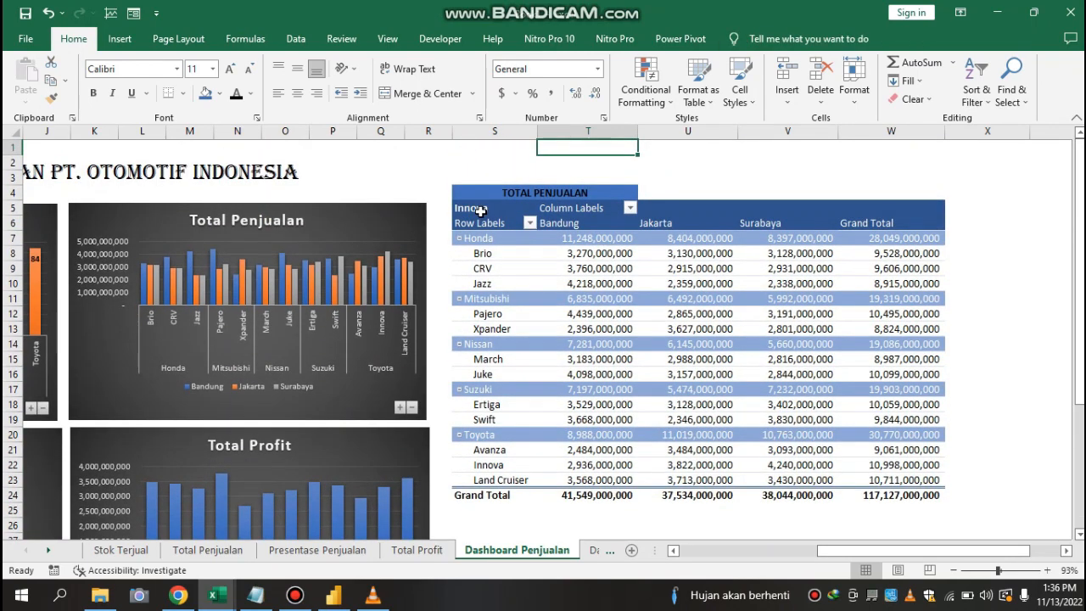
- Apply all borders to the entire dashboard PivotTable, from the Innova heading in S5 to the grand total in W24
{"action": "left_click_drag", "start_coordinate": [481, 211], "coordinate": [912, 495]}
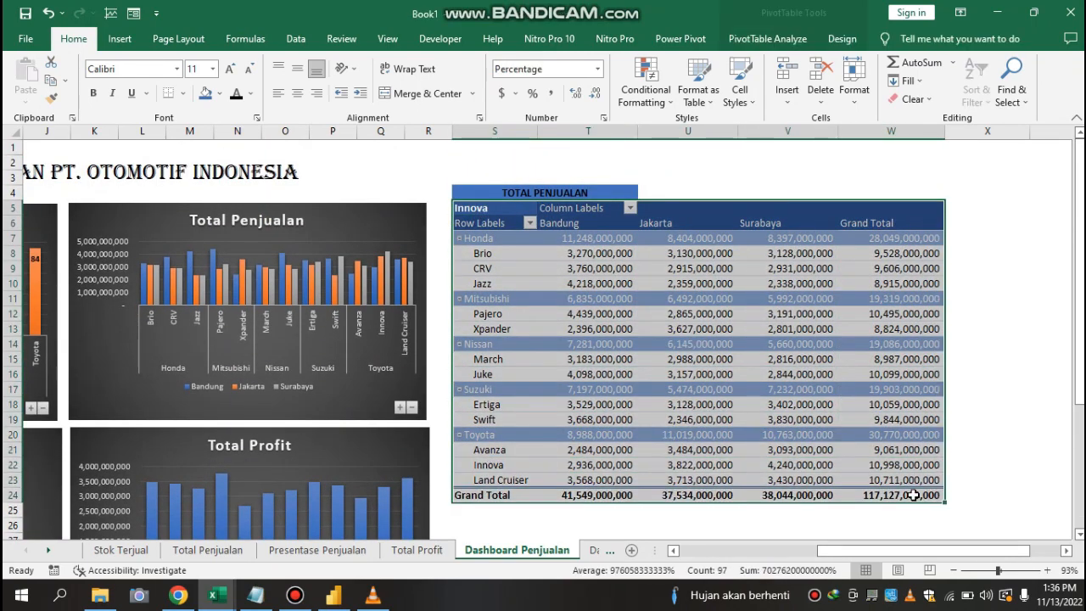
{"action": "left_click", "coordinate": [183, 94]}
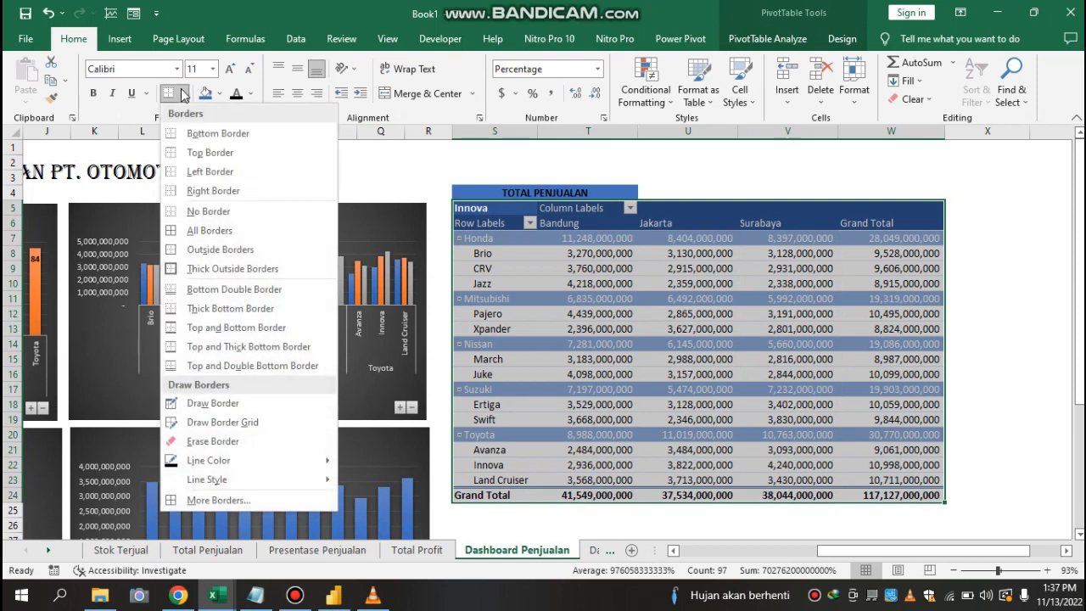
{"action": "left_click", "coordinate": [226, 232]}
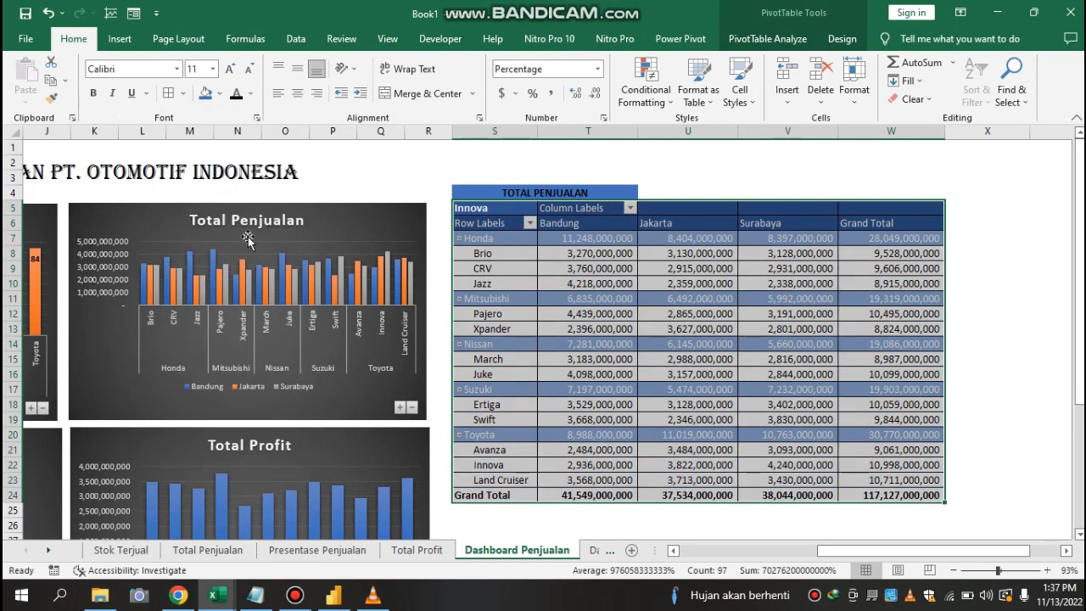
{"action": "left_click", "coordinate": [728, 338]}
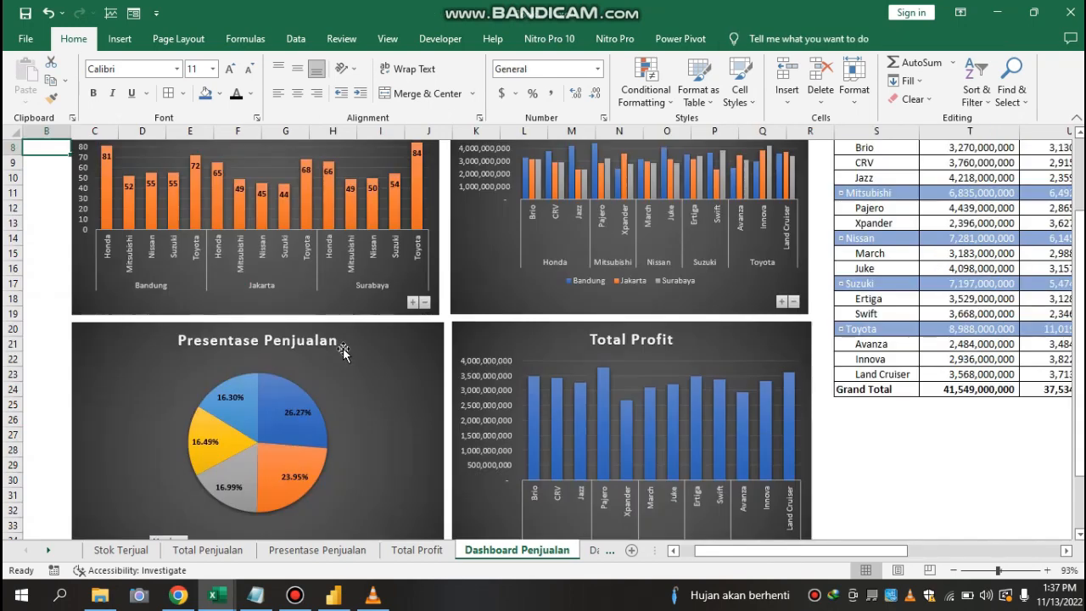
- Show the field list of the PivotTable on the Stok Terjual sheet
{"action": "scroll", "coordinate": [343, 351], "scroll_direction": "up", "scroll_amount": 2}
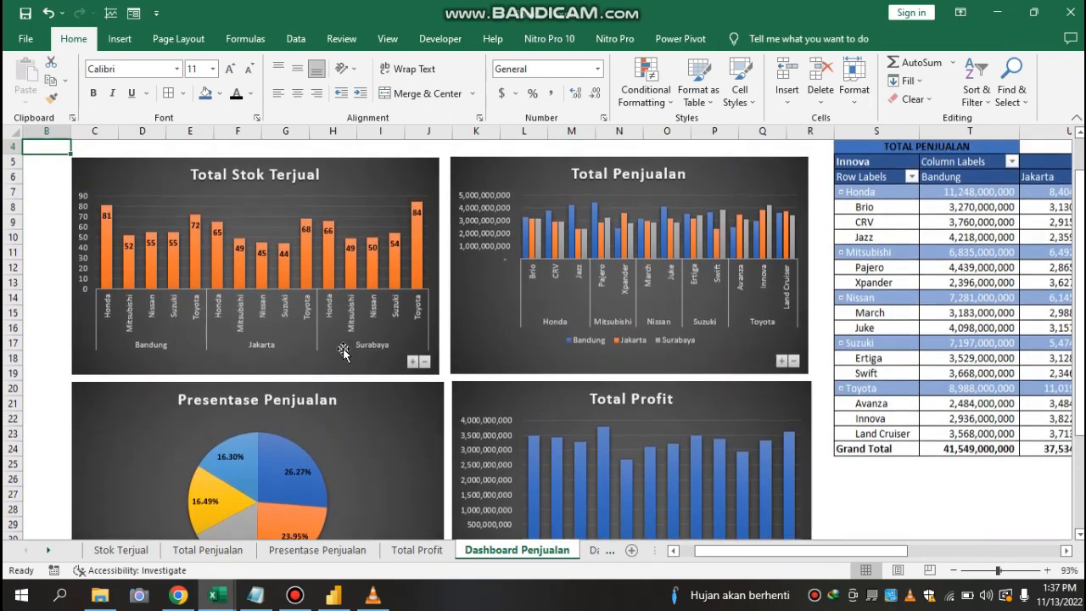
{"action": "scroll", "coordinate": [343, 351], "scroll_direction": "up", "scroll_amount": 1}
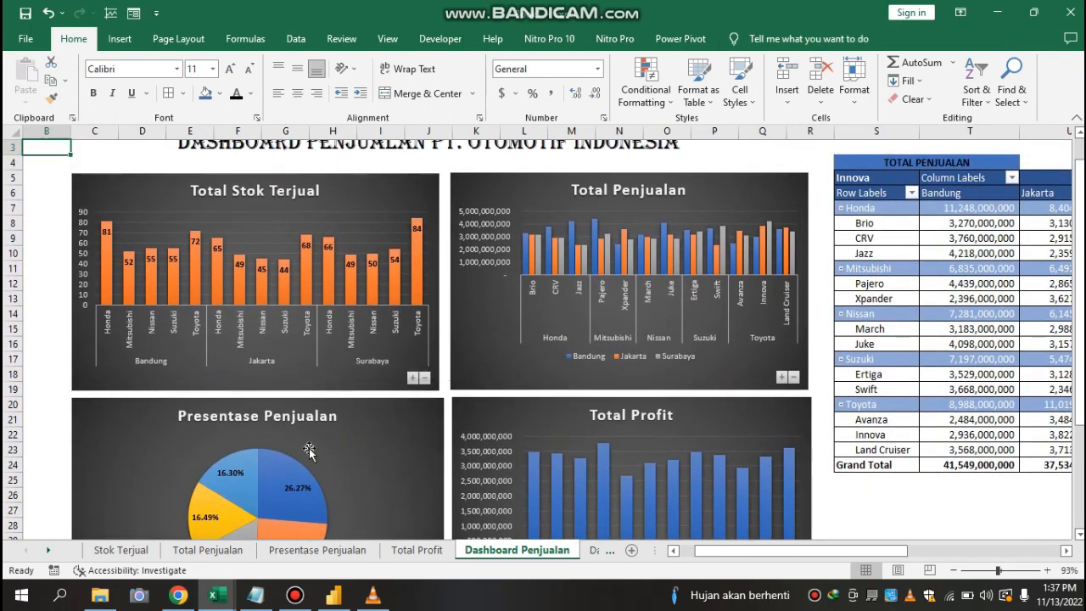
{"action": "left_click", "coordinate": [119, 550]}
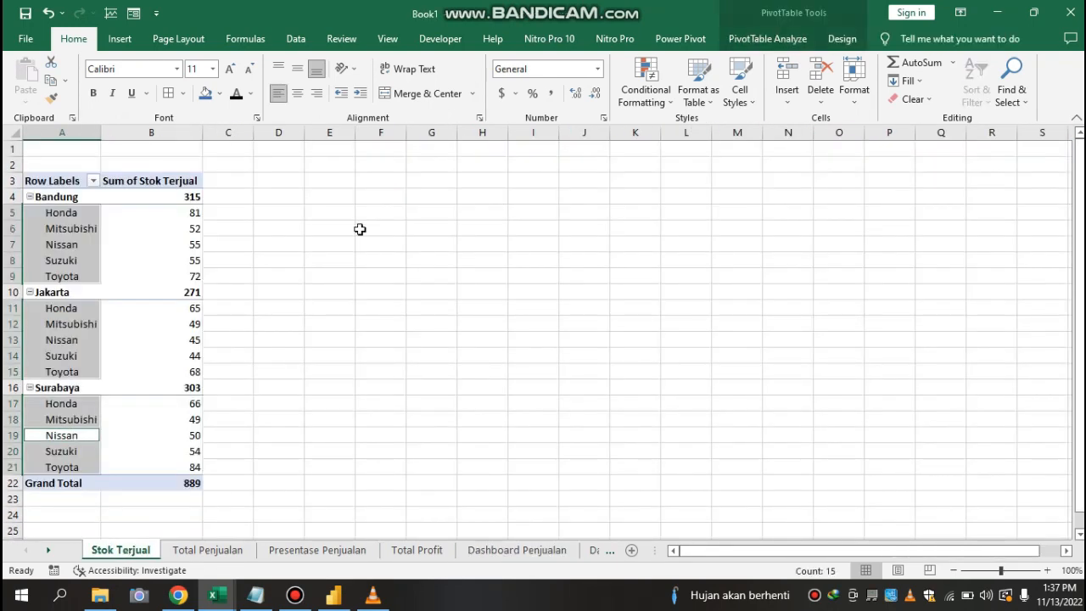
{"action": "left_click", "coordinate": [188, 243]}
{"action": "left_click", "coordinate": [90, 308]}
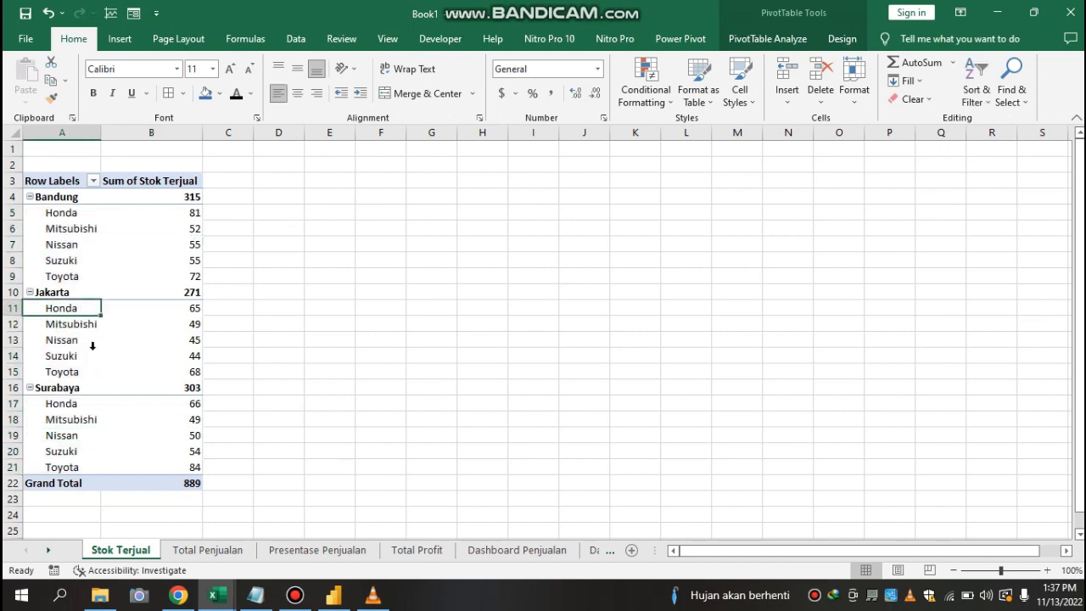
{"action": "left_click", "coordinate": [95, 350]}
{"action": "left_click", "coordinate": [153, 338]}
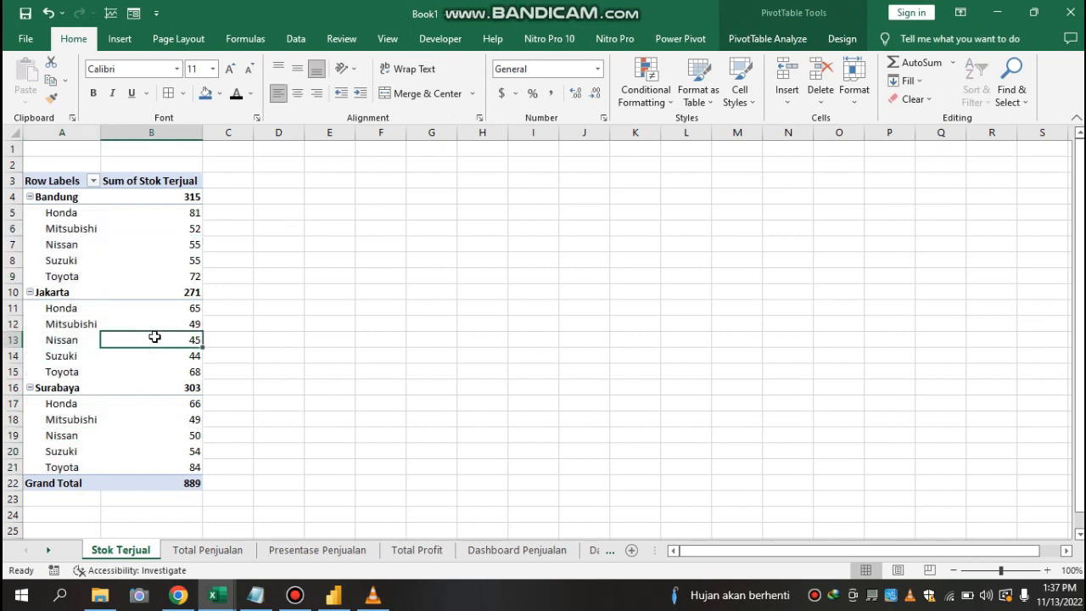
{"action": "right_click", "coordinate": [154, 341]}
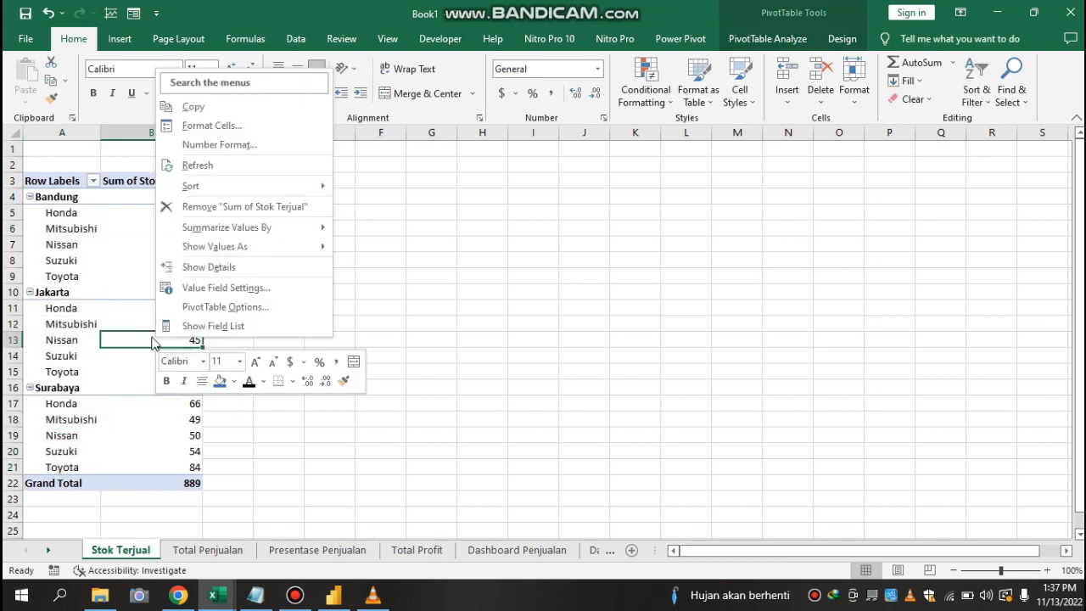
{"action": "left_click", "coordinate": [116, 389]}
{"action": "left_click", "coordinate": [122, 434]}
{"action": "left_click", "coordinate": [126, 307]}
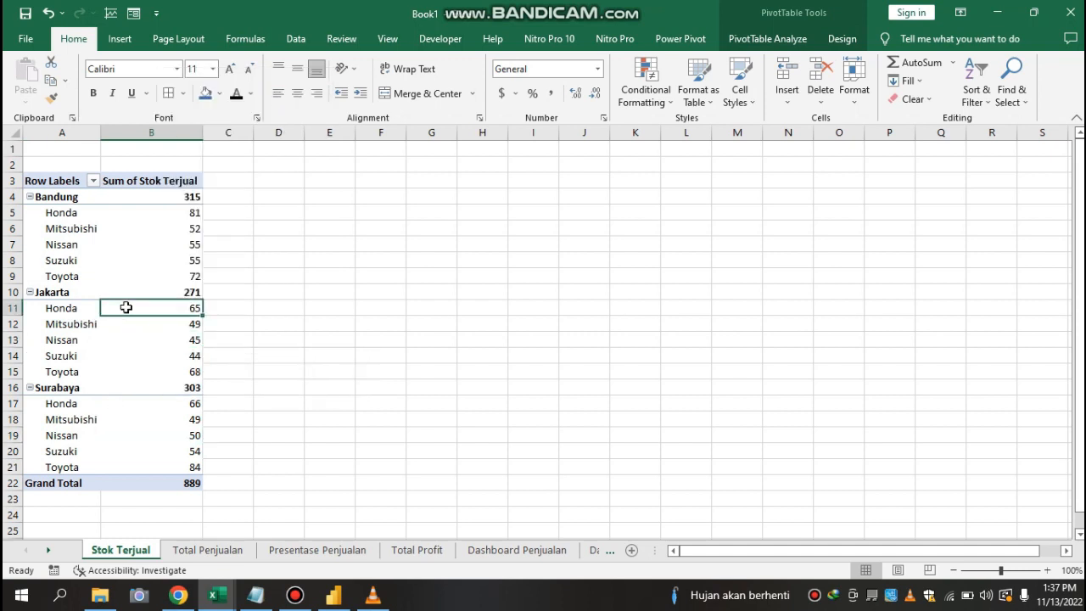
{"action": "right_click", "coordinate": [128, 308]}
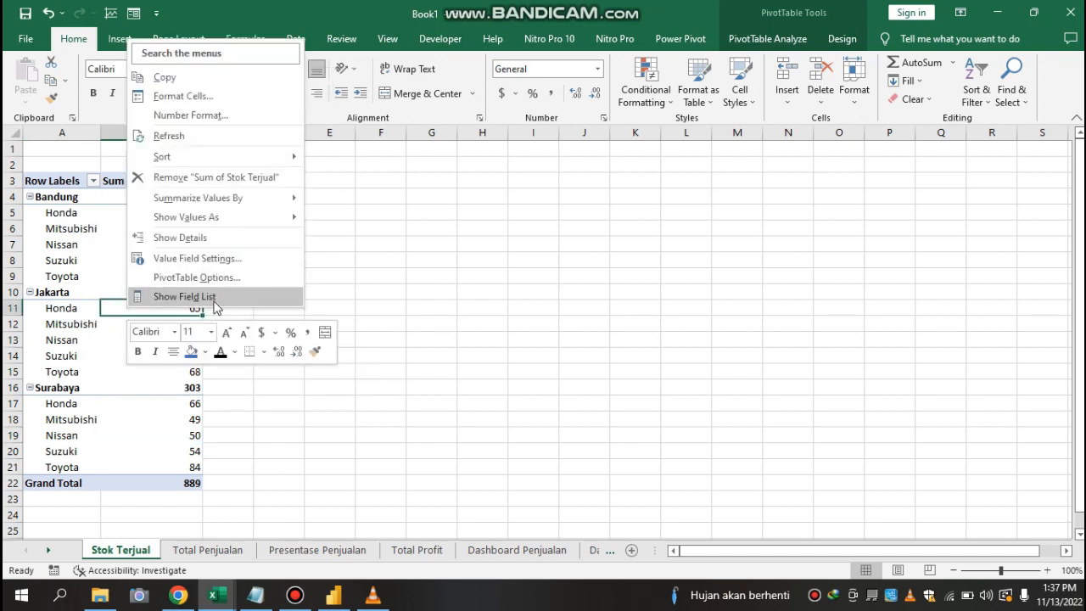
{"action": "left_click", "coordinate": [214, 304]}
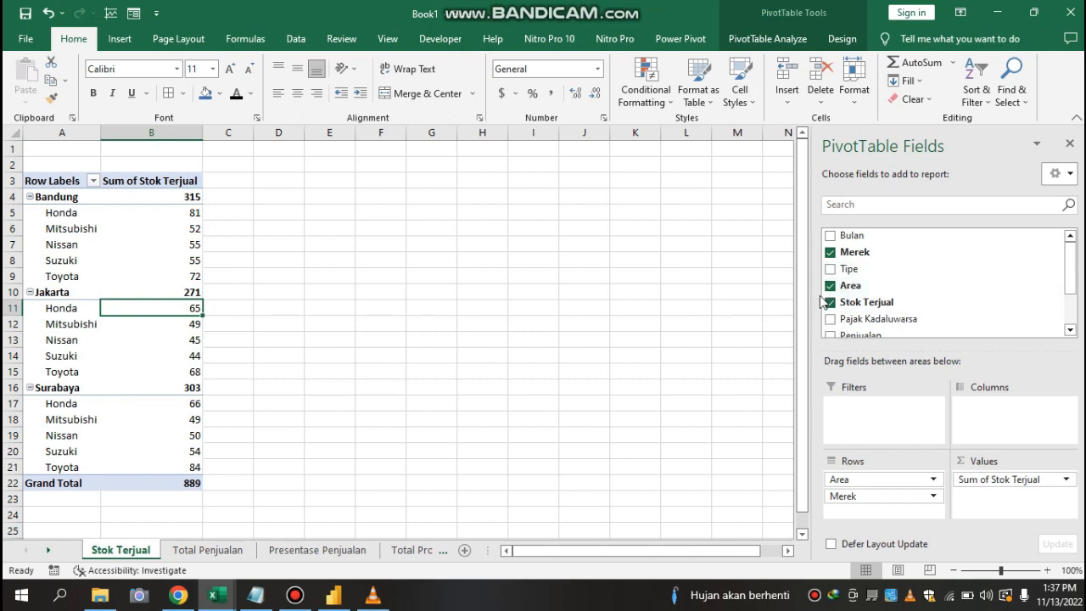
- Add Tipe to the rows of the Stok Terjual PivotTable below Merek and move Area to its columns
{"action": "left_click_drag", "start_coordinate": [882, 270], "coordinate": [883, 510]}
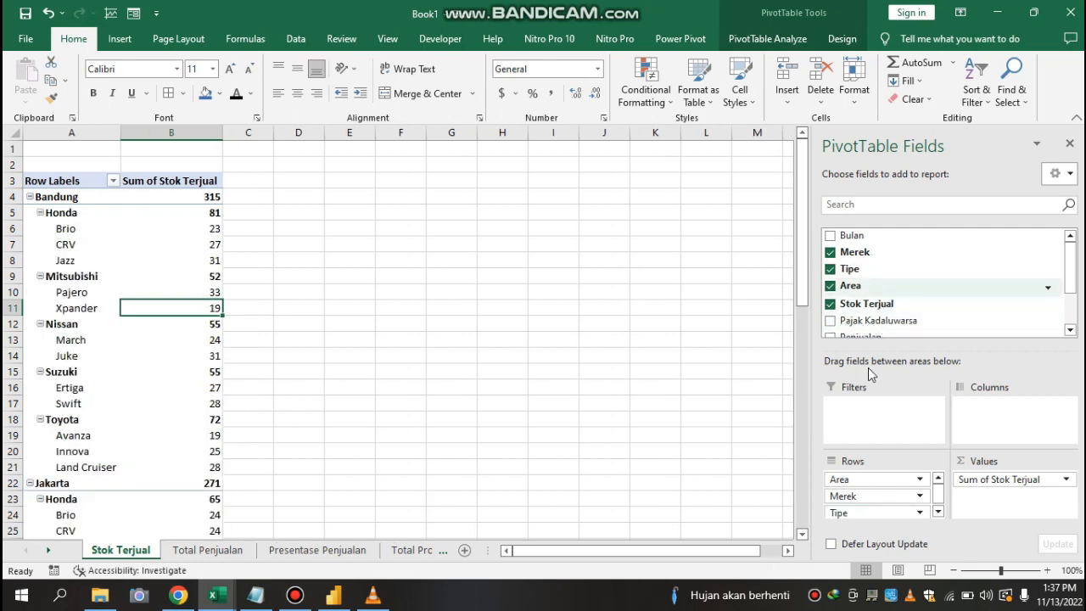
{"action": "left_click_drag", "start_coordinate": [877, 478], "coordinate": [1010, 405]}
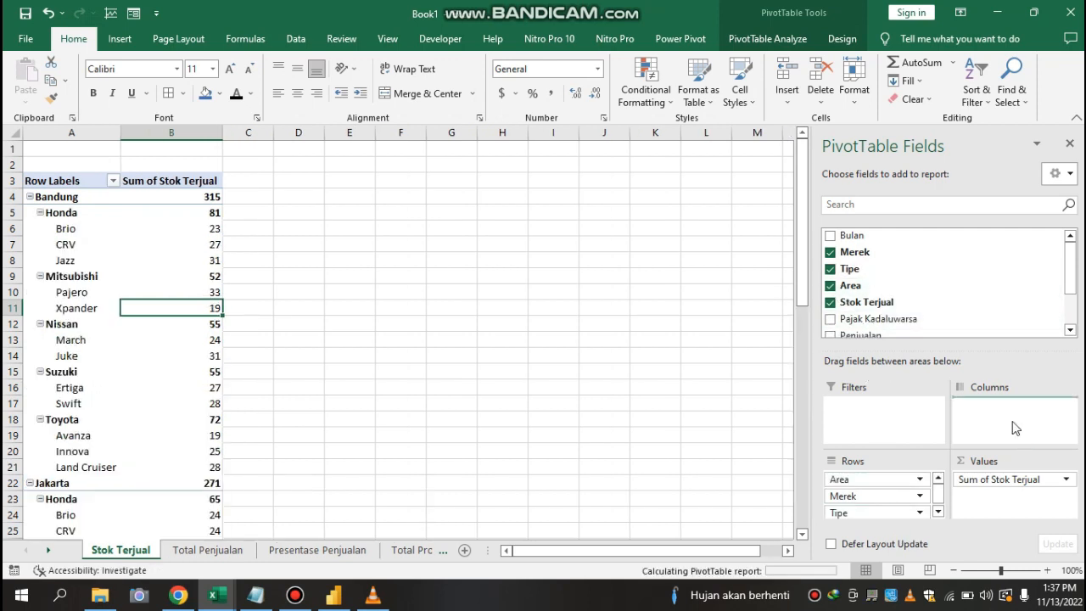
{"action": "right_click", "coordinate": [88, 224]}
{"action": "left_click", "coordinate": [42, 304]}
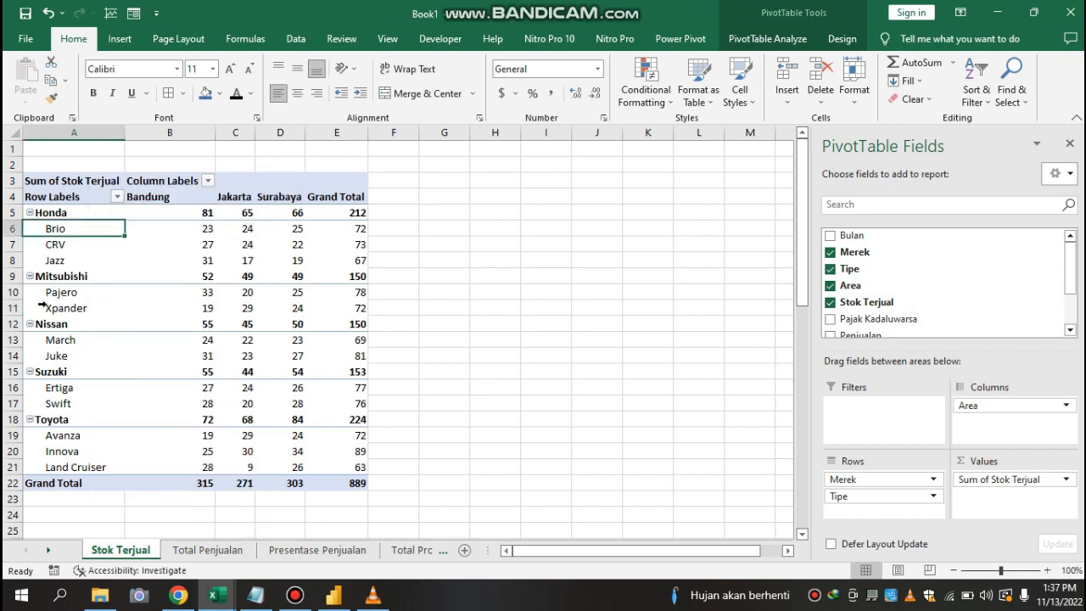
- Copy the whole Stok Terjual PivotTable and go to the Dashboard Penjualan sheet
{"action": "key", "text": "ctrl+a"}
{"action": "right_click", "coordinate": [166, 249]}
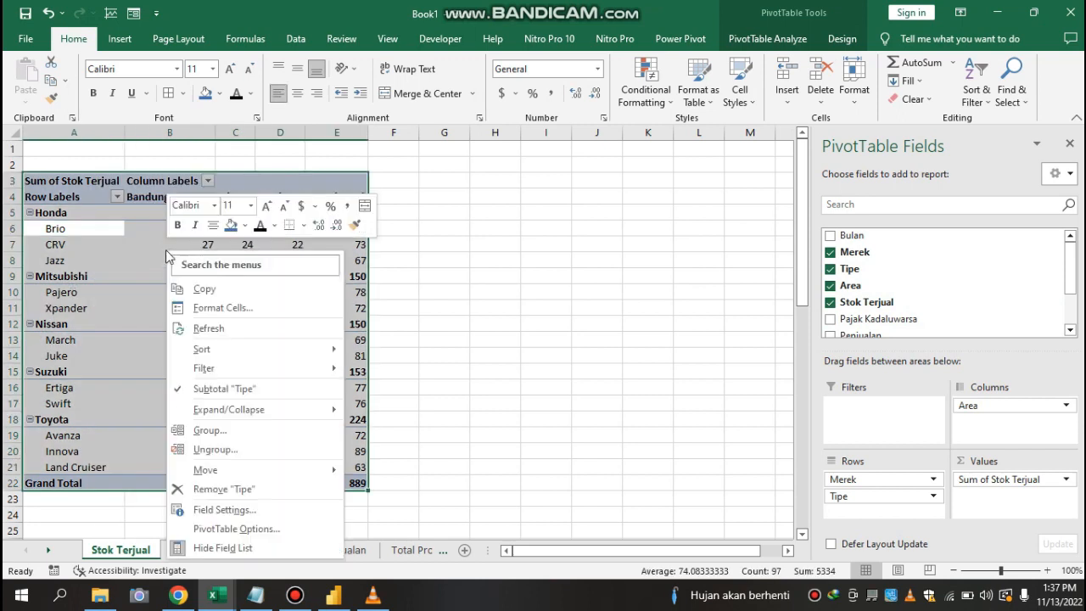
{"action": "left_click", "coordinate": [208, 289]}
{"action": "left_click", "coordinate": [409, 550]}
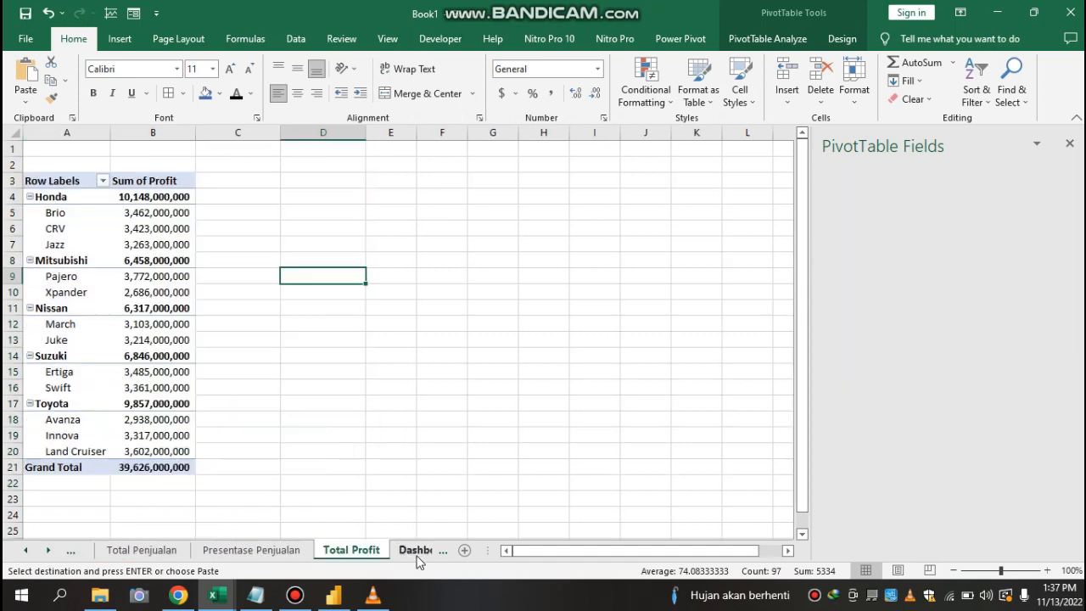
{"action": "left_click", "coordinate": [400, 549]}
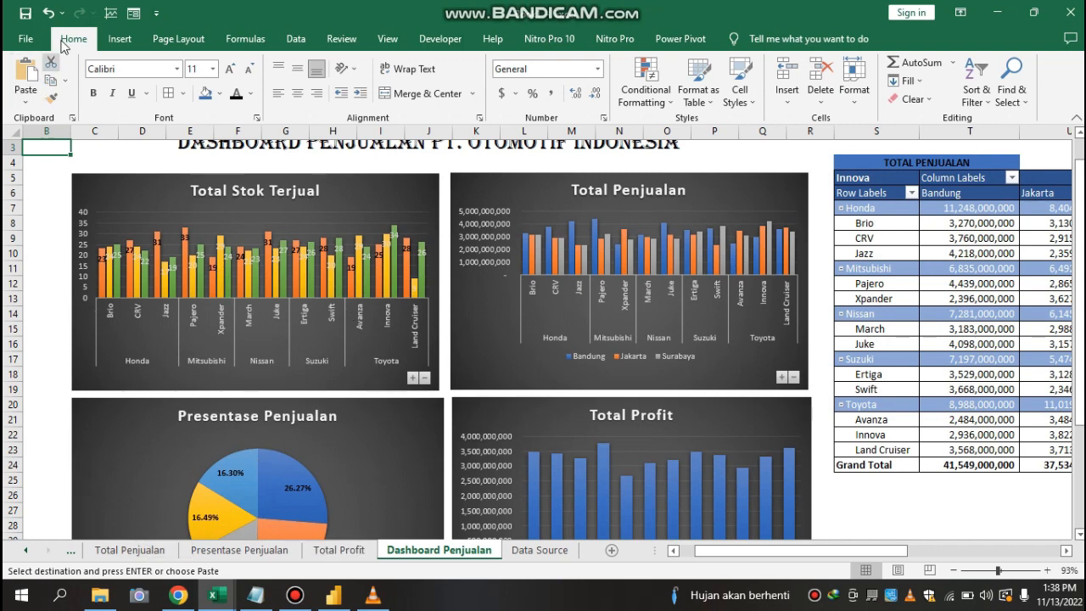
- Undo the Tipe and Area field changes in the Stok Terjual PivotTable
{"action": "left_click", "coordinate": [49, 14]}
{"action": "left_click", "coordinate": [48, 14]}
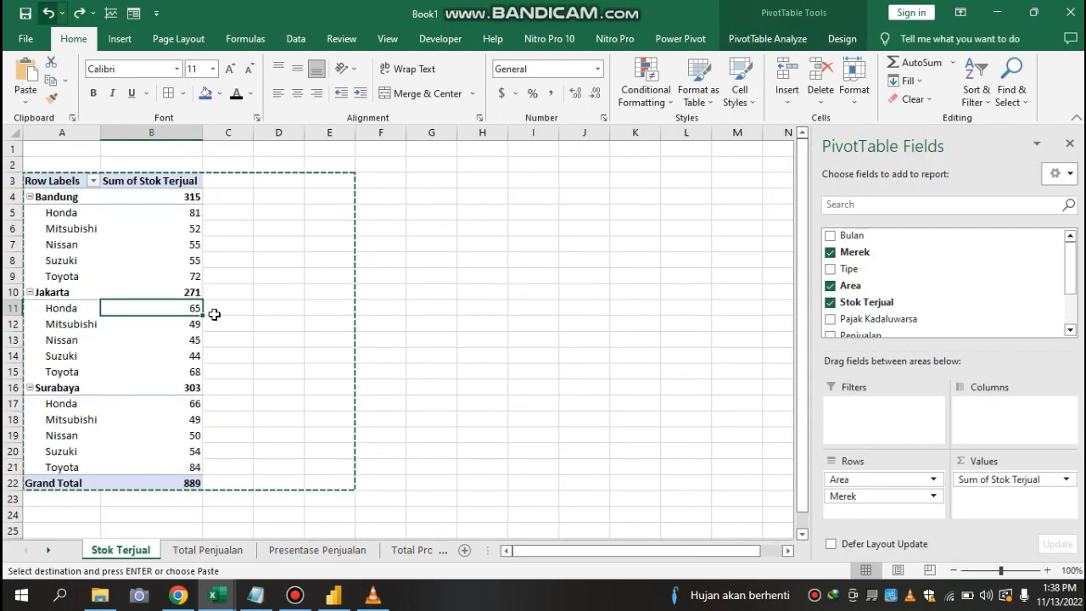
{"action": "left_click", "coordinate": [141, 277]}
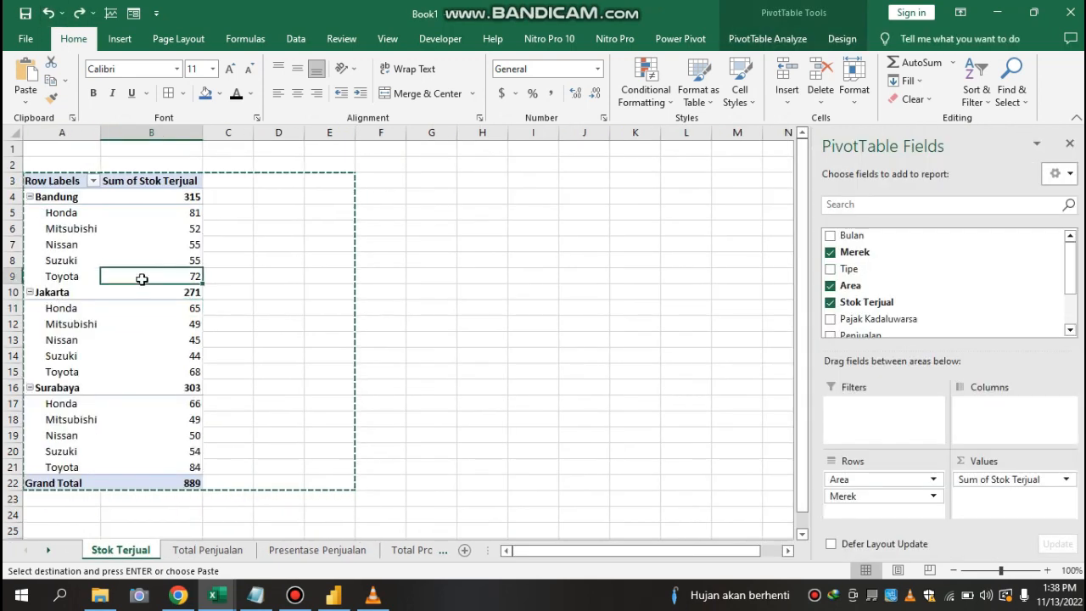
- Create a PivotTable on a new worksheet from the whole table on the Data Source sheet
{"action": "left_click", "coordinate": [242, 550]}
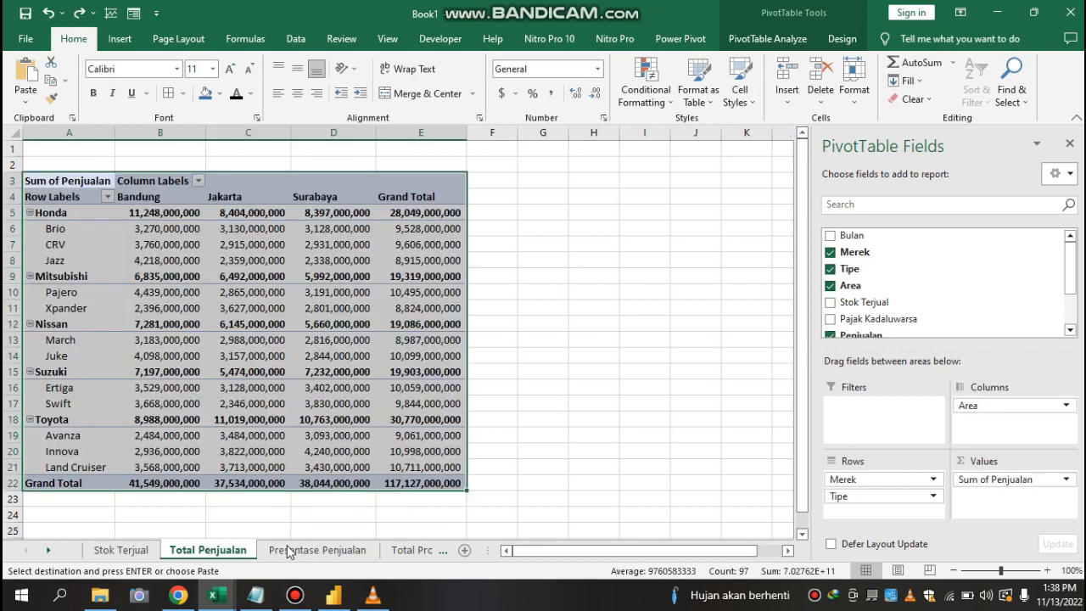
{"action": "left_click", "coordinate": [339, 551]}
{"action": "left_click", "coordinate": [396, 549]}
{"action": "left_click", "coordinate": [477, 553]}
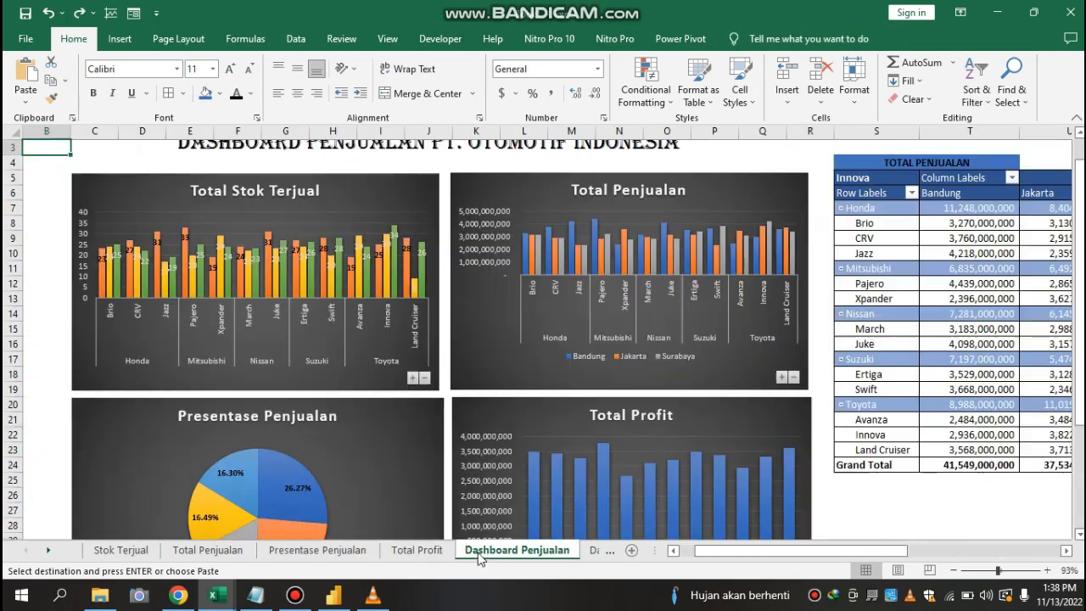
{"action": "left_click", "coordinate": [594, 550]}
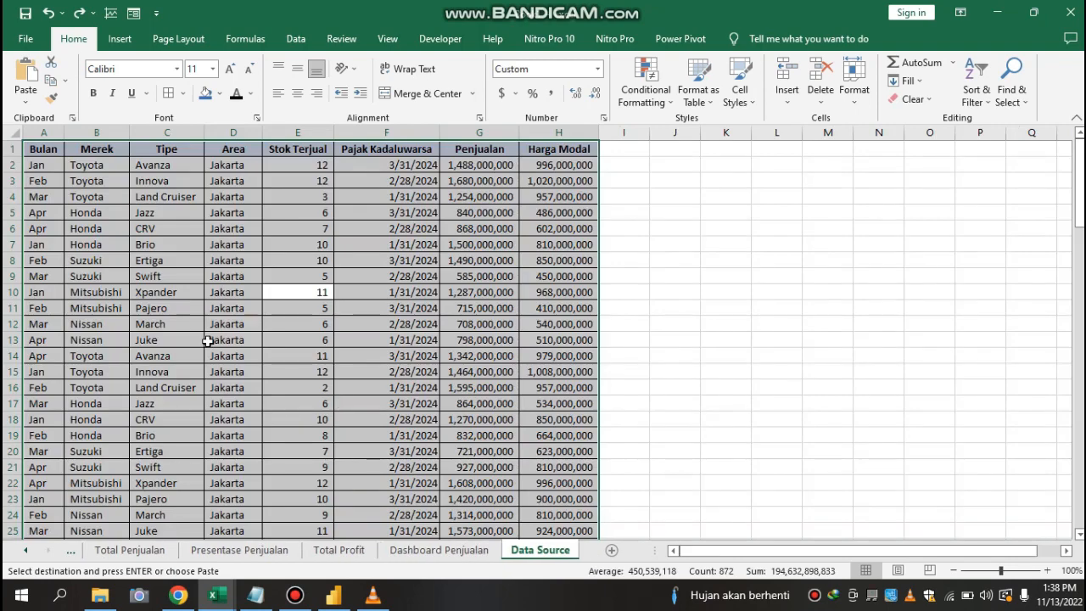
{"action": "key", "text": "ctrl+a"}
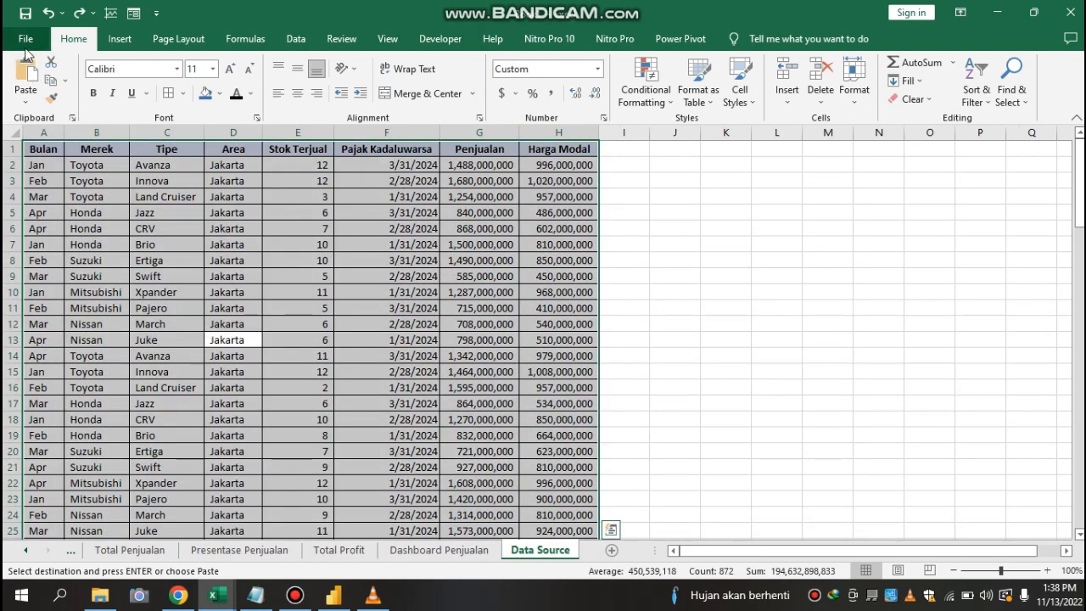
{"action": "left_click", "coordinate": [119, 39]}
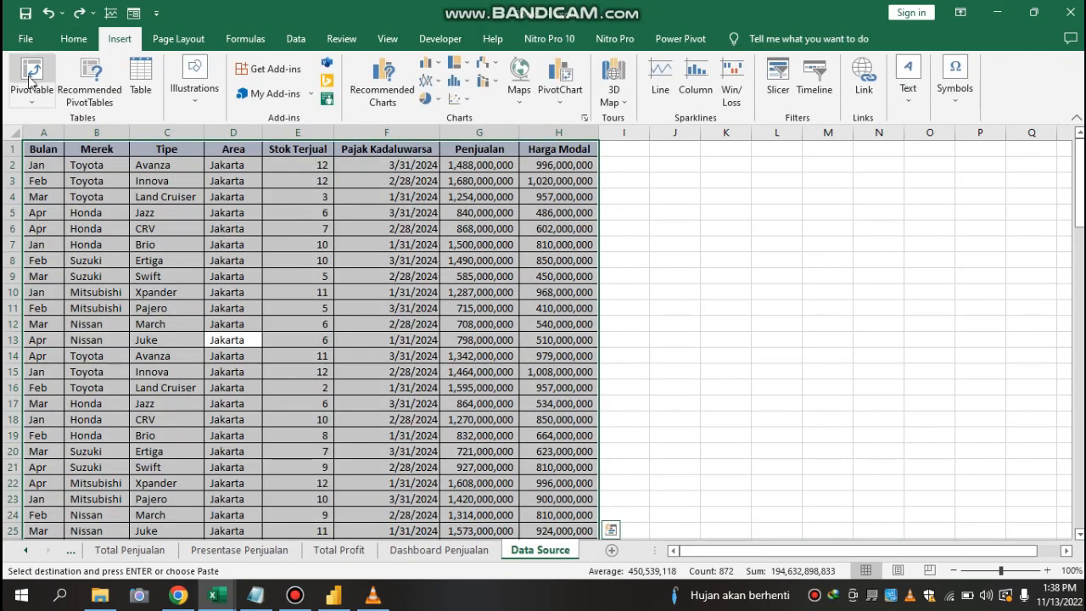
{"action": "left_click", "coordinate": [31, 79]}
{"action": "left_click", "coordinate": [374, 315]}
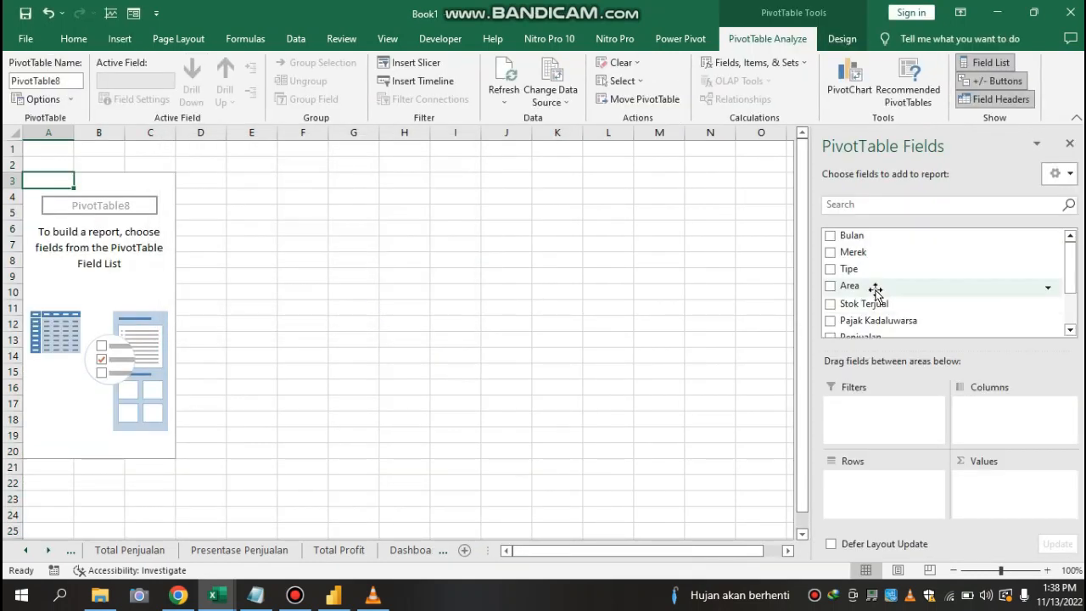
- Set up the new PivotTable with Area in columns, Merek above Tipe in rows, and Stok Terjual in values
{"action": "left_click_drag", "start_coordinate": [866, 289], "coordinate": [1033, 440]}
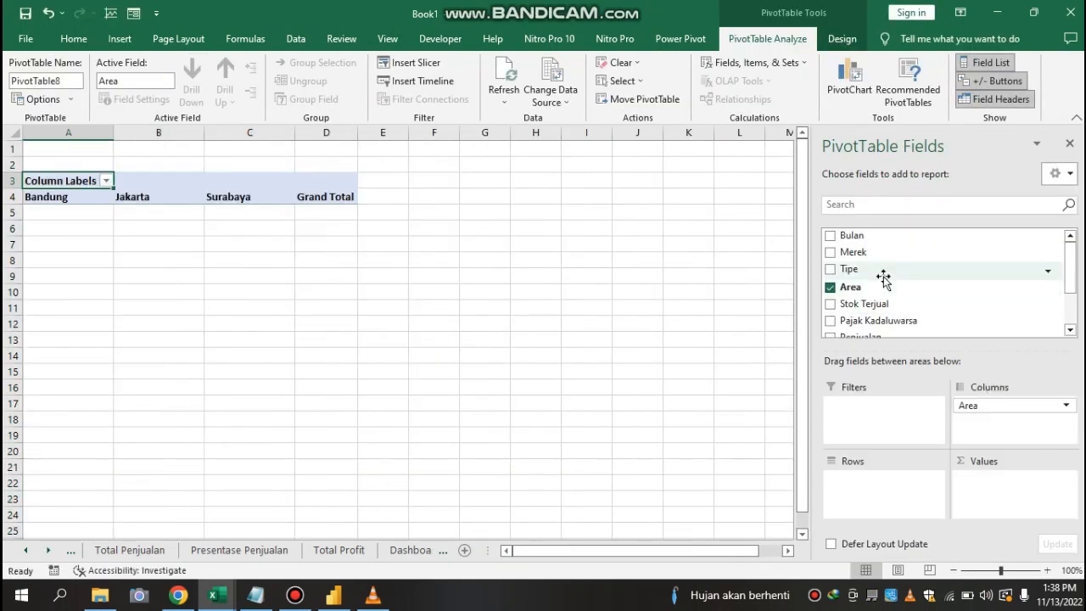
{"action": "left_click_drag", "start_coordinate": [866, 252], "coordinate": [908, 484]}
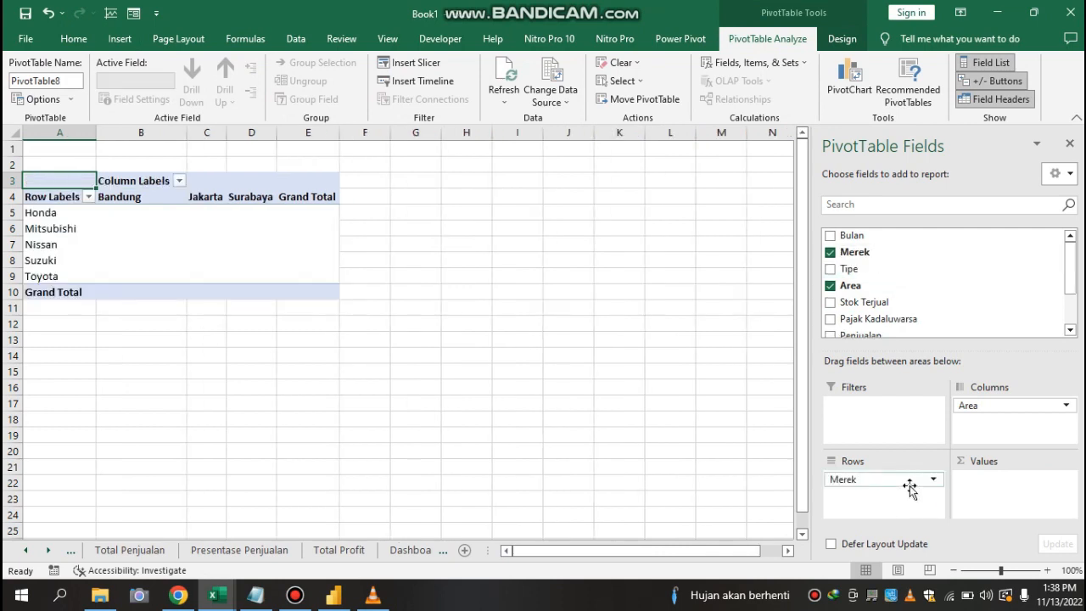
{"action": "left_click_drag", "start_coordinate": [886, 269], "coordinate": [887, 498]}
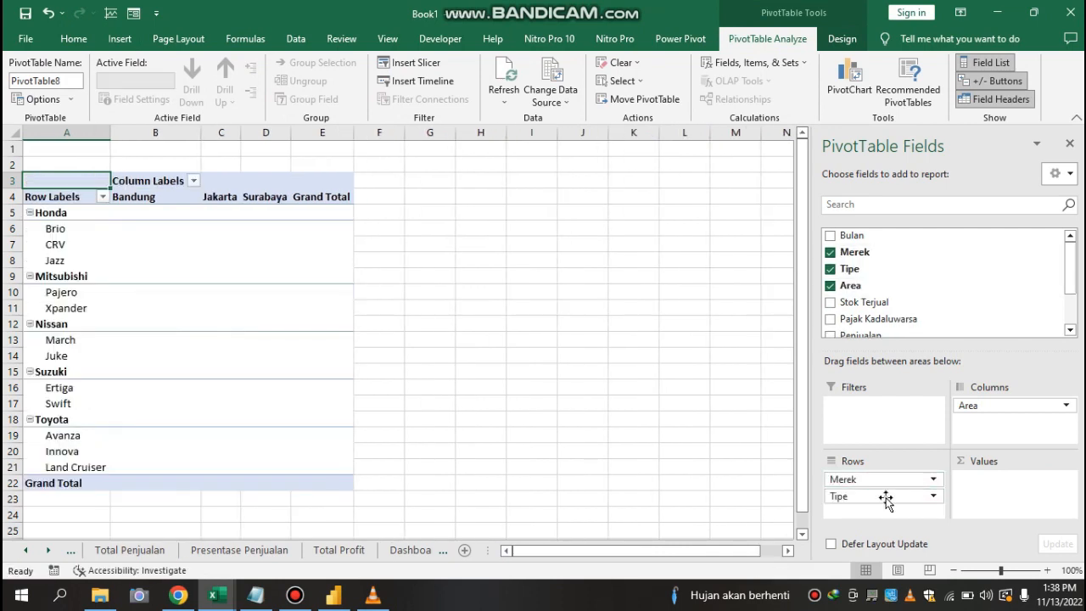
{"action": "scroll", "coordinate": [1051, 289], "scroll_direction": "down", "scroll_amount": 2}
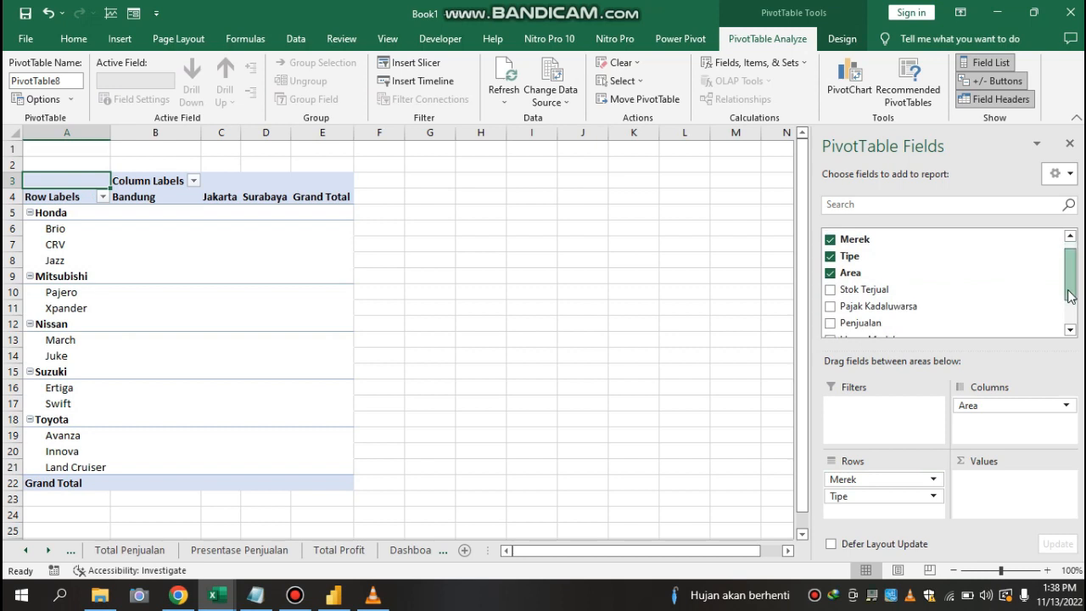
{"action": "left_click_drag", "start_coordinate": [890, 281], "coordinate": [1049, 488]}
- Copy the whole new PivotTable to the Dashboard Penjualan sheet, below the TOTAL PENJUALAN table with its top-left cell at S29
{"action": "left_click", "coordinate": [223, 340]}
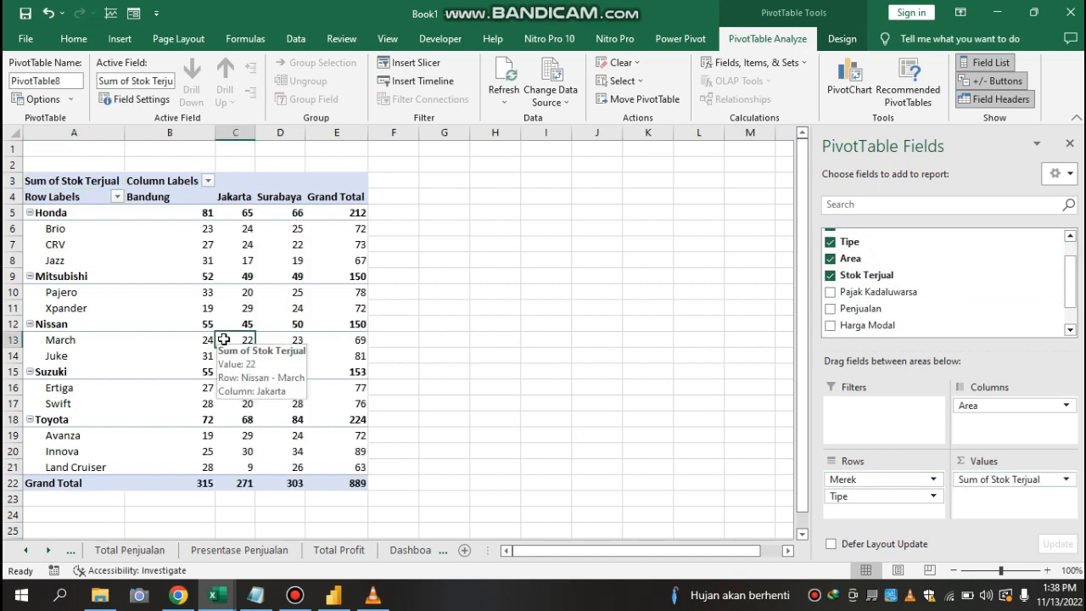
{"action": "key", "text": "ctrl+a"}
{"action": "right_click", "coordinate": [224, 340]}
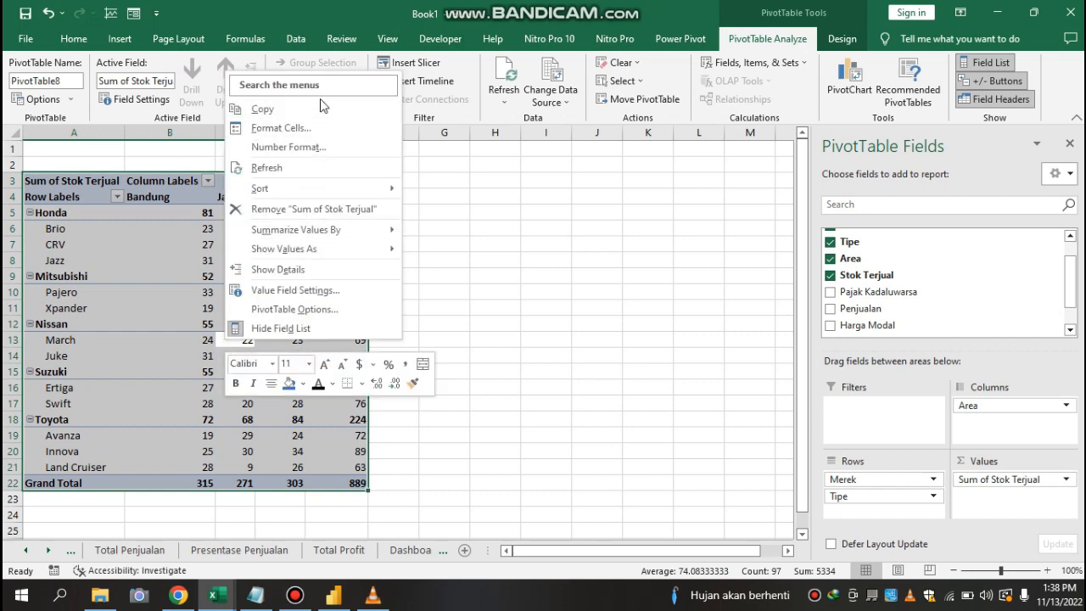
{"action": "left_click", "coordinate": [294, 105]}
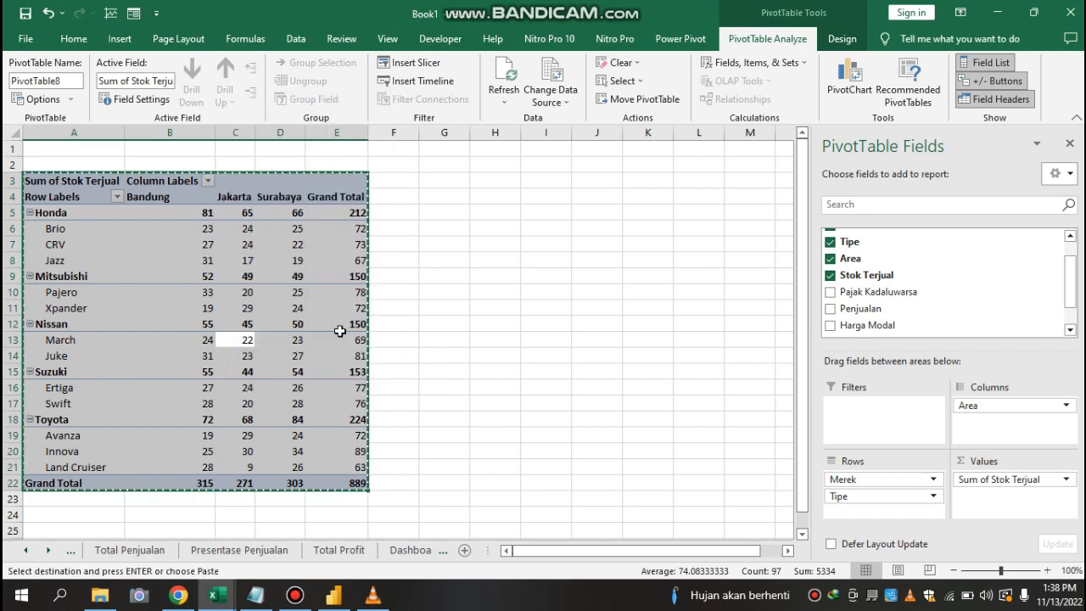
{"action": "left_click", "coordinate": [410, 550]}
{"action": "left_click", "coordinate": [882, 503]}
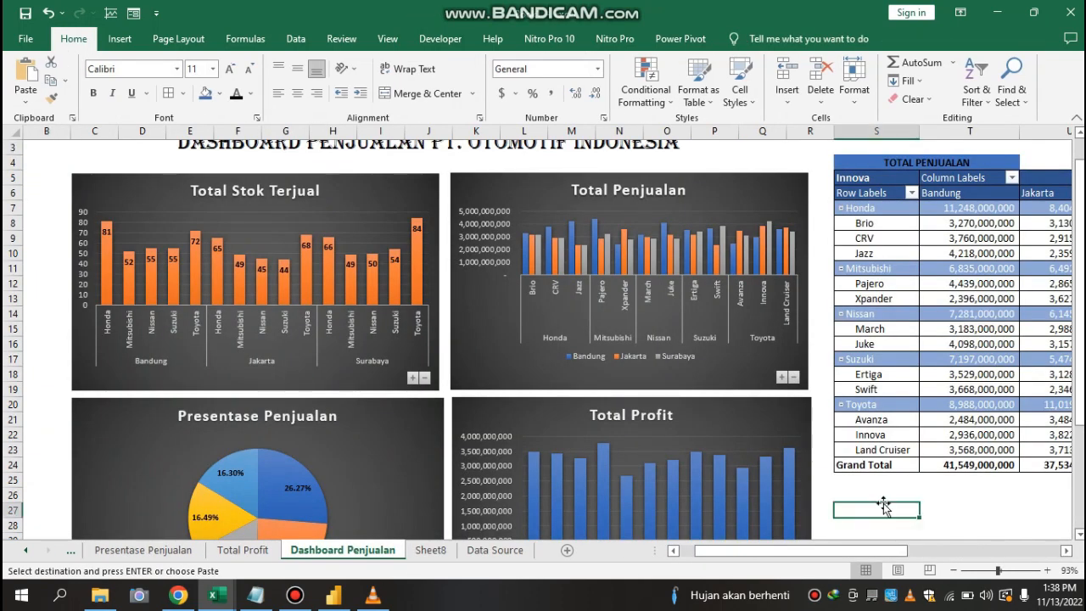
{"action": "key", "text": "ctrl+v"}
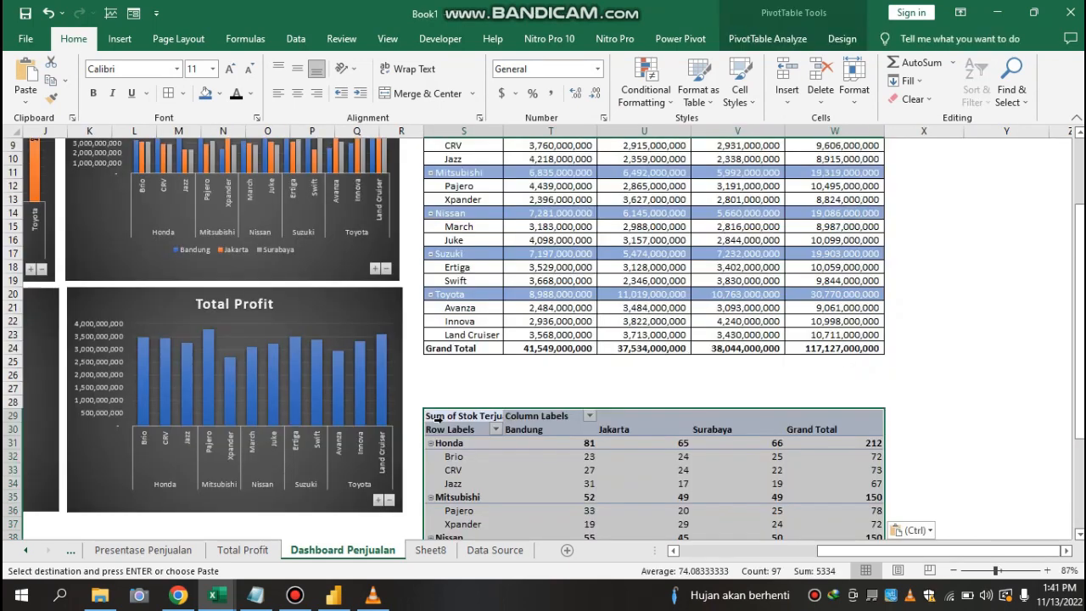
- Apply a light blue outlined table style to the pasted stock PivotTable
{"action": "left_click", "coordinate": [699, 95]}
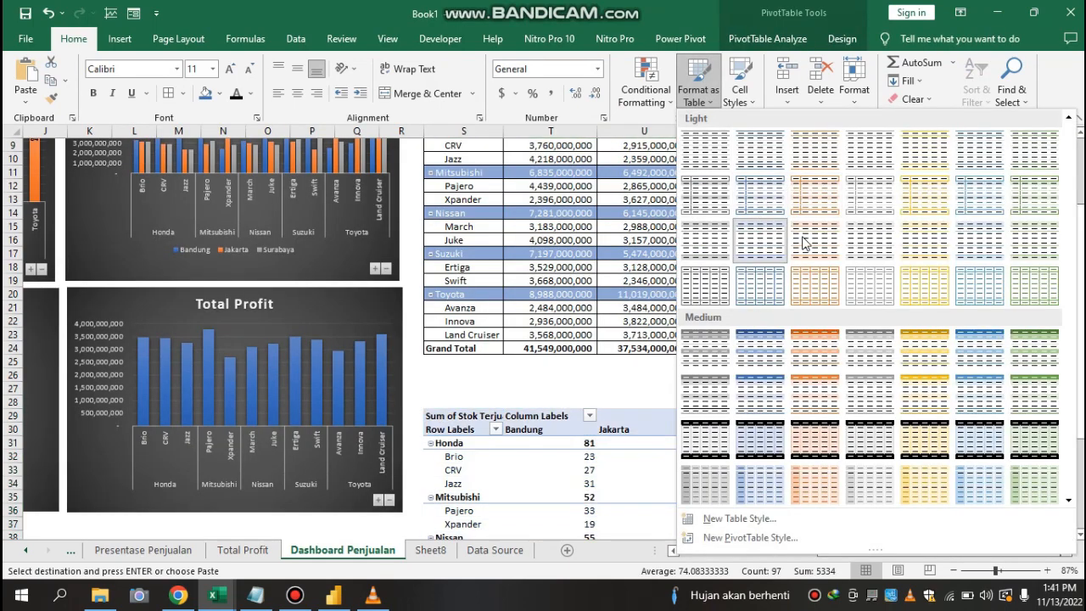
{"action": "left_click", "coordinate": [758, 207]}
{"action": "left_click", "coordinate": [526, 480]}
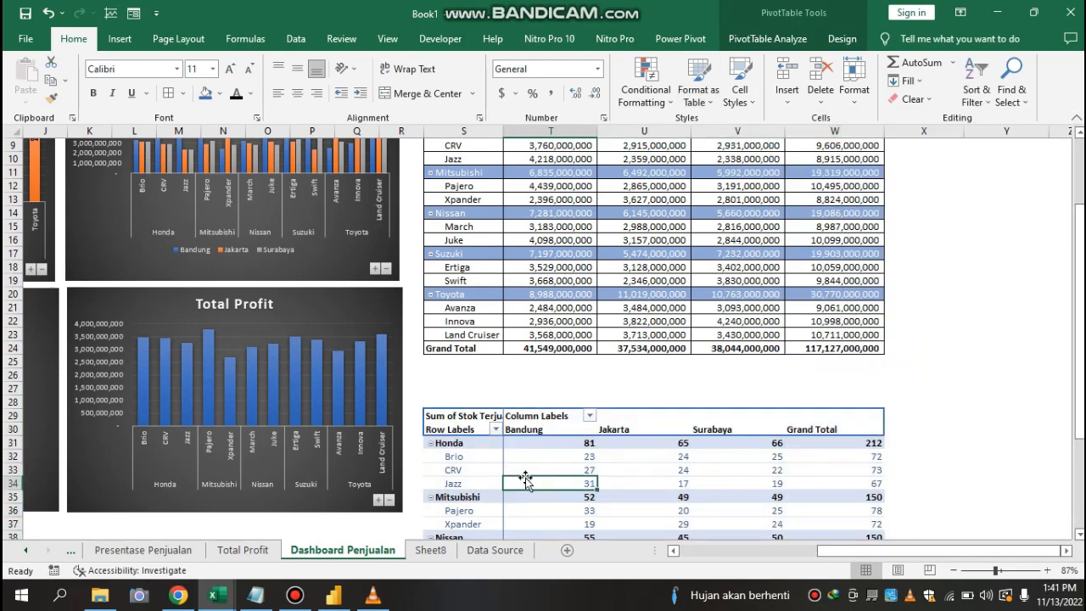
{"action": "scroll", "coordinate": [526, 479], "scroll_direction": "down", "scroll_amount": 7}
{"action": "scroll", "coordinate": [526, 479], "scroll_direction": "up", "scroll_amount": 7}
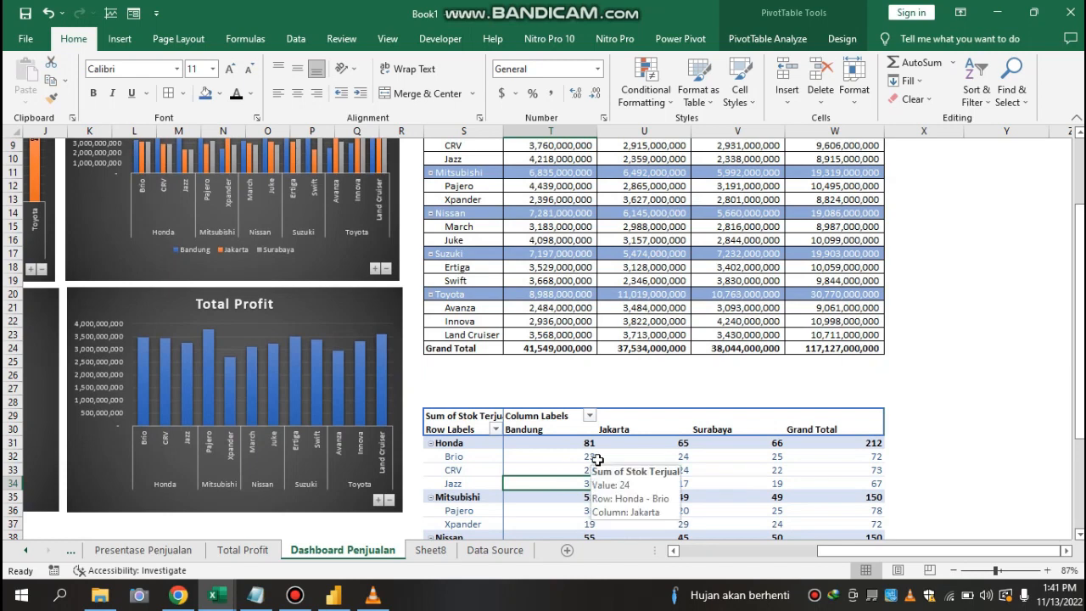
- Add all borders to the whole stock PivotTable and set its font color to black
{"action": "key", "text": "ctrl+a"}
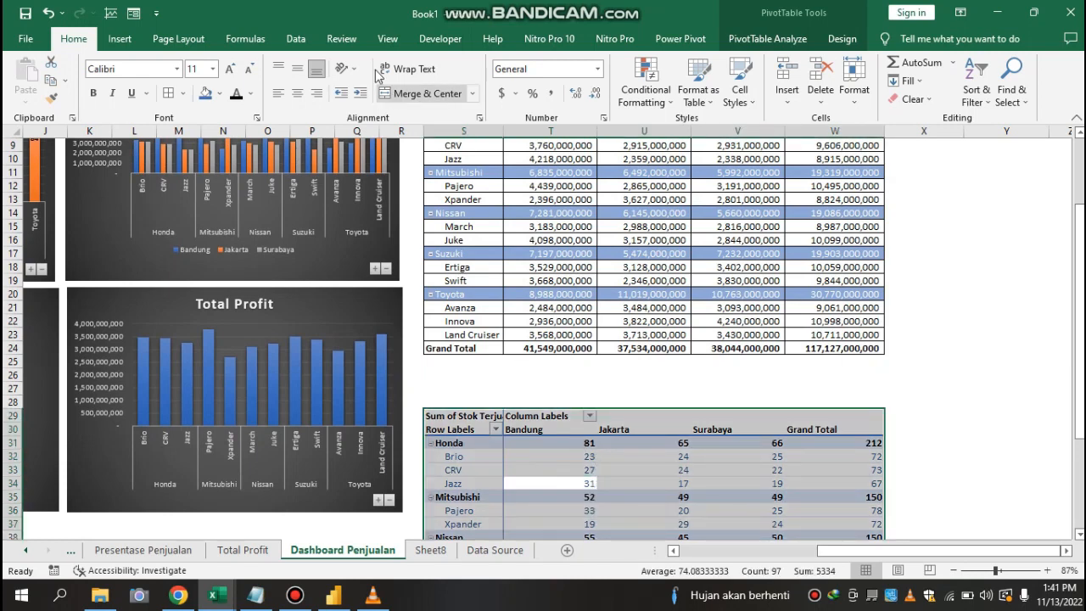
{"action": "left_click", "coordinate": [168, 94]}
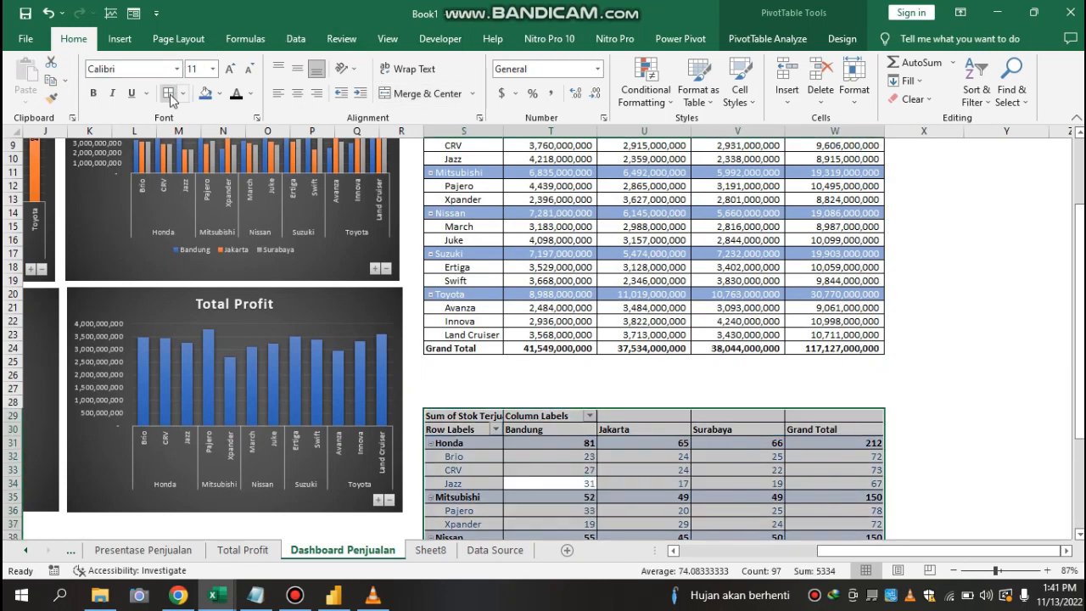
{"action": "left_click", "coordinate": [250, 95]}
{"action": "left_click", "coordinate": [246, 106]}
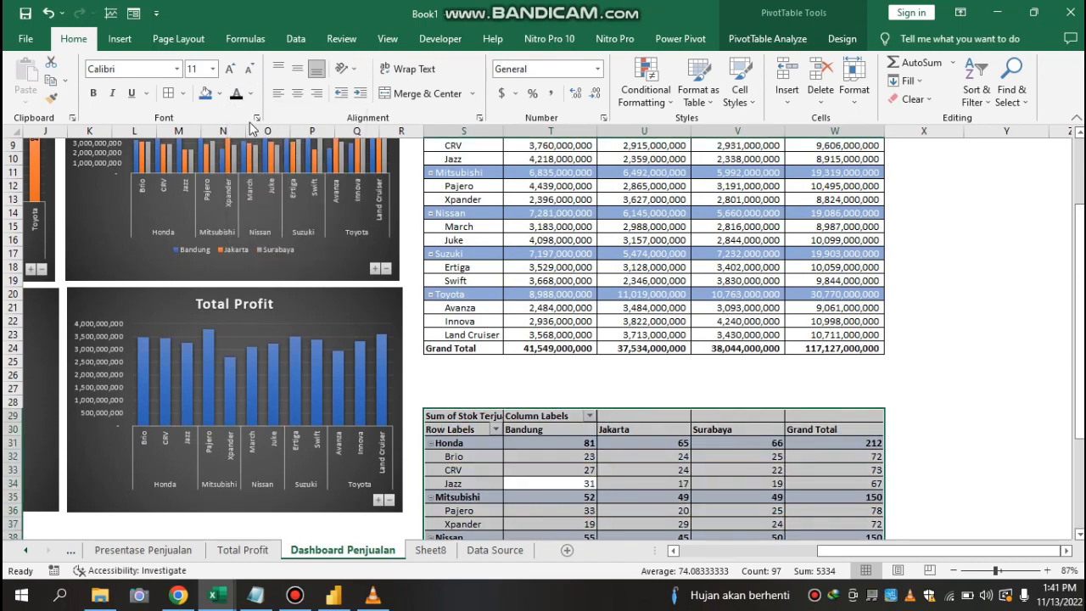
- Review the formatted stock PivotTable and the TOTAL PENJUALAN table above it from top to bottom
{"action": "left_click", "coordinate": [514, 480]}
{"action": "key", "text": "Down"}
{"action": "key", "text": "Down"}
{"action": "key", "text": "Down"}
{"action": "key", "text": "Down"}
{"action": "key", "text": "Down"}
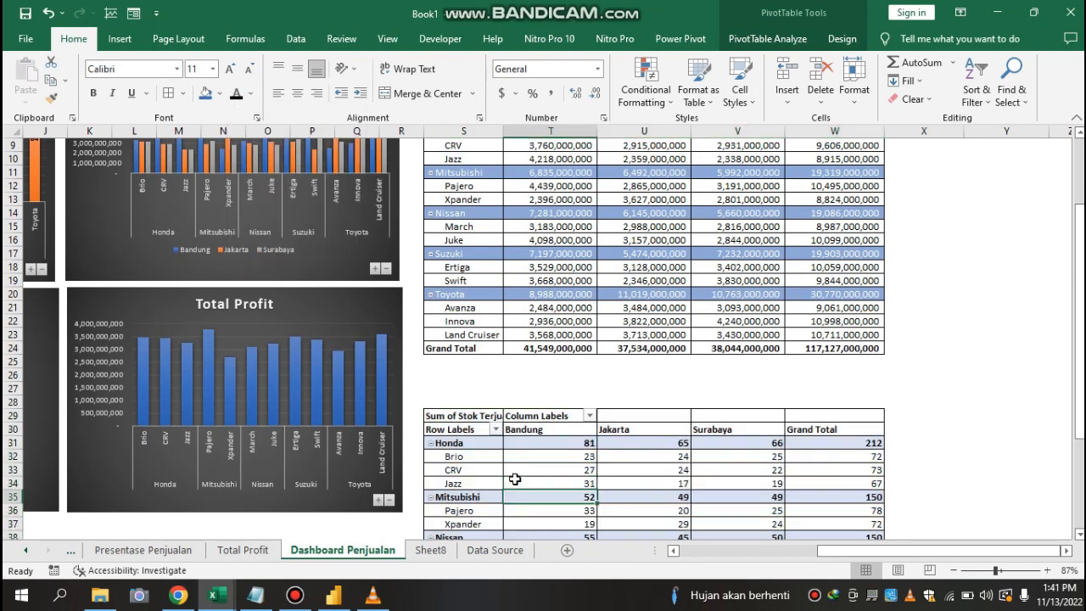
{"action": "key", "text": "Down"}
{"action": "key", "text": "Down"}
{"action": "key", "text": "Down"}
{"action": "key", "text": "Down"}
{"action": "key", "text": "Down"}
{"action": "key", "text": "Down"}
{"action": "key", "text": "Down"}
{"action": "key", "text": "Down"}
{"action": "key", "text": "Down"}
{"action": "key", "text": "Down"}
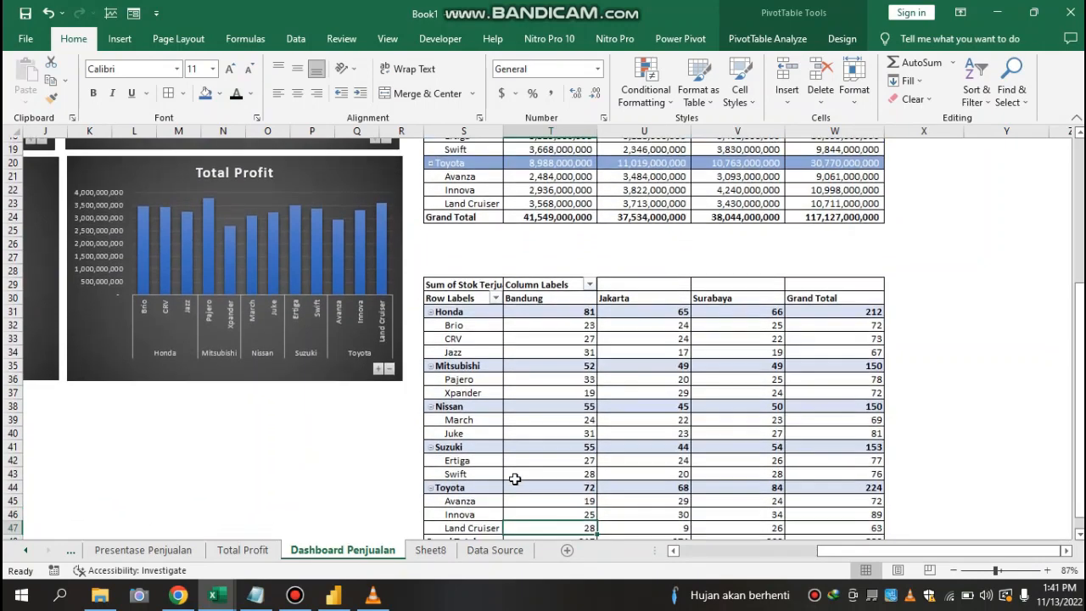
{"action": "key", "text": "Up"}
{"action": "key", "text": "Up"}
{"action": "key", "text": "Up"}
{"action": "key", "text": "Up"}
{"action": "key", "text": "Up"}
{"action": "key", "text": "Up"}
{"action": "key", "text": "Up"}
{"action": "key", "text": "Up"}
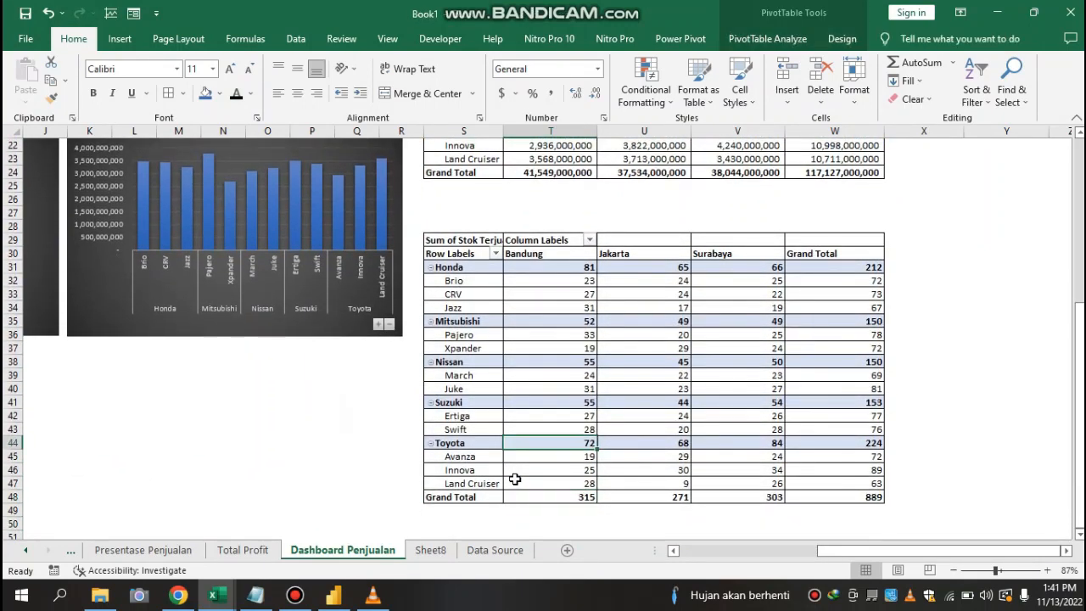
{"action": "key", "text": "Up"}
{"action": "key", "text": "Up"}
{"action": "key", "text": "Up"}
{"action": "key", "text": "Up"}
{"action": "key", "text": "Up"}
{"action": "key", "text": "Up"}
{"action": "key", "text": "Up"}
{"action": "key", "text": "Up"}
{"action": "key", "text": "Up"}
{"action": "key", "text": "Up"}
{"action": "key", "text": "Up"}
{"action": "key", "text": "Up"}
{"action": "key", "text": "Up"}
{"action": "key", "text": "Up"}
{"action": "key", "text": "Up"}
{"action": "key", "text": "Up"}
{"action": "key", "text": "Up"}
{"action": "key", "text": "Up"}
{"action": "key", "text": "Up"}
{"action": "key", "text": "Up"}
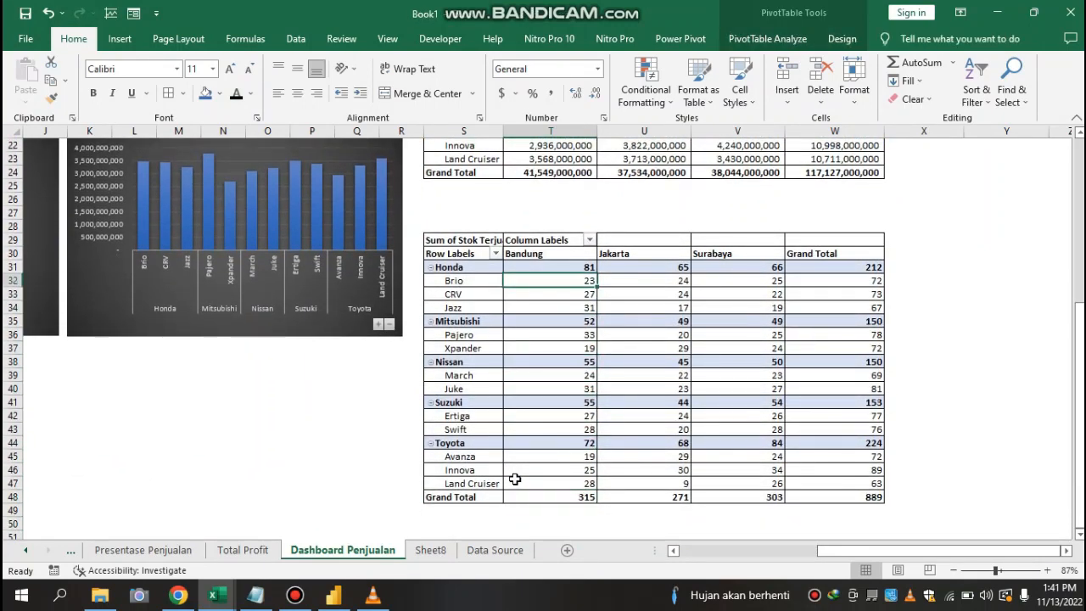
{"action": "key", "text": "Up"}
{"action": "key", "text": "Up"}
{"action": "key", "text": "Up"}
{"action": "key", "text": "Up"}
{"action": "key", "text": "Up"}
{"action": "key", "text": "Up"}
{"action": "key", "text": "Up"}
{"action": "key", "text": "Up"}
{"action": "key", "text": "Up"}
{"action": "key", "text": "Up"}
{"action": "key", "text": "Up"}
{"action": "key", "text": "Up"}
{"action": "key", "text": "Up"}
{"action": "key", "text": "Up"}
{"action": "key", "text": "Up"}
{"action": "key", "text": "Up"}
{"action": "key", "text": "Up"}
{"action": "key", "text": "Up"}
{"action": "key", "text": "Up"}
{"action": "key", "text": "Up"}
{"action": "key", "text": "Down"}
{"action": "key", "text": "Down"}
{"action": "key", "text": "Down"}
{"action": "key", "text": "Down"}
{"action": "key", "text": "Down"}
{"action": "key", "text": "Down"}
{"action": "key", "text": "Down"}
{"action": "key", "text": "Down"}
{"action": "key", "text": "Down"}
{"action": "key", "text": "Down"}
{"action": "key", "text": "Down"}
{"action": "key", "text": "Down"}
{"action": "key", "text": "Down"}
{"action": "key", "text": "Down"}
{"action": "key", "text": "Down"}
{"action": "key", "text": "Down"}
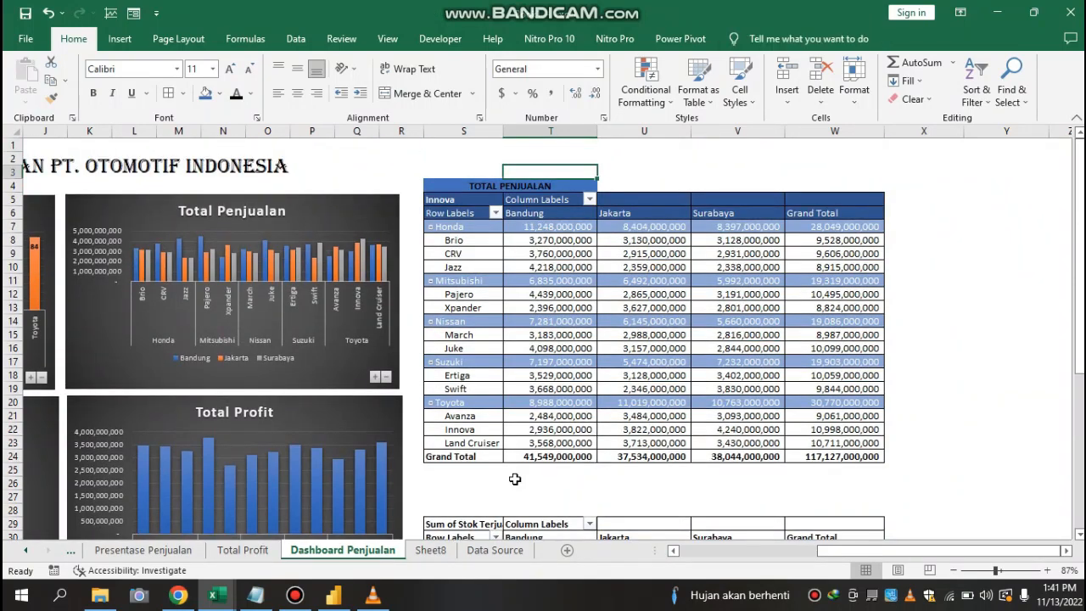
{"action": "key", "text": "Down"}
{"action": "key", "text": "Down"}
{"action": "key", "text": "Down"}
{"action": "key", "text": "Down"}
{"action": "key", "text": "Down"}
{"action": "key", "text": "Down"}
{"action": "key", "text": "Down"}
{"action": "key", "text": "Down"}
{"action": "key", "text": "Down"}
{"action": "key", "text": "Down"}
{"action": "key", "text": "Down"}
{"action": "key", "text": "Down"}
{"action": "key", "text": "Down"}
{"action": "key", "text": "Down"}
{"action": "key", "text": "Down"}
{"action": "key", "text": "Down"}
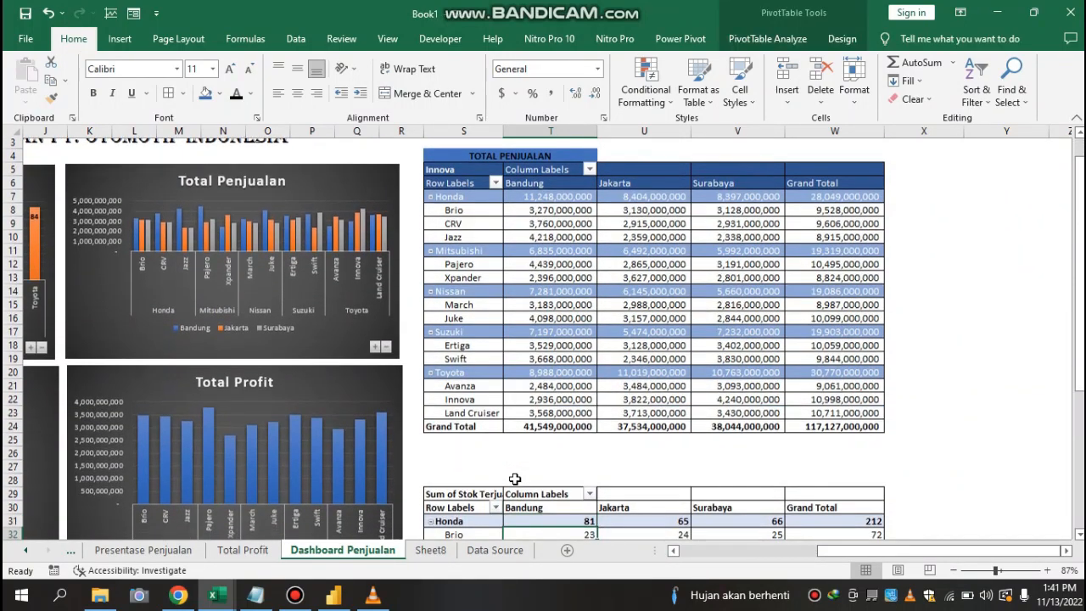
{"action": "key", "text": "Down"}
{"action": "key", "text": "Down"}
{"action": "key", "text": "Down"}
{"action": "key", "text": "Down"}
{"action": "key", "text": "Down"}
{"action": "key", "text": "Down"}
{"action": "key", "text": "Down"}
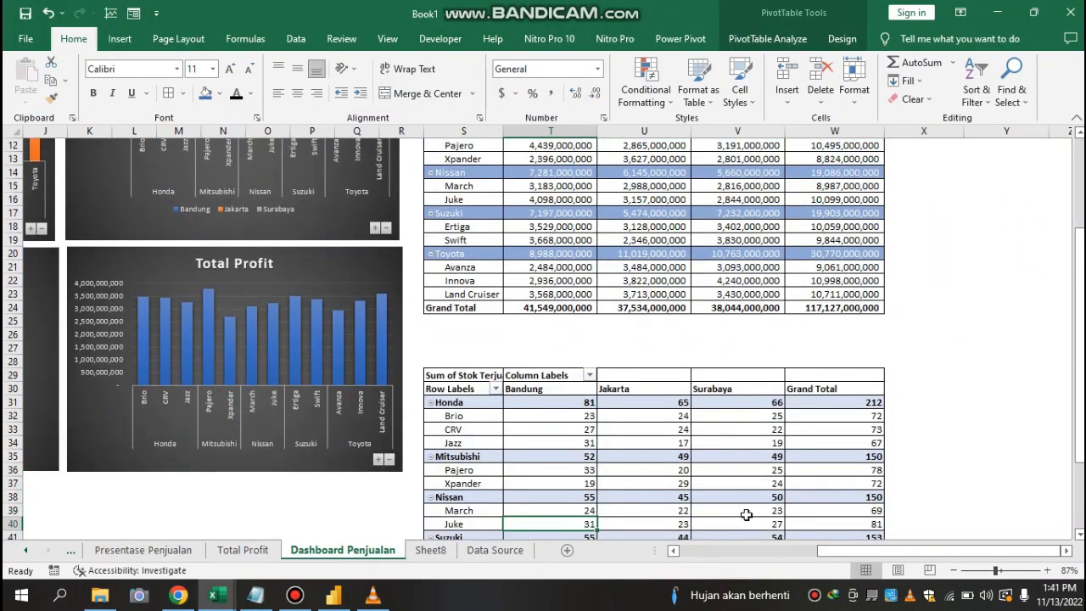
- Move the Total Profit chart down so it starts at about row 28, beside the stock PivotTable
{"action": "left_click_drag", "start_coordinate": [991, 574], "coordinate": [986, 573]}
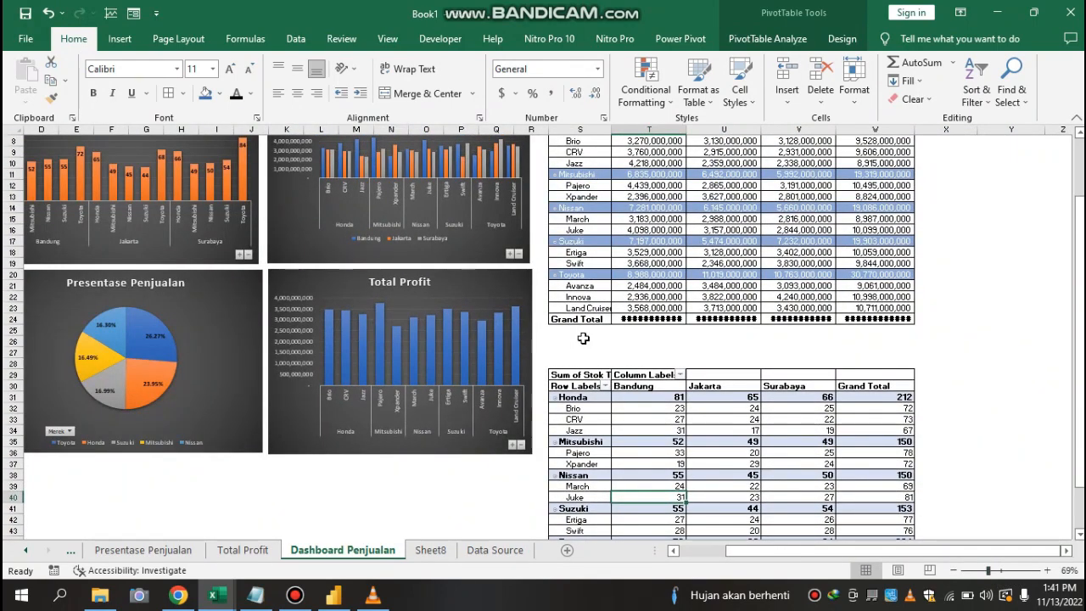
{"action": "left_click", "coordinate": [269, 315]}
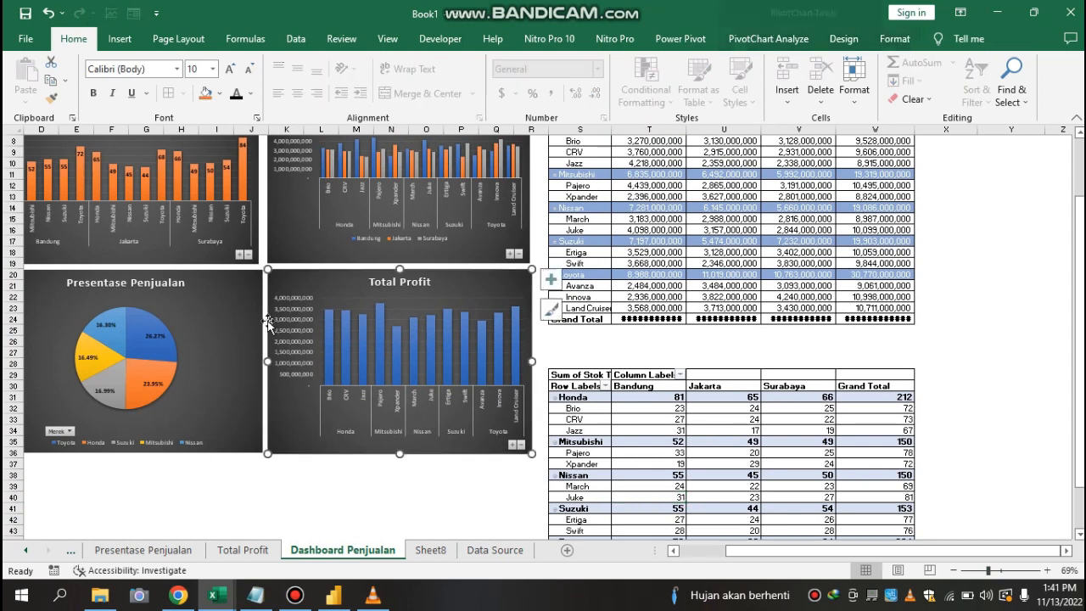
{"action": "left_click_drag", "start_coordinate": [304, 280], "coordinate": [316, 370]}
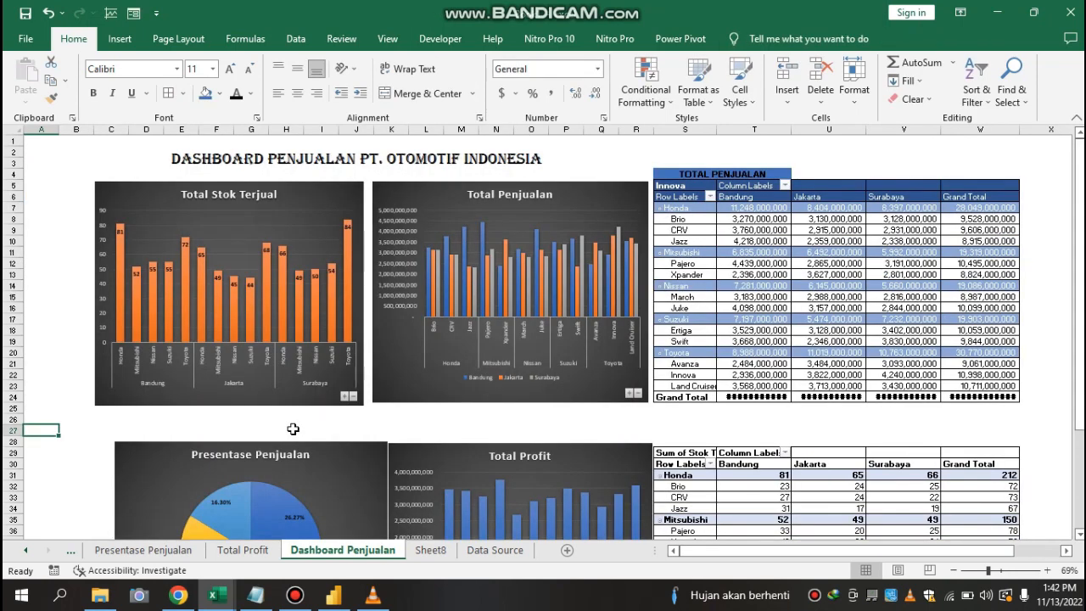
- Widen the Presentase Penjualan chart so its outer edge lines up with the Total Stok Terjual chart above it
{"action": "left_click", "coordinate": [150, 468]}
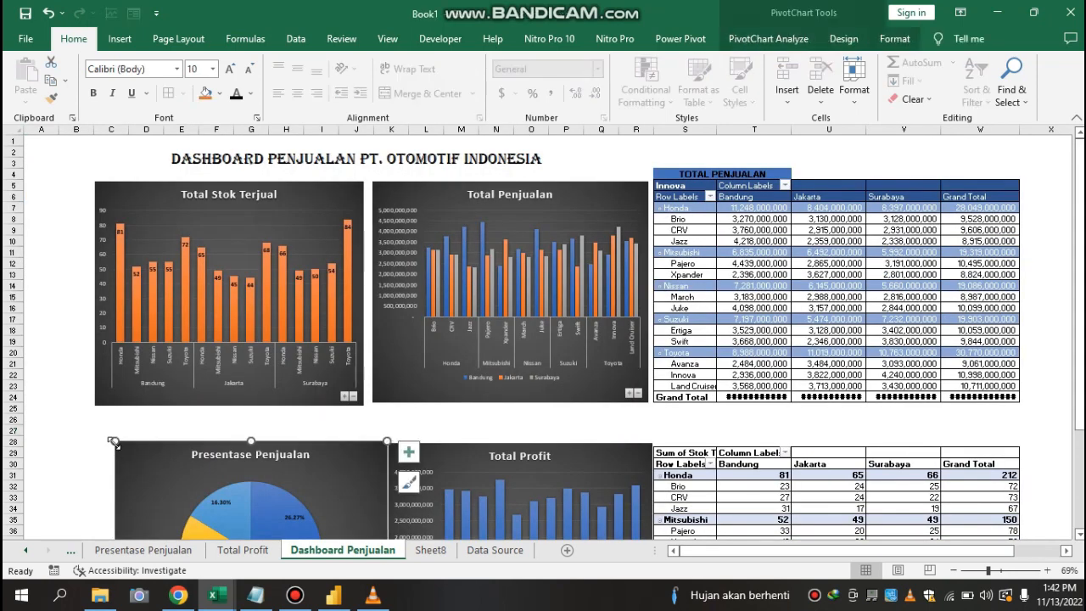
{"action": "left_click_drag", "start_coordinate": [115, 441], "coordinate": [93, 442]}
{"action": "left_click", "coordinate": [176, 430]}
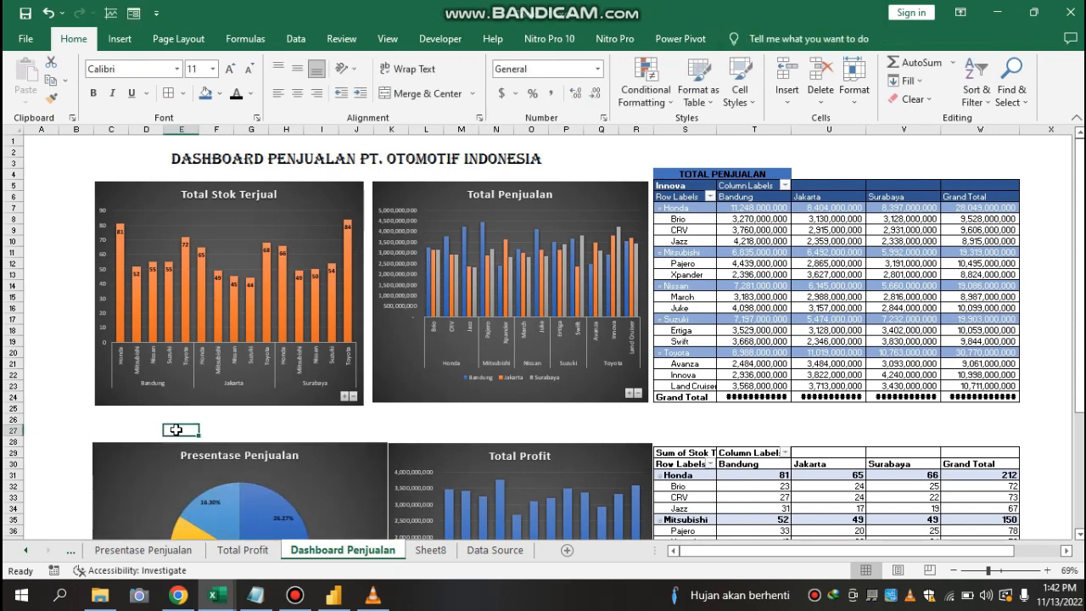
{"action": "scroll", "coordinate": [176, 430], "scroll_direction": "down", "scroll_amount": 4}
{"action": "key", "text": "Page_Up"}
- Add the merged, centered title JUMLAH STOK TERJUAL across S28:T28 above the stock PivotTable, using the automatic font color
{"action": "left_click_drag", "start_coordinate": [667, 435], "coordinate": [745, 441]}
{"action": "left_click", "coordinate": [756, 442]}
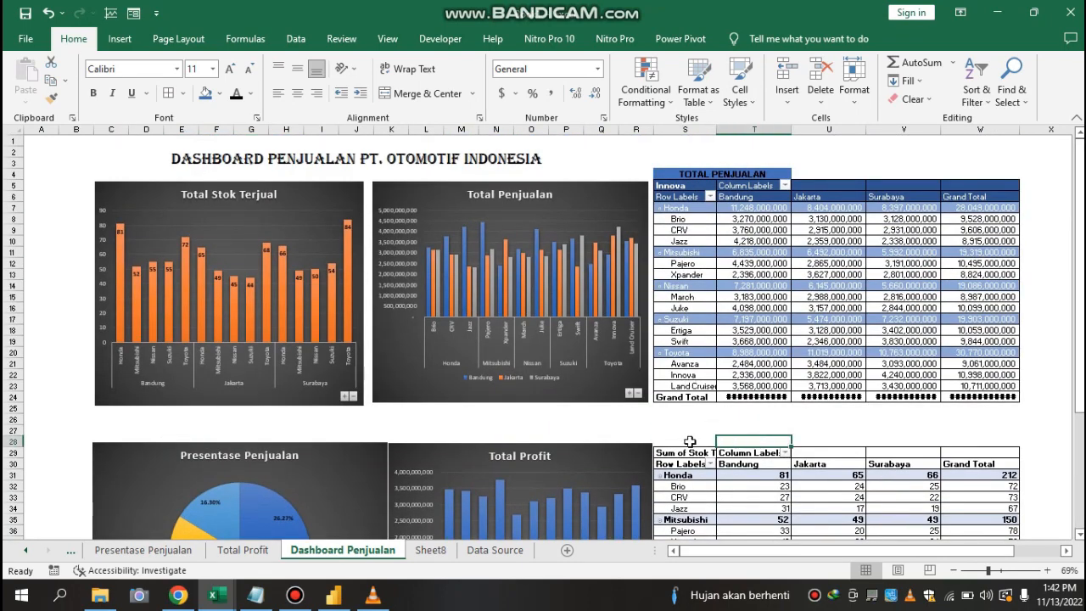
{"action": "left_click_drag", "start_coordinate": [674, 435], "coordinate": [746, 435]}
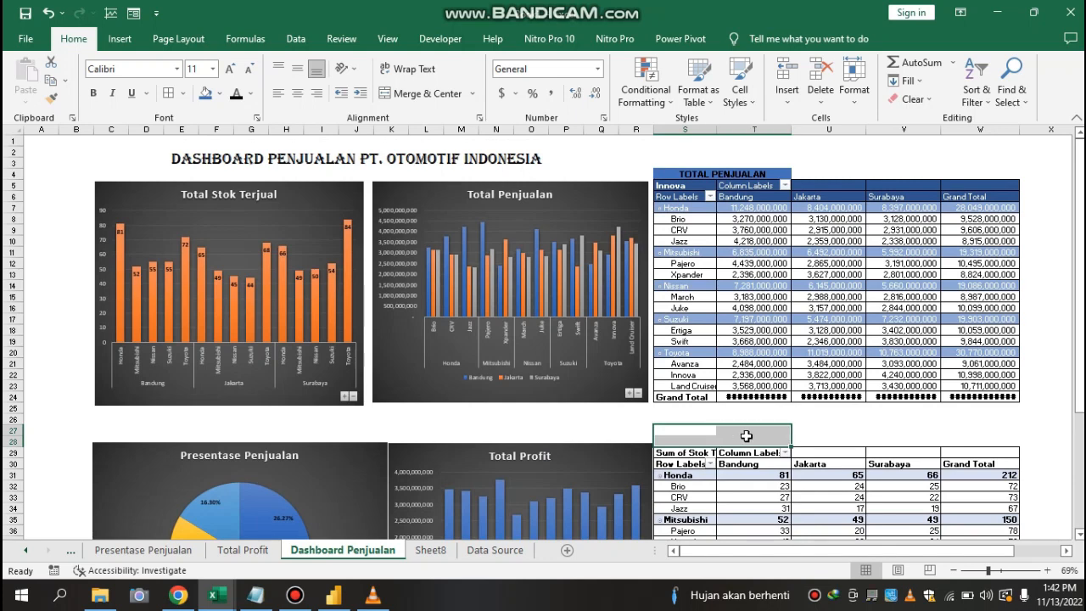
{"action": "left_click", "coordinate": [747, 440]}
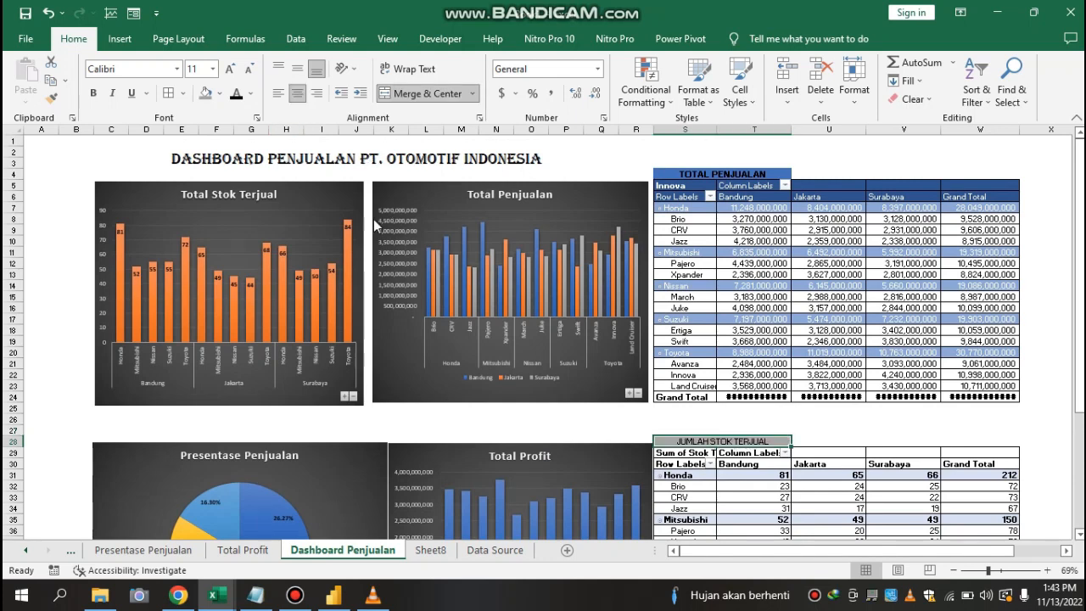
{"action": "left_click", "coordinate": [253, 96]}
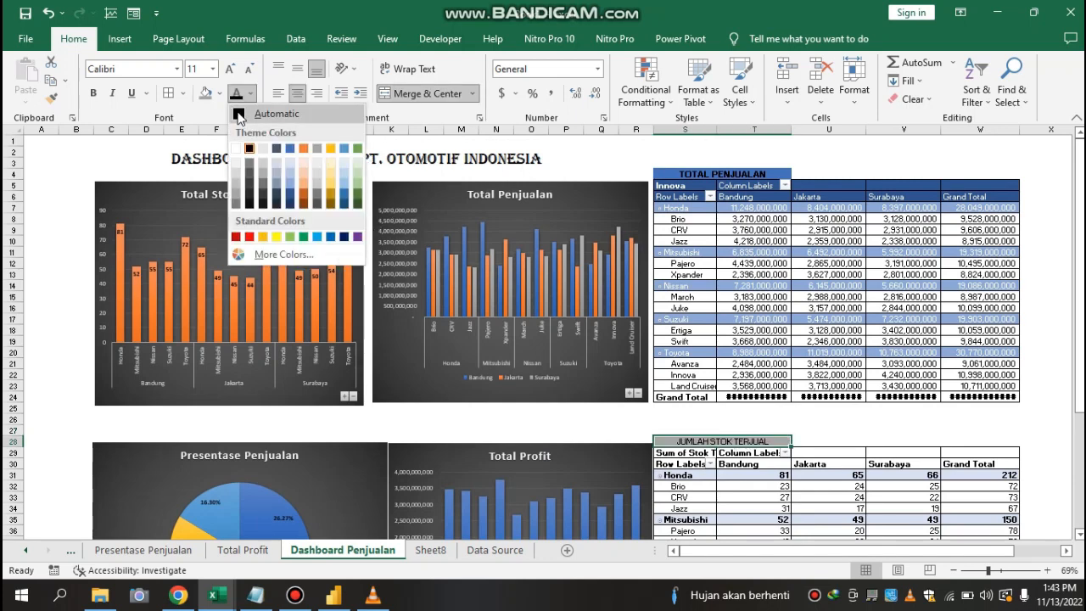
{"action": "left_click", "coordinate": [240, 116]}
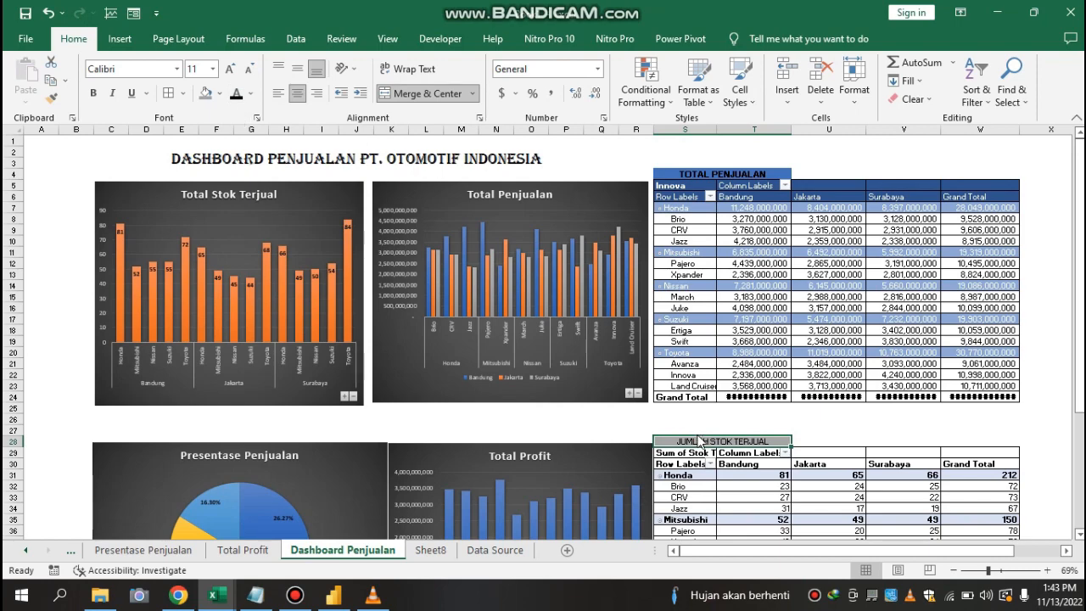
- Make the JUMLAH STOK TERJUAL title text bold
{"action": "left_click", "coordinate": [695, 432]}
{"action": "left_click", "coordinate": [701, 438]}
{"action": "key", "text": "ctrl+a"}
{"action": "scroll", "coordinate": [701, 436], "scroll_direction": "down", "scroll_amount": 2}
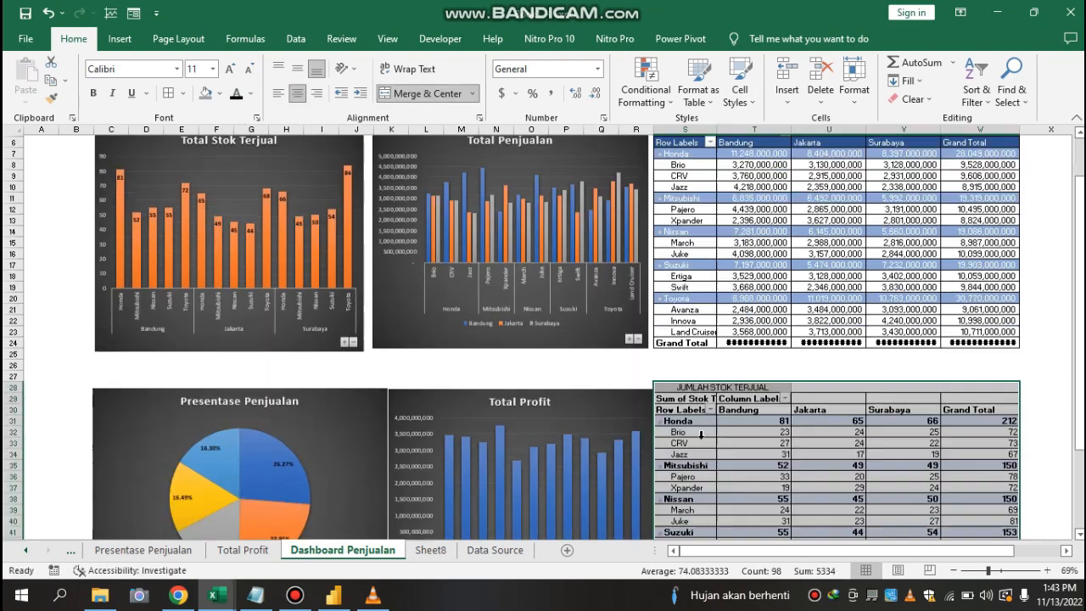
{"action": "scroll", "coordinate": [701, 435], "scroll_direction": "down", "scroll_amount": 2}
{"action": "left_click", "coordinate": [781, 386]}
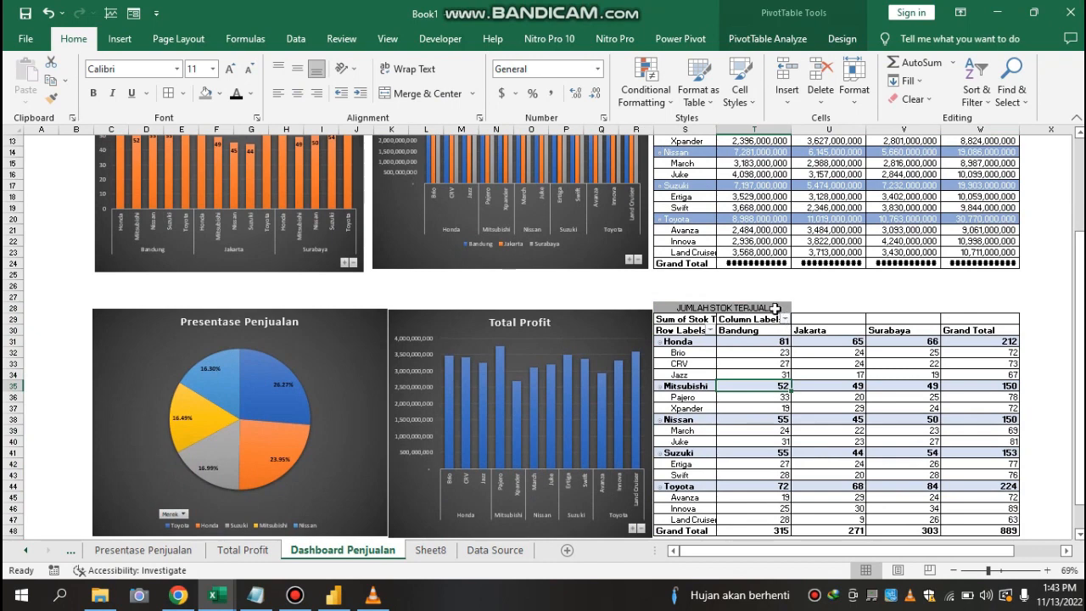
{"action": "left_click", "coordinate": [775, 309]}
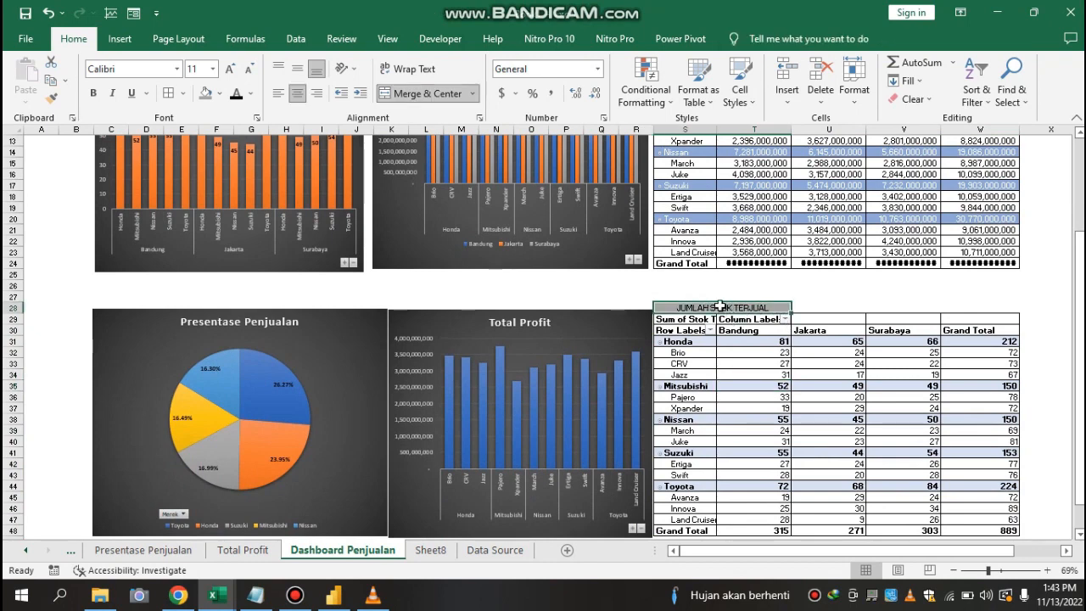
{"action": "double_click", "coordinate": [720, 305]}
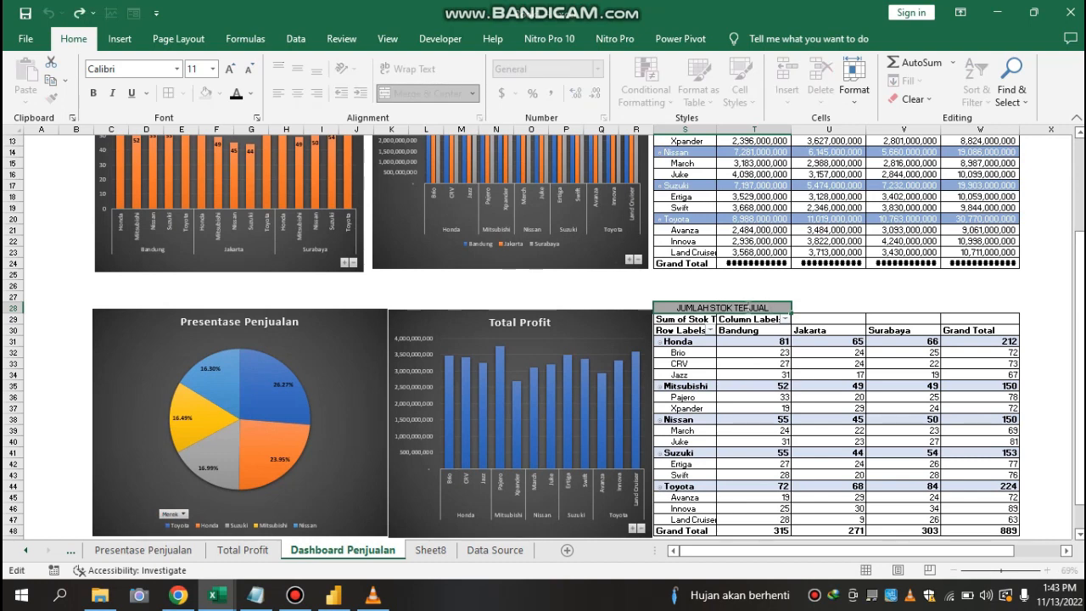
{"action": "left_click_drag", "start_coordinate": [679, 308], "coordinate": [677, 309]}
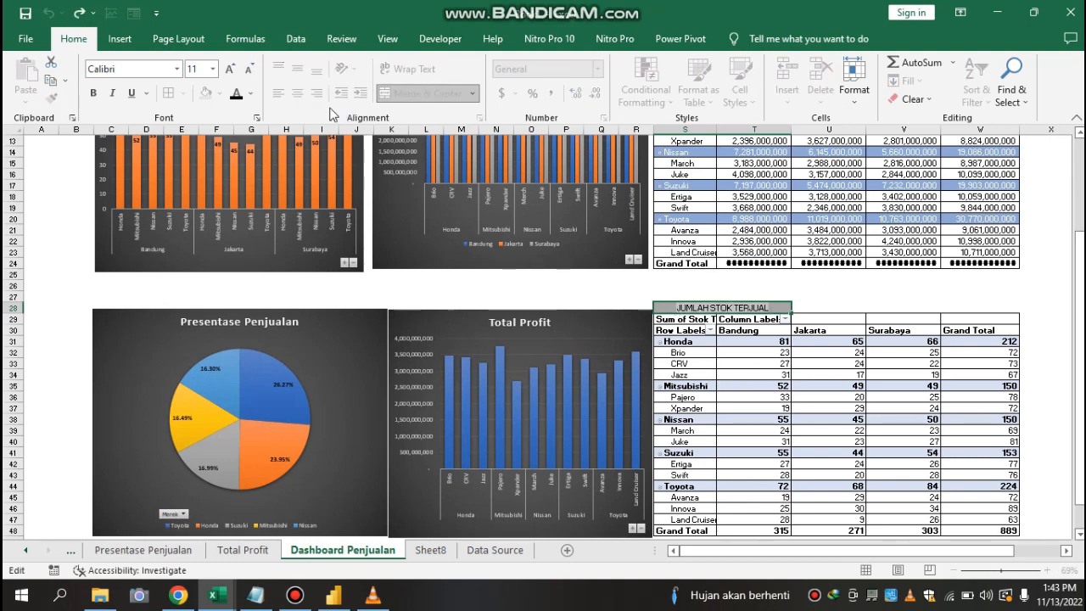
{"action": "left_click", "coordinate": [235, 100]}
{"action": "left_click", "coordinate": [96, 95]}
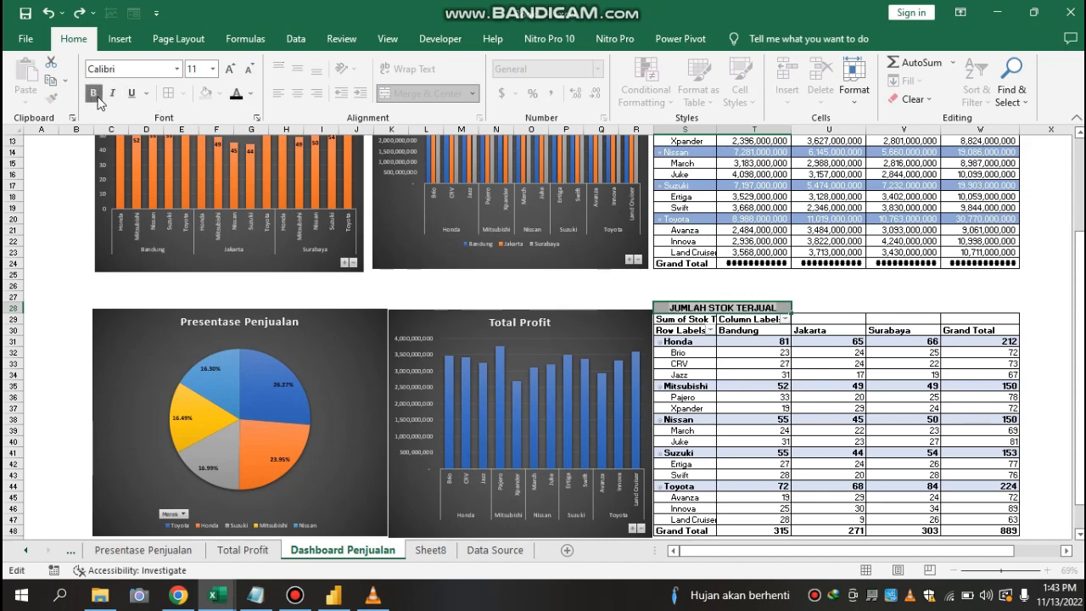
- Review the stock PivotTable down to its Grand Total row and back up to the dashboard title
{"action": "left_click", "coordinate": [808, 388]}
{"action": "key", "text": "Down"}
{"action": "key", "text": "Down"}
{"action": "key", "text": "Down"}
{"action": "key", "text": "Down"}
{"action": "key", "text": "Down"}
{"action": "key", "text": "Down"}
{"action": "key", "text": "Down"}
{"action": "key", "text": "Down"}
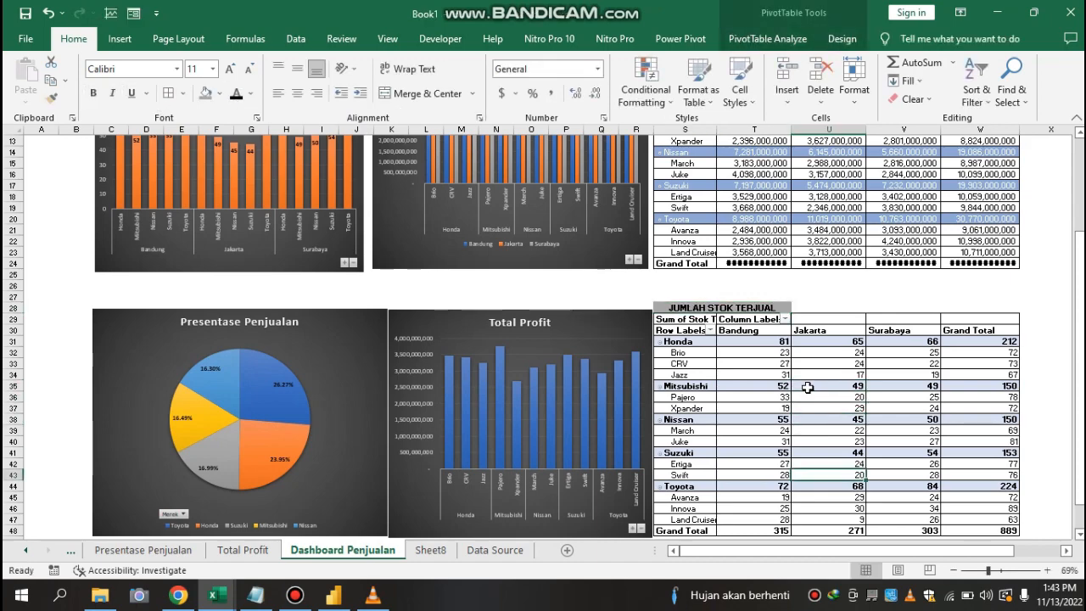
{"action": "scroll", "coordinate": [808, 388], "scroll_direction": "down", "scroll_amount": 3}
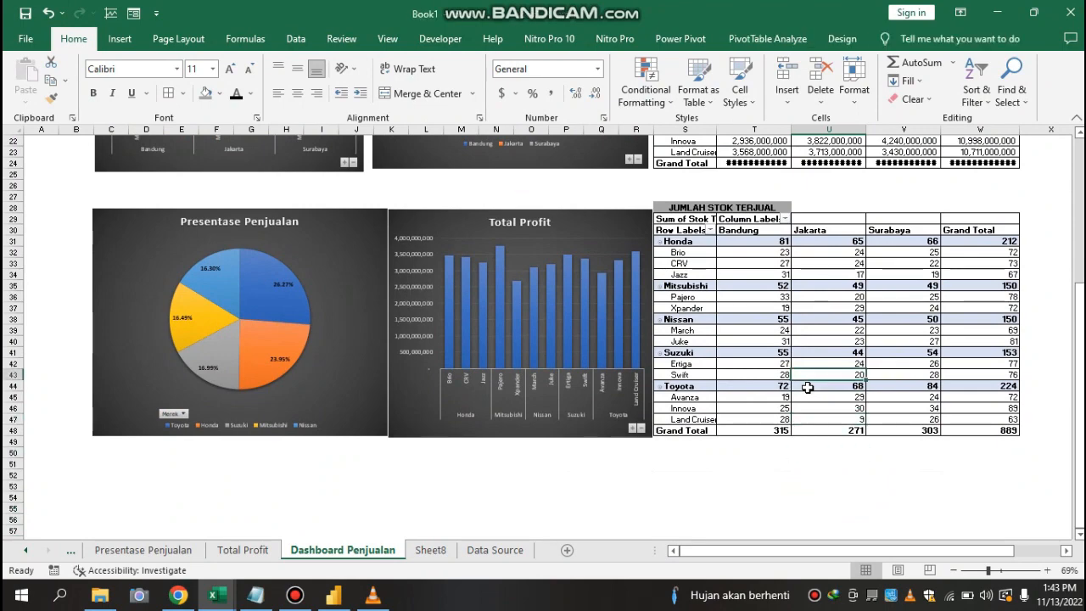
{"action": "key", "text": "Up"}
{"action": "key", "text": "Up"}
{"action": "key", "text": "Up"}
{"action": "key", "text": "Up"}
{"action": "key", "text": "Up"}
{"action": "key", "text": "Up"}
{"action": "key", "text": "Up"}
{"action": "key", "text": "Up"}
{"action": "key", "text": "Up"}
{"action": "key", "text": "Up"}
{"action": "key", "text": "Up"}
{"action": "key", "text": "Up"}
{"action": "key", "text": "Up"}
{"action": "key", "text": "Up"}
{"action": "key", "text": "Up"}
{"action": "key", "text": "Up"}
{"action": "key", "text": "Up"}
{"action": "key", "text": "Up"}
{"action": "key", "text": "Up"}
{"action": "key", "text": "Up"}
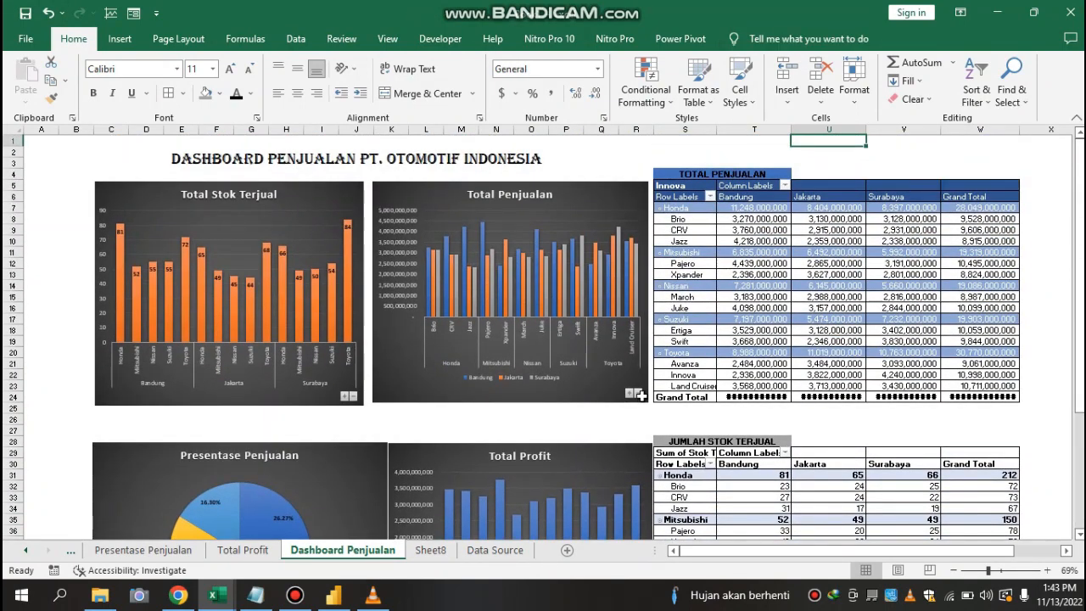
{"action": "left_click", "coordinate": [270, 146]}
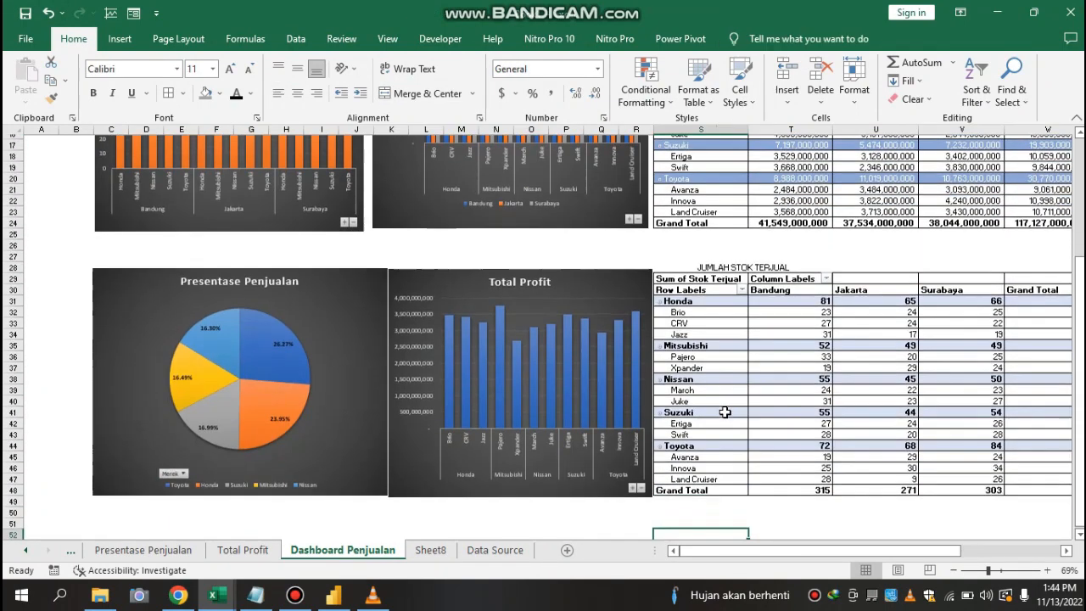
- Check both PivotTables and the charts beside them, going from below the stock table up to row 1
{"action": "key", "text": "Up"}
{"action": "key", "text": "Up"}
{"action": "key", "text": "Up"}
{"action": "key", "text": "Up"}
{"action": "key", "text": "Up"}
{"action": "key", "text": "Up"}
{"action": "key", "text": "Up"}
{"action": "key", "text": "Up"}
{"action": "key", "text": "Up"}
{"action": "key", "text": "Up"}
{"action": "key", "text": "Up"}
{"action": "key", "text": "Up"}
{"action": "key", "text": "Up"}
{"action": "key", "text": "Up"}
{"action": "key", "text": "Up"}
{"action": "key", "text": "Up"}
{"action": "key", "text": "Up"}
{"action": "key", "text": "Up"}
{"action": "key", "text": "Up"}
{"action": "key", "text": "Up"}
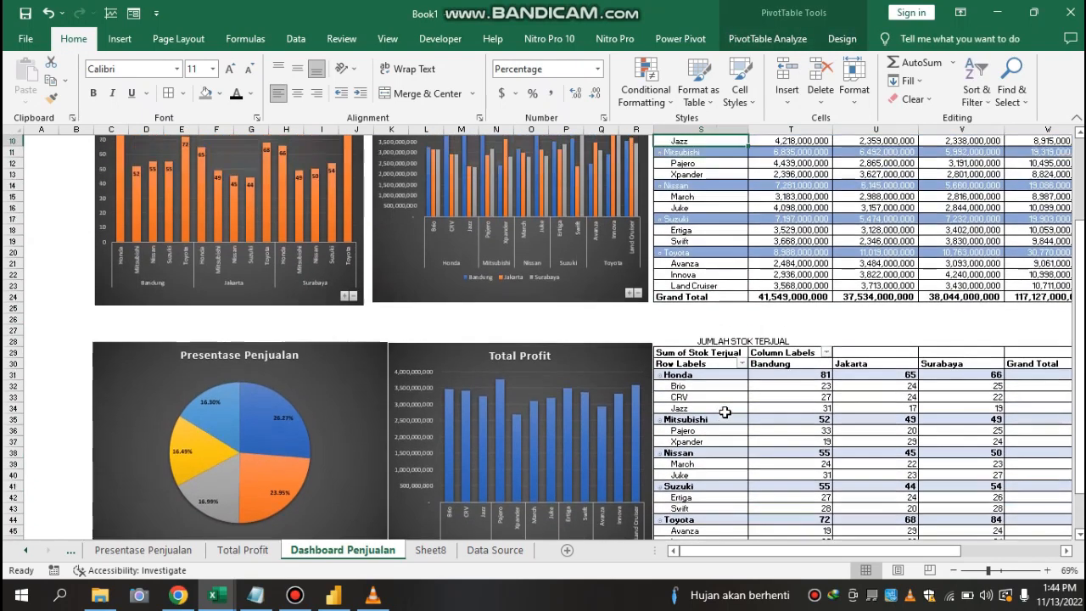
{"action": "key", "text": "Up"}
{"action": "key", "text": "Up"}
{"action": "key", "text": "Up"}
{"action": "key", "text": "Up"}
{"action": "key", "text": "Up"}
{"action": "key", "text": "Up"}
{"action": "key", "text": "Up"}
{"action": "key", "text": "Up"}
{"action": "key", "text": "Up"}
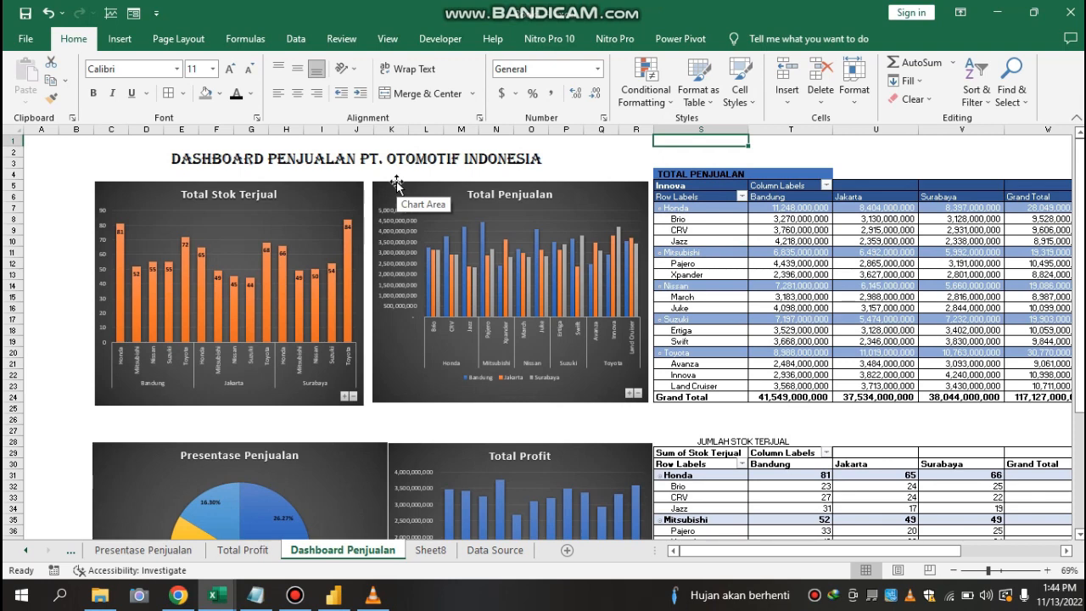
- Insert slicers for Bulan, Merek and Area from the Total Stok Terjual PivotChart
{"action": "left_click", "coordinate": [127, 201]}
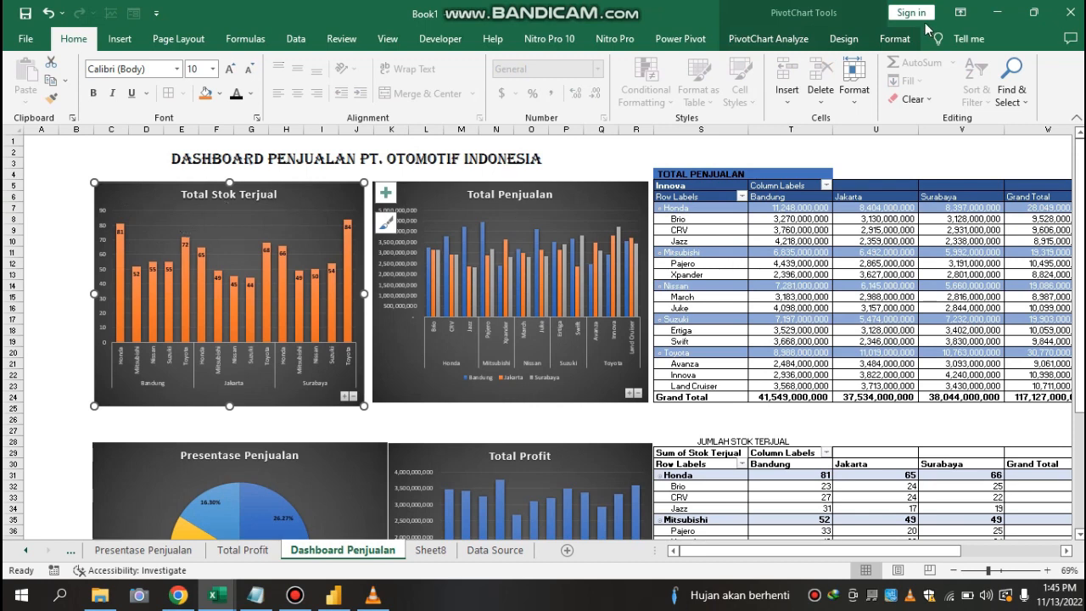
{"action": "left_click", "coordinate": [768, 39]}
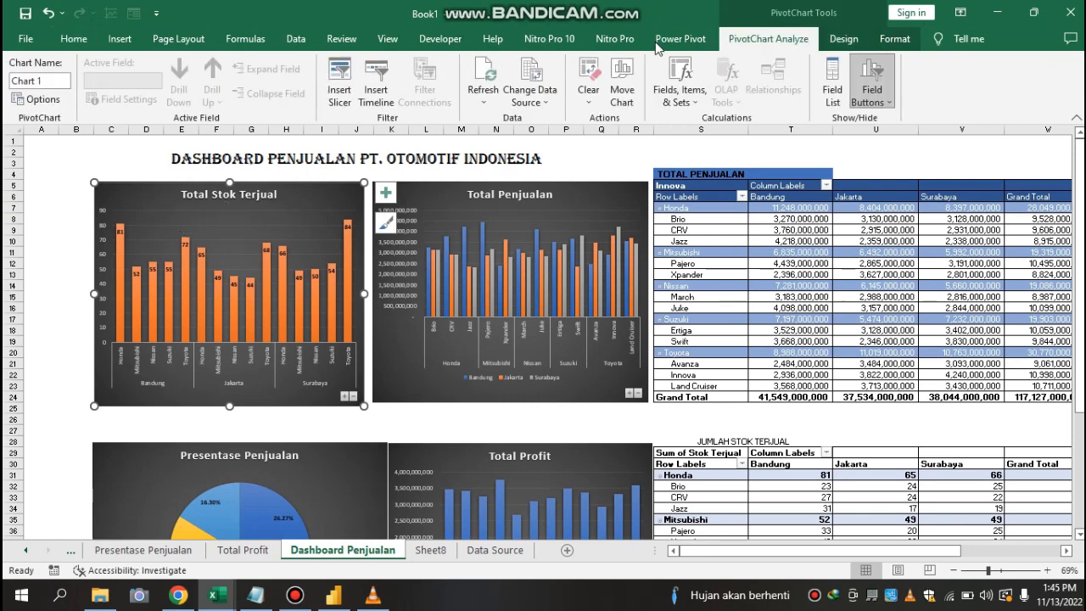
{"action": "left_click", "coordinate": [336, 85]}
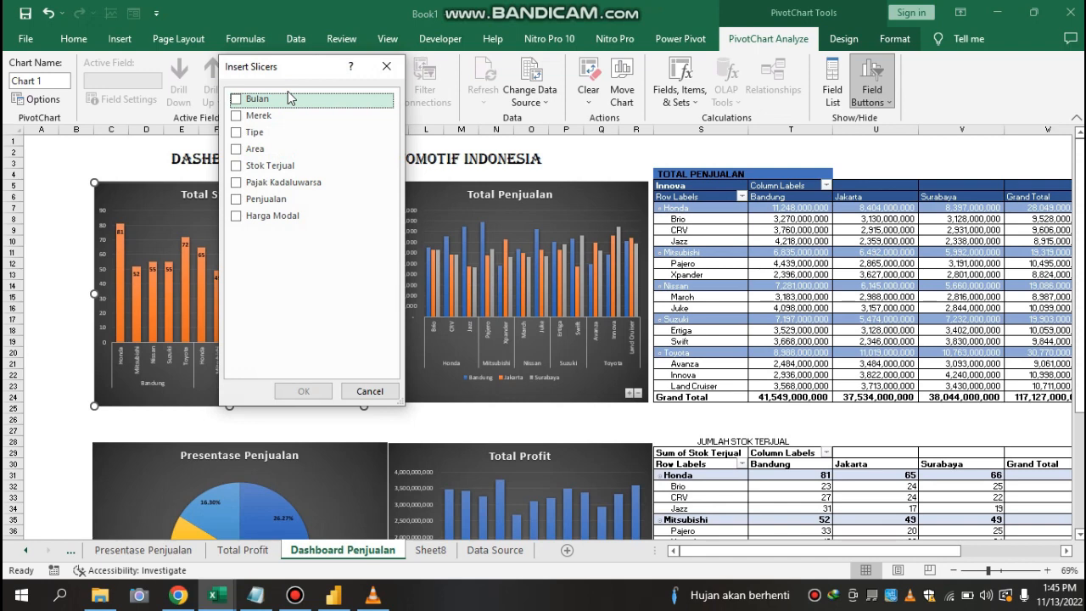
{"action": "left_click", "coordinate": [236, 100]}
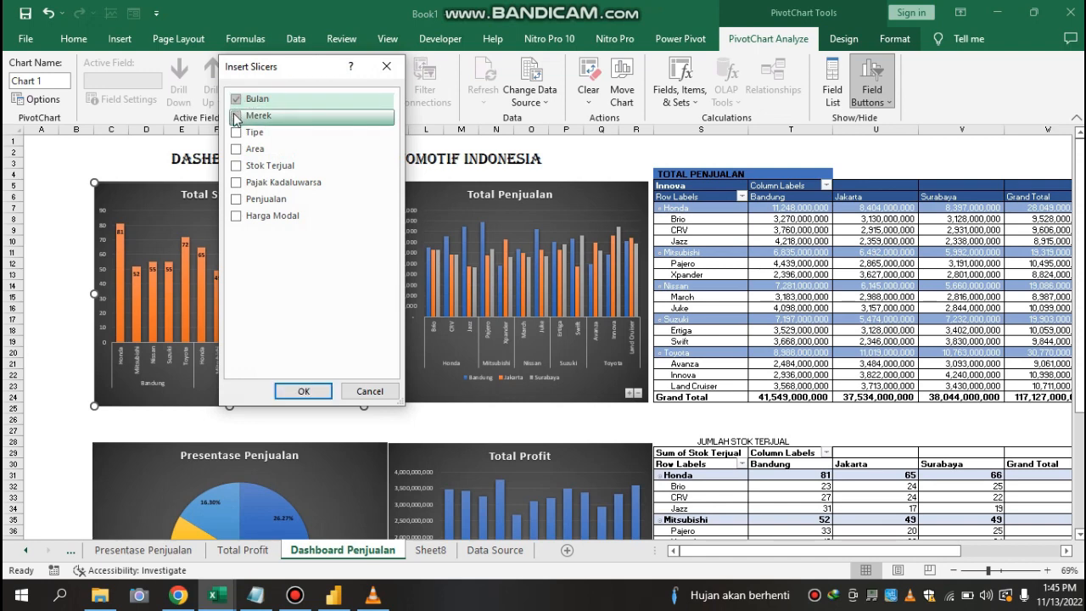
{"action": "left_click", "coordinate": [236, 117]}
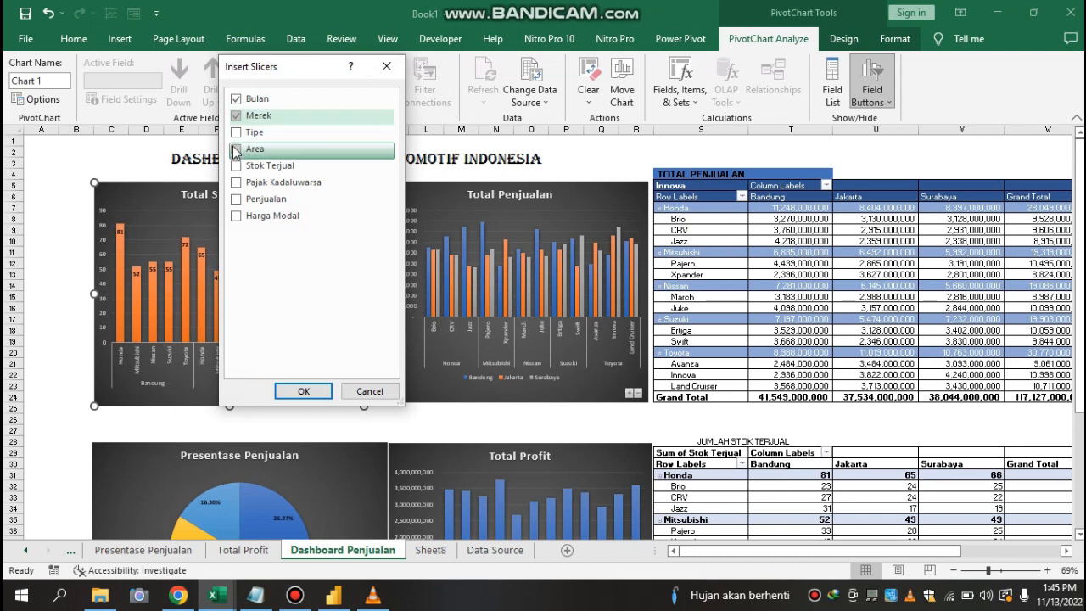
{"action": "left_click", "coordinate": [237, 150]}
{"action": "left_click", "coordinate": [297, 391]}
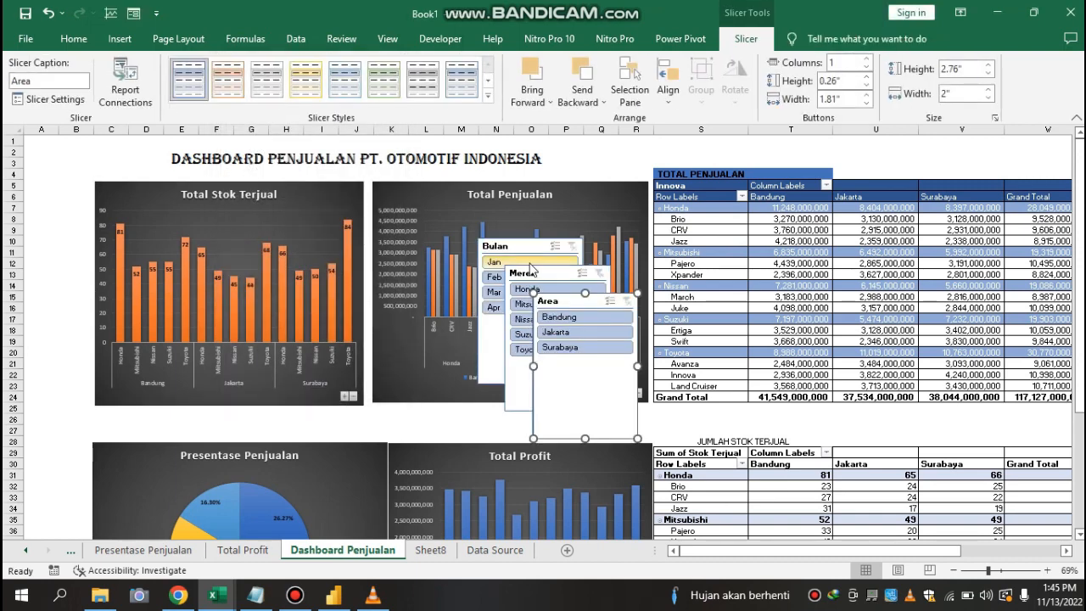
- Move the Bulan slicer into columns A:B beside the Total Stok Terjual chart and resize it to about 1.51" high by 1.22" wide
{"action": "left_click_drag", "start_coordinate": [517, 247], "coordinate": [65, 177]}
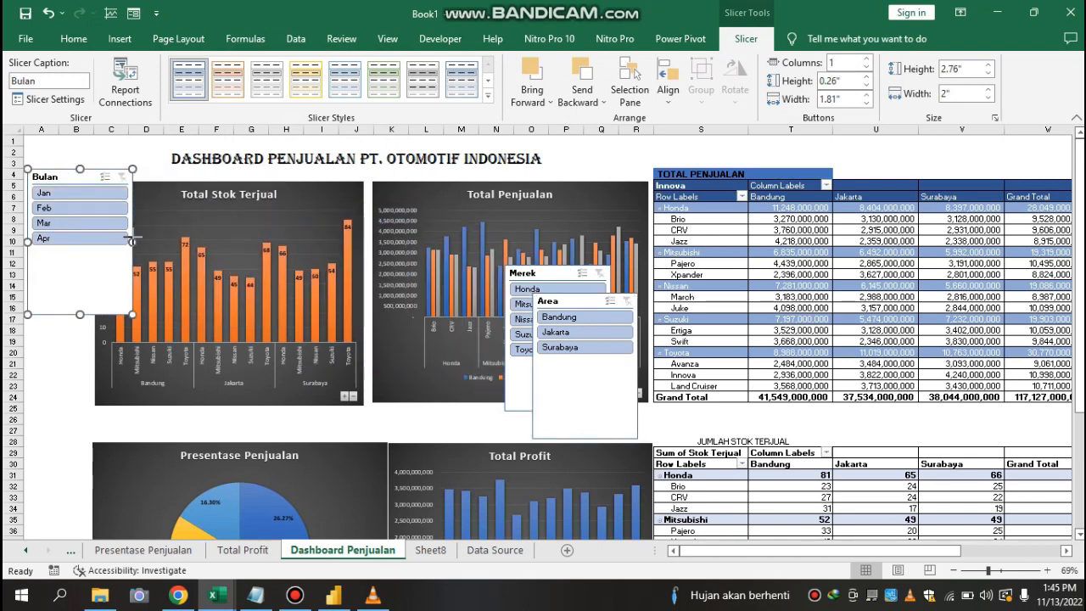
{"action": "left_click_drag", "start_coordinate": [132, 241], "coordinate": [88, 241]}
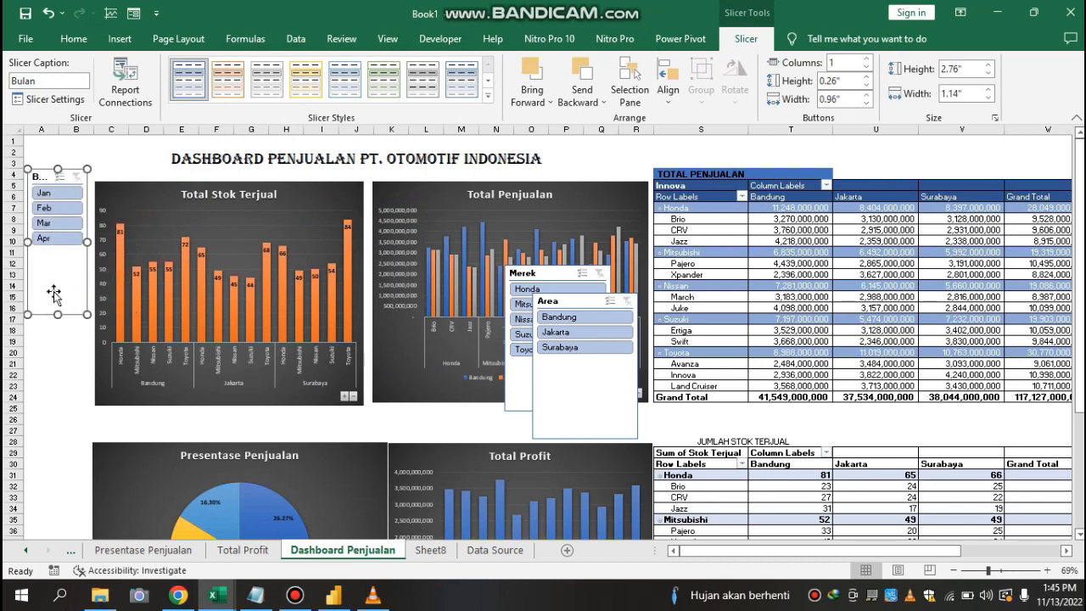
{"action": "left_click_drag", "start_coordinate": [57, 315], "coordinate": [62, 251]}
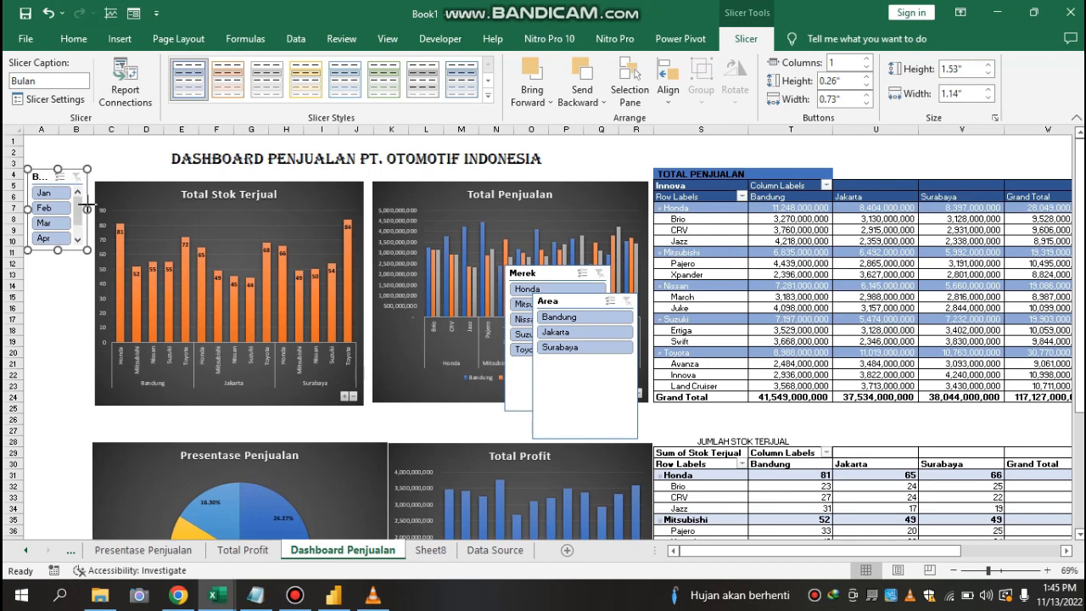
{"action": "left_click_drag", "start_coordinate": [87, 209], "coordinate": [110, 209]}
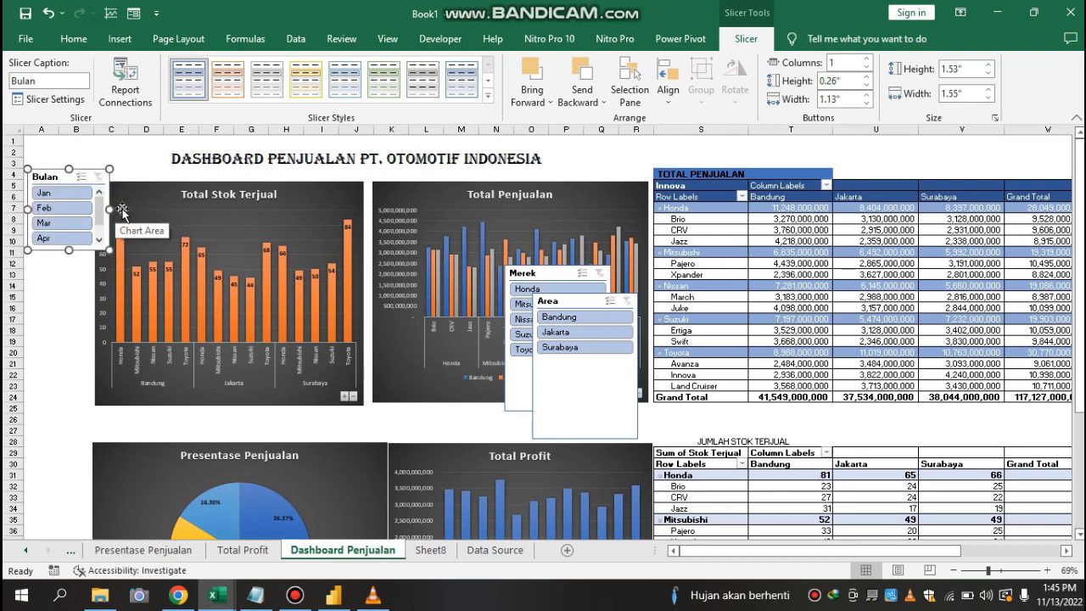
{"action": "left_click_drag", "start_coordinate": [102, 208], "coordinate": [91, 209]}
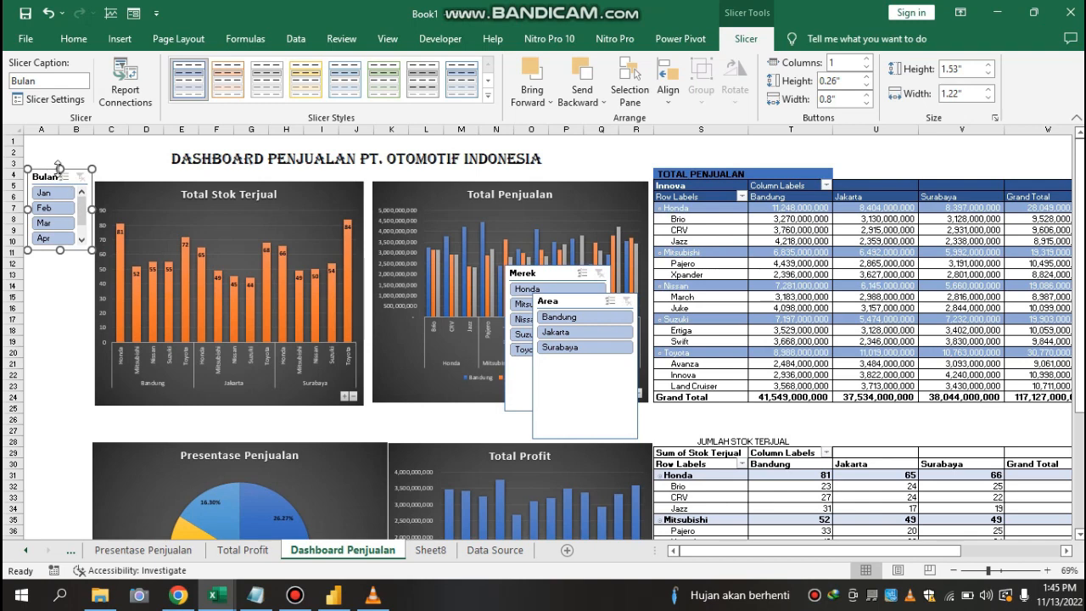
{"action": "left_click_drag", "start_coordinate": [60, 168], "coordinate": [60, 187]}
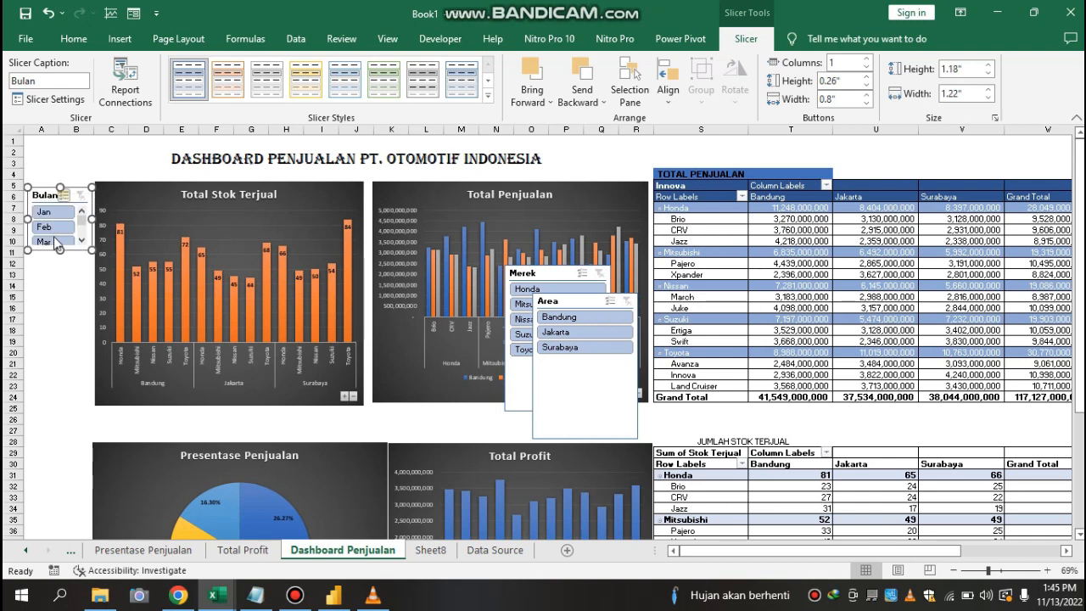
{"action": "mouse_move", "coordinate": [59, 251]}
{"action": "left_mouse_down"}
{"action": "mouse_move", "coordinate": [60, 276]}
{"action": "mouse_move", "coordinate": [59, 267]}
{"action": "left_mouse_up"}
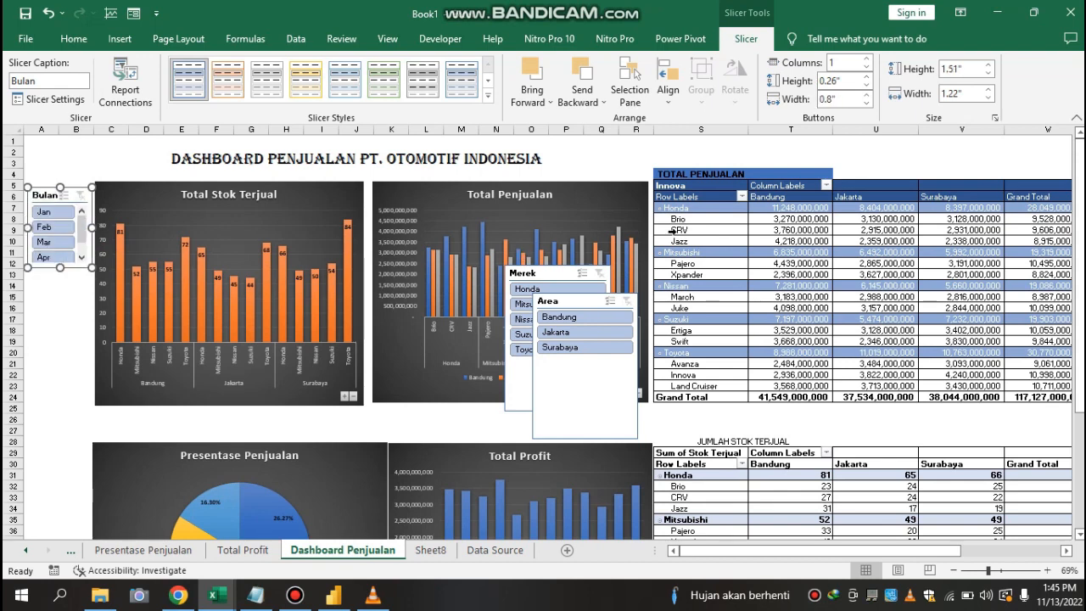
- Place the Merek slicer directly below the Bulan slicer, narrow it to about 1.37" and shorten it to fit its five brands
{"action": "left_click_drag", "start_coordinate": [518, 277], "coordinate": [42, 276]}
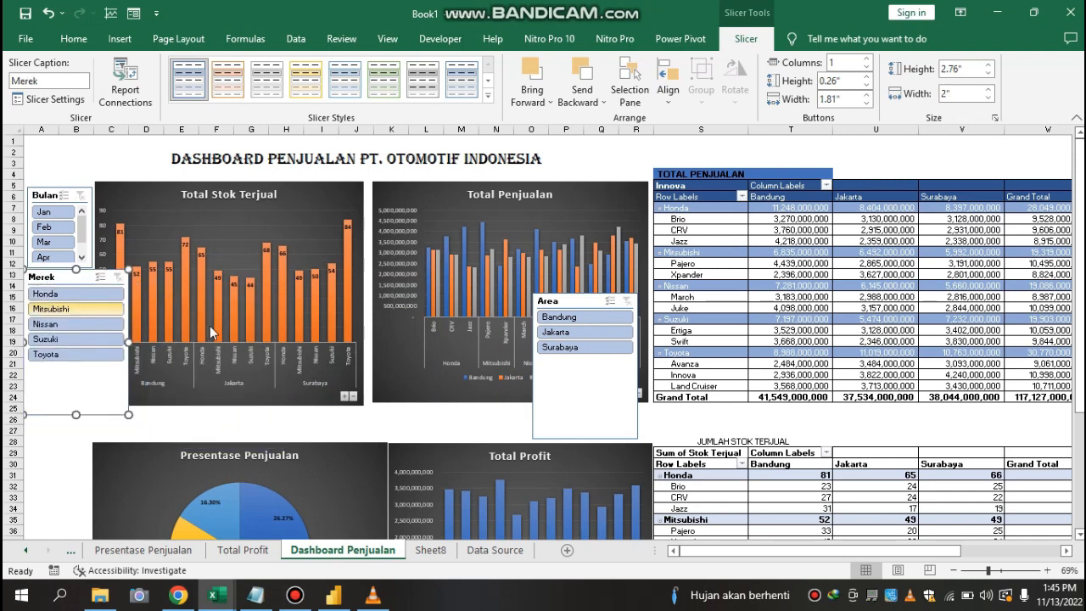
{"action": "left_click_drag", "start_coordinate": [129, 340], "coordinate": [96, 341]}
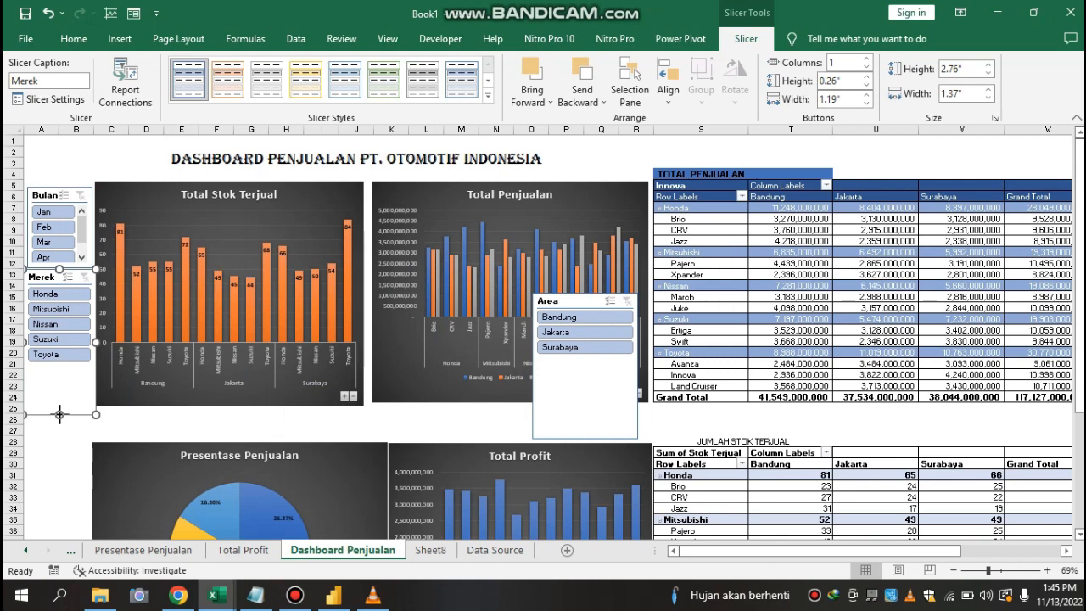
{"action": "left_click_drag", "start_coordinate": [60, 415], "coordinate": [60, 366]}
{"action": "left_click", "coordinate": [75, 412]}
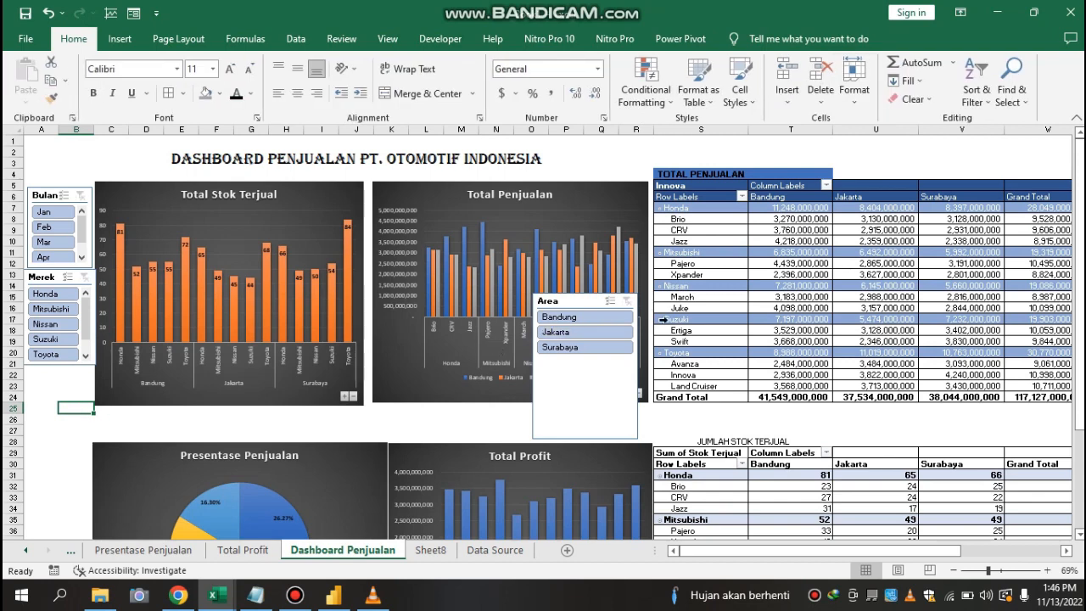
- Place the Area slicer below the Merek slicer and resize it to about 1.22" high by 1.27" wide
{"action": "left_click_drag", "start_coordinate": [575, 304], "coordinate": [41, 381]}
{"action": "left_click_drag", "start_coordinate": [129, 445], "coordinate": [88, 445]}
{"action": "left_click_drag", "start_coordinate": [60, 515], "coordinate": [57, 436]}
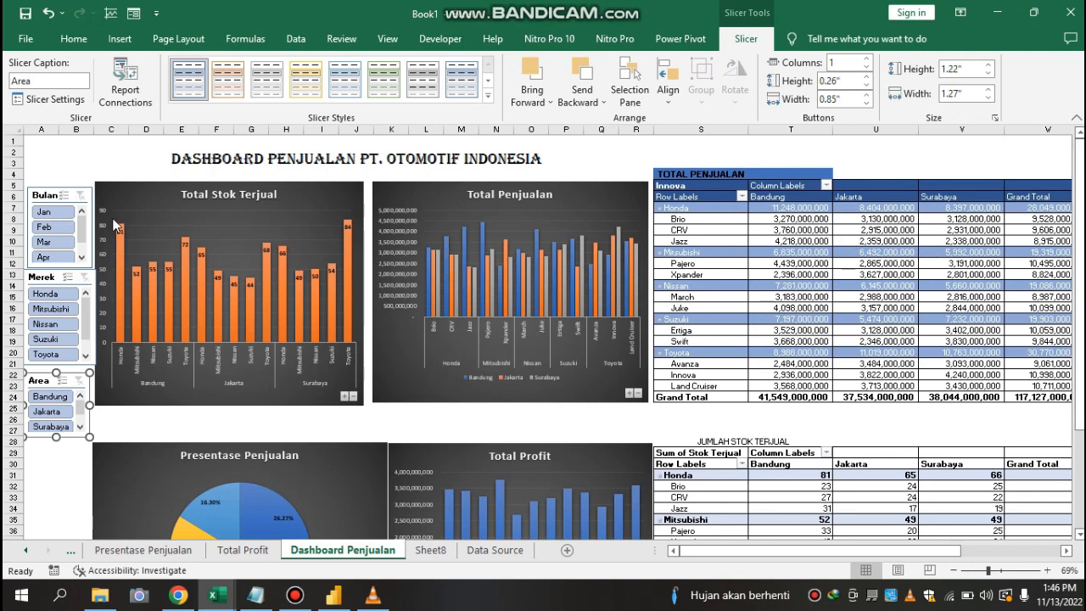
{"action": "left_click", "coordinate": [60, 219]}
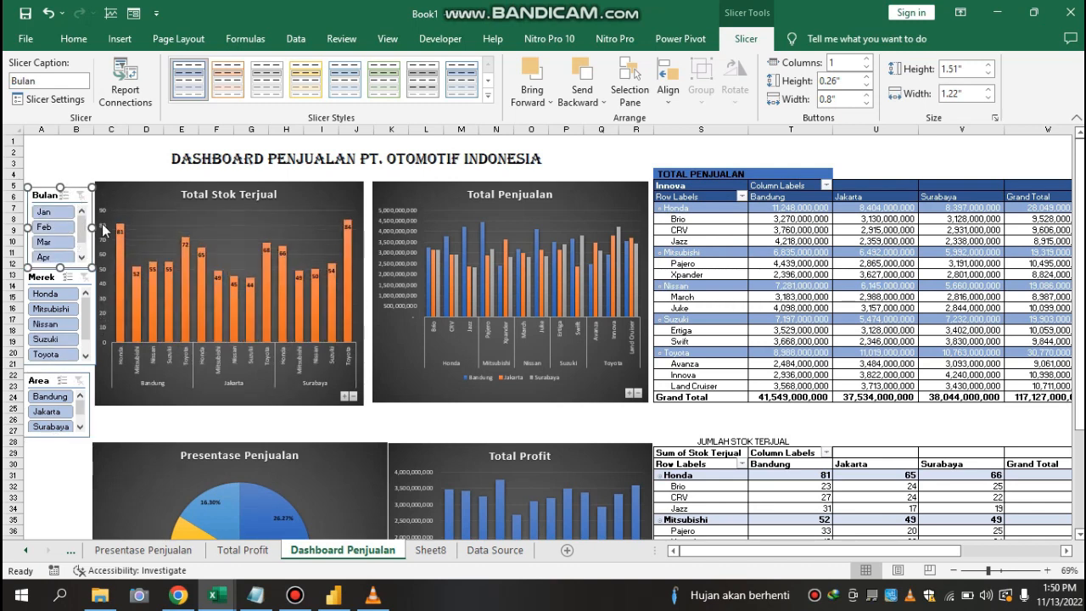
- Test the Bulan slicer by filtering to Jan and clearing its filter
{"action": "left_click", "coordinate": [56, 218]}
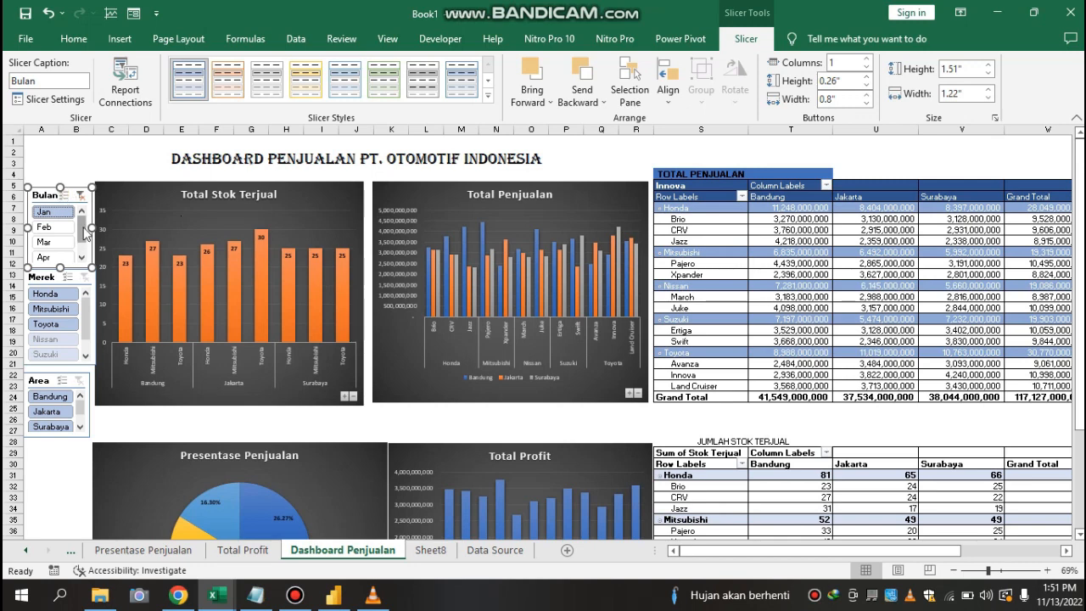
{"action": "mouse_move", "coordinate": [84, 235]}
{"action": "left_mouse_down"}
{"action": "mouse_move", "coordinate": [83, 246]}
{"action": "mouse_move", "coordinate": [83, 235]}
{"action": "left_mouse_up"}
{"action": "left_click", "coordinate": [81, 197]}
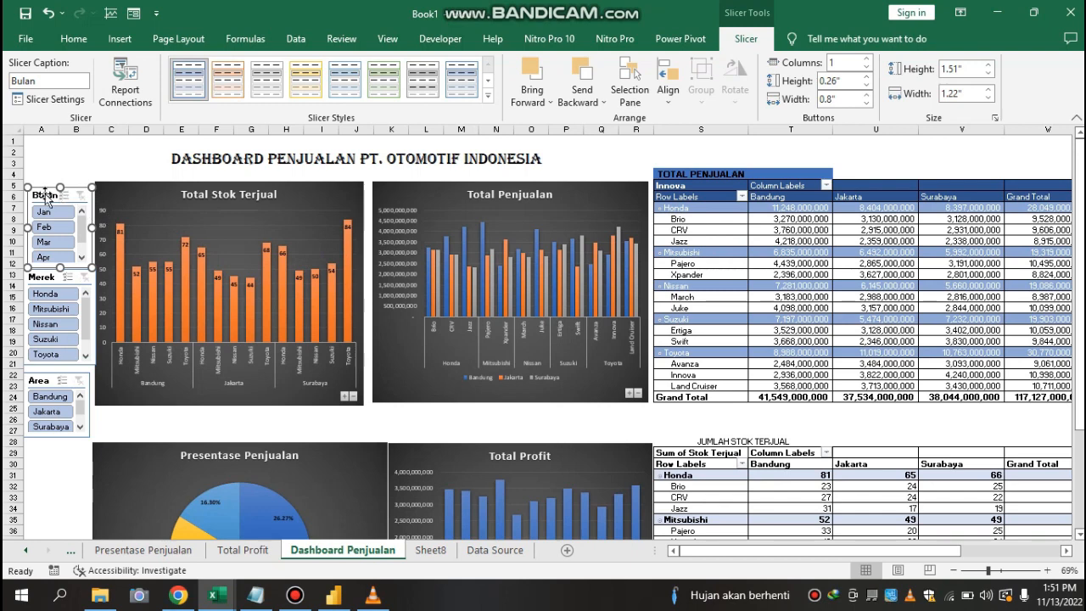
- Connect the Bulan slicer to PivotTable10, PivotTable7, PivotTable5, PivotTable8, PivotTable4 and PivotTable6 through its report connections
{"action": "left_click", "coordinate": [131, 101]}
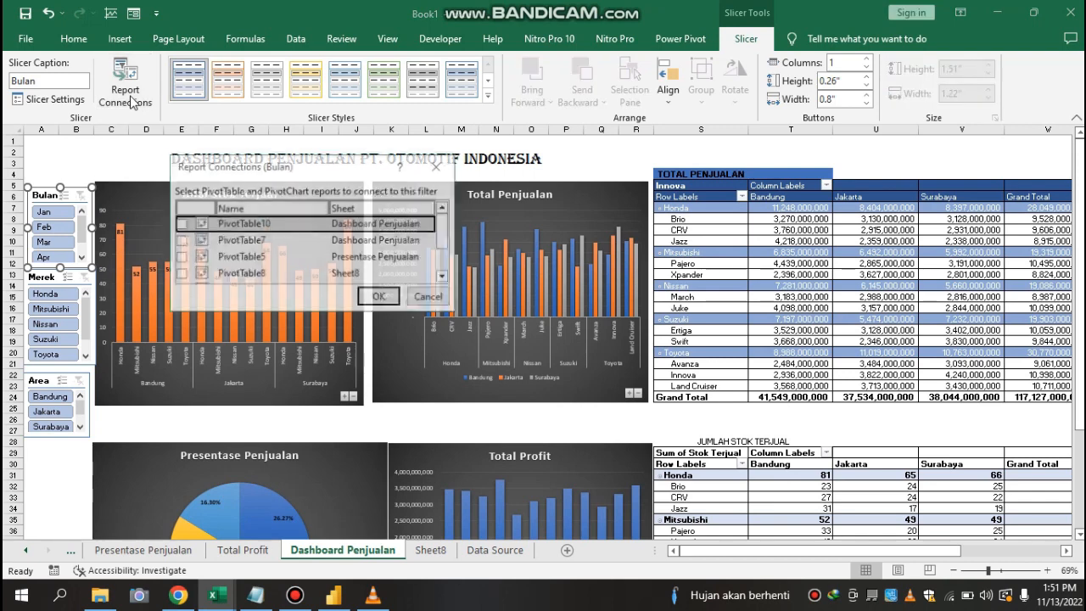
{"action": "mouse_move", "coordinate": [437, 234]}
{"action": "left_mouse_down"}
{"action": "mouse_move", "coordinate": [442, 263]}
{"action": "mouse_move", "coordinate": [441, 225]}
{"action": "left_mouse_up"}
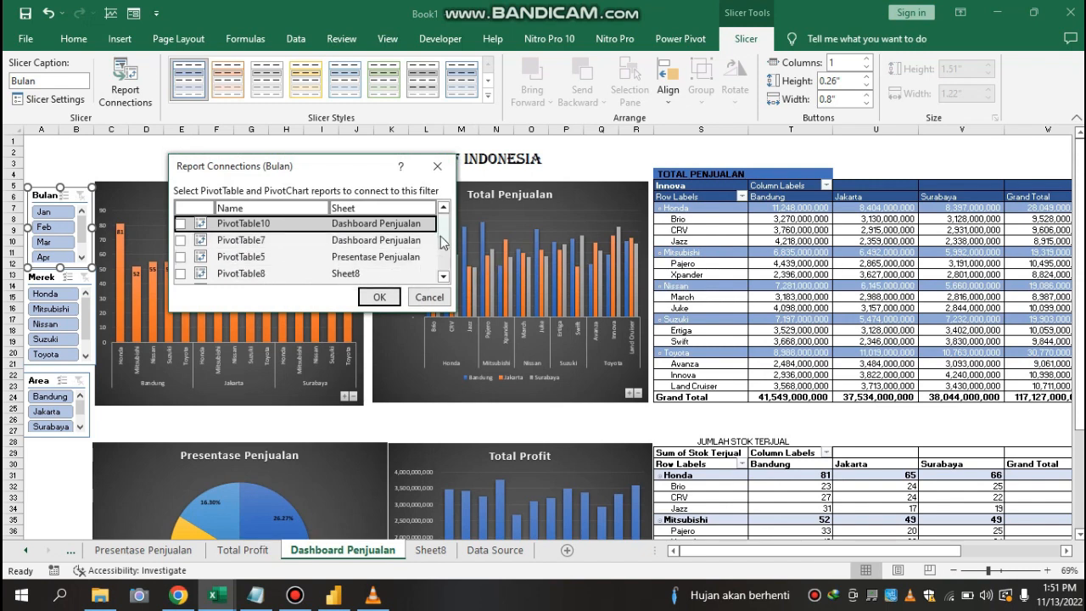
{"action": "mouse_move", "coordinate": [442, 237]}
{"action": "left_mouse_down"}
{"action": "mouse_move", "coordinate": [440, 262]}
{"action": "mouse_move", "coordinate": [441, 222]}
{"action": "left_mouse_up"}
{"action": "left_click", "coordinate": [180, 224]}
{"action": "left_click", "coordinate": [180, 241]}
{"action": "left_click", "coordinate": [180, 256]}
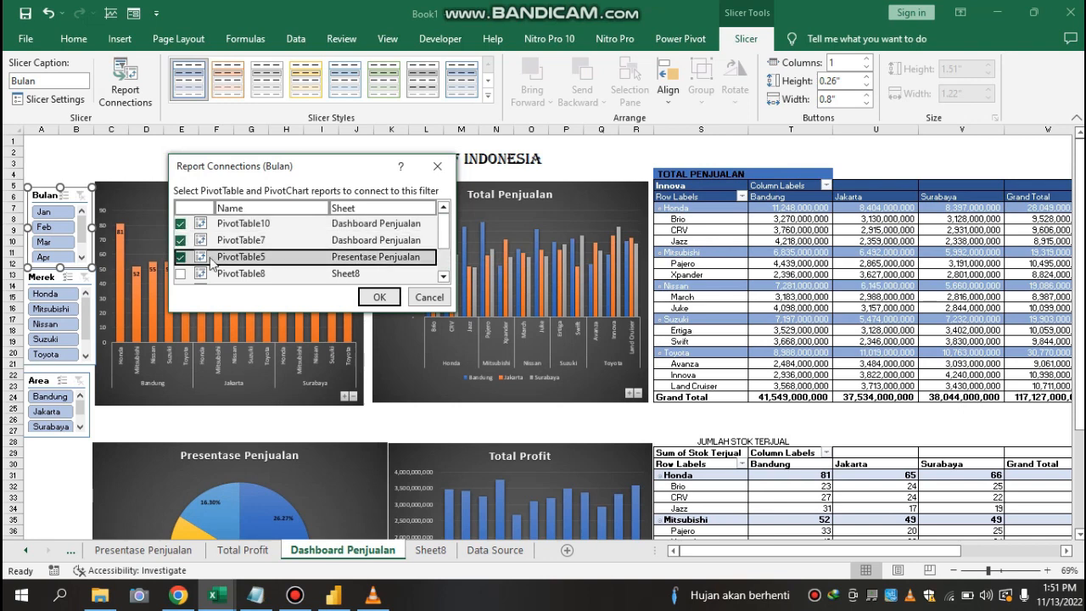
{"action": "scroll", "coordinate": [291, 239], "scroll_direction": "down", "scroll_amount": 1}
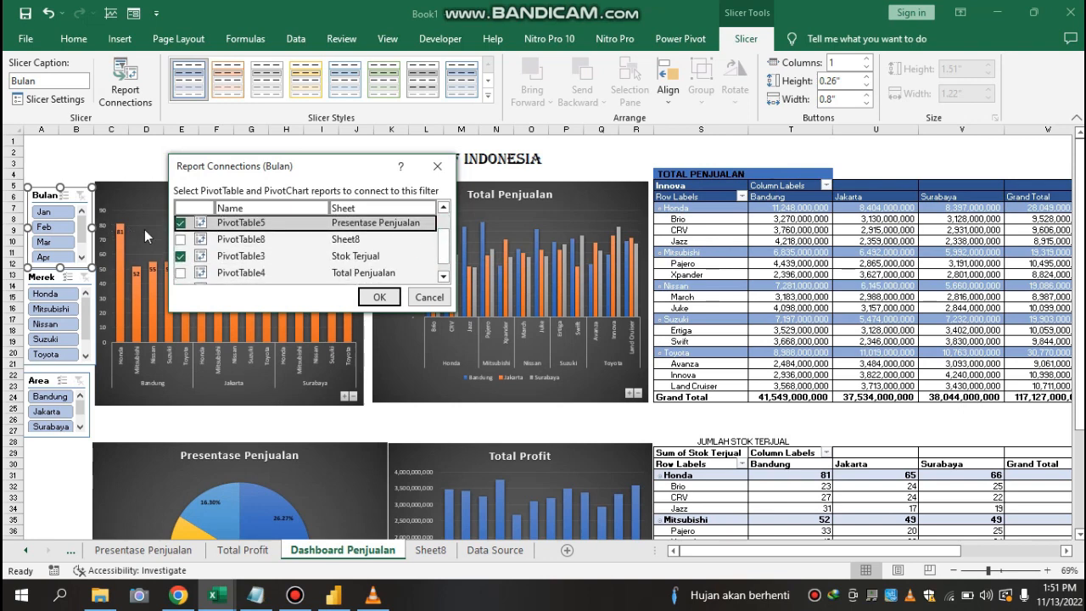
{"action": "left_click", "coordinate": [180, 239]}
{"action": "left_click", "coordinate": [180, 272]}
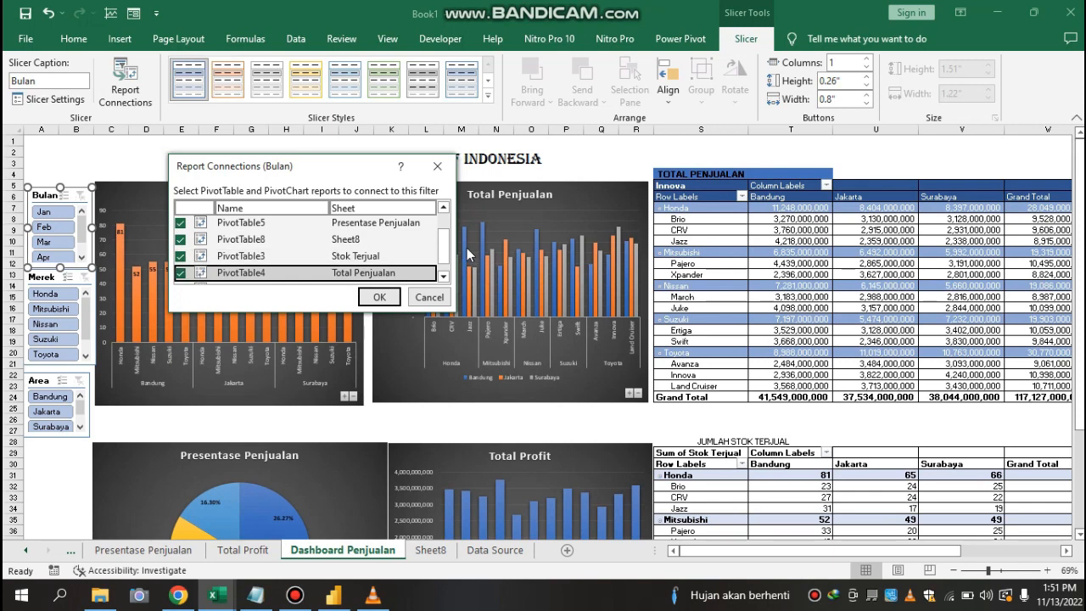
{"action": "scroll", "coordinate": [437, 247], "scroll_direction": "down", "scroll_amount": 1}
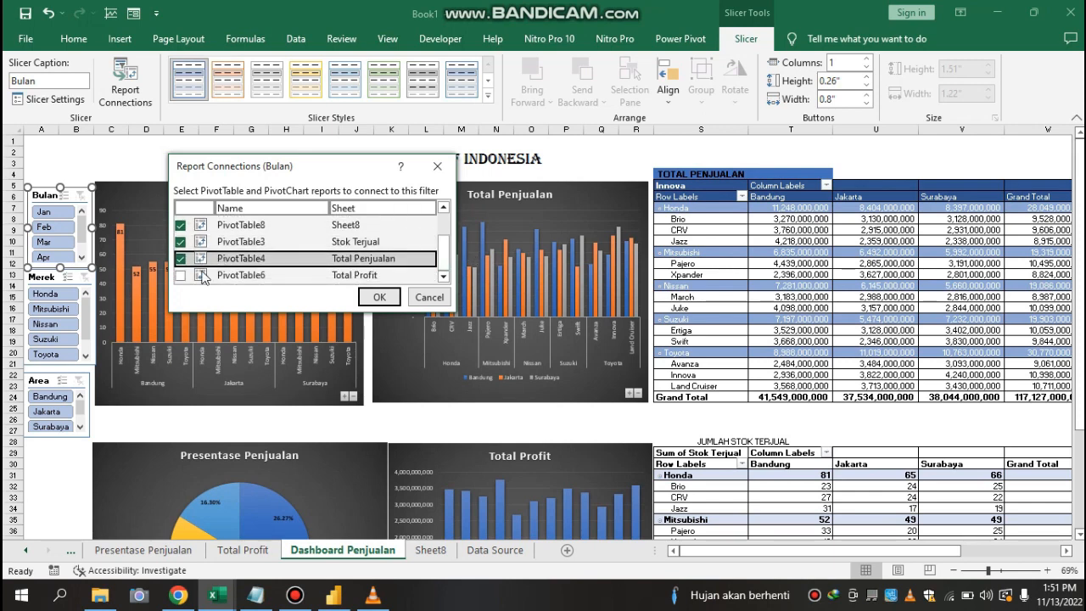
{"action": "left_click", "coordinate": [180, 276]}
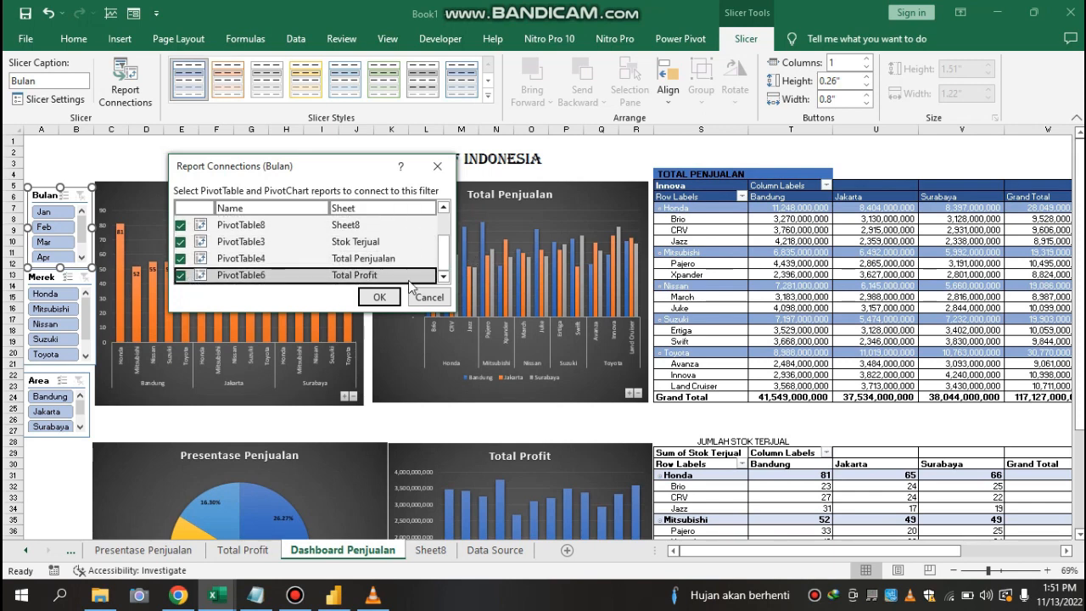
{"action": "left_click", "coordinate": [379, 292]}
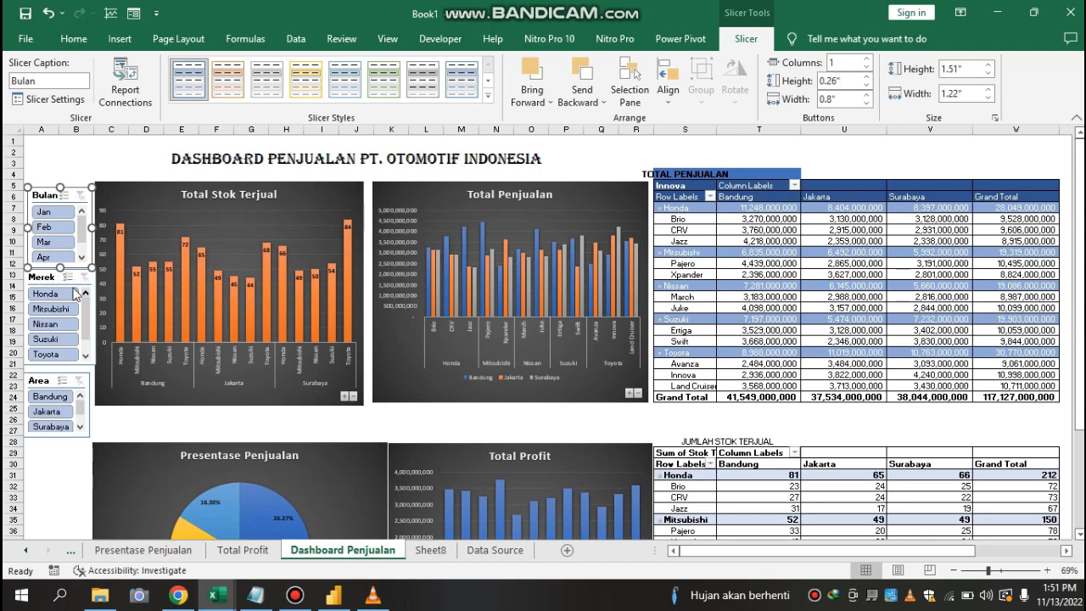
- Connect the Merek slicer to PivotTable10, PivotTable7, PivotTable5, PivotTable8, PivotTable4 and PivotTable6, keeping PivotTable3 connected
{"action": "left_click", "coordinate": [46, 278]}
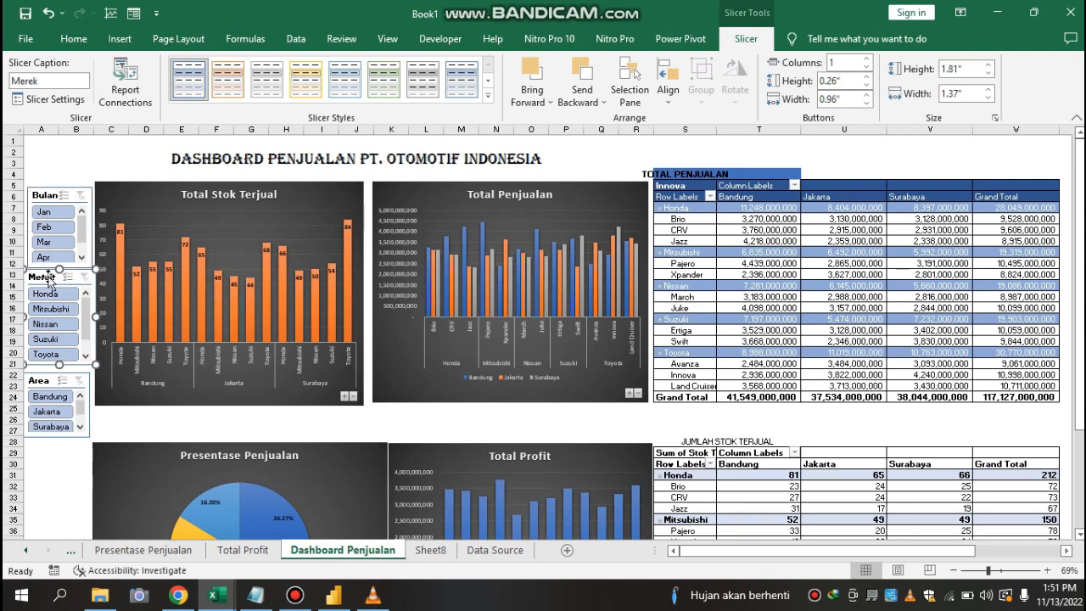
{"action": "left_click", "coordinate": [131, 94]}
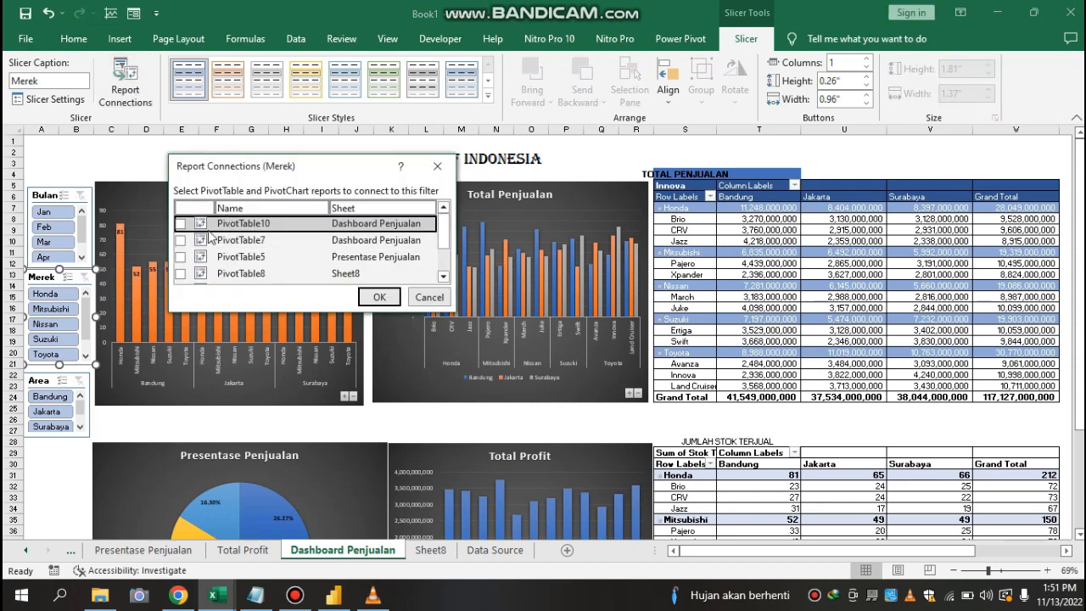
{"action": "left_click", "coordinate": [180, 241]}
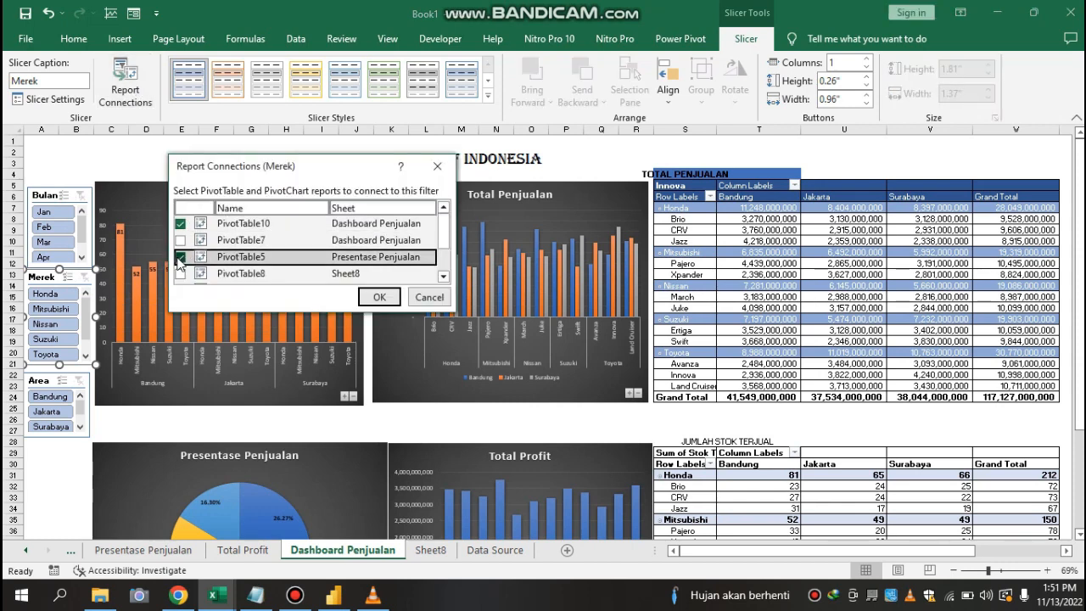
{"action": "left_click", "coordinate": [180, 256]}
{"action": "left_click", "coordinate": [180, 273]}
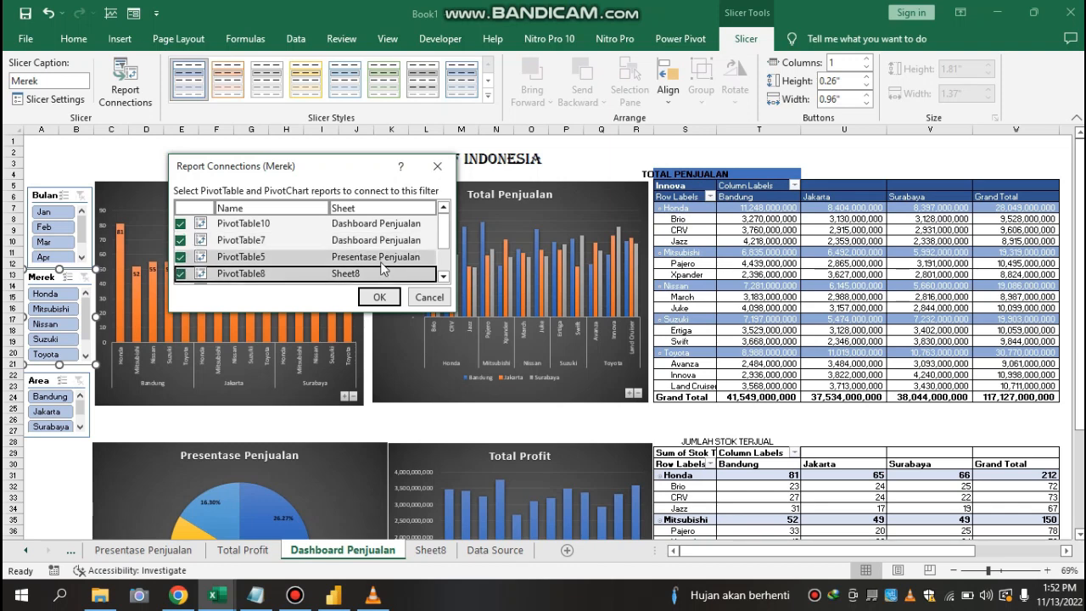
{"action": "left_click_drag", "start_coordinate": [445, 234], "coordinate": [444, 255]}
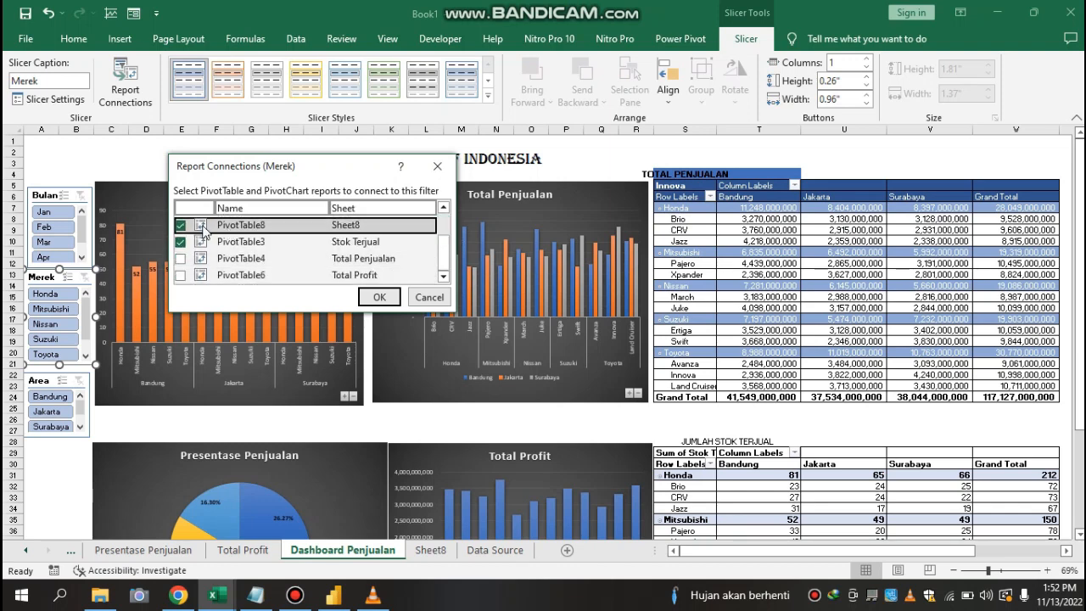
{"action": "left_click", "coordinate": [180, 242]}
{"action": "left_click", "coordinate": [180, 258]}
{"action": "left_click", "coordinate": [181, 275]}
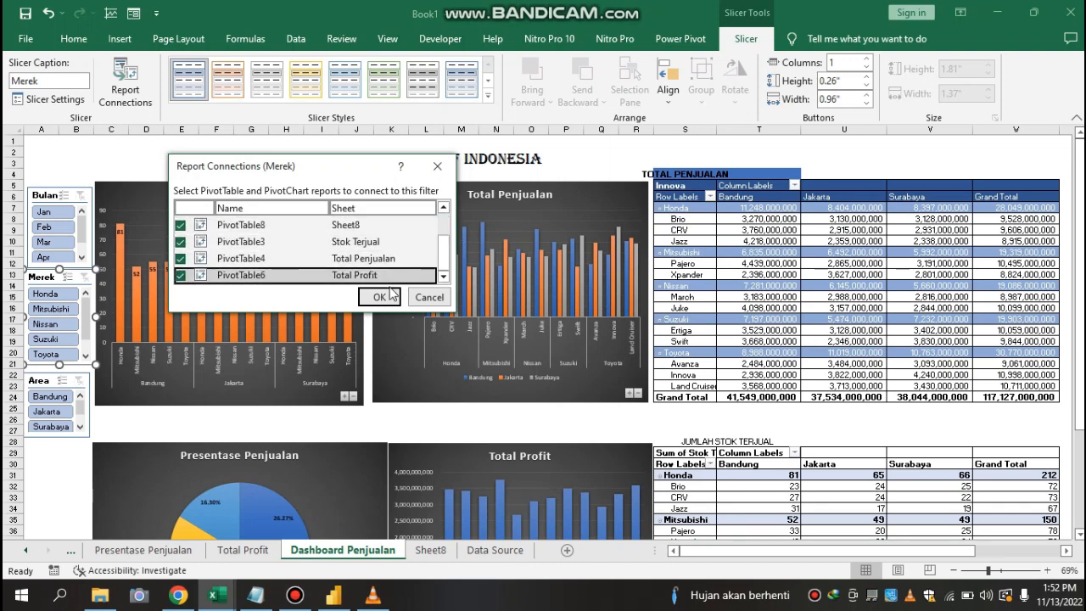
{"action": "left_click", "coordinate": [381, 297]}
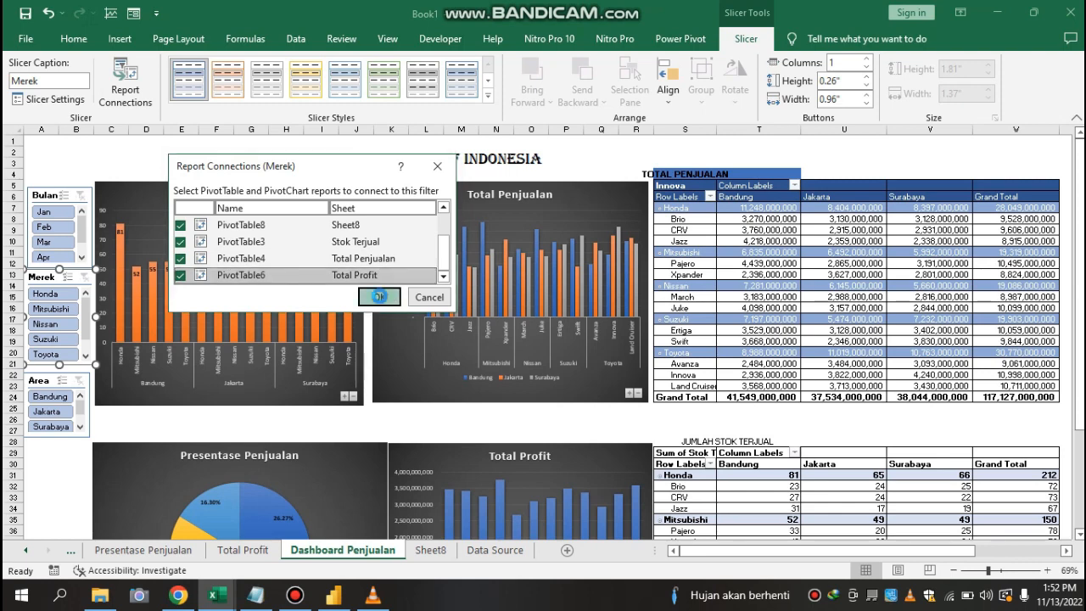
- Add PivotTable10, PivotTable7, PivotTable5, PivotTable8, PivotTable4 and PivotTable6 to the Area slicer's report connections
{"action": "left_click", "coordinate": [38, 382]}
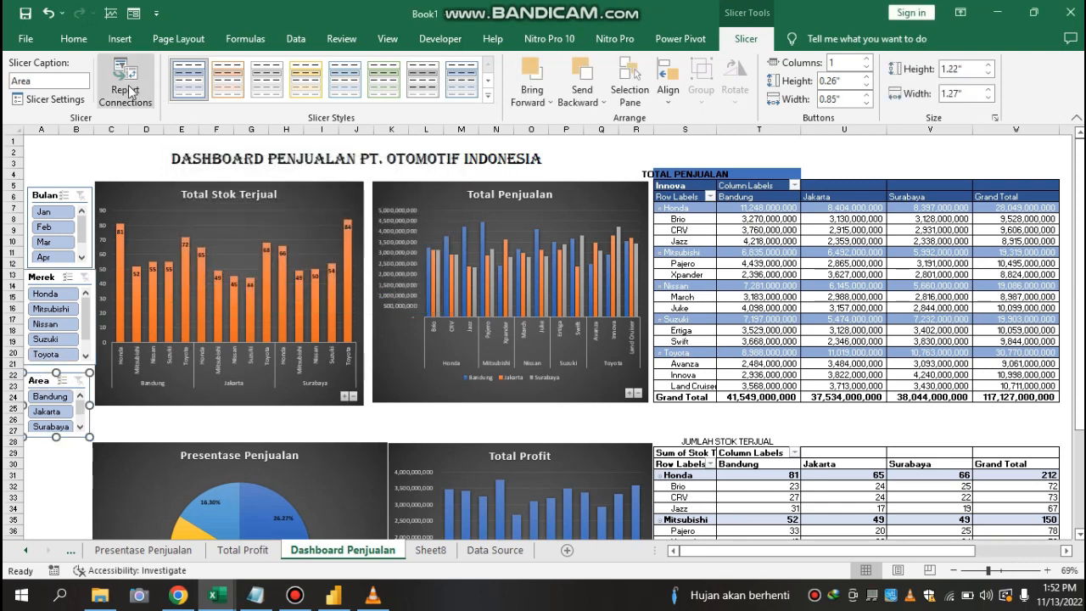
{"action": "left_click", "coordinate": [126, 83]}
{"action": "left_click", "coordinate": [180, 224]}
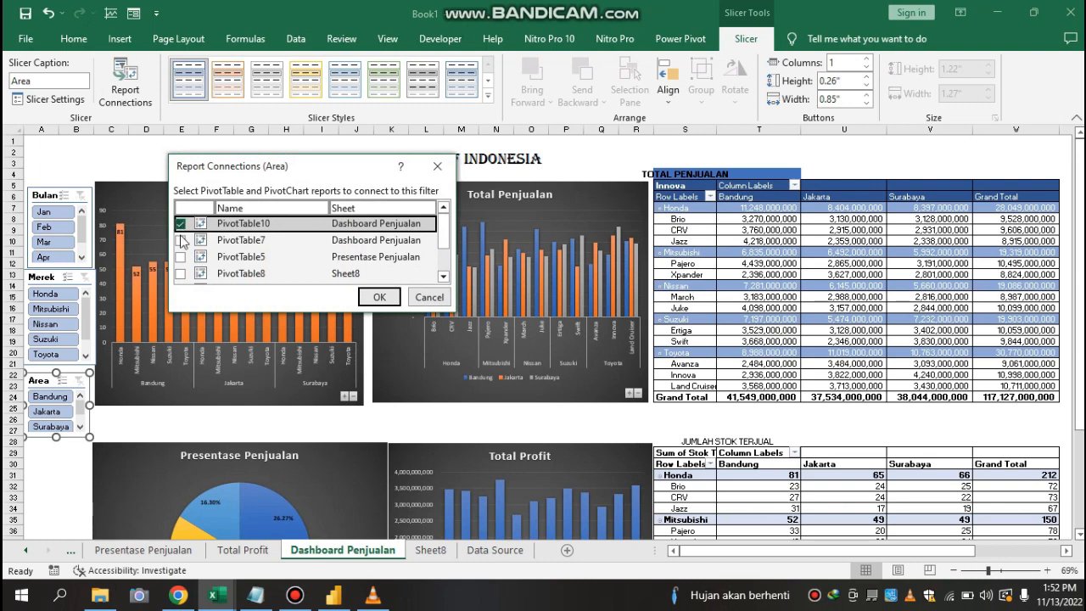
{"action": "left_click", "coordinate": [180, 240]}
{"action": "left_click", "coordinate": [180, 256]}
{"action": "left_click", "coordinate": [181, 273]}
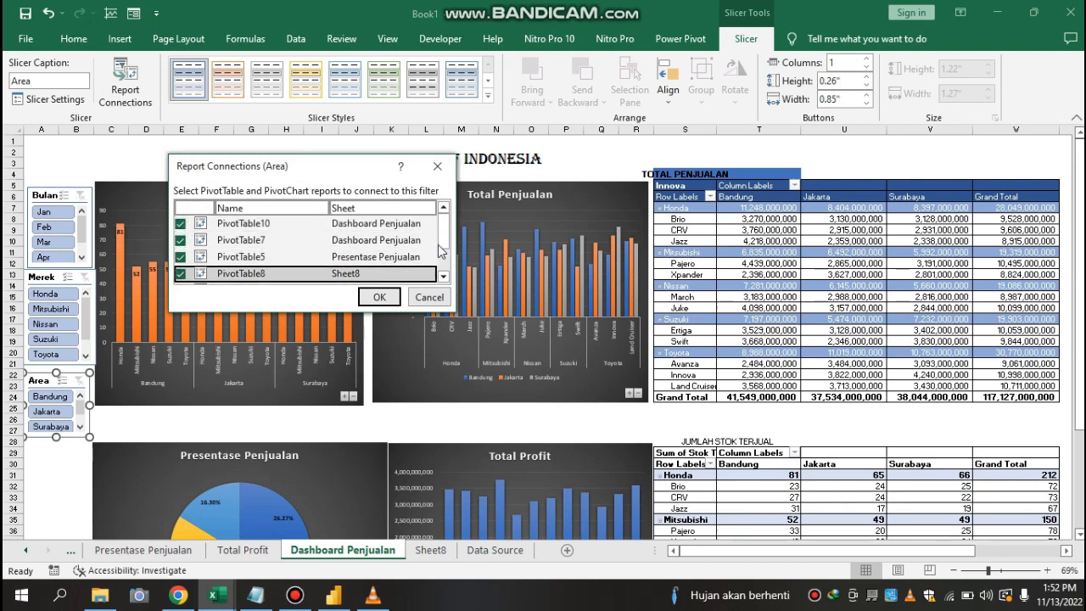
{"action": "scroll", "coordinate": [446, 250], "scroll_direction": "down", "scroll_amount": 2}
{"action": "left_click", "coordinate": [180, 242]}
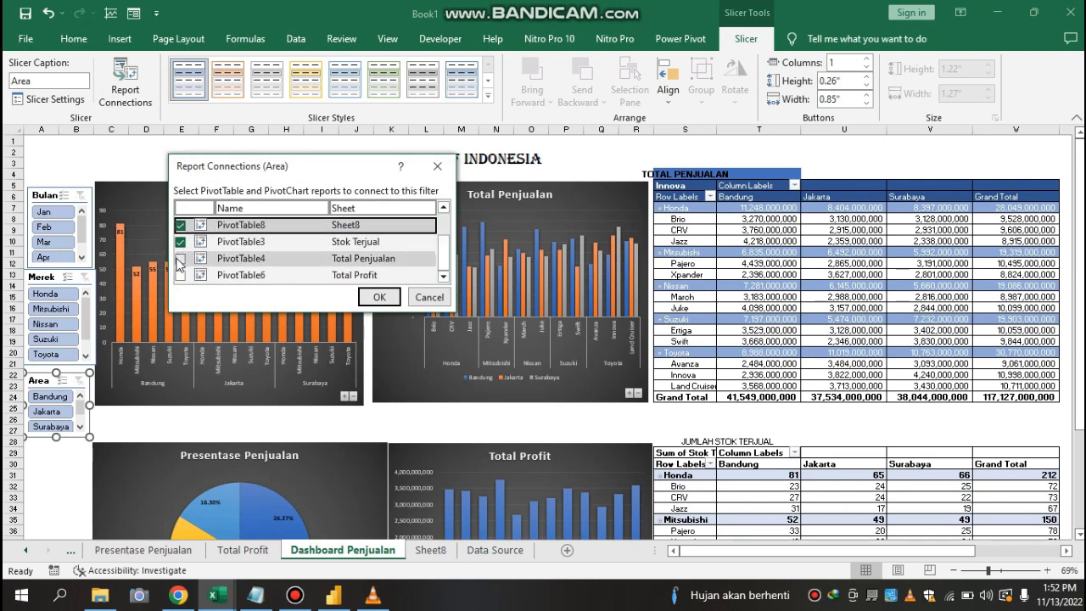
{"action": "left_click", "coordinate": [180, 258]}
{"action": "left_click", "coordinate": [180, 275]}
{"action": "left_click", "coordinate": [390, 301]}
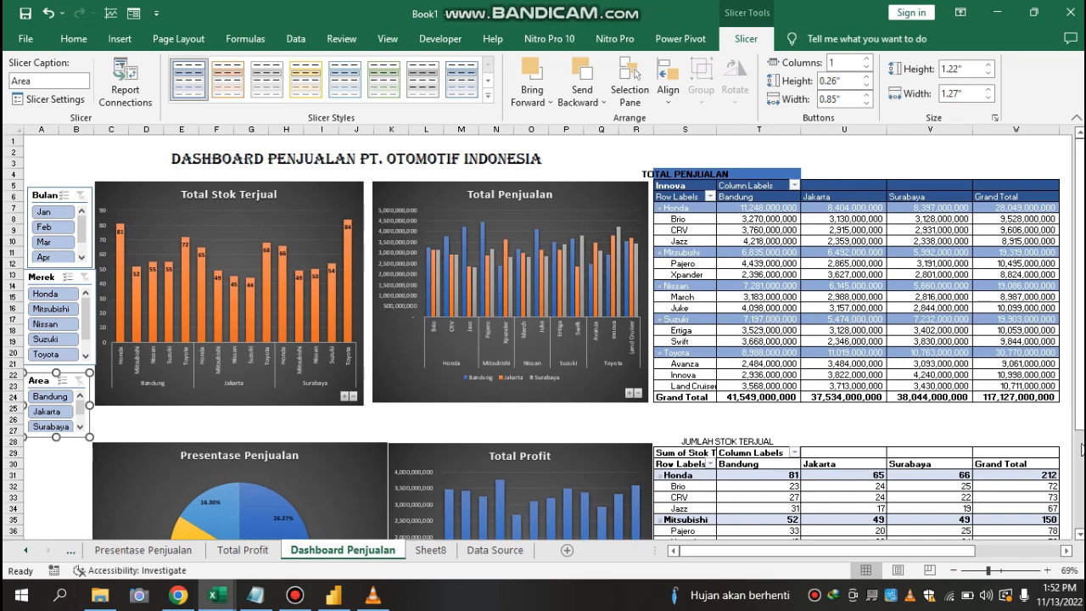
- Filter the dashboard to Jan in Bulan, Honda in Merek and Jakarta in Area using the slicers
{"action": "left_click_drag", "start_coordinate": [1080, 323], "coordinate": [1080, 169]}
{"action": "left_click", "coordinate": [53, 215]}
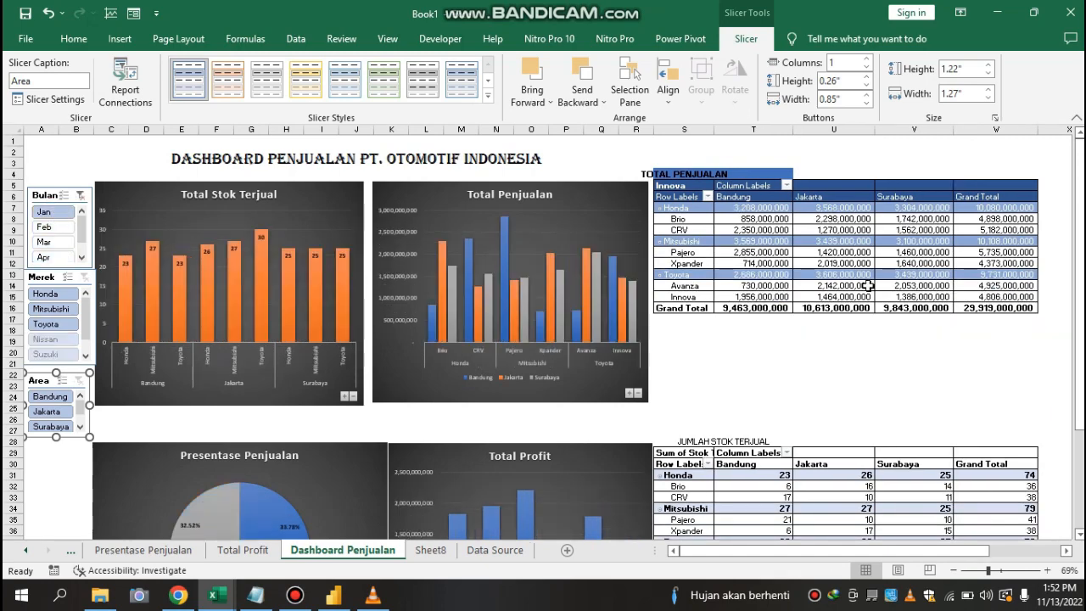
{"action": "left_click", "coordinate": [1082, 289]}
{"action": "mouse_move", "coordinate": [1082, 288]}
{"action": "left_mouse_down"}
{"action": "mouse_move", "coordinate": [1082, 355]}
{"action": "mouse_move", "coordinate": [1082, 277]}
{"action": "left_mouse_up"}
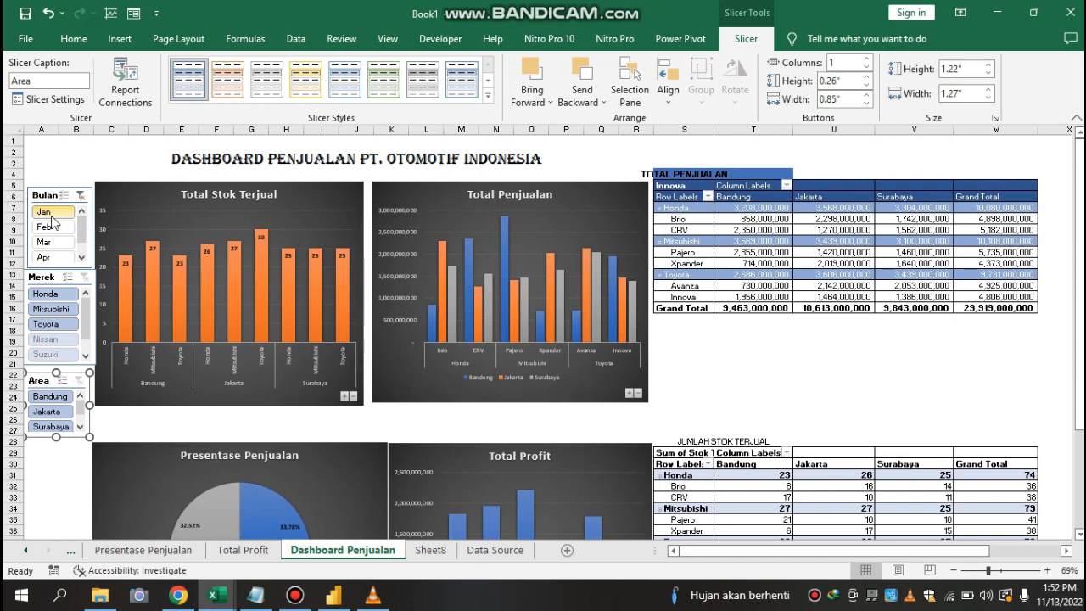
{"action": "left_click", "coordinate": [47, 294]}
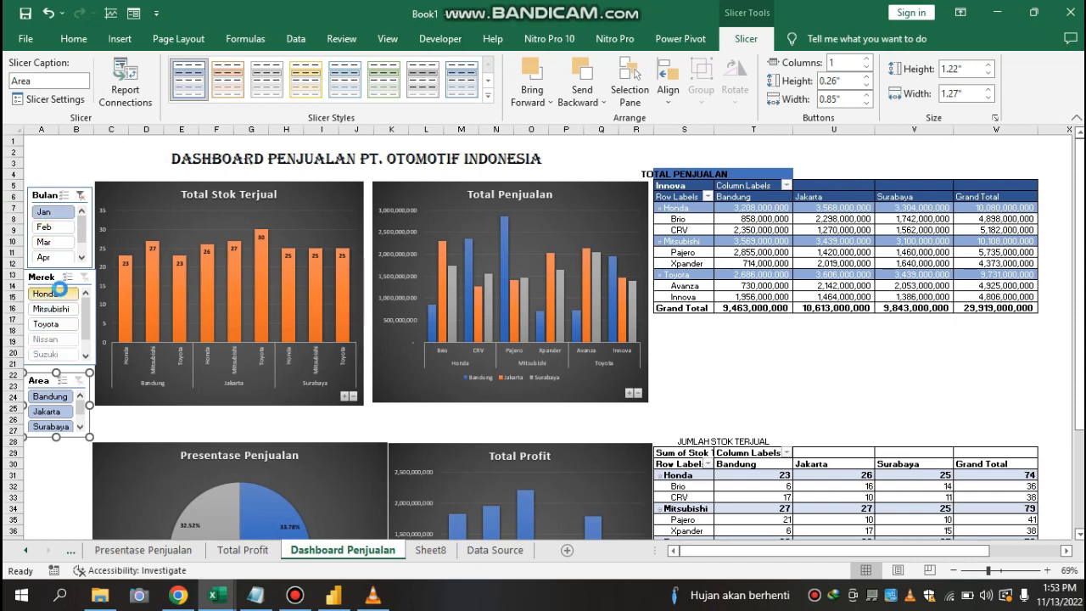
{"action": "left_click", "coordinate": [49, 412]}
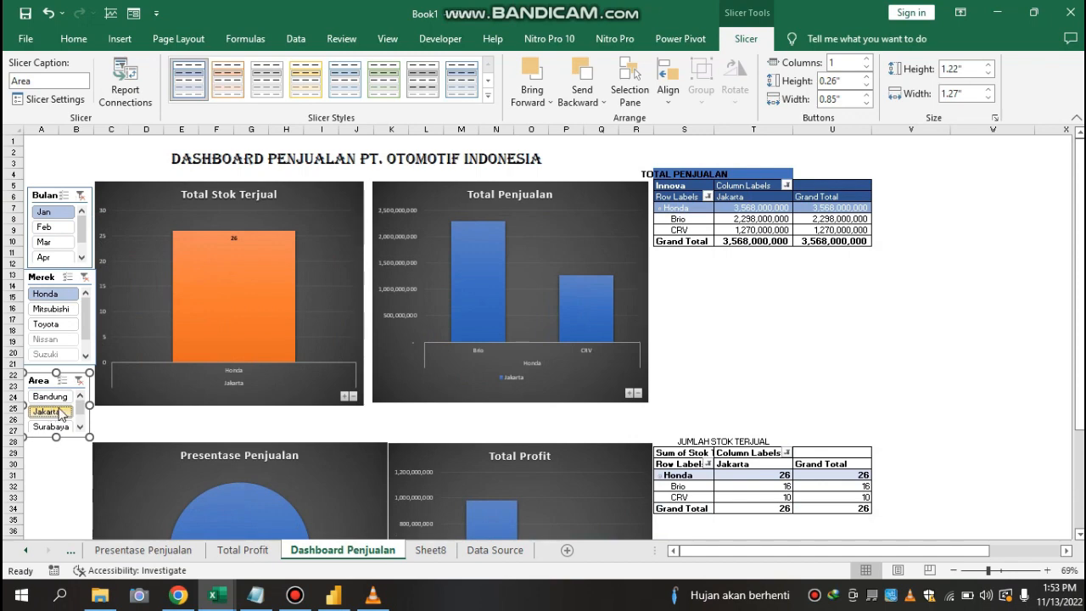
{"action": "left_click_drag", "start_coordinate": [1081, 407], "coordinate": [1079, 360]}
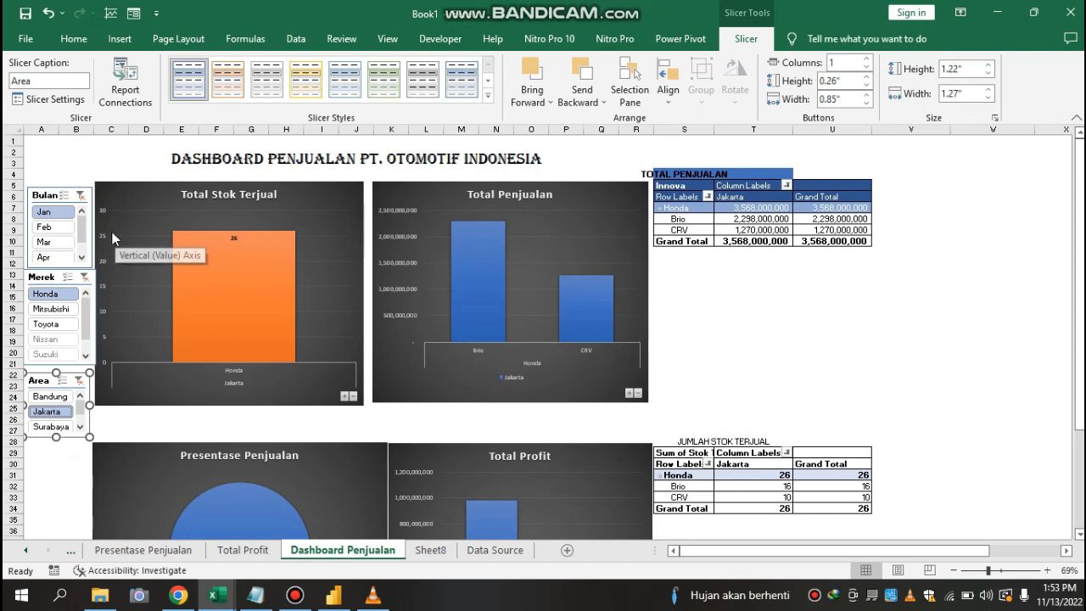
- Clear the filters of the Bulan, Merek and Area slicers and look over the whole dashboard
{"action": "left_click", "coordinate": [77, 197]}
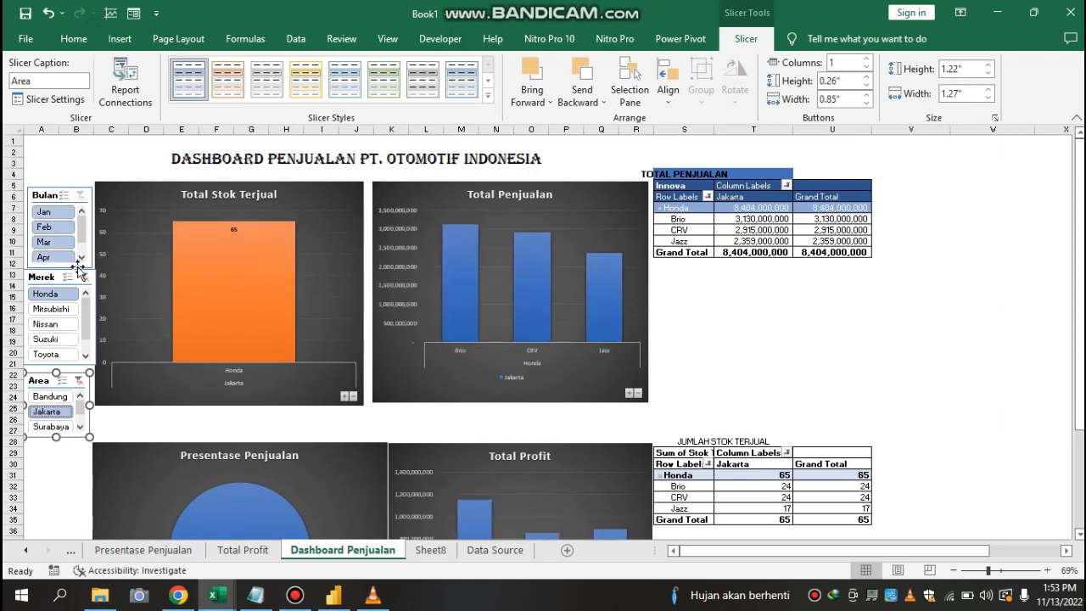
{"action": "left_click", "coordinate": [84, 277]}
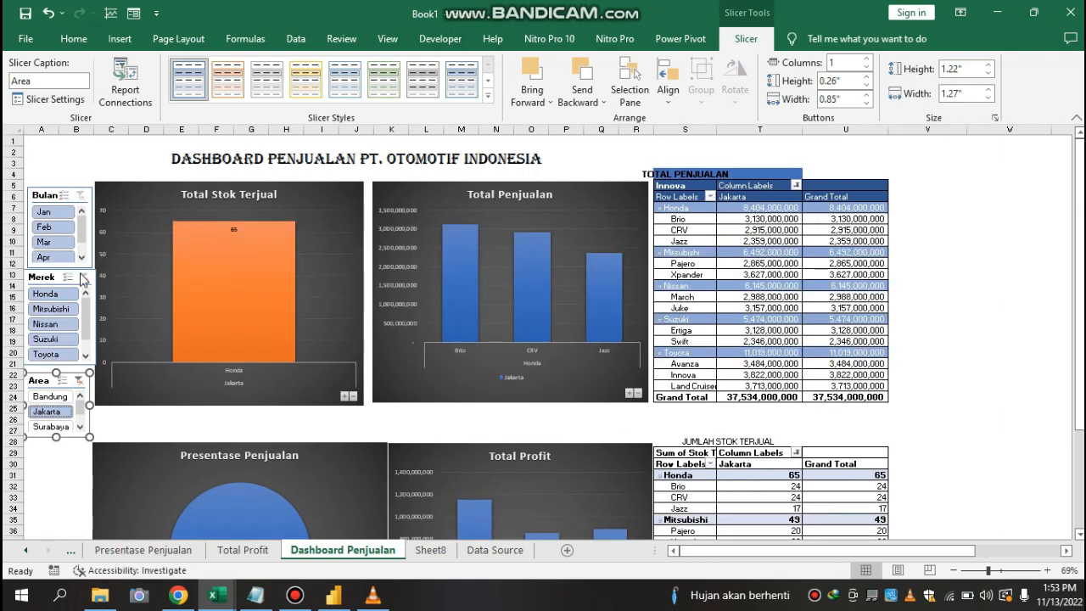
{"action": "left_click", "coordinate": [78, 381]}
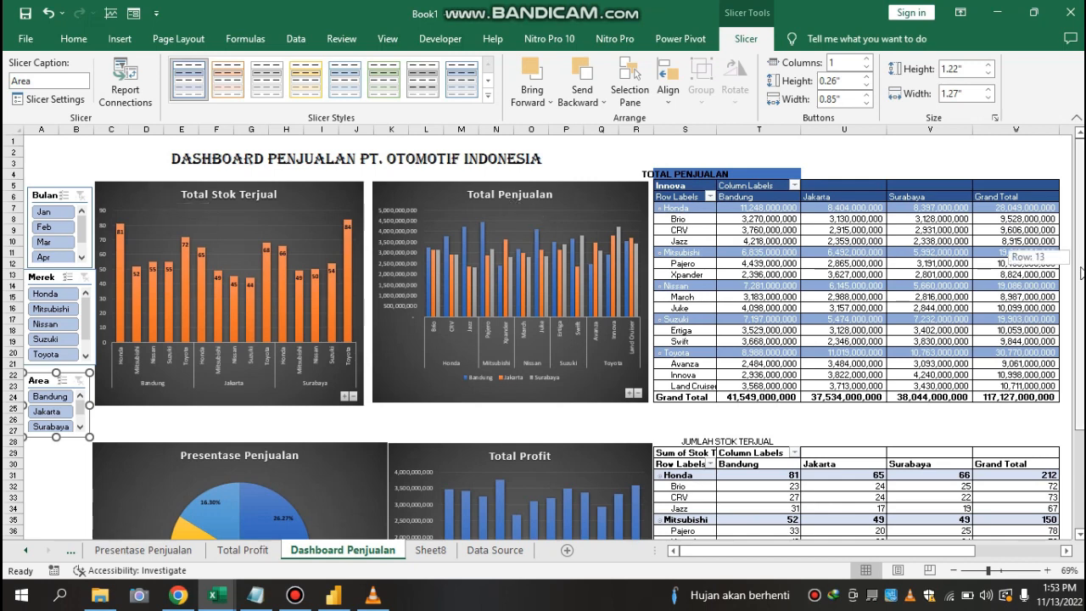
{"action": "left_click_drag", "start_coordinate": [1082, 263], "coordinate": [1075, 390]}
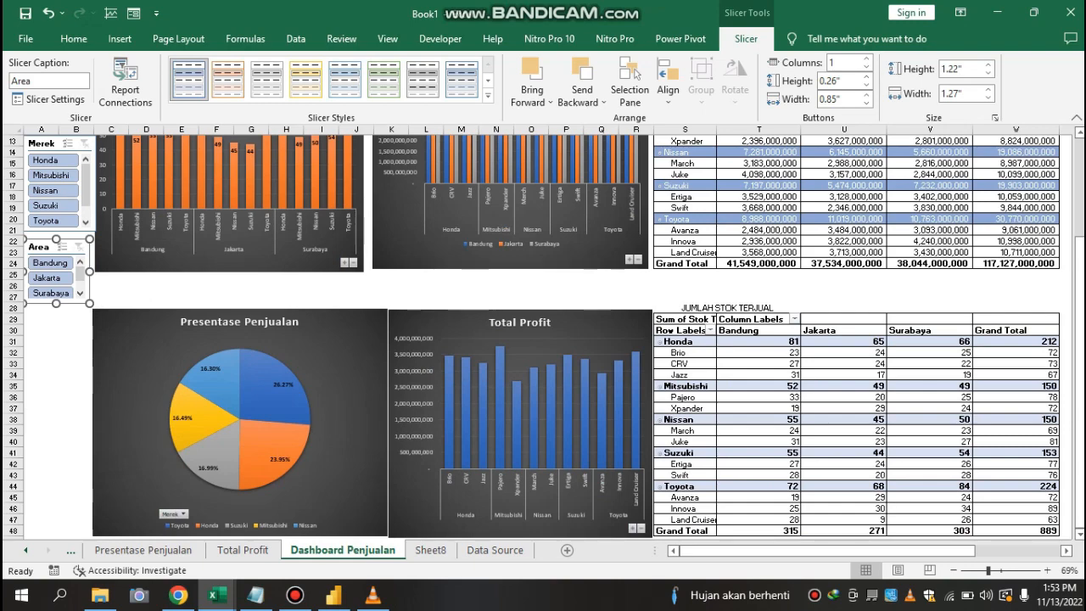
{"action": "scroll", "coordinate": [1082, 228], "scroll_direction": "up", "scroll_amount": 4}
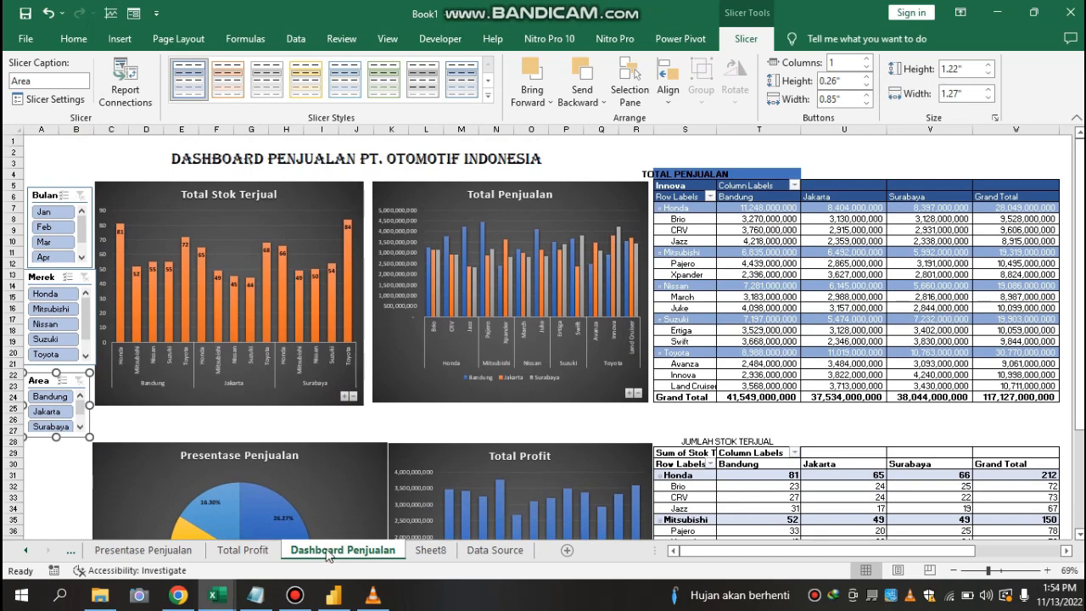
{"action": "left_click", "coordinate": [294, 594]}
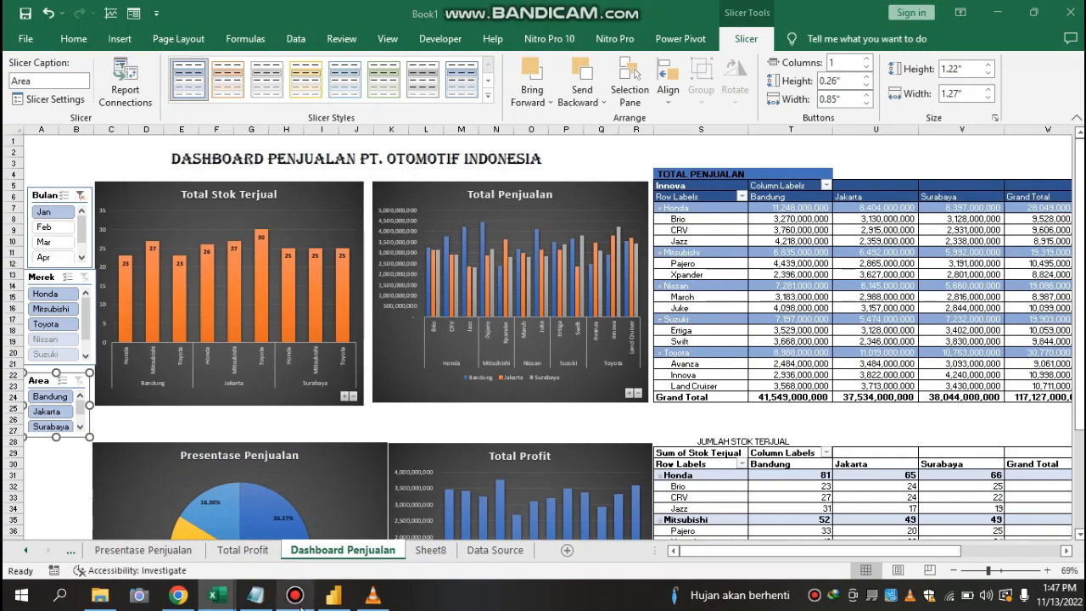
{"action": "left_click", "coordinate": [299, 601]}
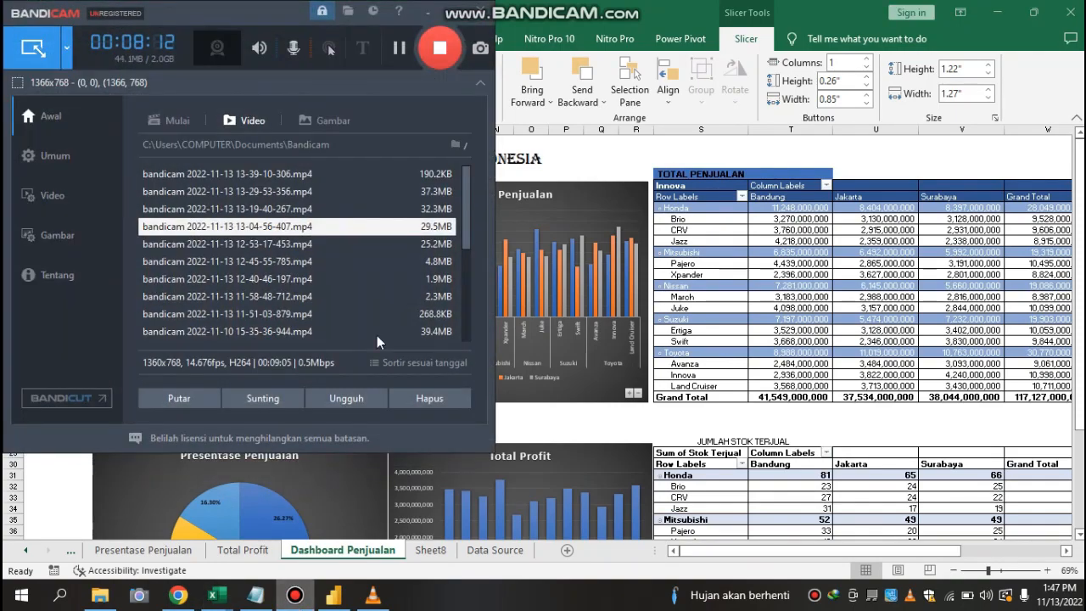